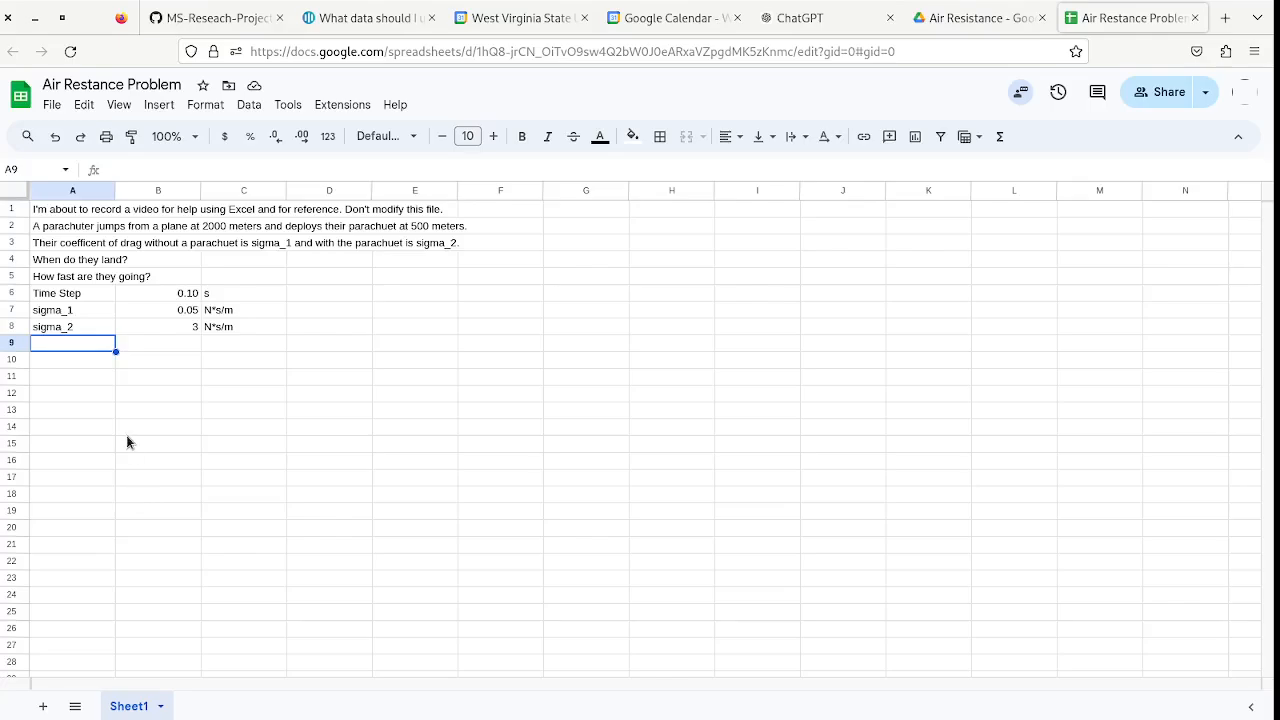
Enter the column header "Time" in cell A9, below the sigma_2 row.
left_click(107, 409)
left_click(90, 346)
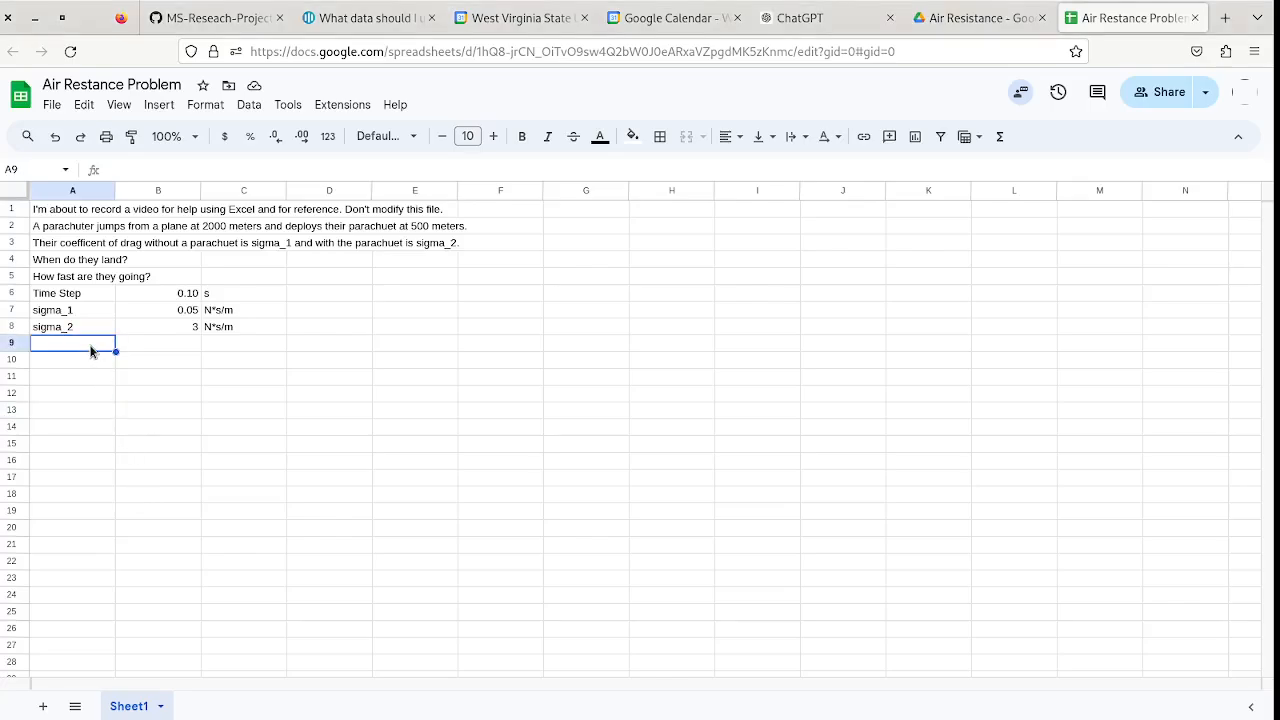
double_click(90, 349)
type("Time")
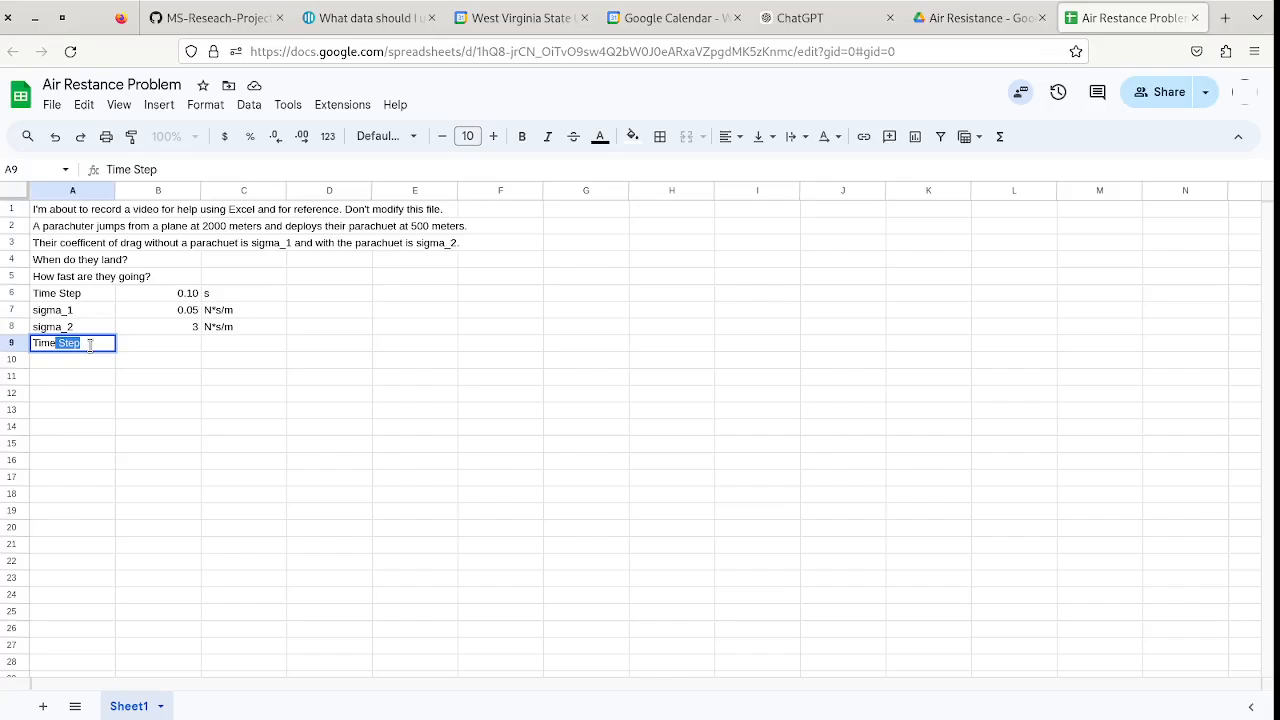
key("BackSpace")
key("Tab")
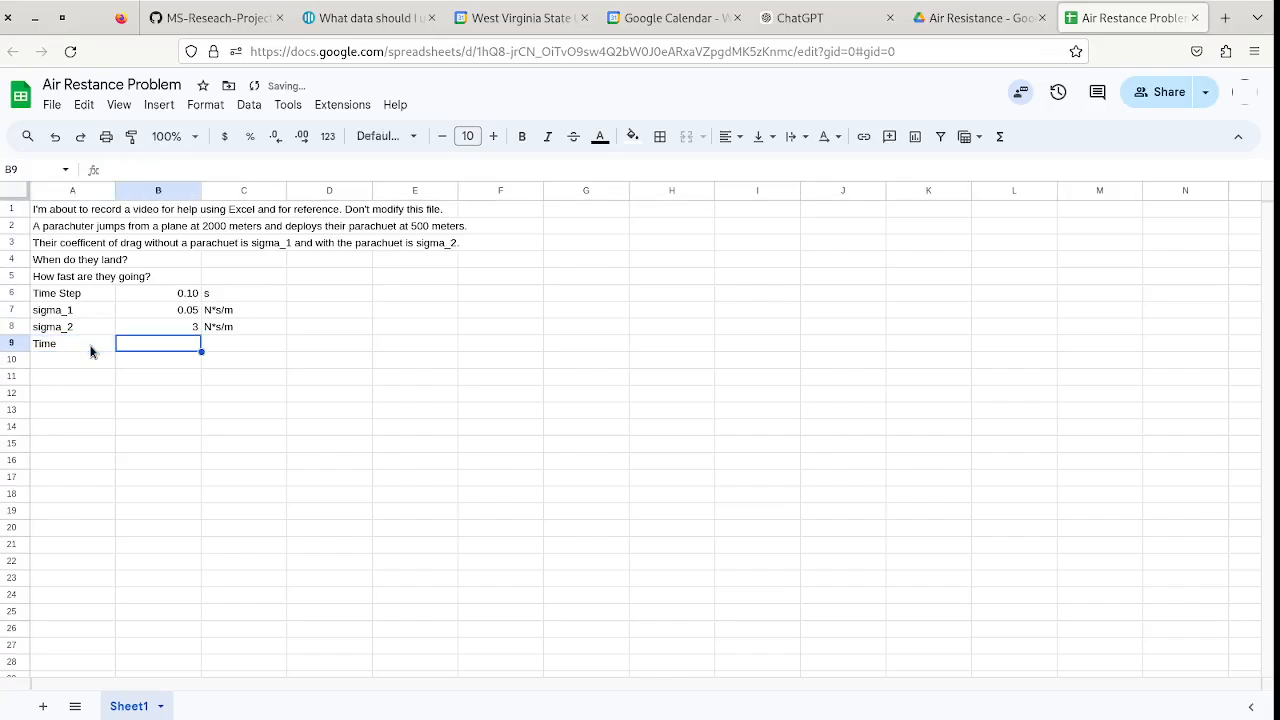
Enter the capitalised column header "Position" in cell B9.
type("position")
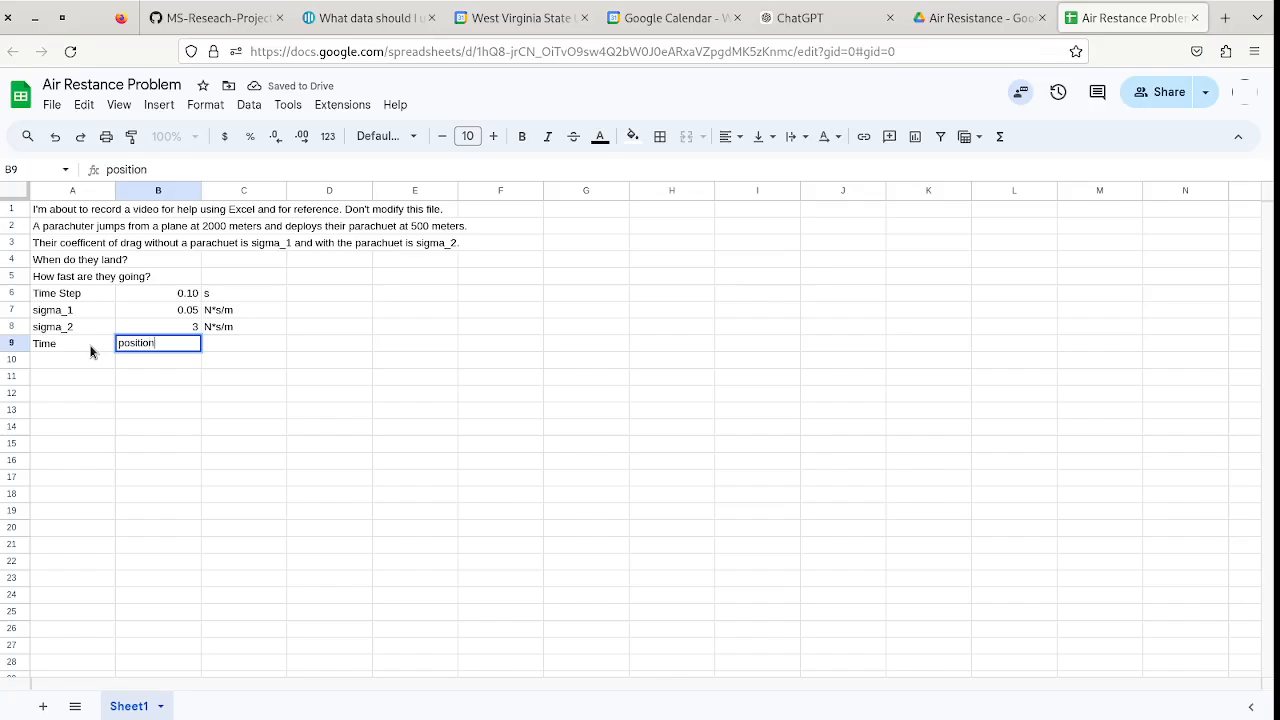
key("BackSpace")
key("BackSpace")
key("BackSpace")
key("BackSpace")
key("BackSpace")
key("BackSpace")
key("BackSpace")
key("BackSpace")
type("Position")
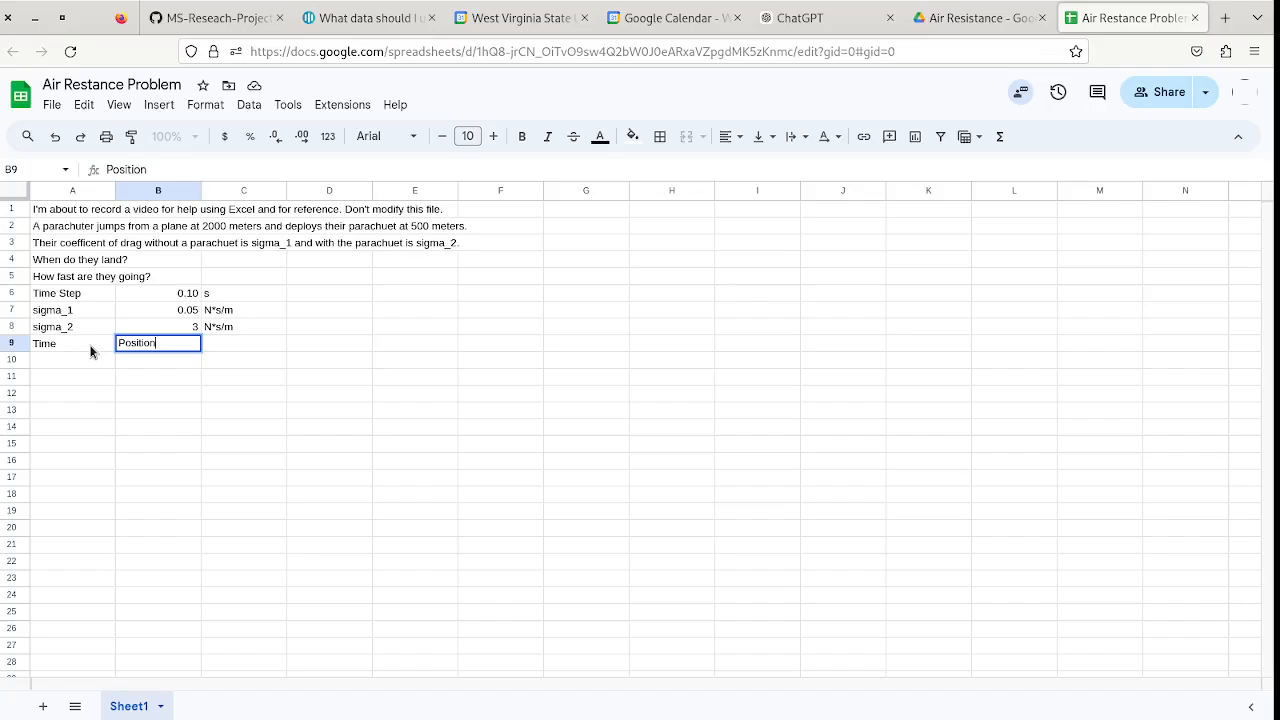
key("Tab")
Add the column headers "Speed" in C9 and "Forces" in D9.
type("S")
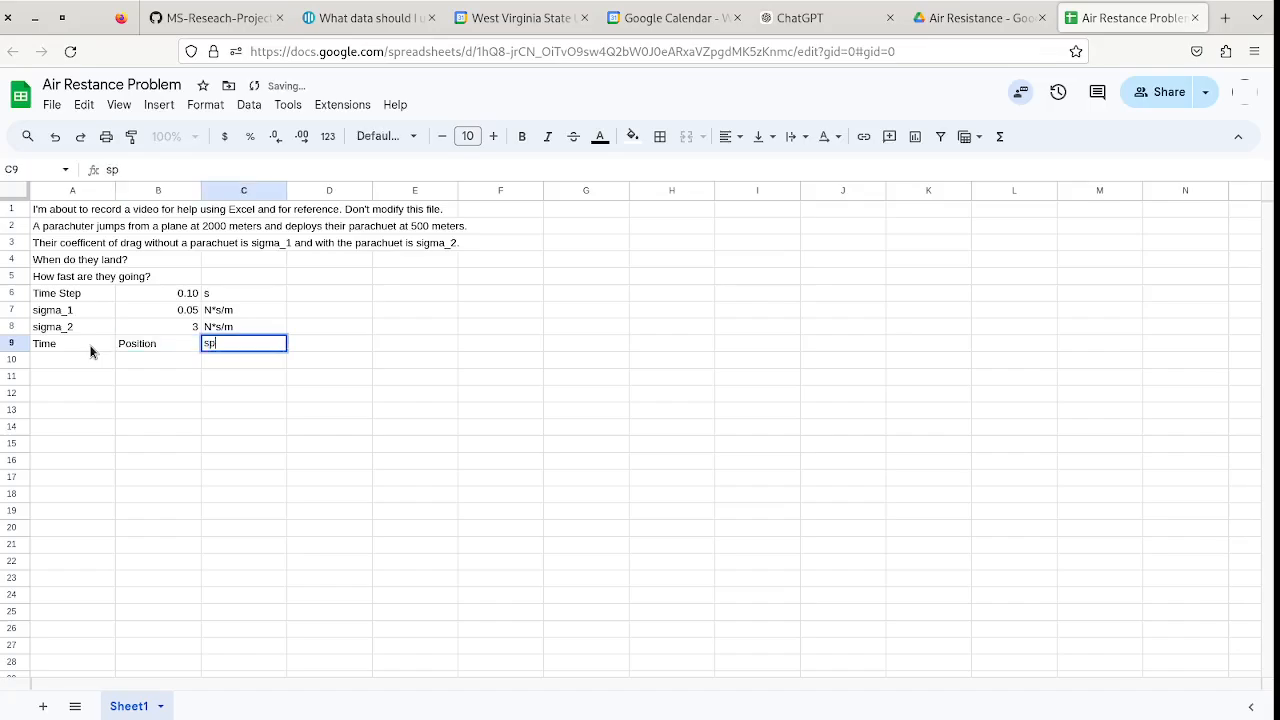
type("peed")
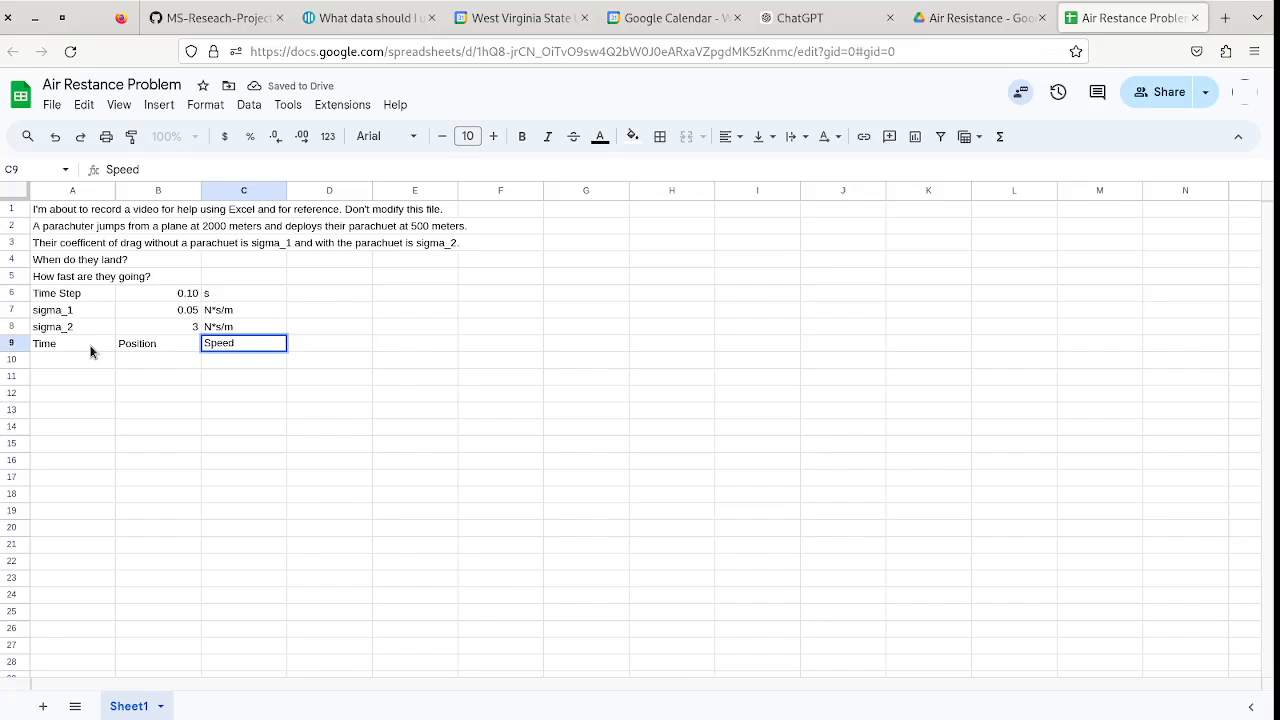
key("Tab")
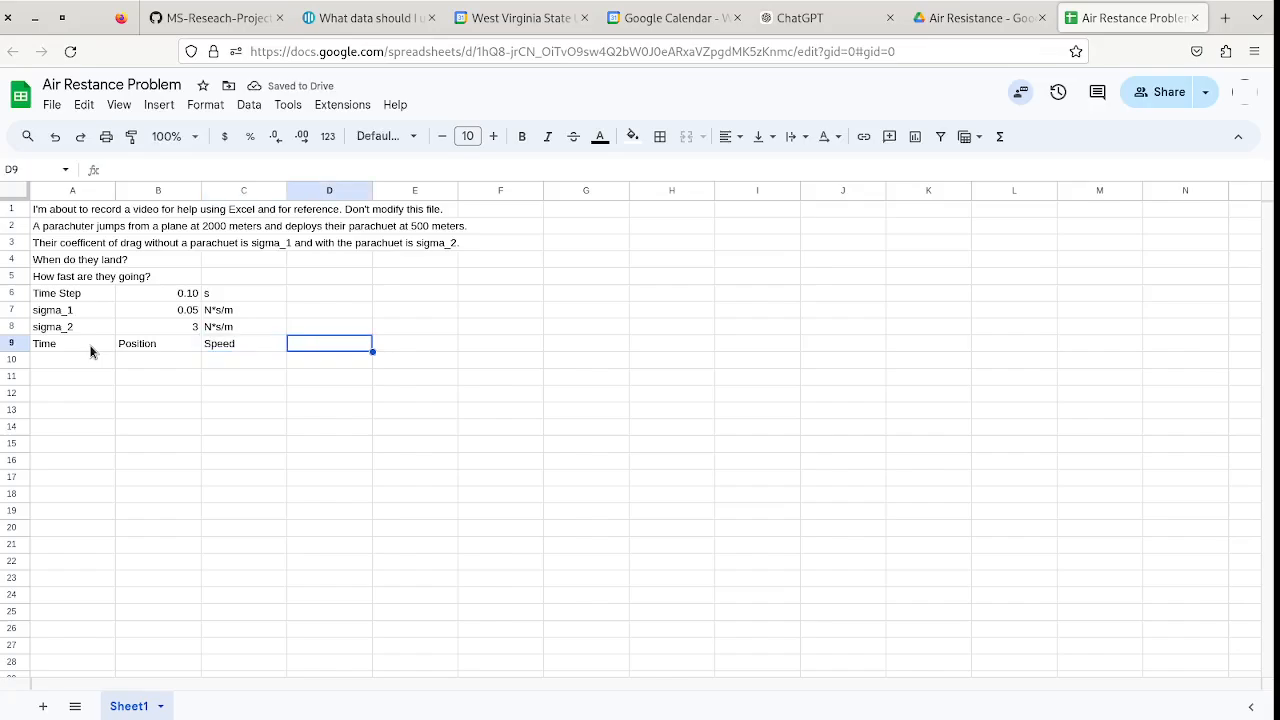
type("Forces")
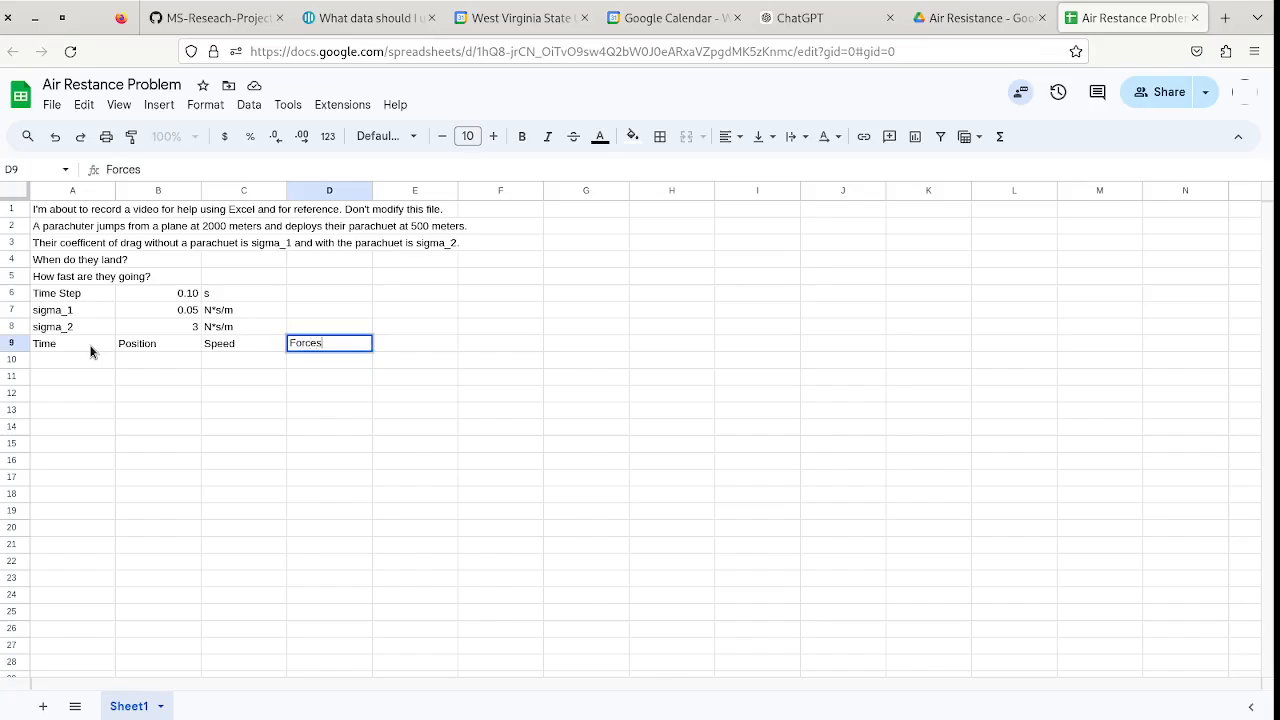
key("Tab")
Enter the column header "Acceleration" in cell E9.
type("Acvc")
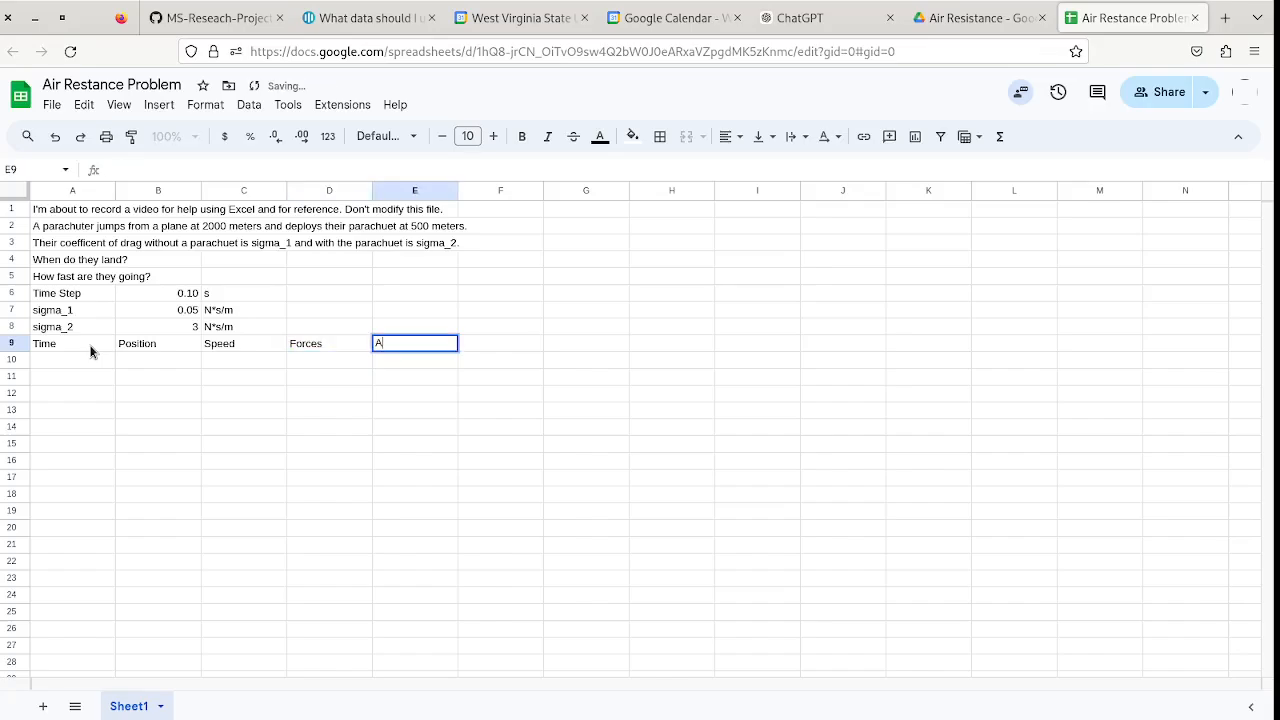
key("BackSpace")
key("BackSpace")
type("c")
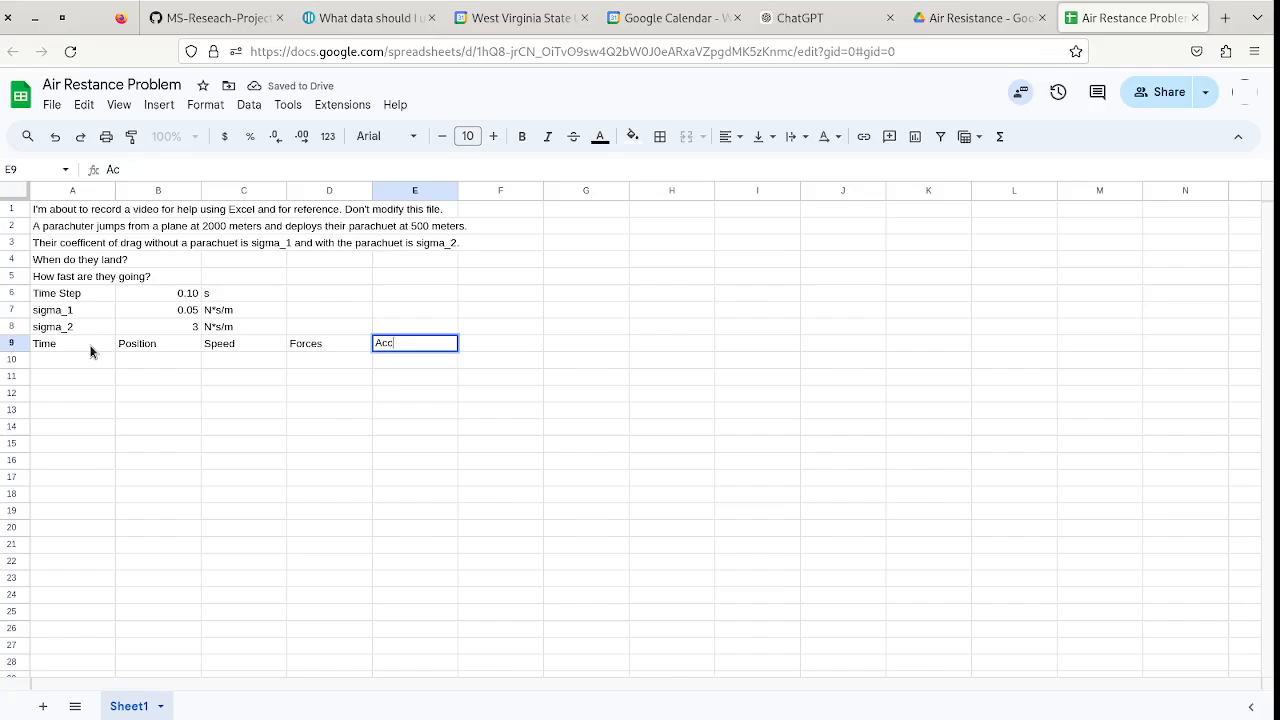
type("eleratopm")
key("BackSpace")
key("BackSpace")
key("BackSpace")
type("ion")
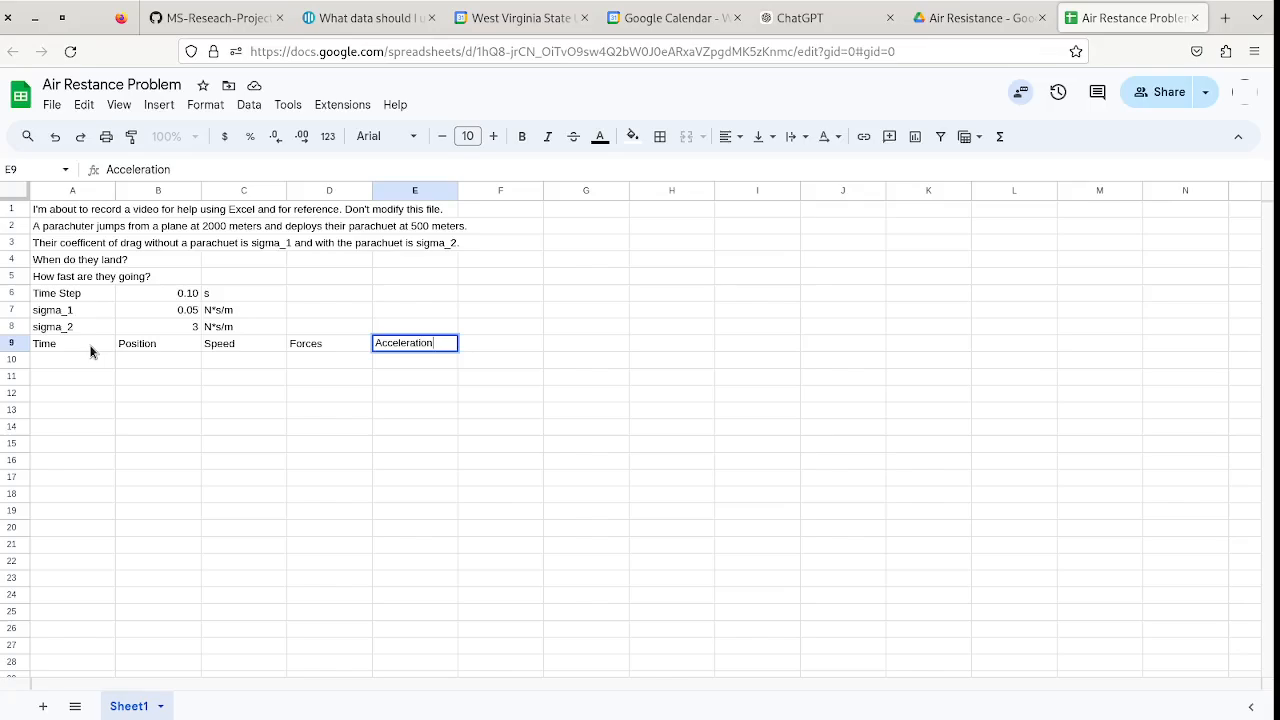
key("Left")
Note the drag force equation "F_drag=-sigma*v" as text in cell D7, beside the sigma_1 values.
key("Up")
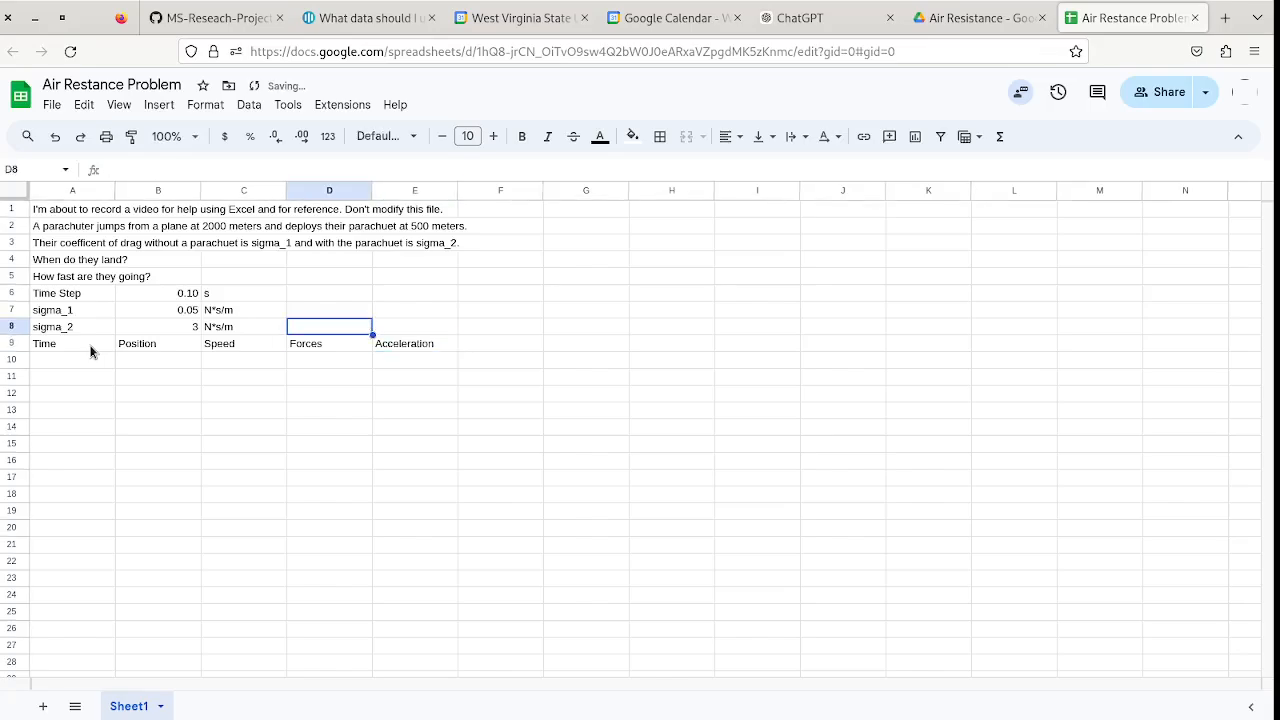
key("Up")
type("F")
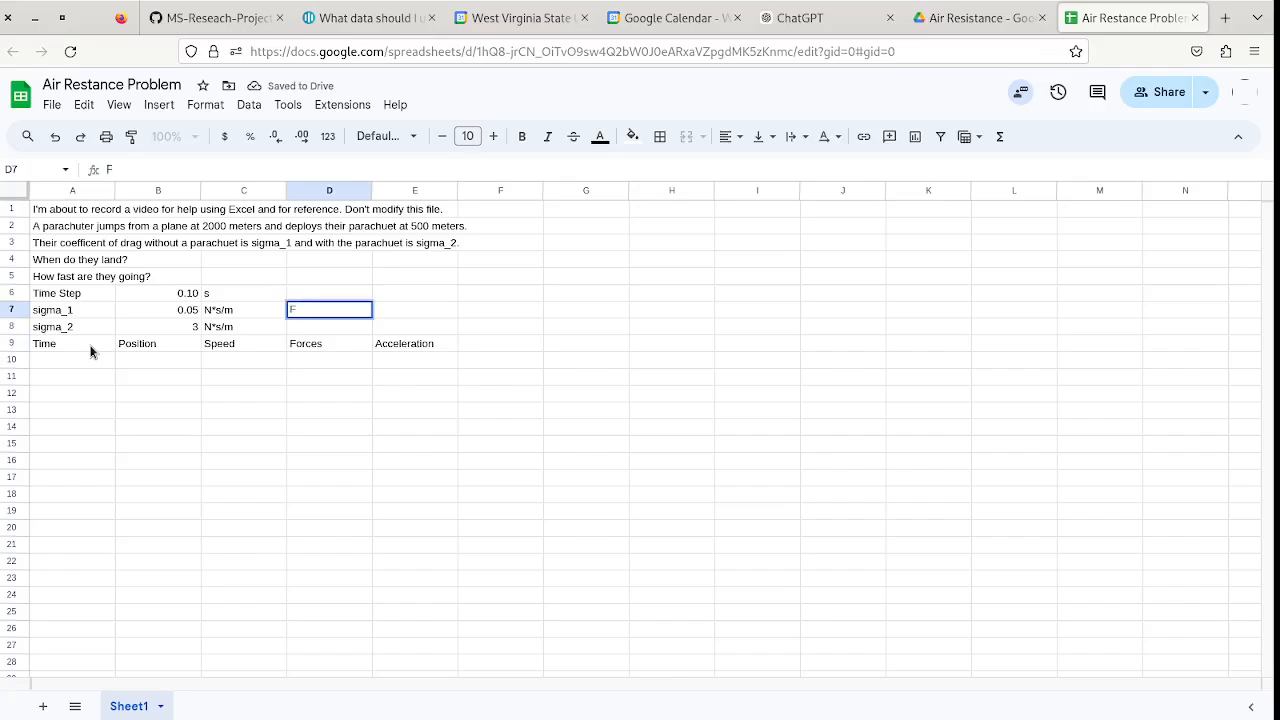
type("=")
type("_dg")
key("BackSpace")
type("ra")
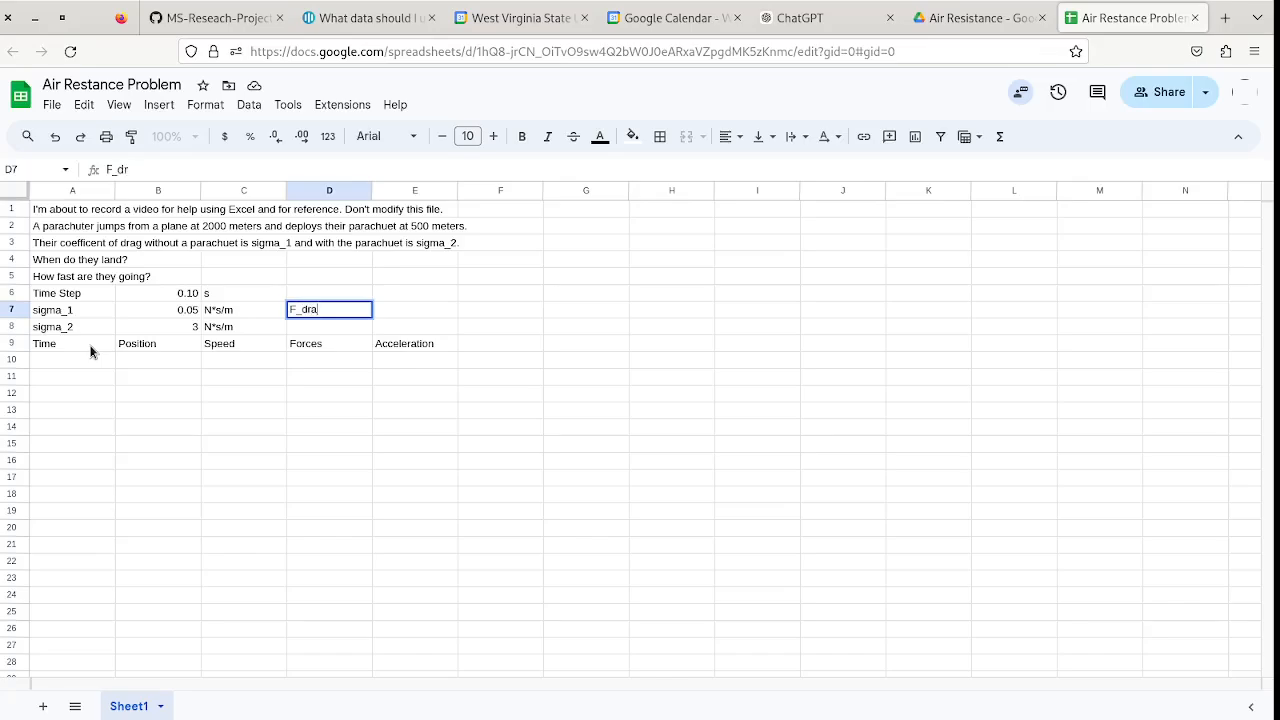
type("g=")
type("sigma*")
key("BackSpace")
key("BackSpace")
key("BackSpace")
key("BackSpace")
key("BackSpace")
type("-sigma*v")
key("Return")
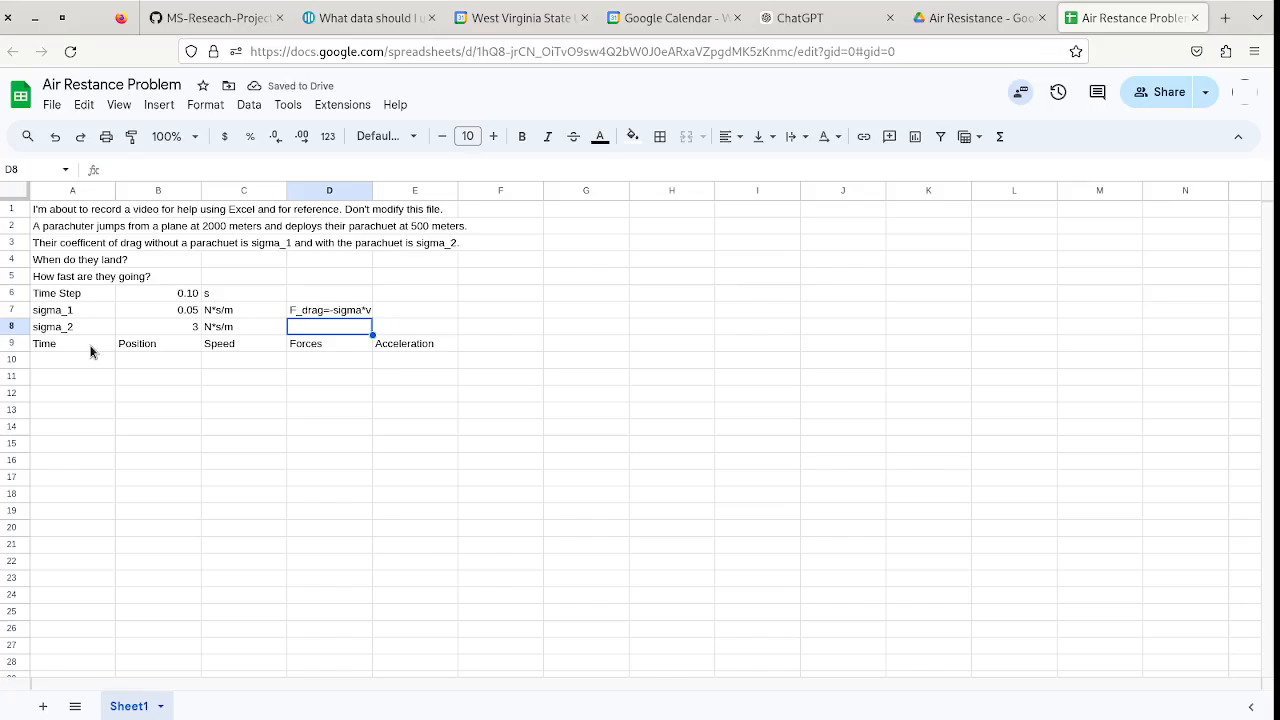
Fill in the initial conditions in row 10: time 0, position 2000 and speed 0.
key("Down")
key("Down")
key("Left")
key("Left")
key("Left")
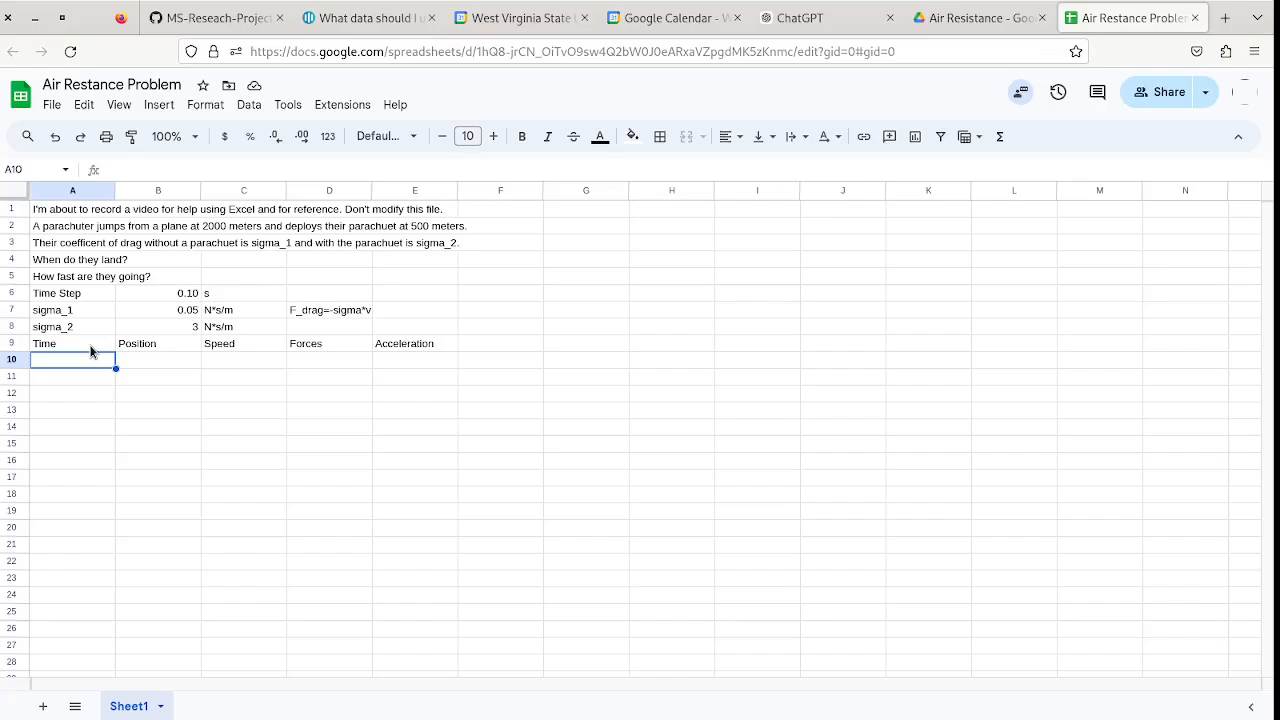
type("0")
key("Tab")
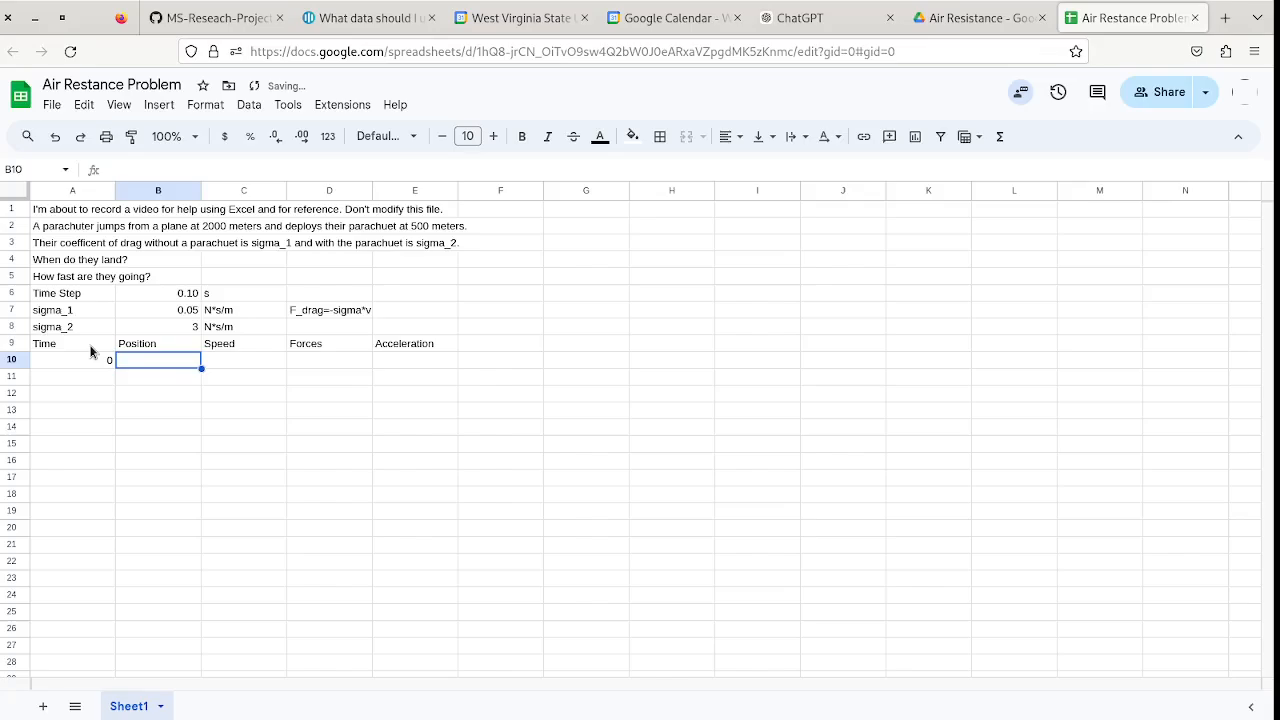
type("2000")
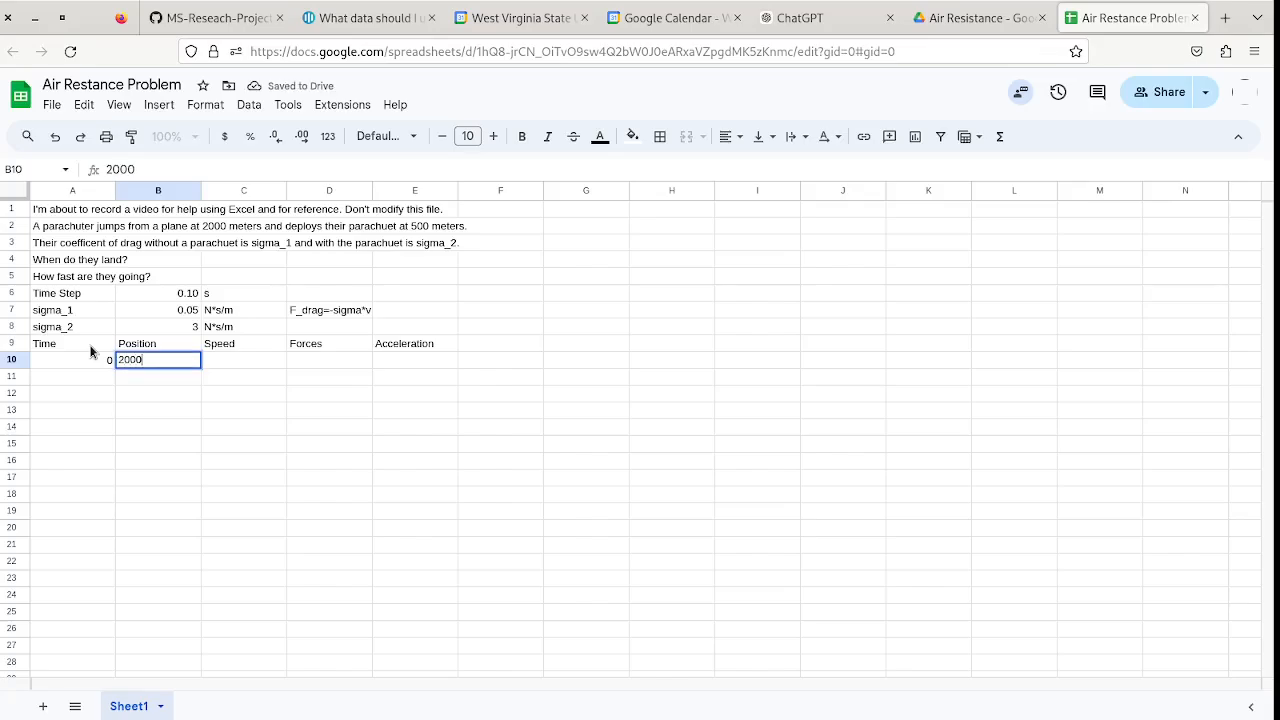
key("Tab")
type("0")
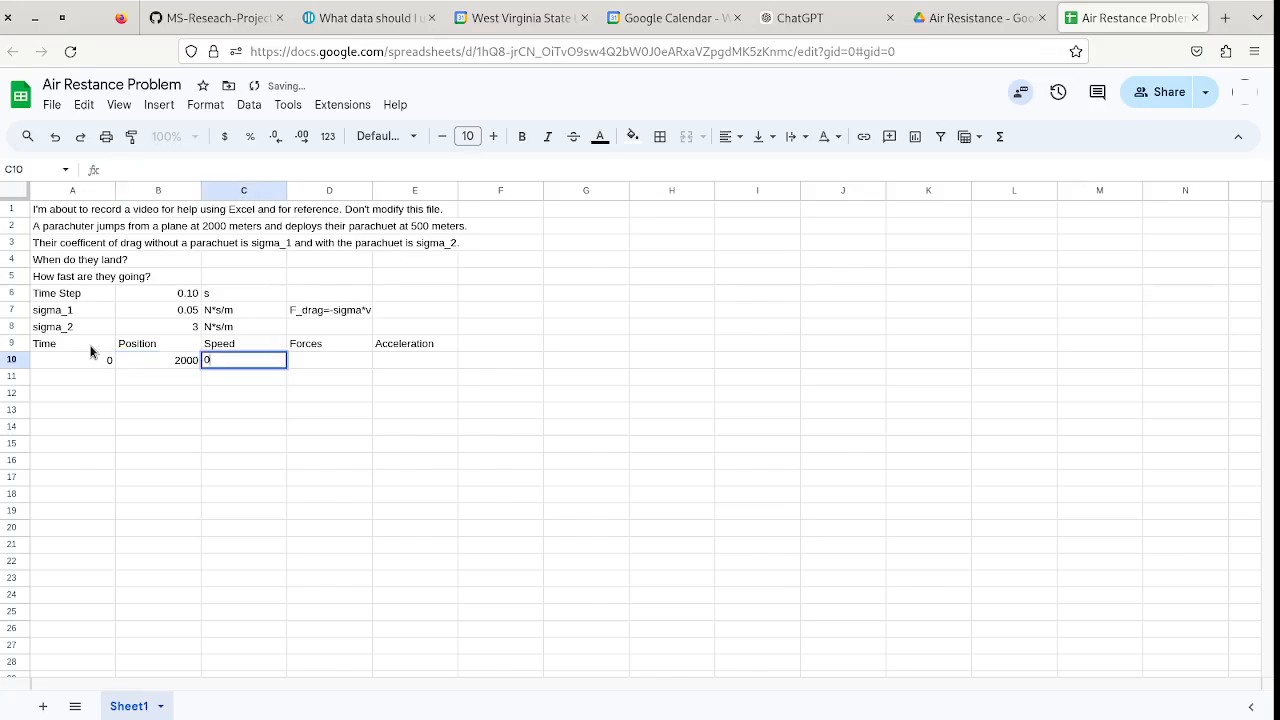
key("Tab")
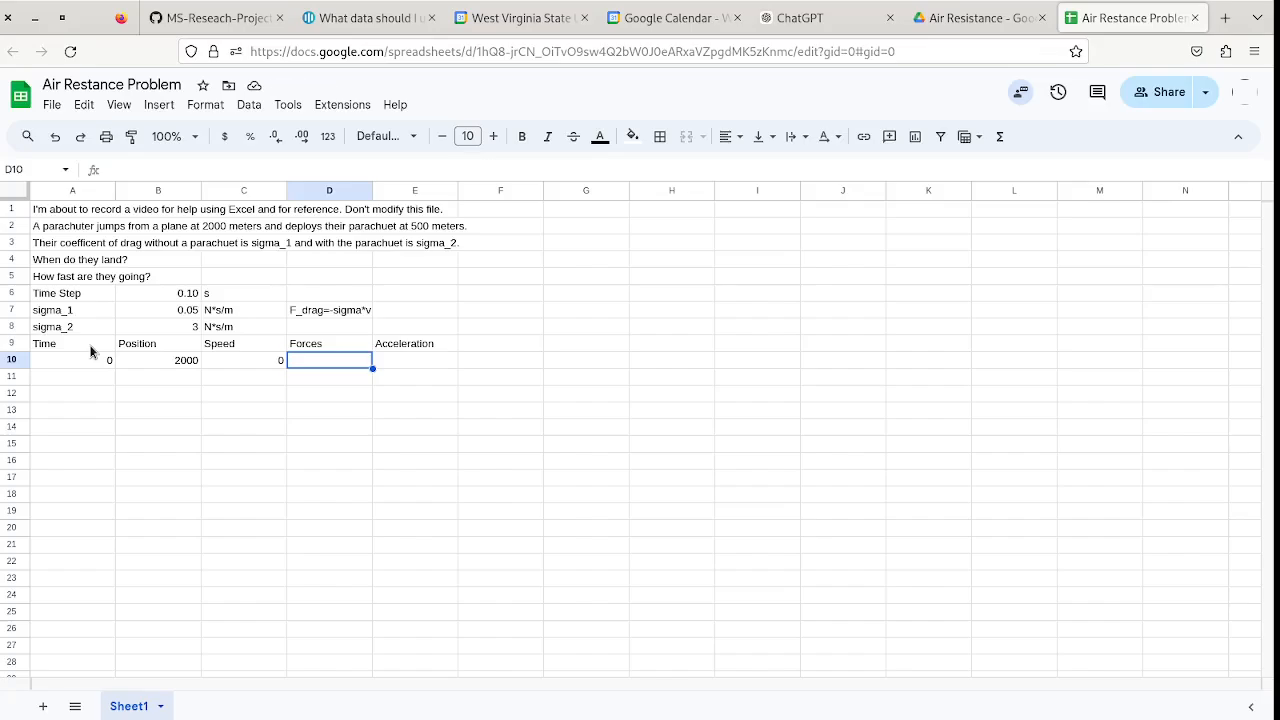
type("=")
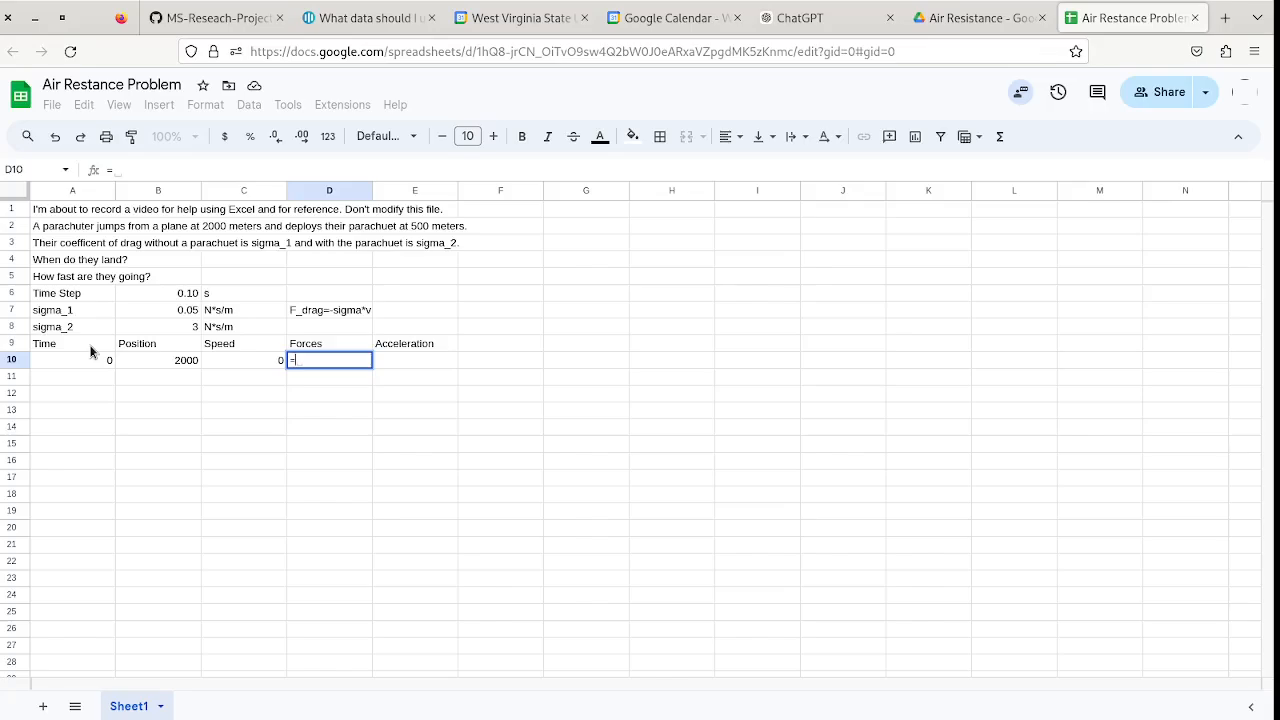
type("9.8*")
key("BackSpace")
key("BackSpace")
key("BackSpace")
key("BackSpace")
key("BackSpace")
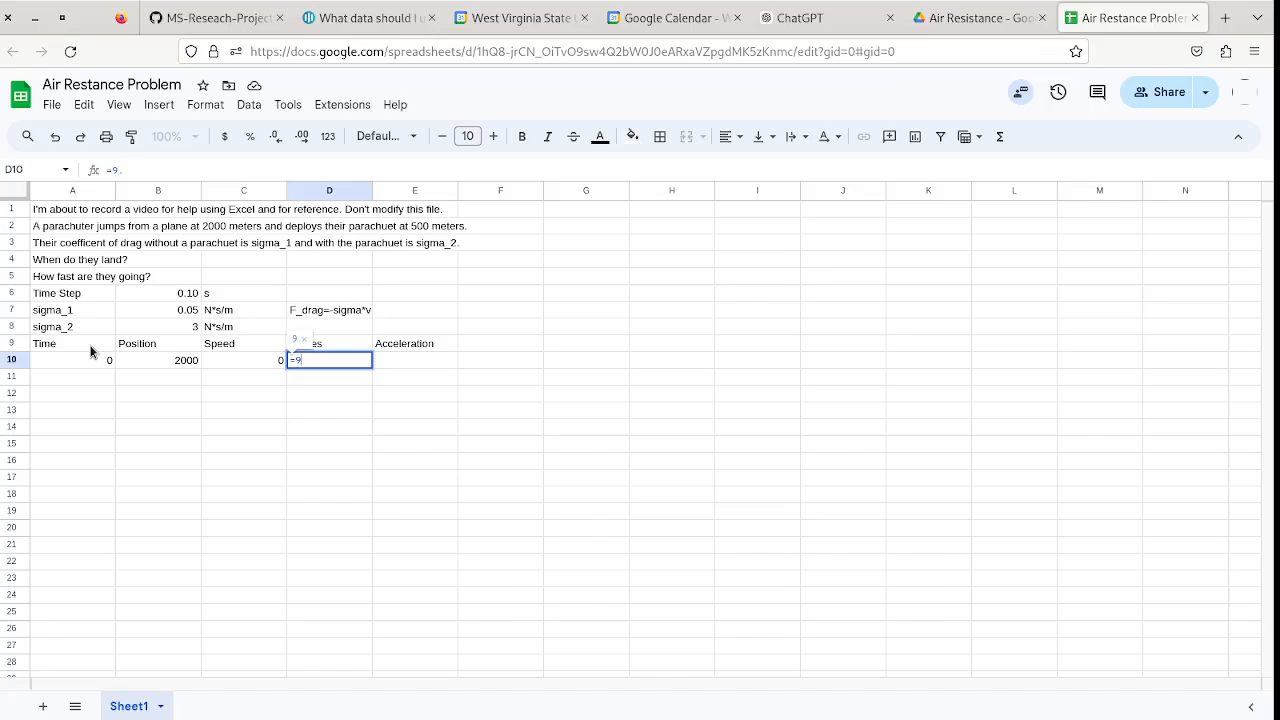
key("Return")
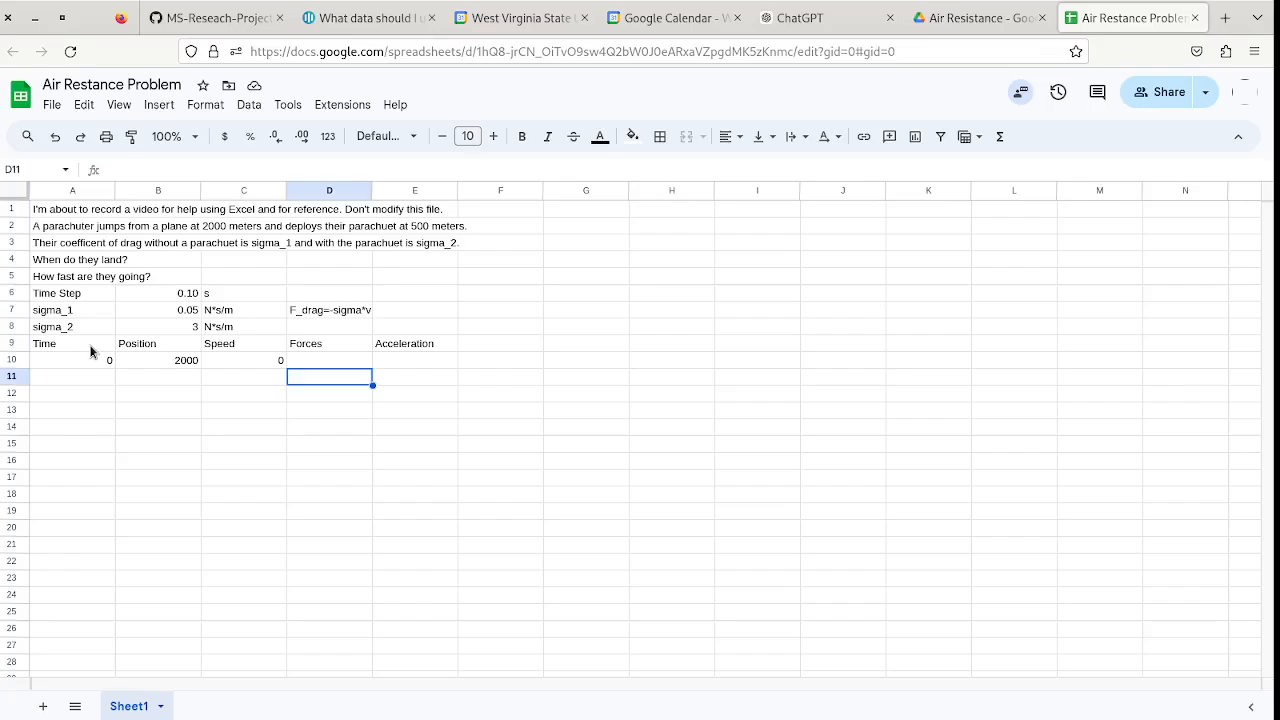
Insert a blank row above the column header row and label it "Mass" in cell A9.
right_click(11, 343)
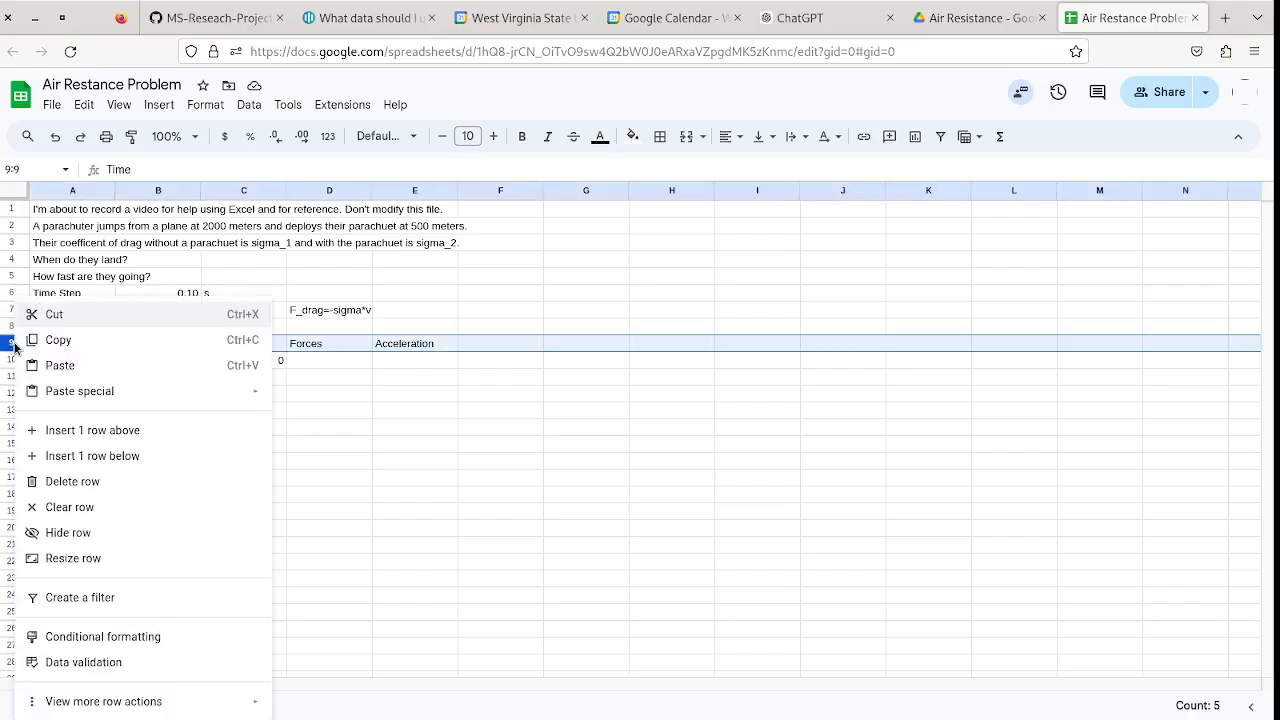
left_click(95, 430)
left_click(89, 346)
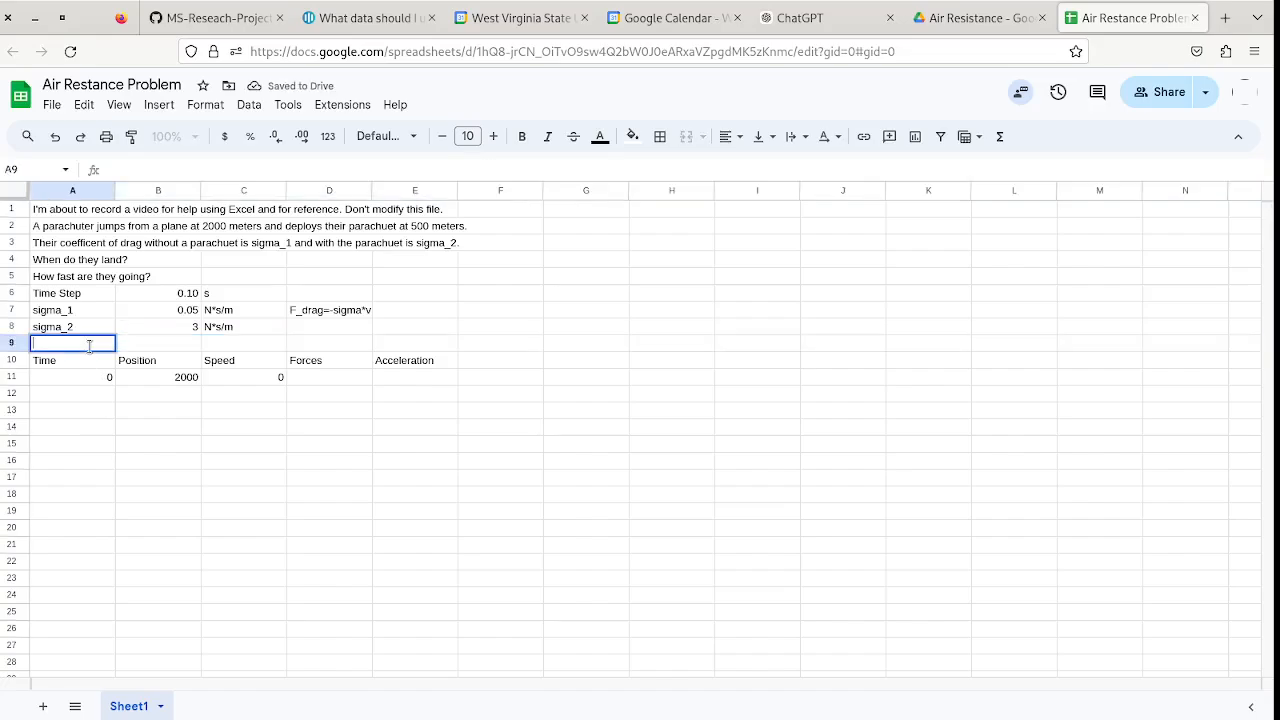
type("Mass")
key("Return")
type("\\")
key("Up")
key("Down")
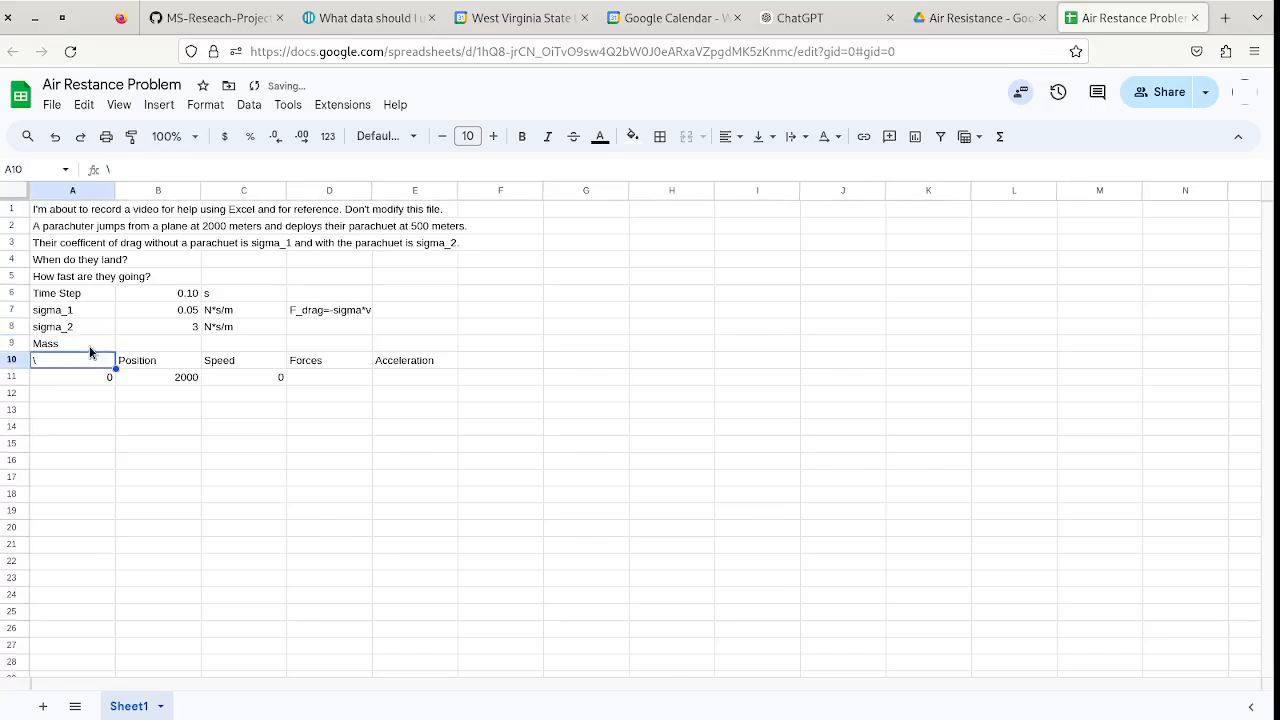
type("Time")
key("BackSpace")
key("BackSpace")
key("BackSpace")
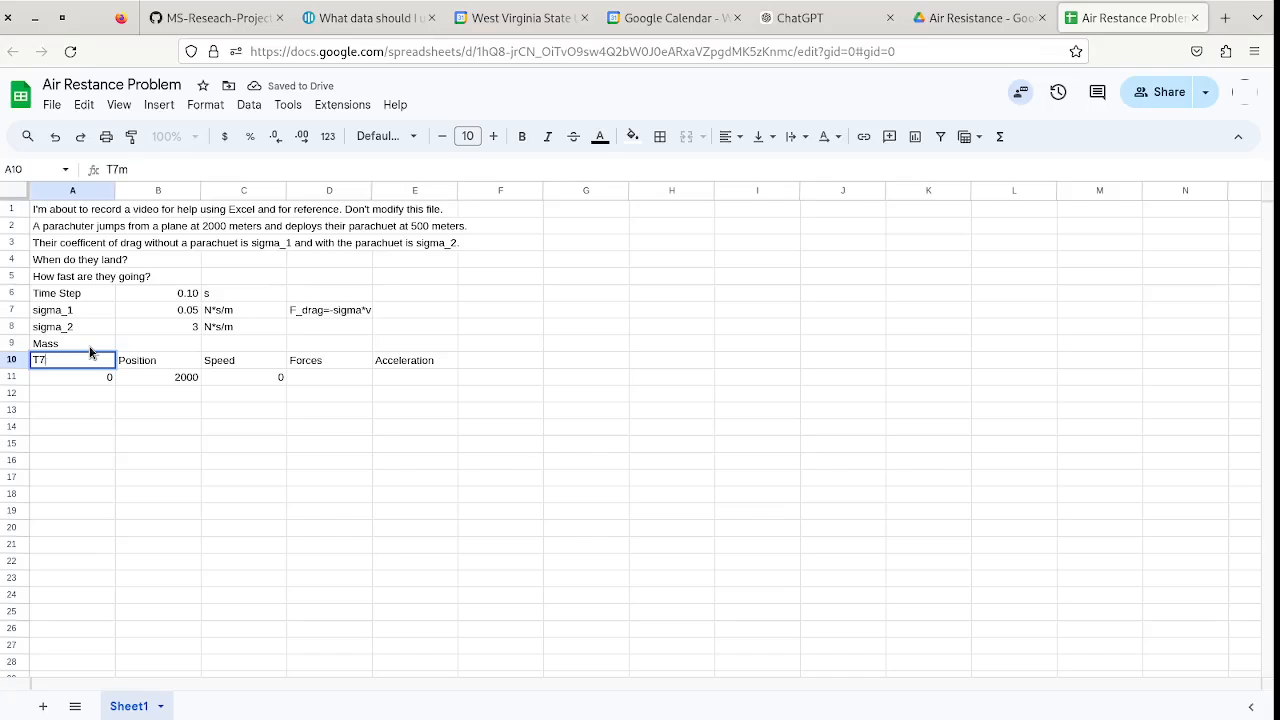
type("ime")
key("BackSpace")
key("Up")
Set the mass to 100 in B9 and put its unit "kg" separately in C9.
key("Right")
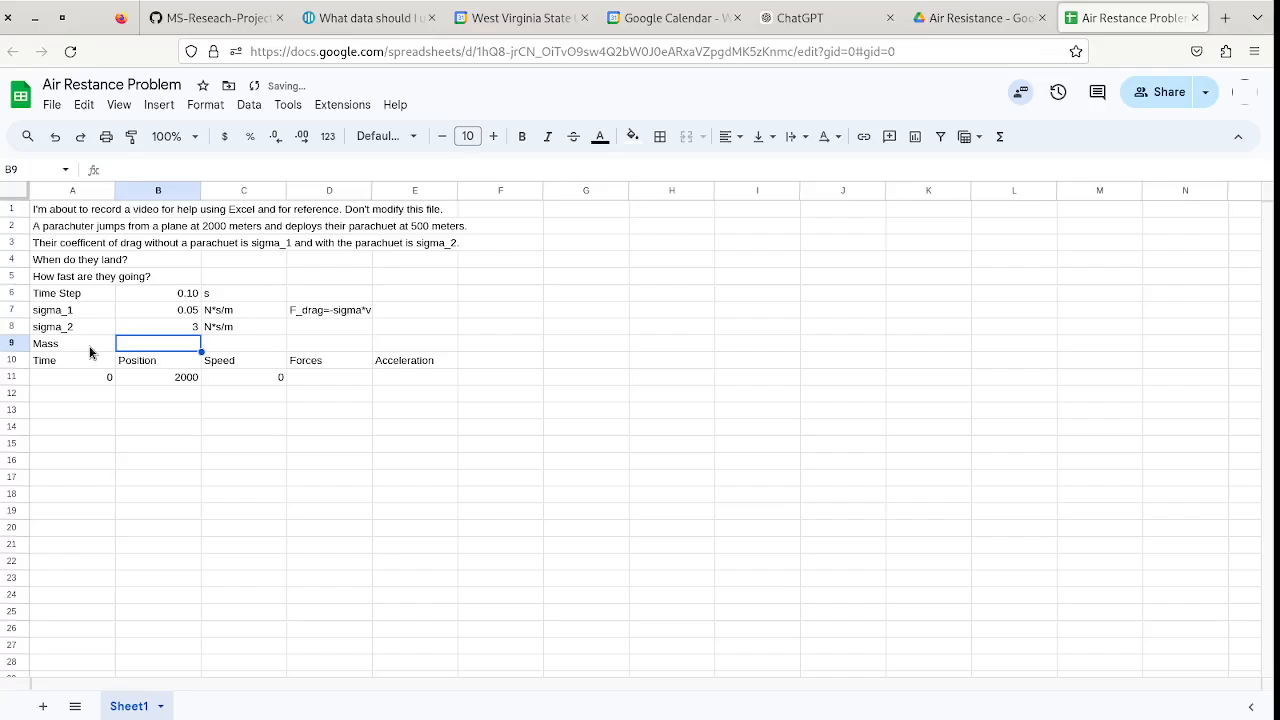
type("100 kg")
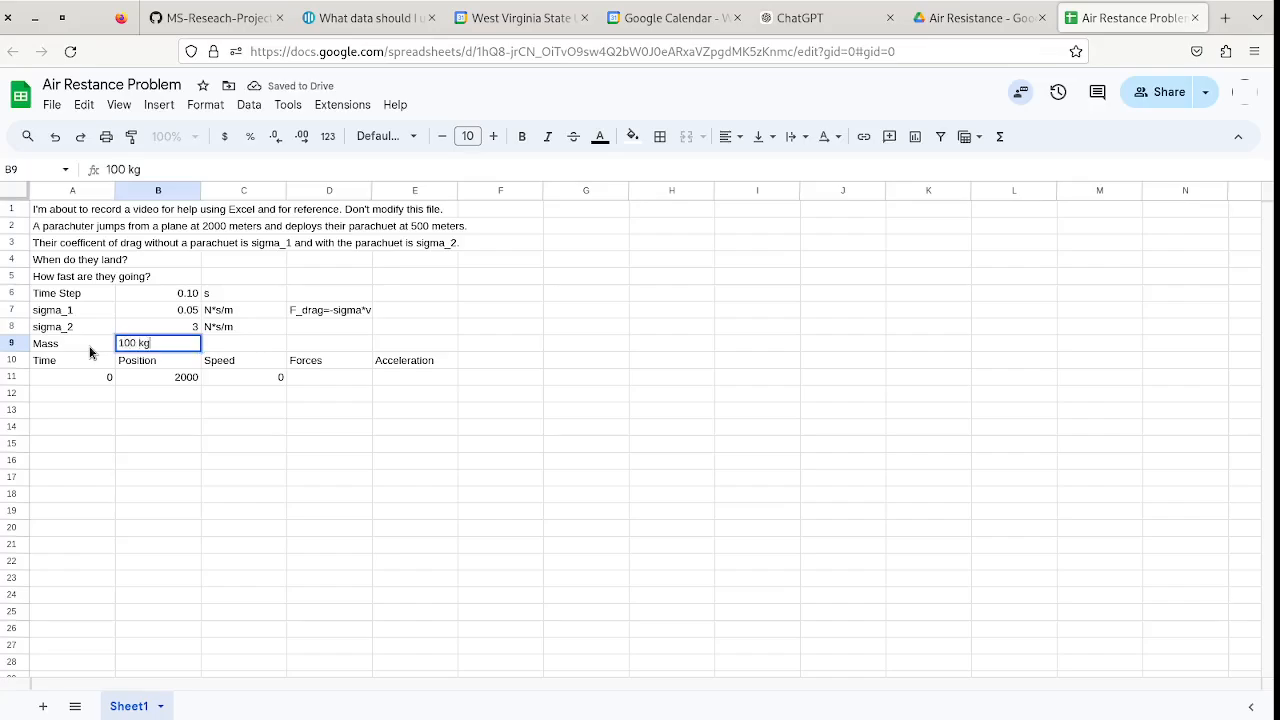
key("Right")
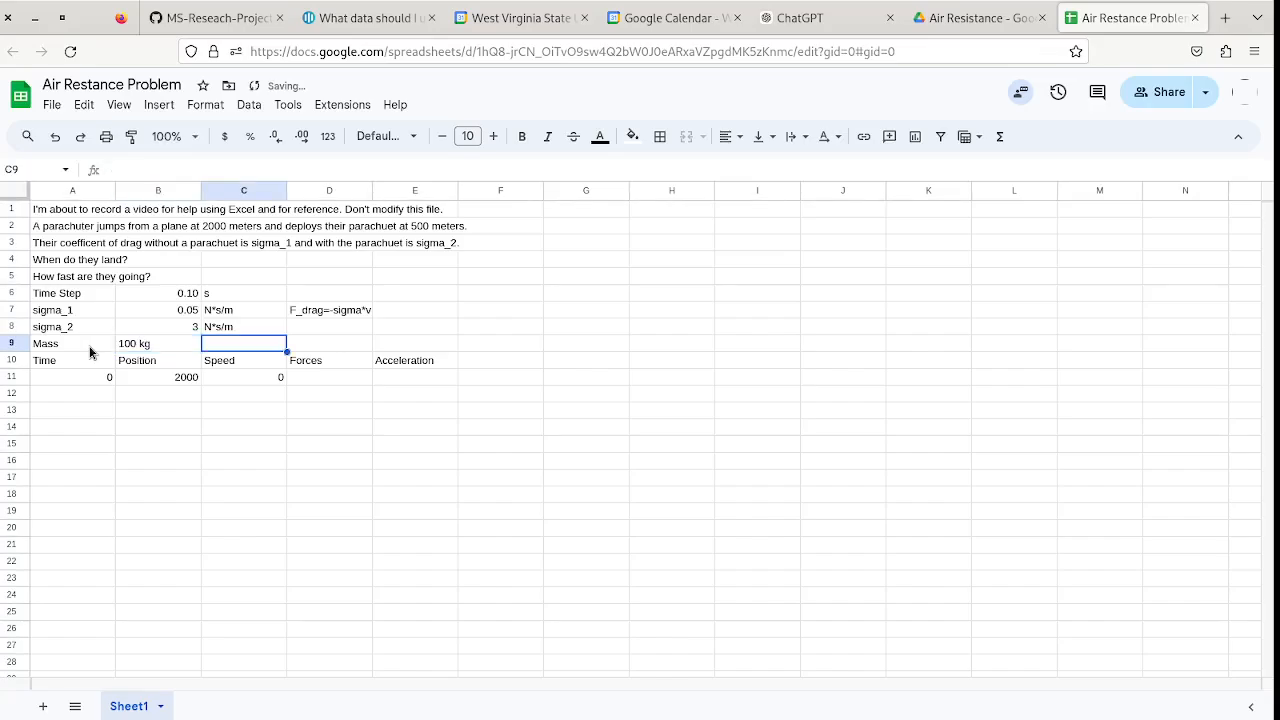
key("Left")
type("100")
key("Right")
type("kg")
key("Up")
key("Up")
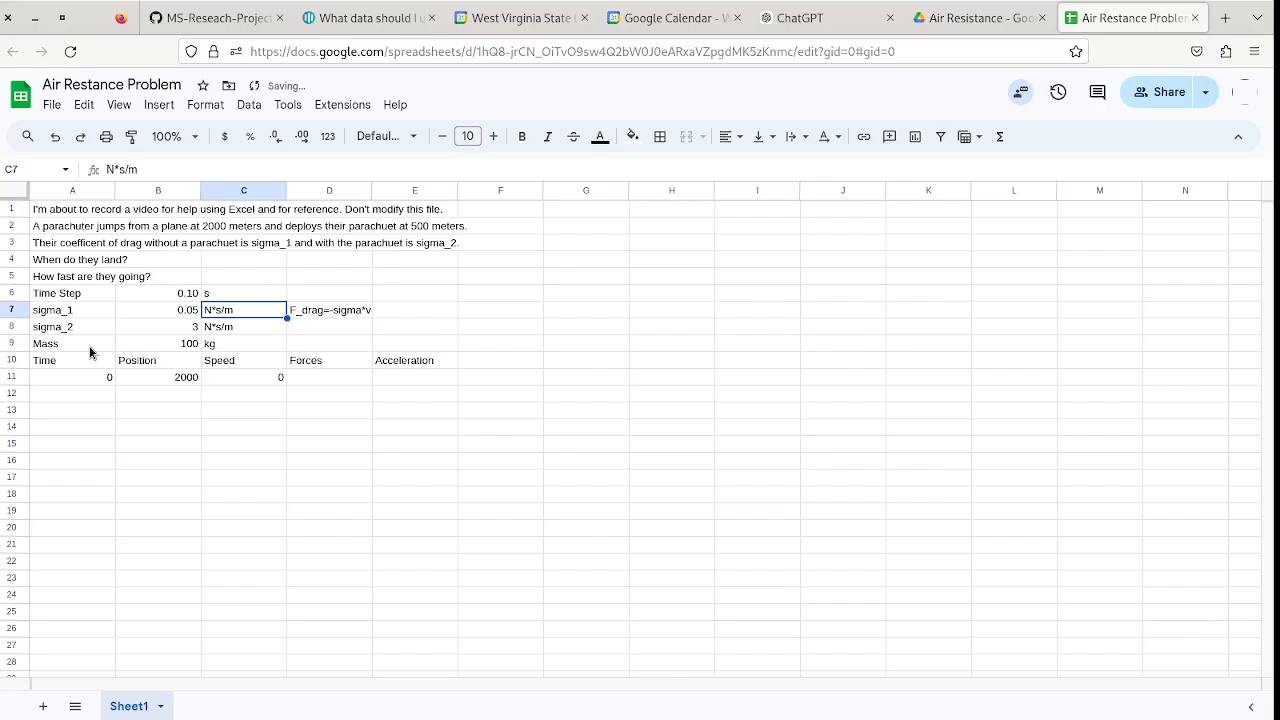
Insert "100 kg" before "parachuter" in the problem statement in A2.
left_click(72, 230)
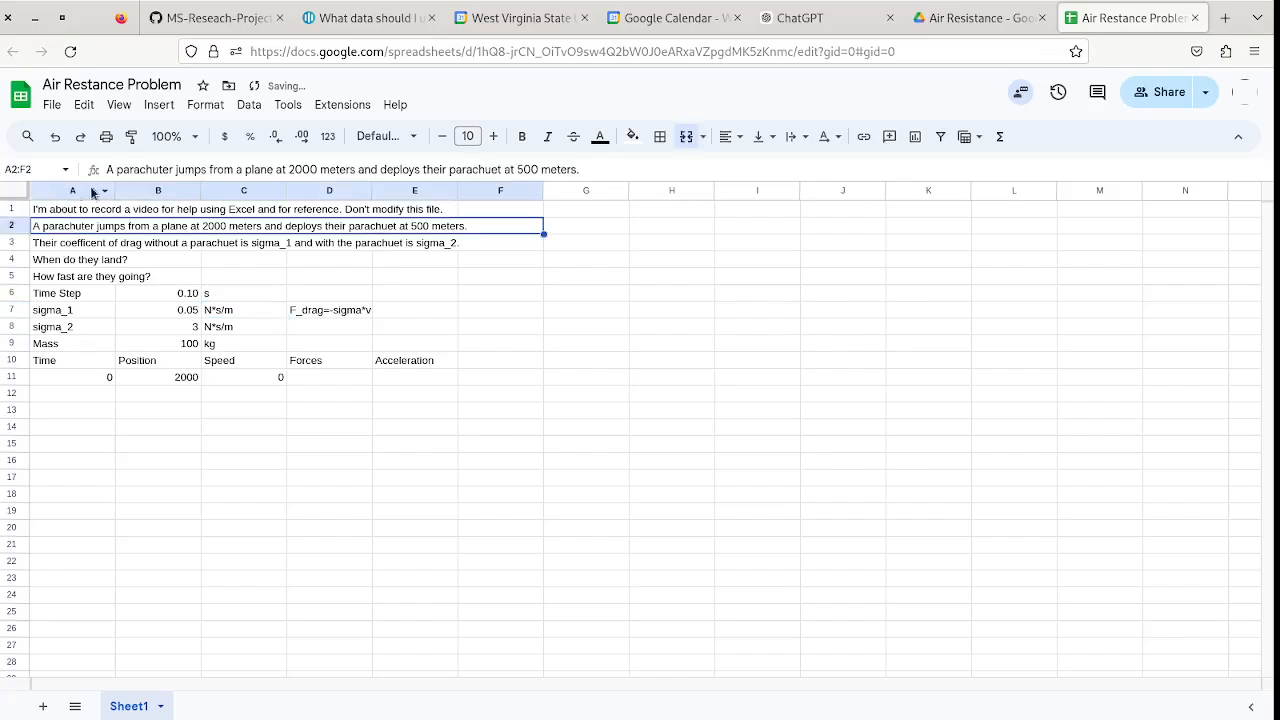
double_click(118, 170)
left_click(118, 170)
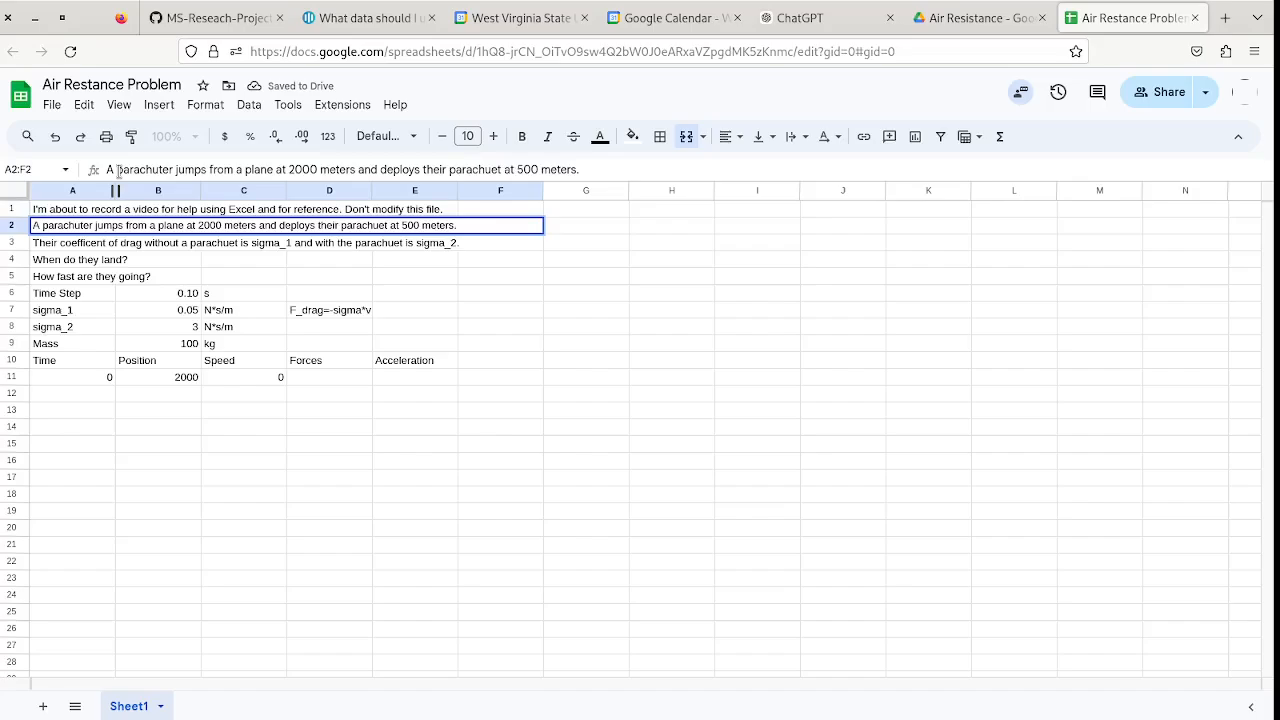
type("100 kg")
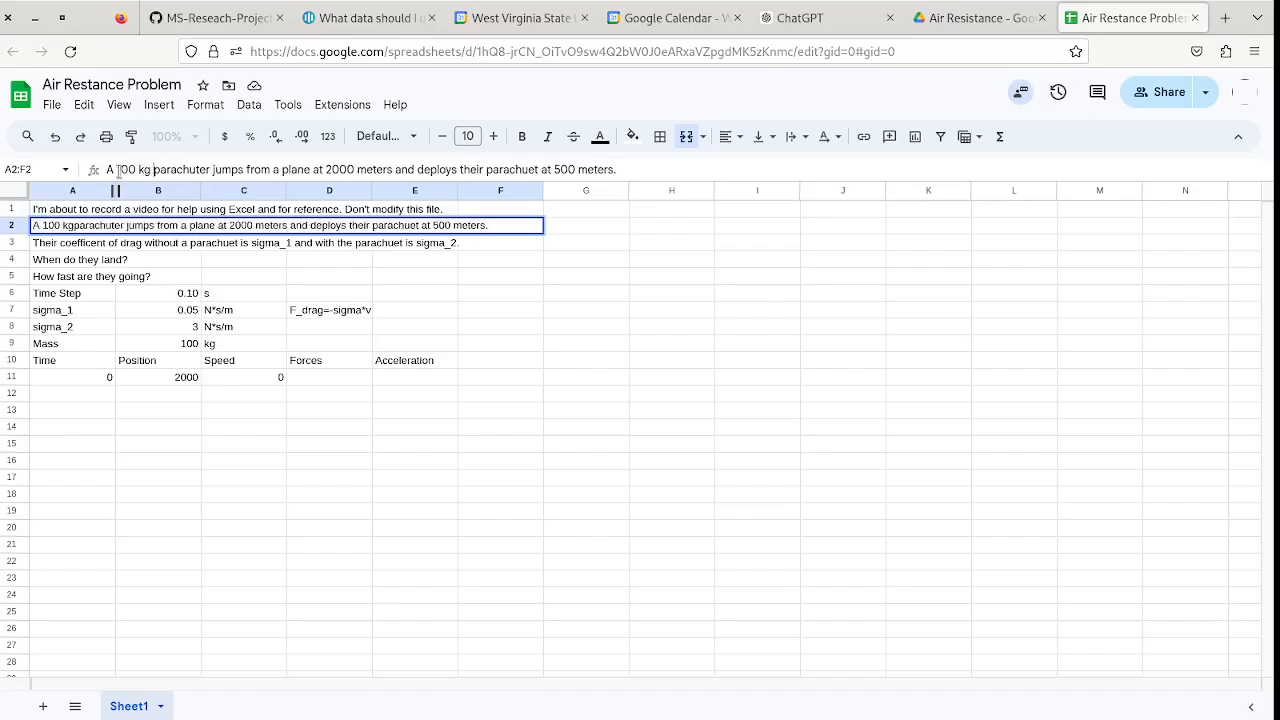
key("Return")
key("Up")
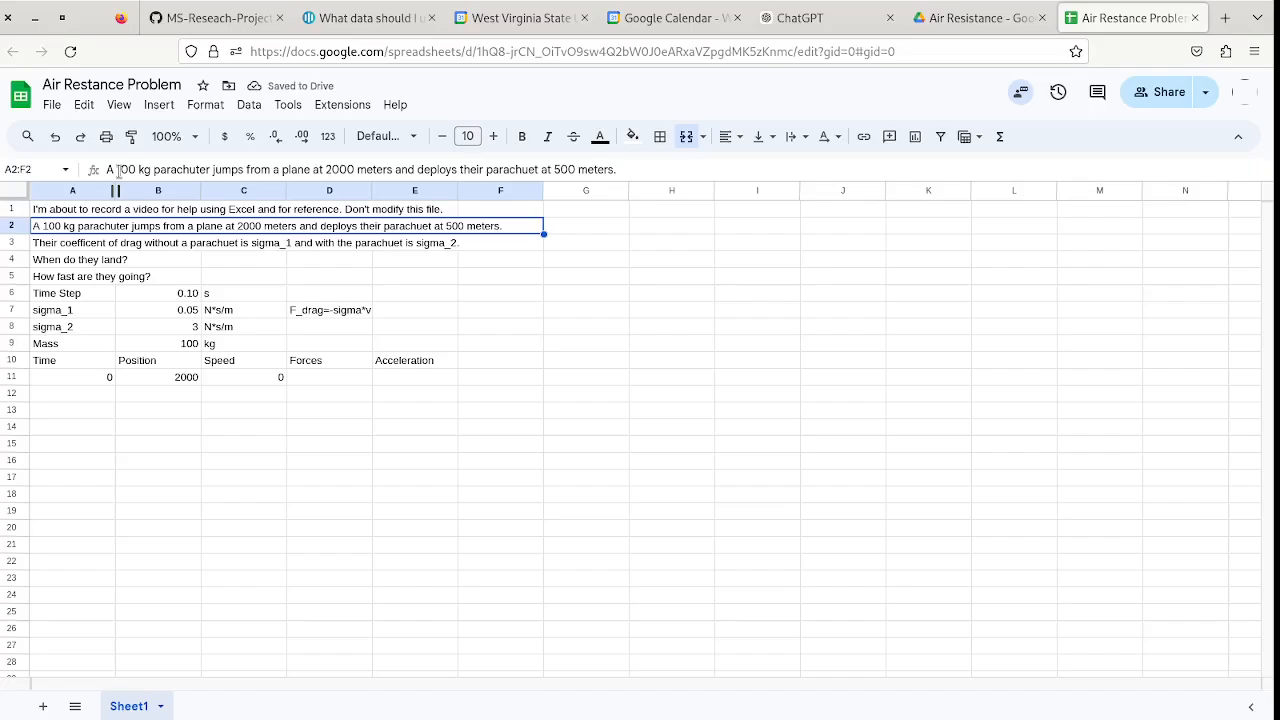
Enter the initial gravitational force in D11 with the formula =9.8*B9.
key("Down")
key("Down")
key("Down")
key("Down")
key("Down")
key("Down")
key("Down")
key("Down")
key("Down")
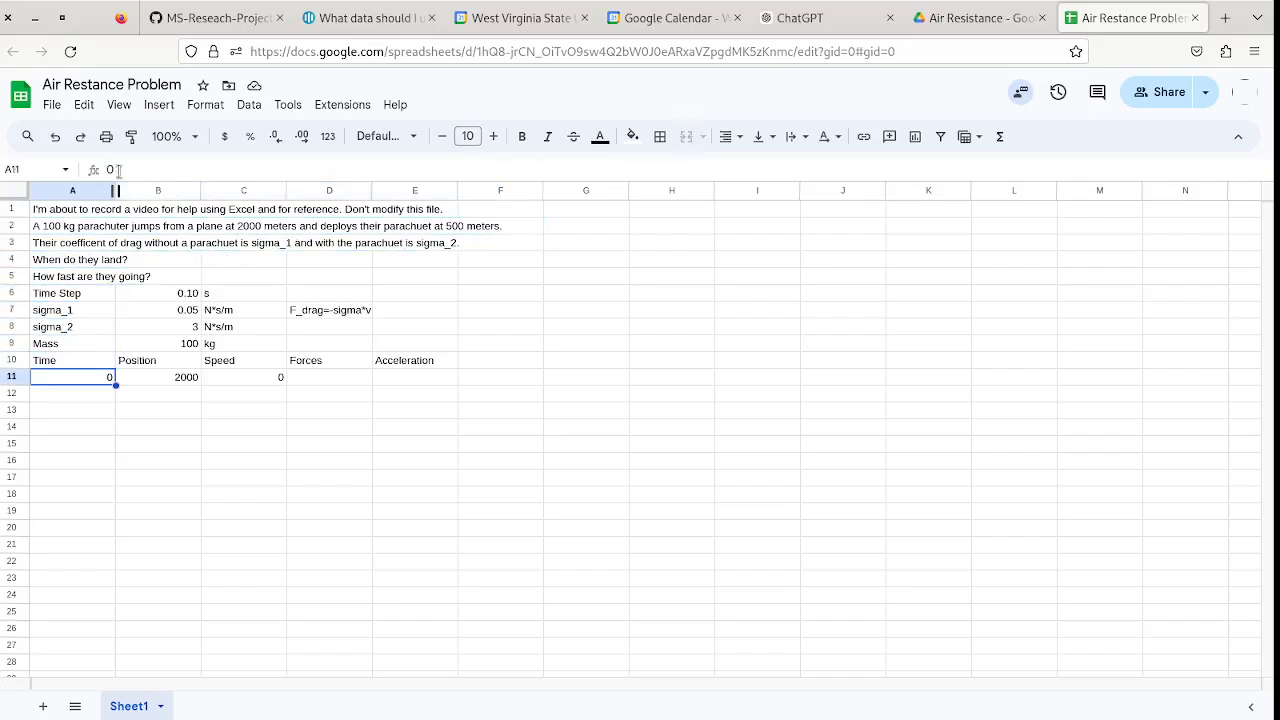
key("Right")
key("Right")
key("Right")
type("=")
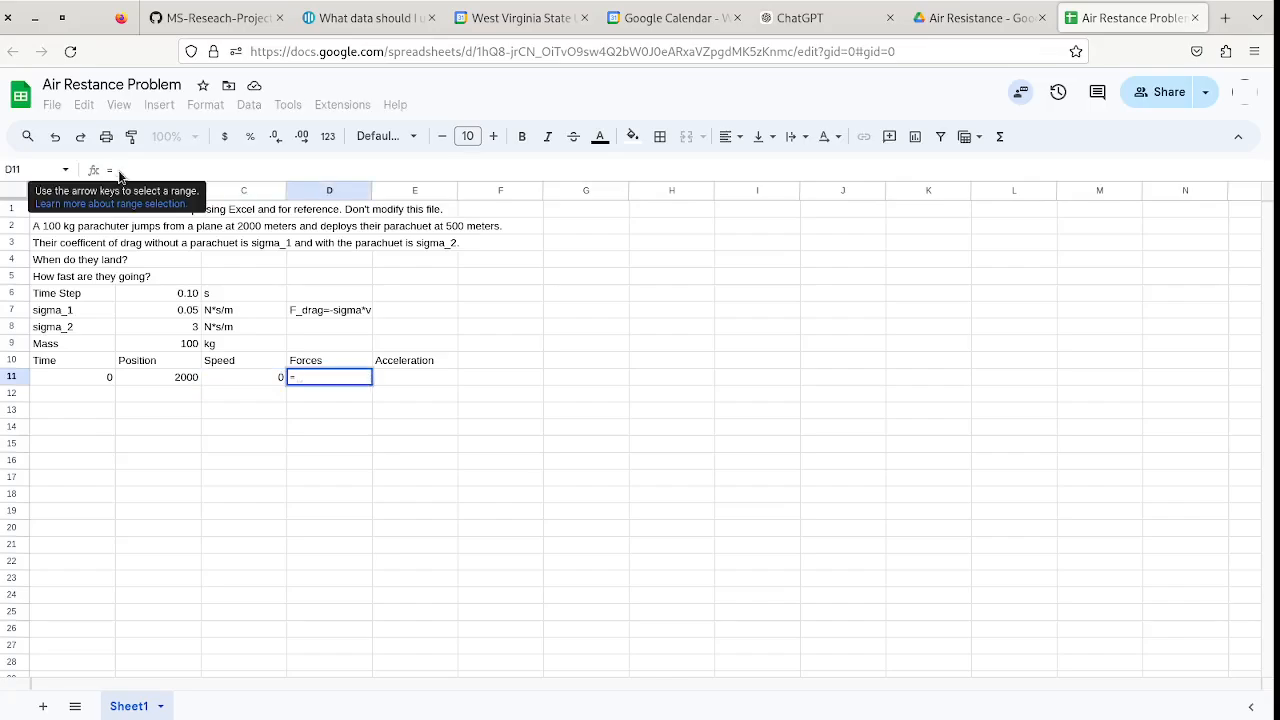
type("9.8*")
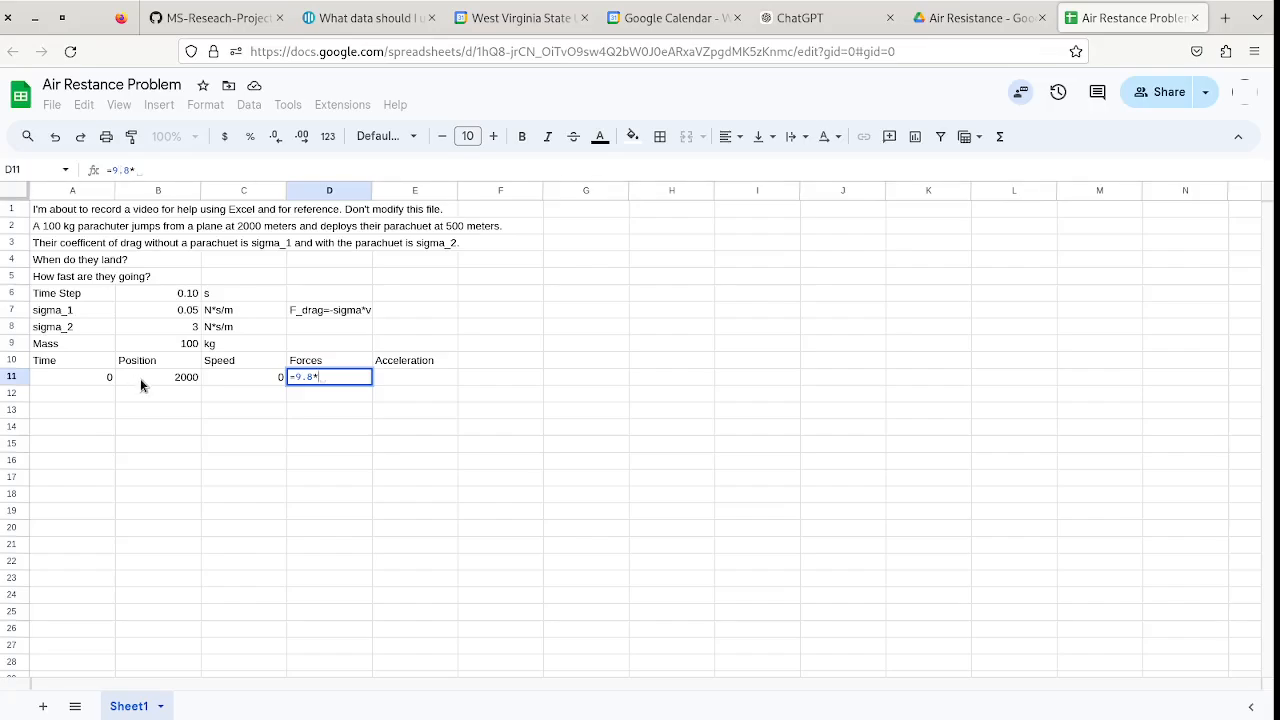
left_click(154, 348)
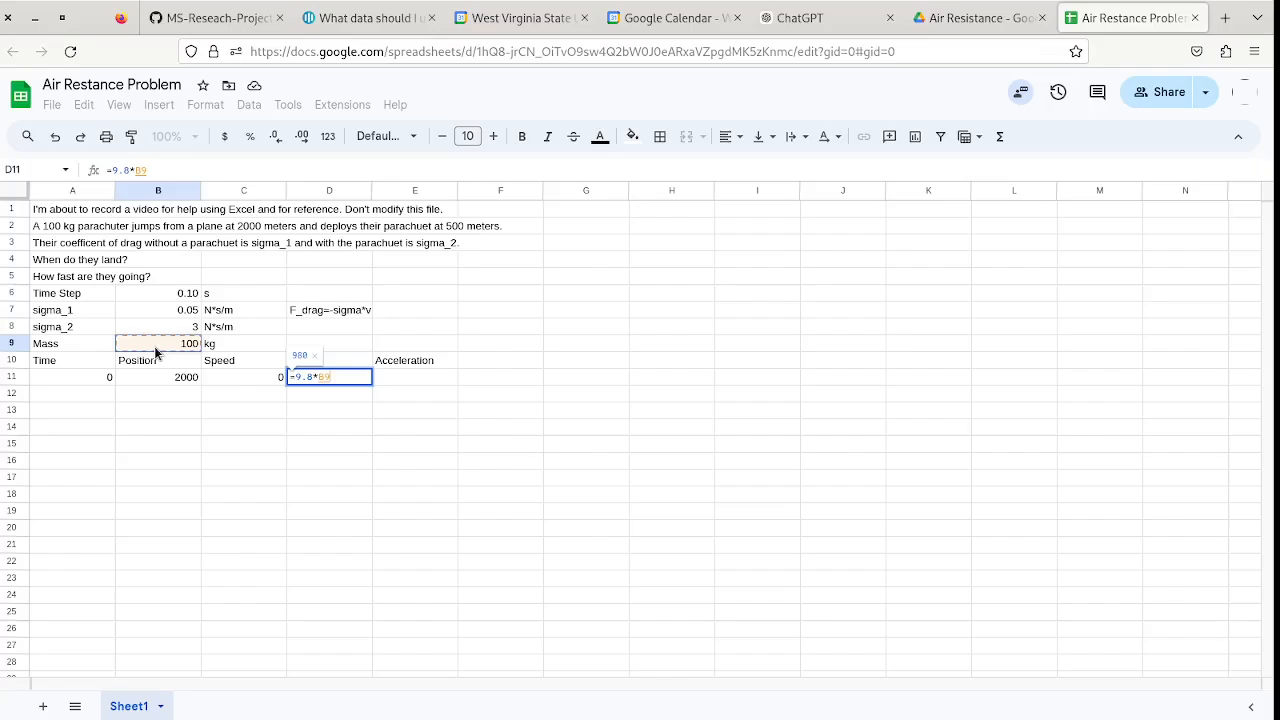
key("Return")
key("Up")
Calculate the initial acceleration in E11 as force over mass with =D11/B$9, keeping the mass row fixed.
key("Right")
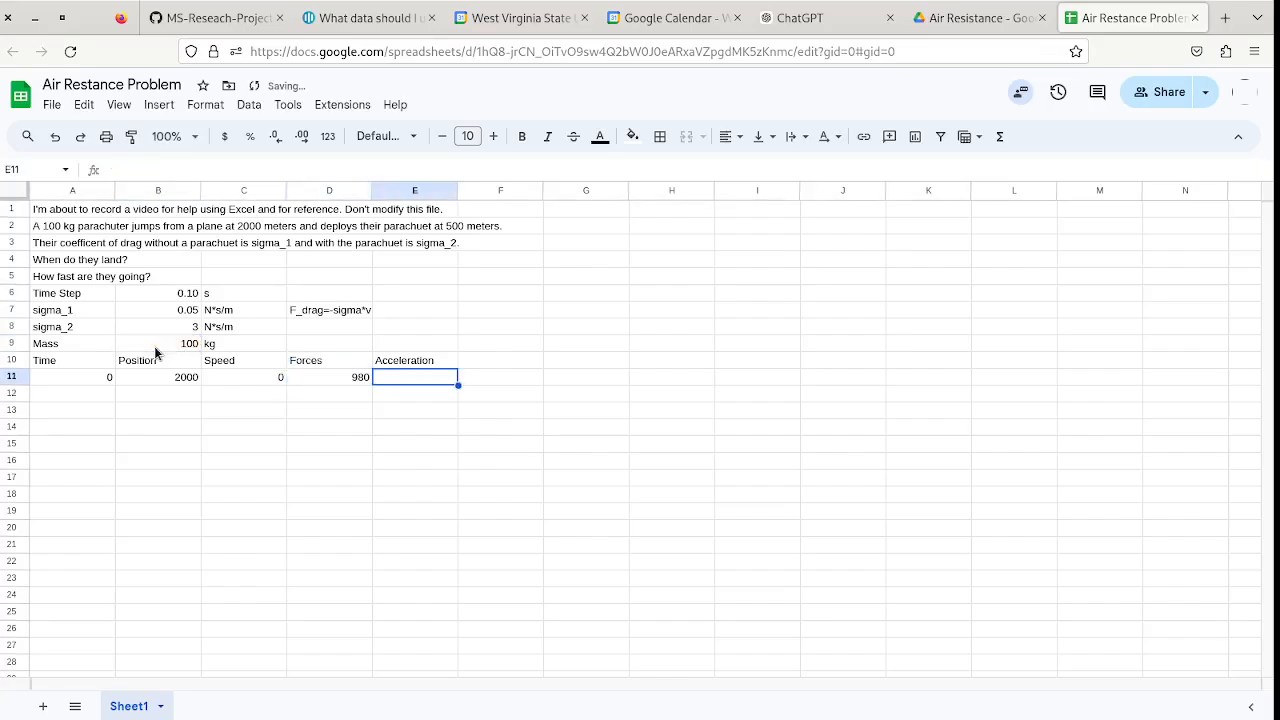
key("Left")
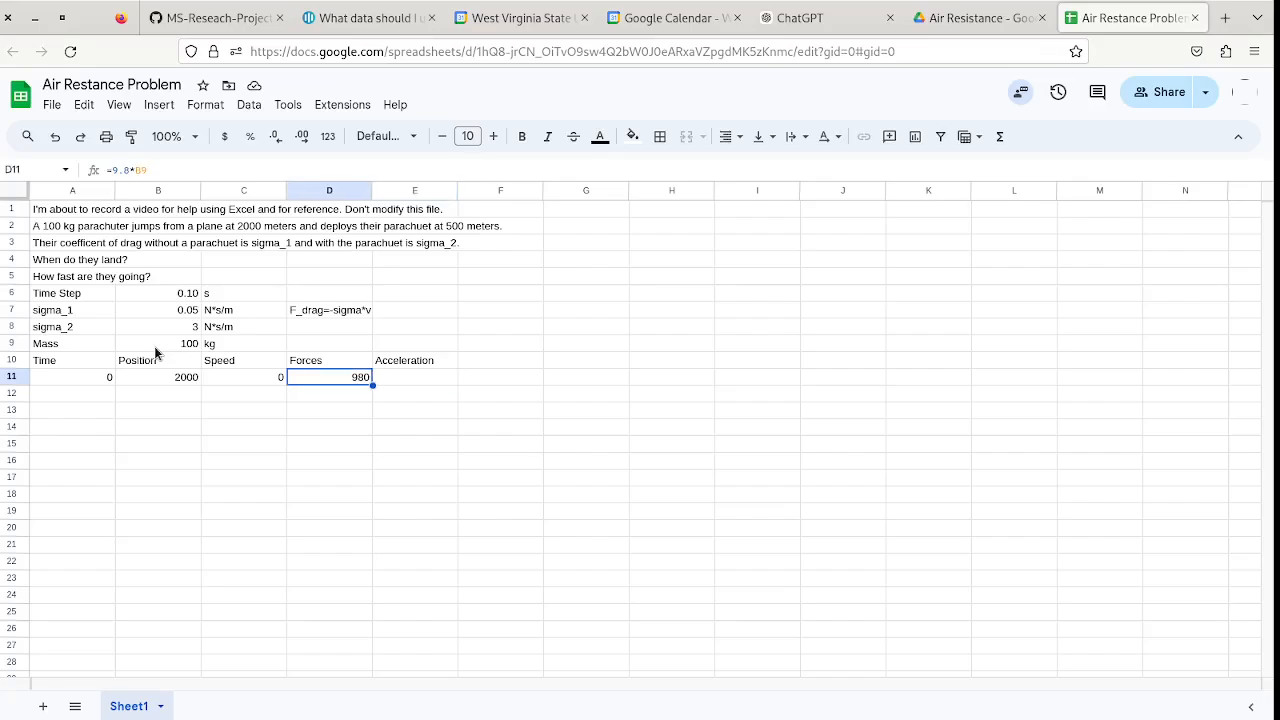
key("Right")
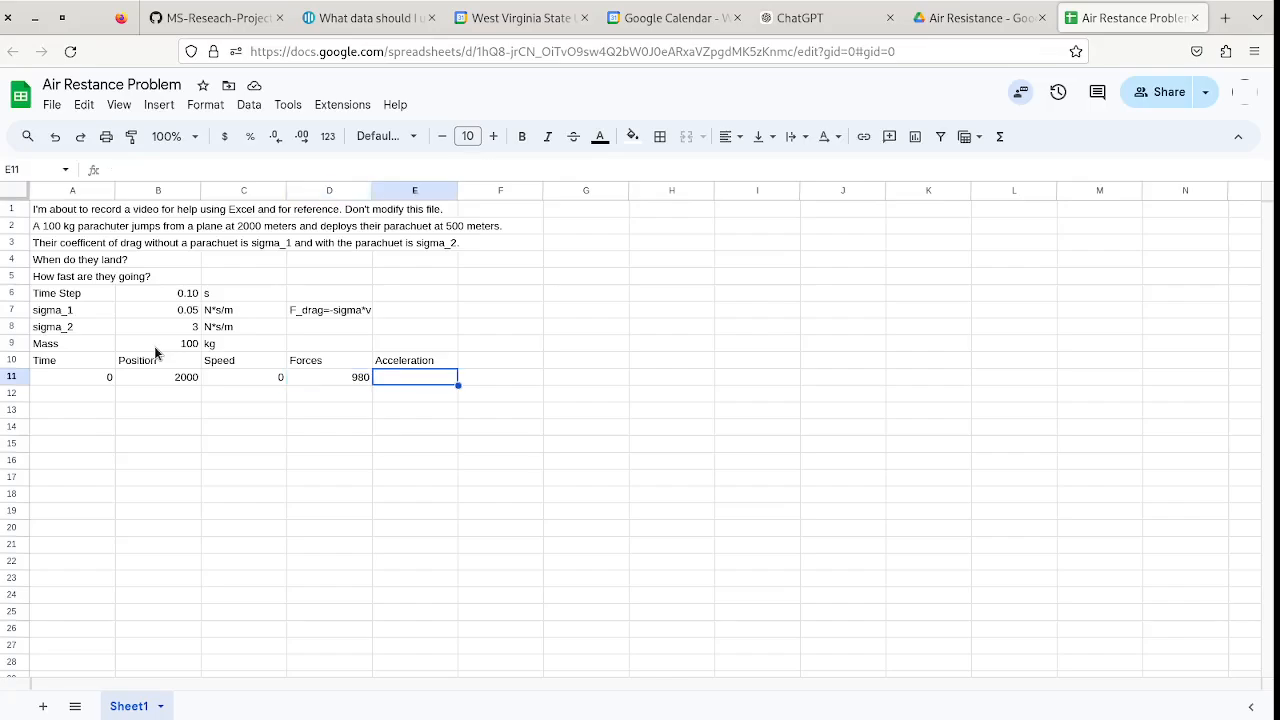
type("=")
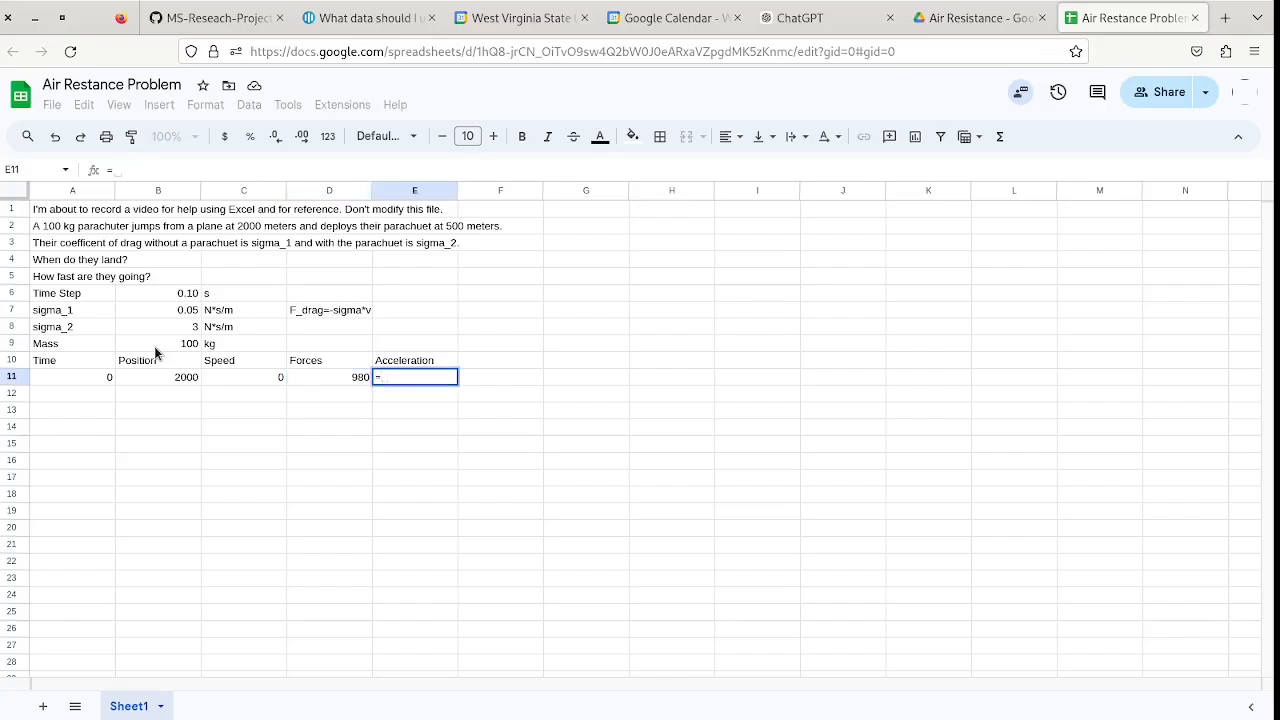
key("Left")
type("/")
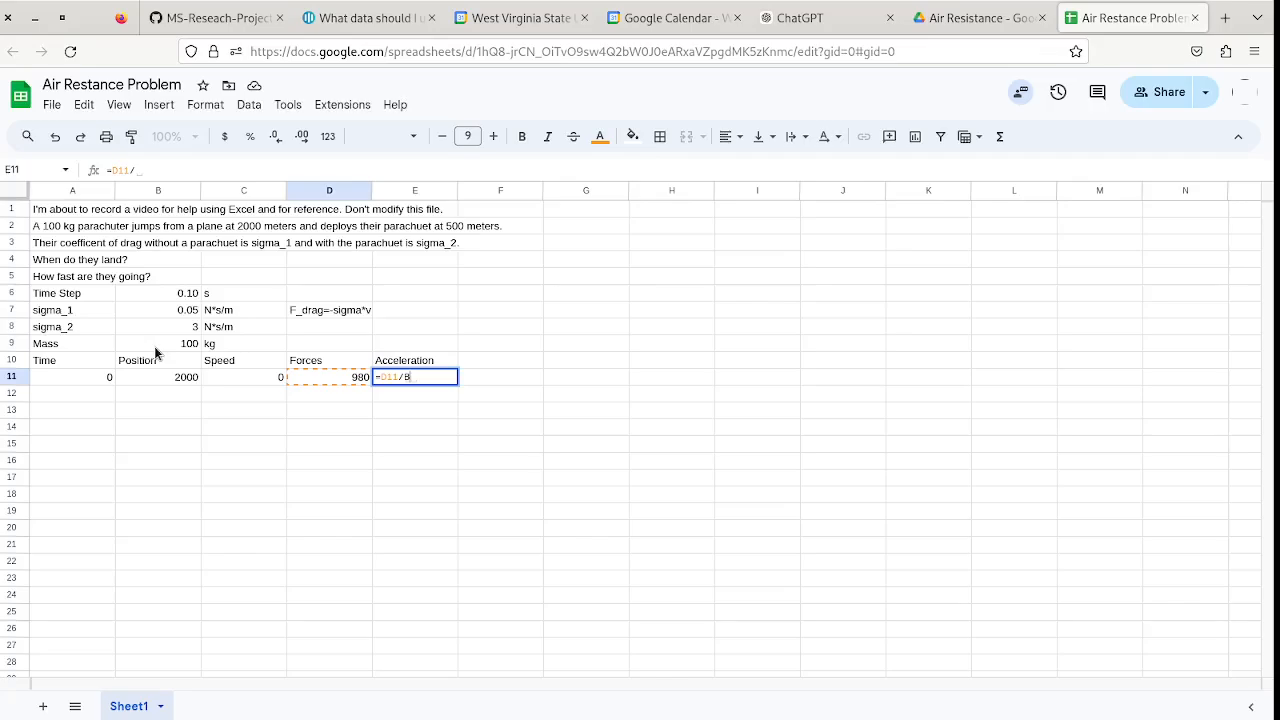
type("B$9")
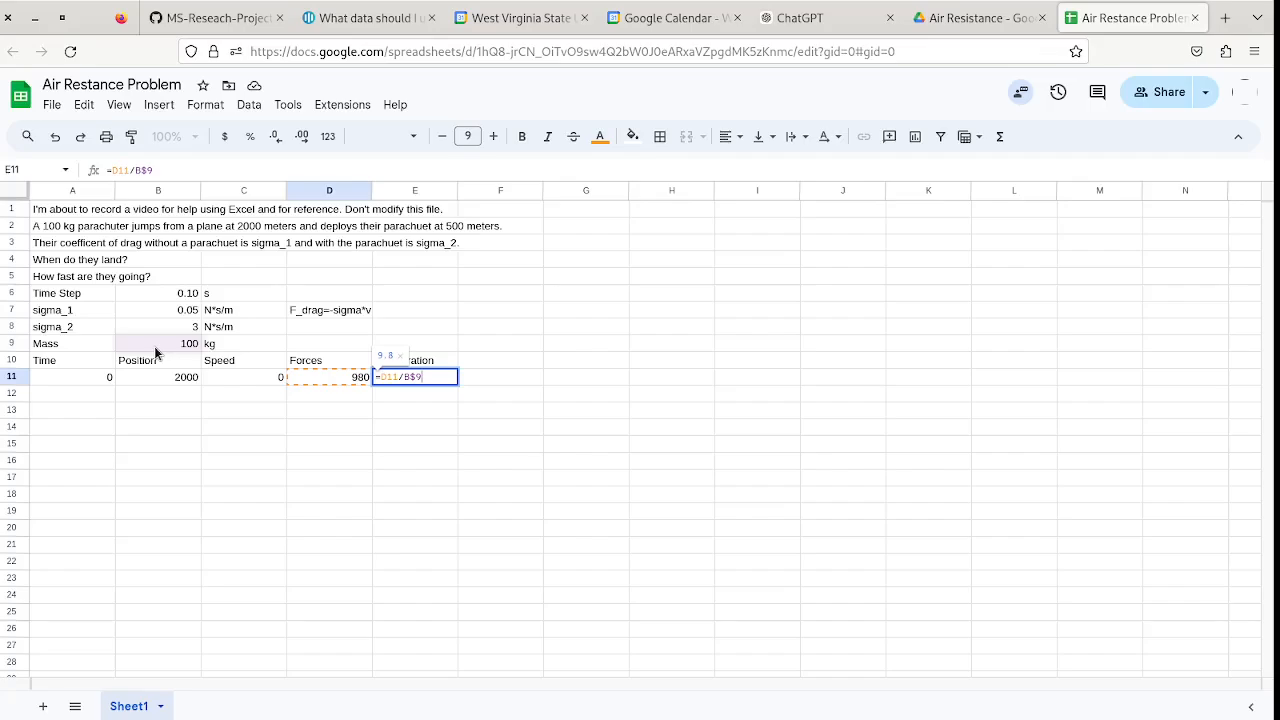
key("Return")
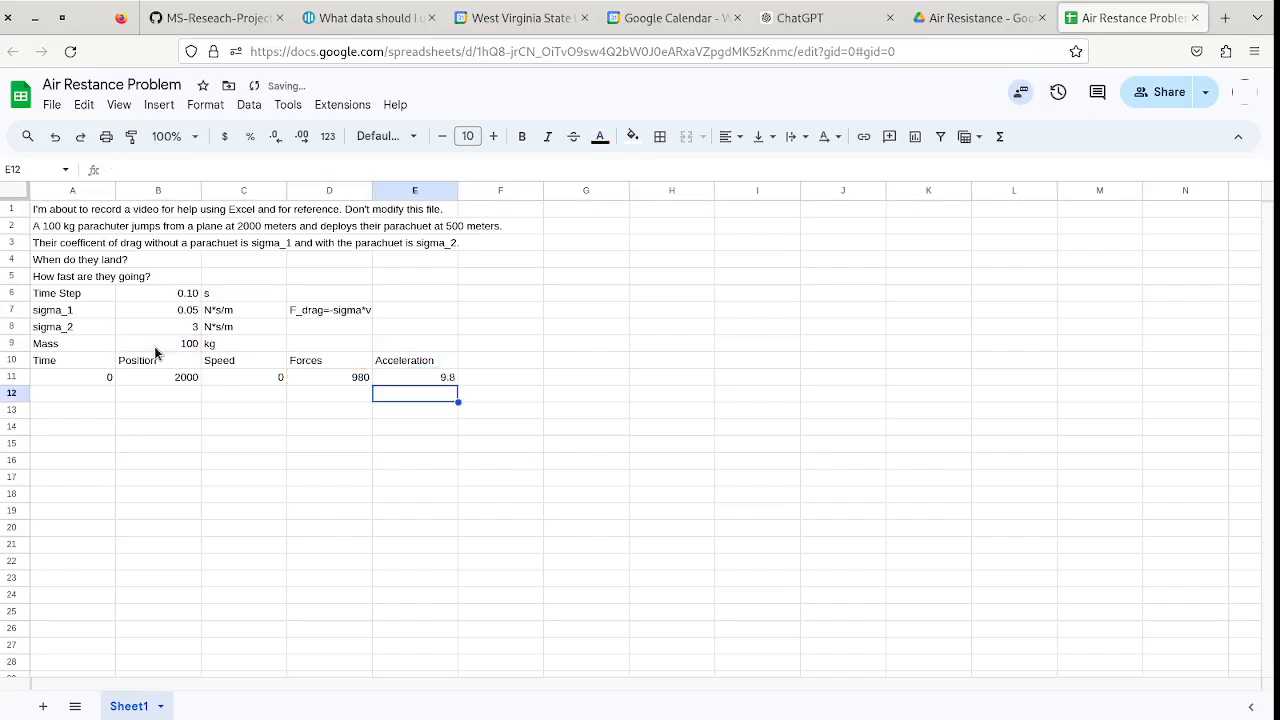
Make gravity negative in the D11 force formula by changing its factor to -9.8.
key("Up")
key("Left")
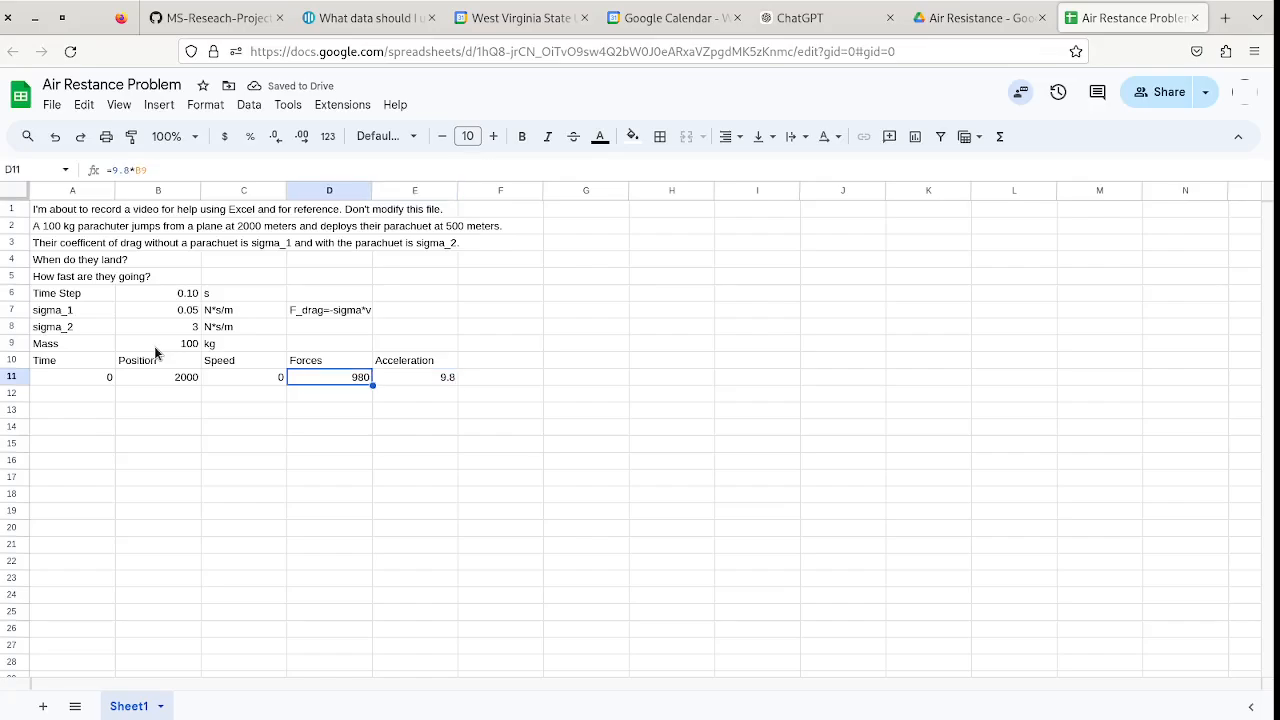
left_click(112, 170)
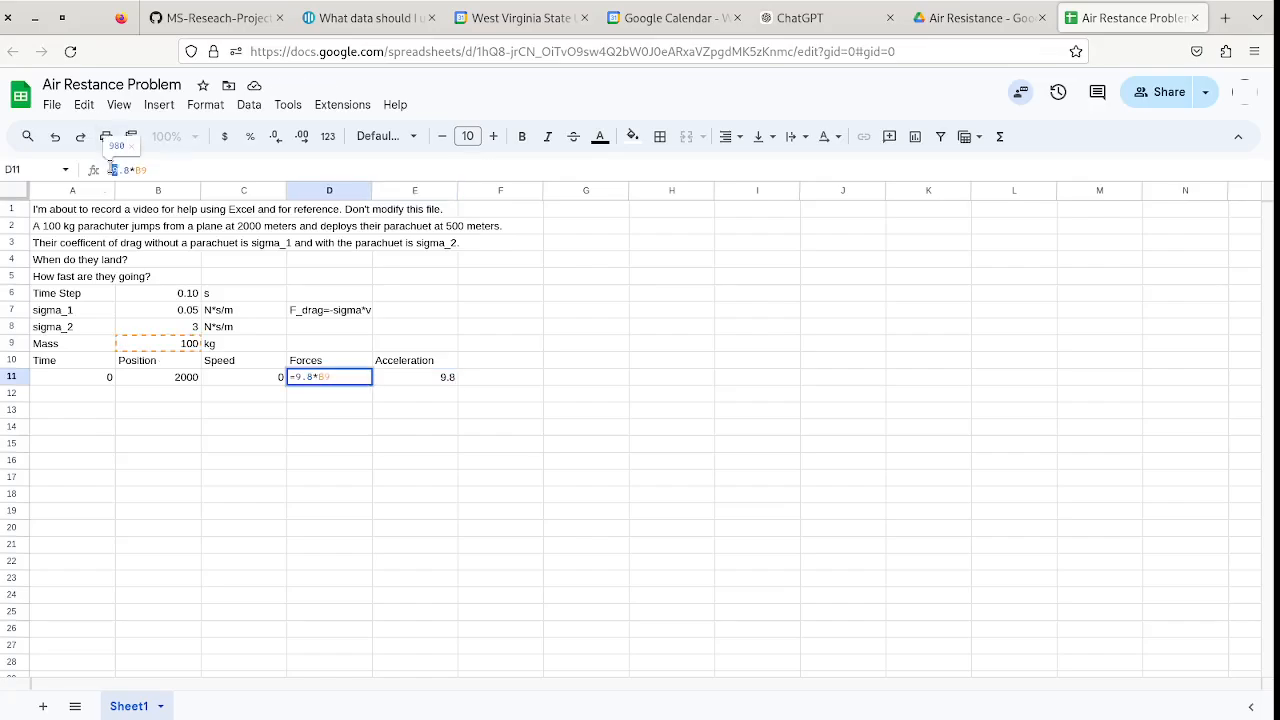
double_click(112, 170)
type("-9.8")
key("Return")
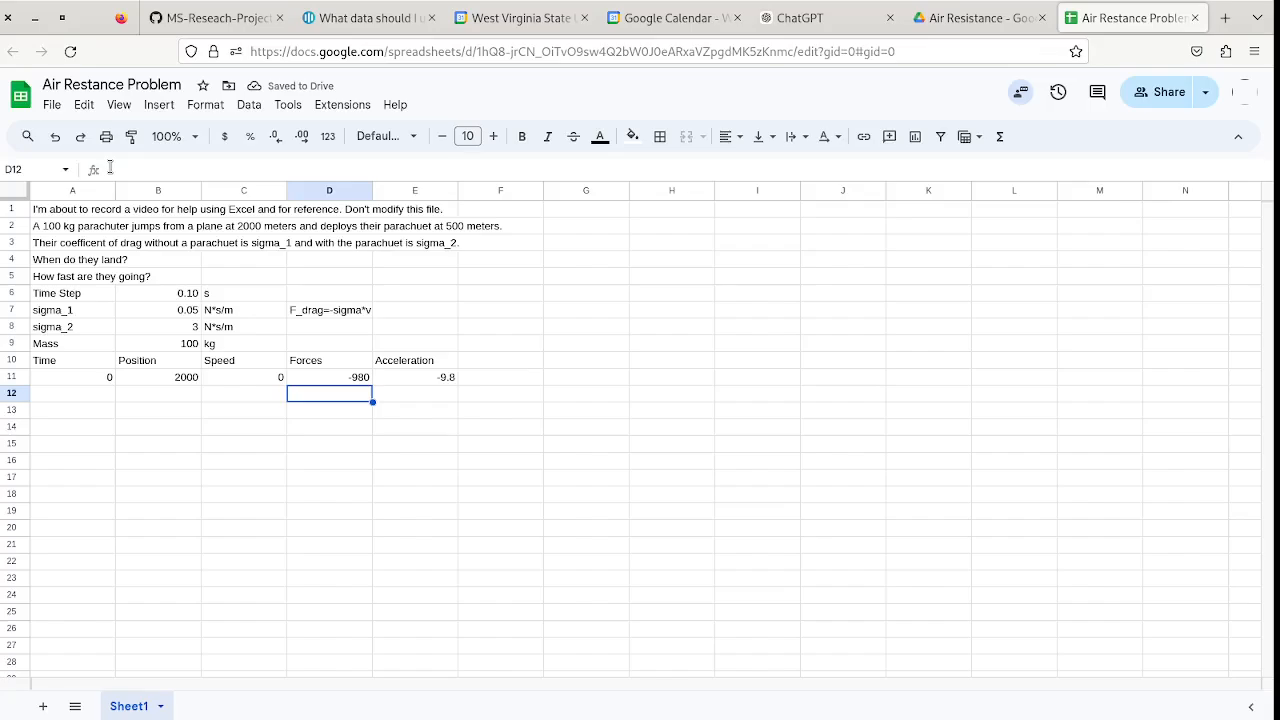
Compute the second time value in A12 with =A11+B$6, adding the fixed time step.
key("Left")
key("Left")
key("Left")
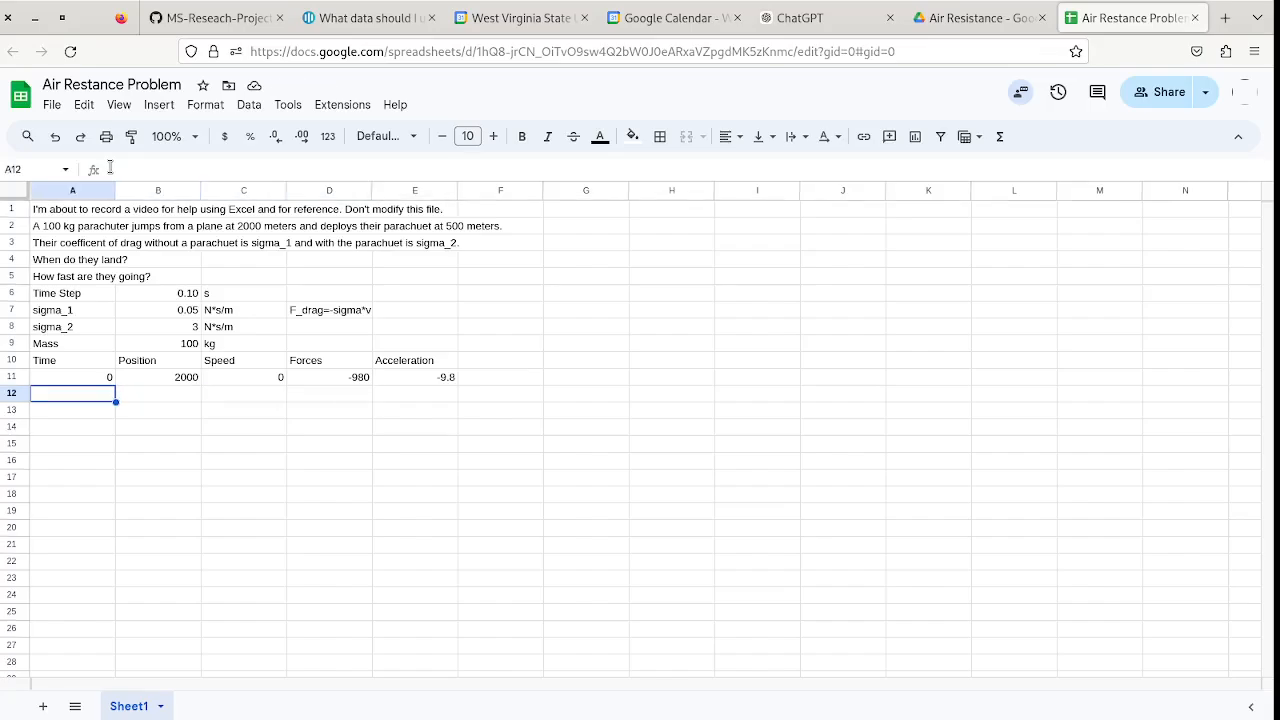
type("=")
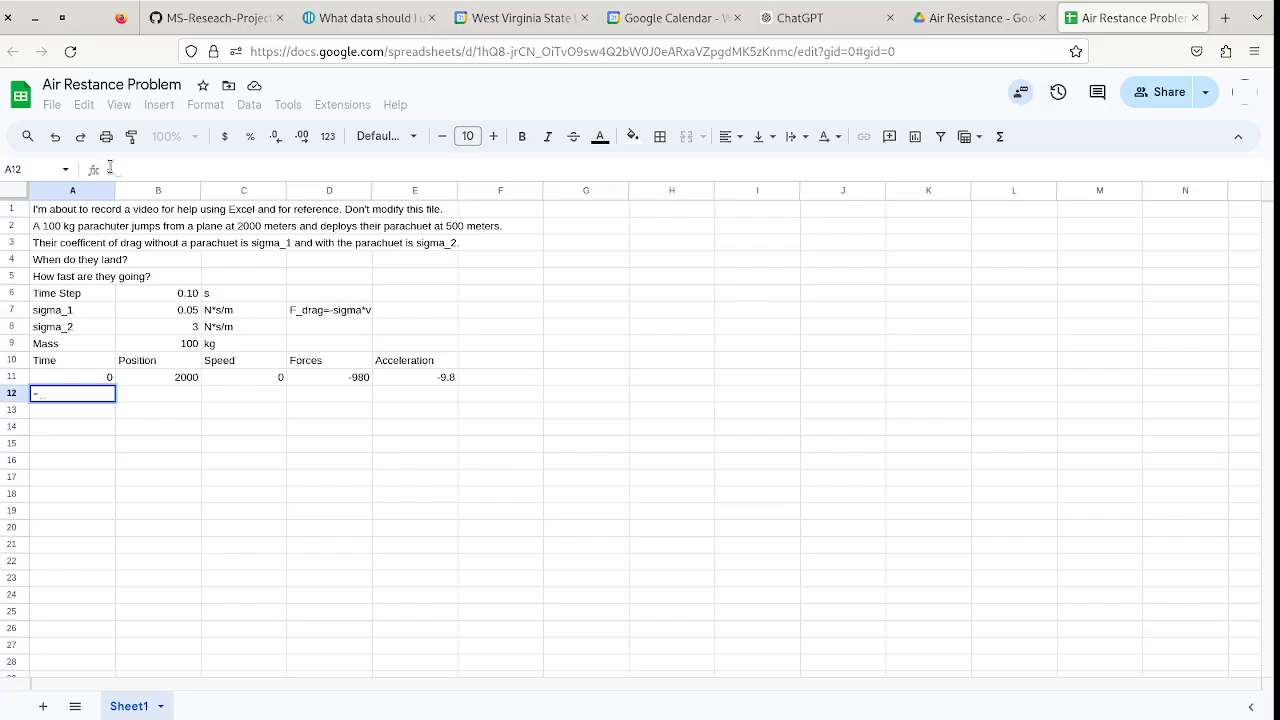
key("Up")
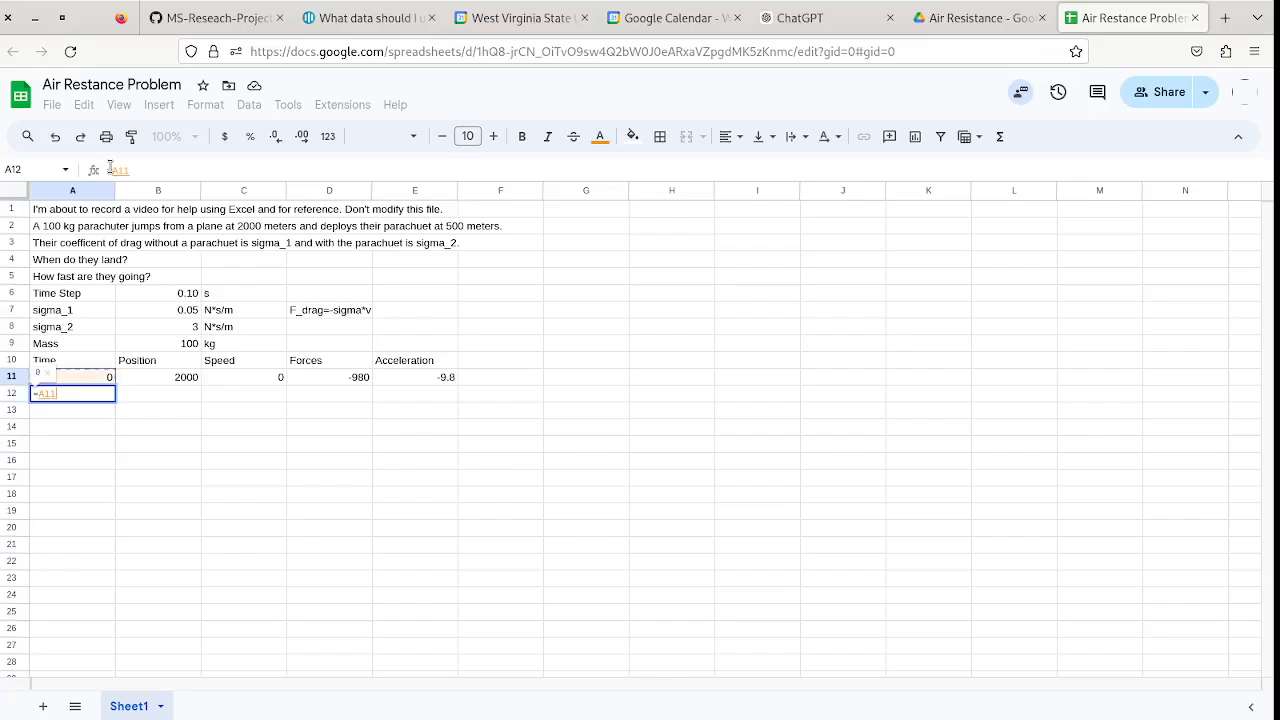
type("+B$6")
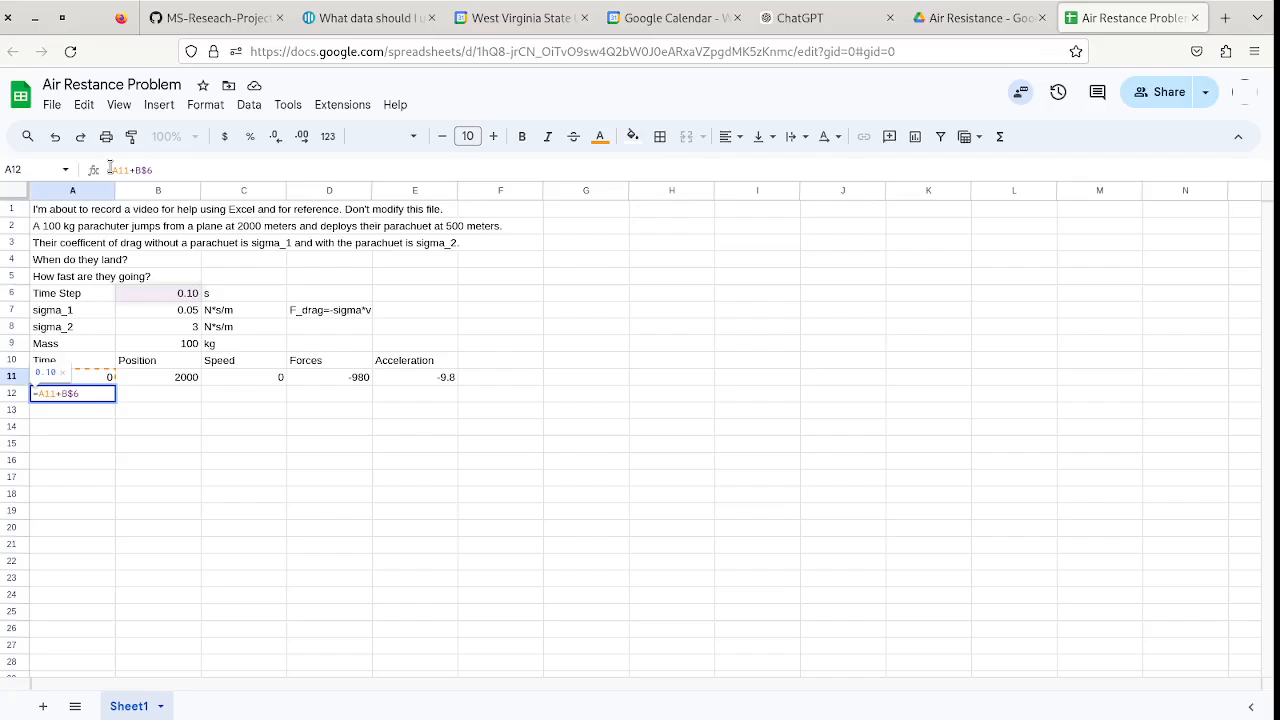
key("Return")
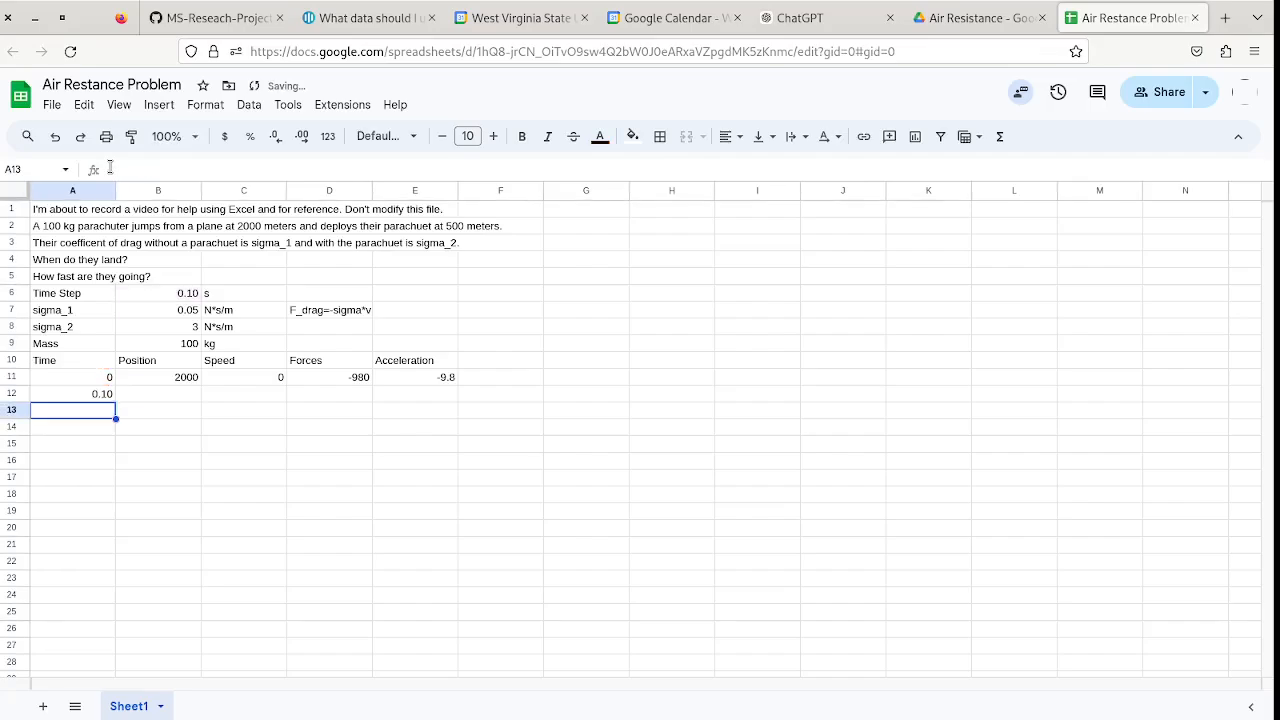
Review the A12 time formula and the time step in B6 that it refers to.
key("Up")
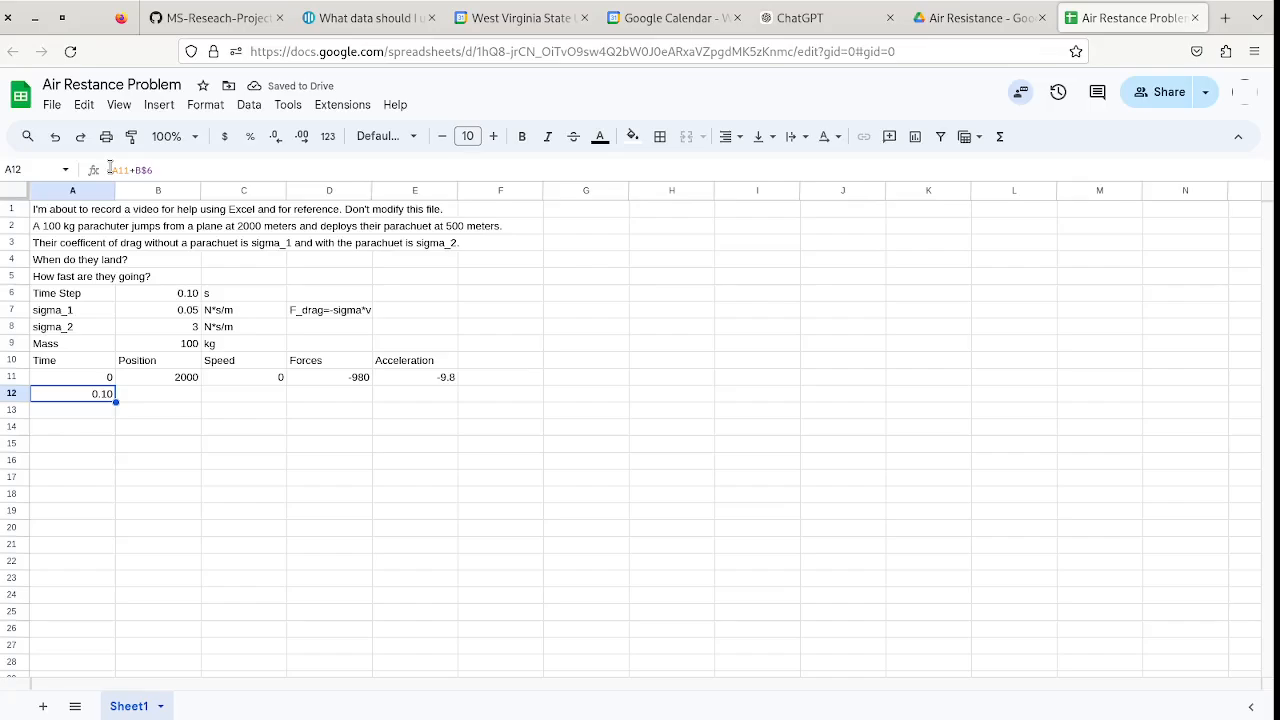
key("Up")
key("Up")
key("Up")
key("Up")
key("Up")
key("Up")
key("Right")
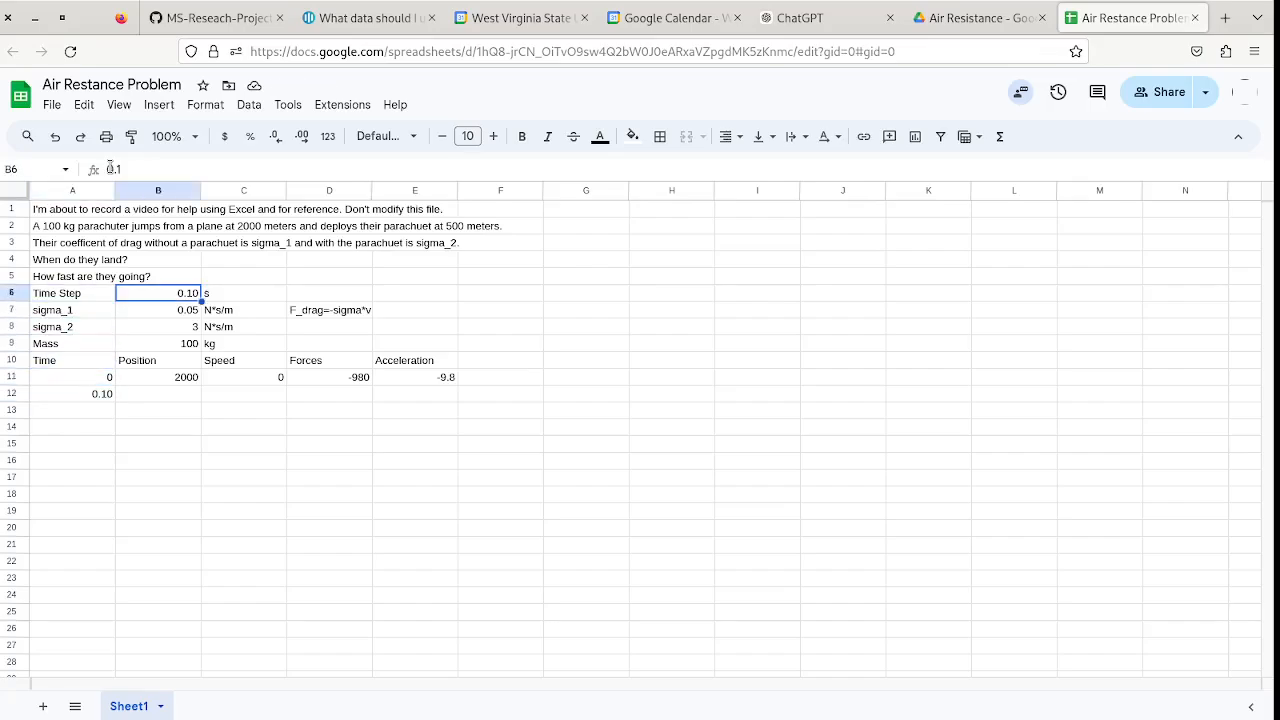
Begin a formula in B12 for the second position value.
key("Down")
key("Down")
key("Down")
key("Down")
key("Down")
key("Down")
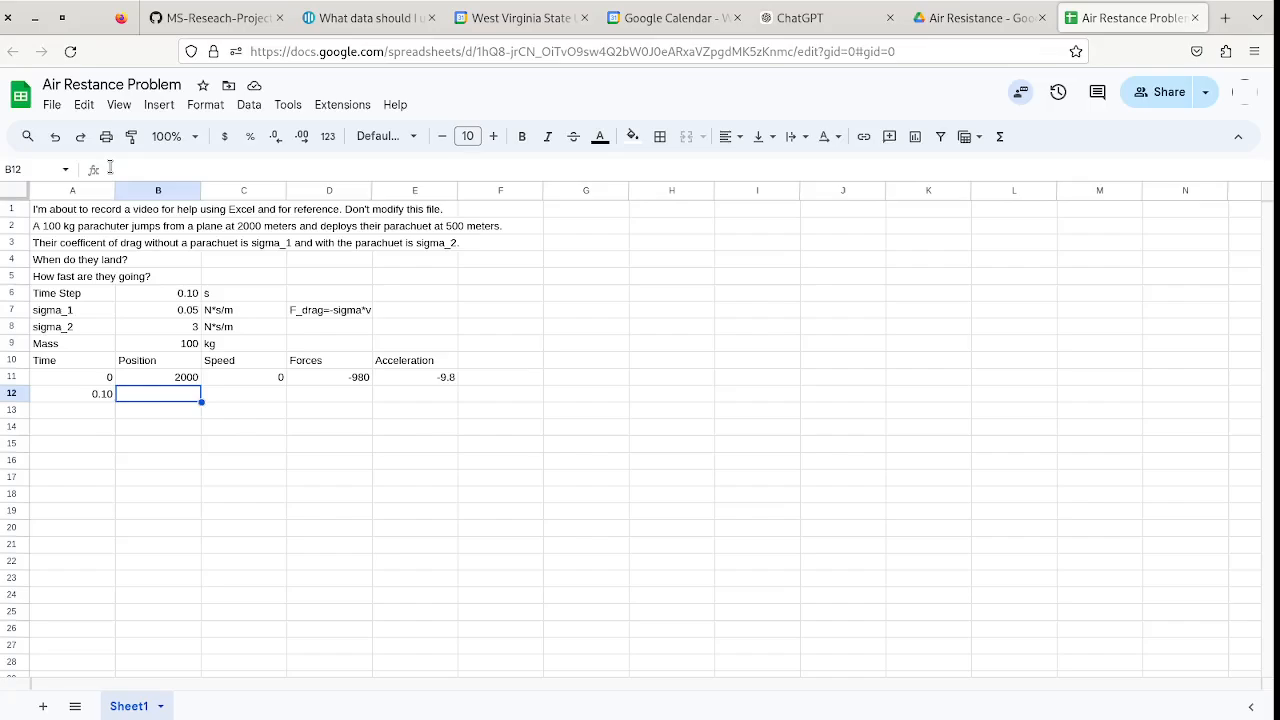
type("=")
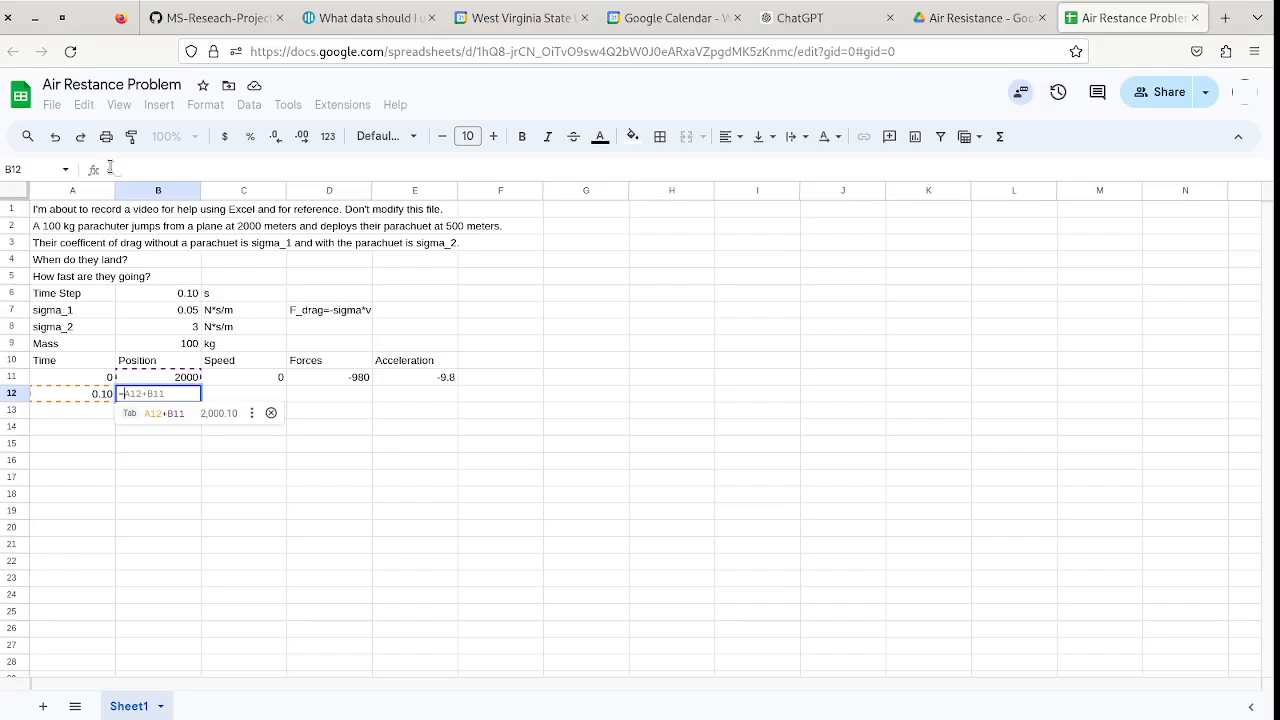
type("A12+")
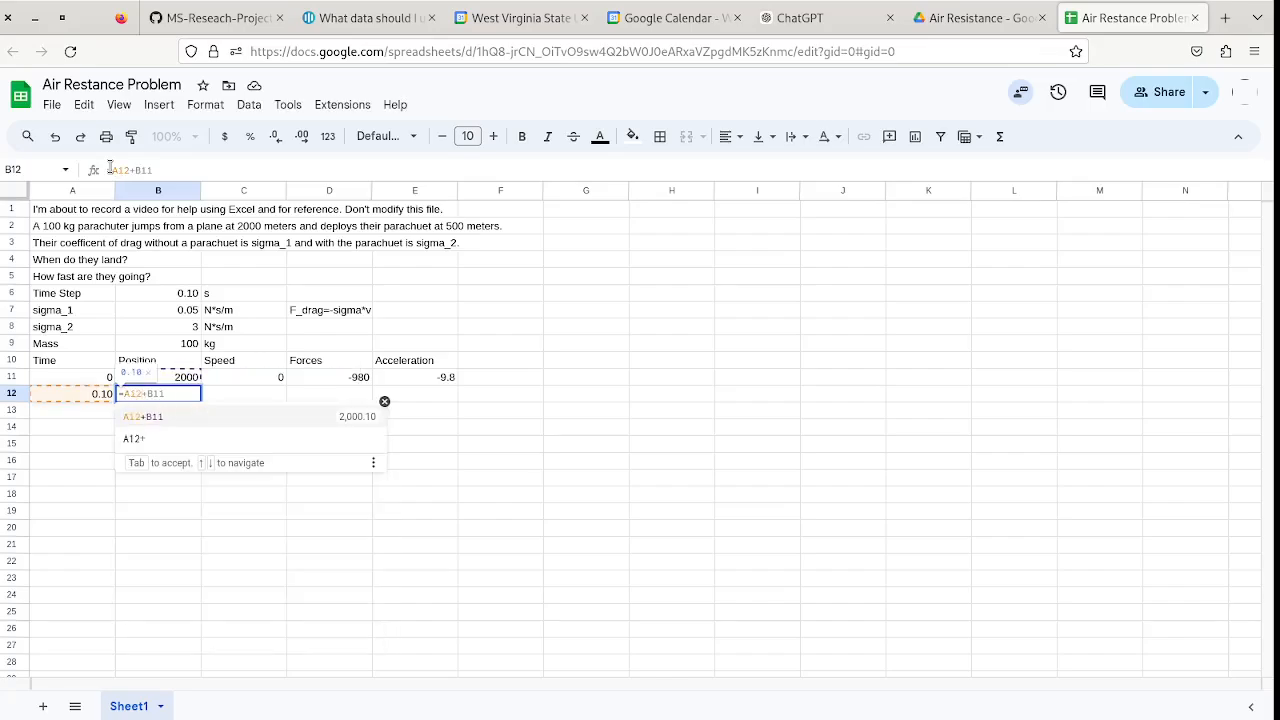
type("B")
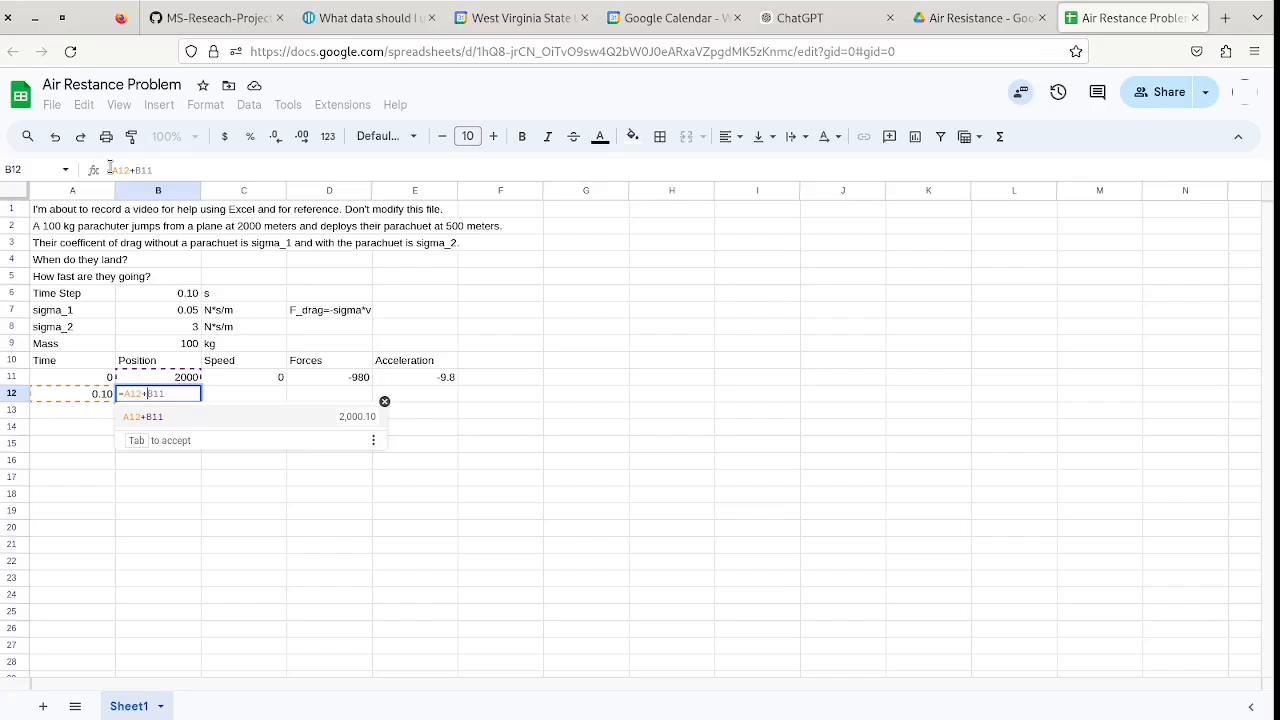
key("BackSpace")
key("BackSpace")
type("1")
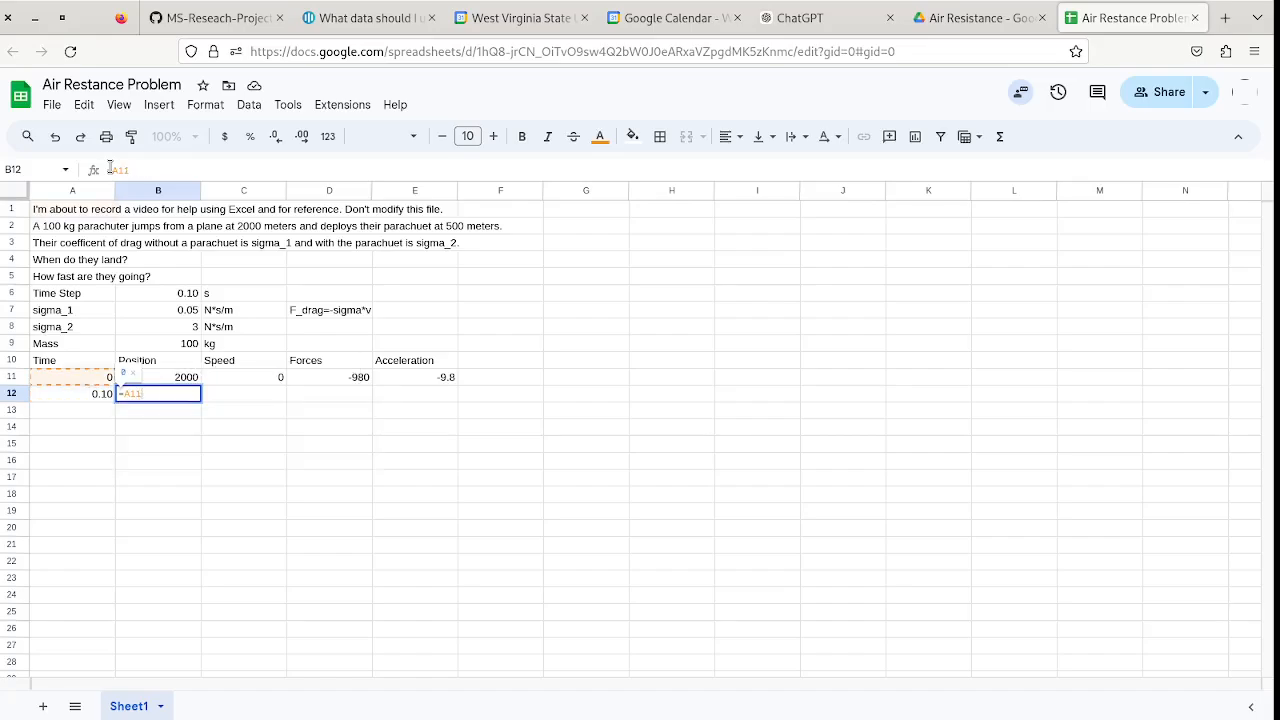
key("BackSpace")
key("BackSpace")
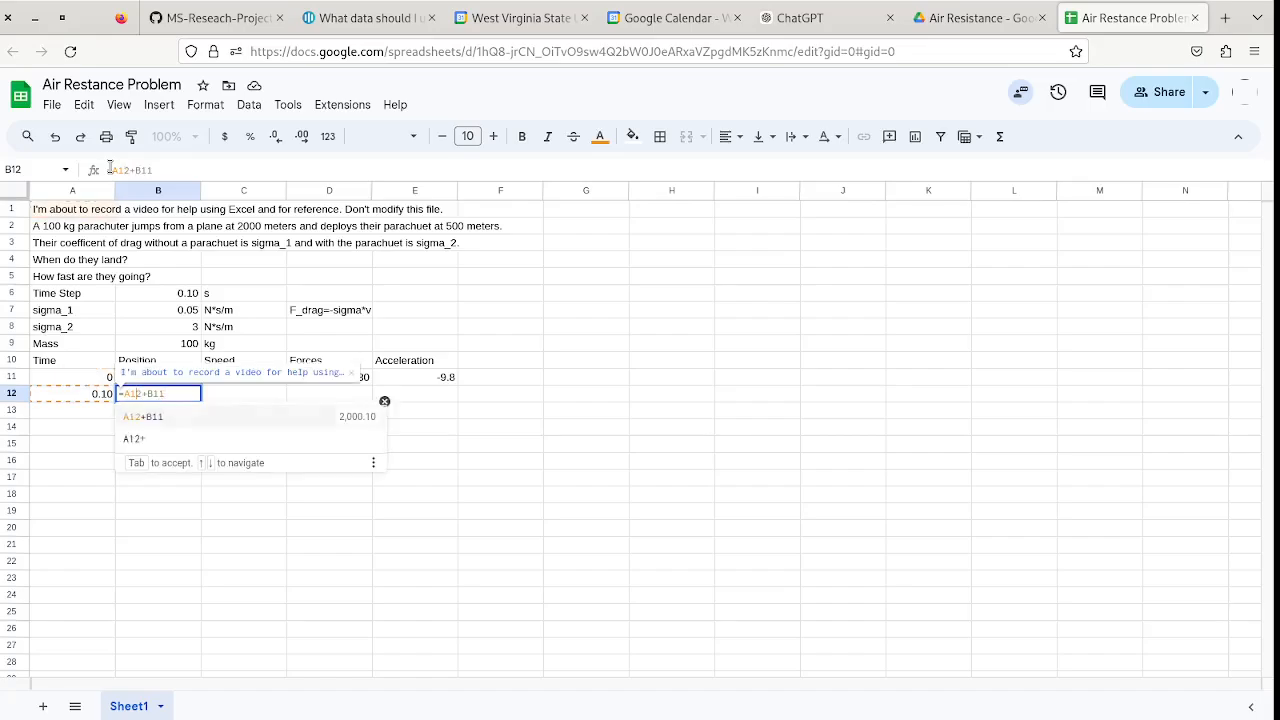
type("12+B11")
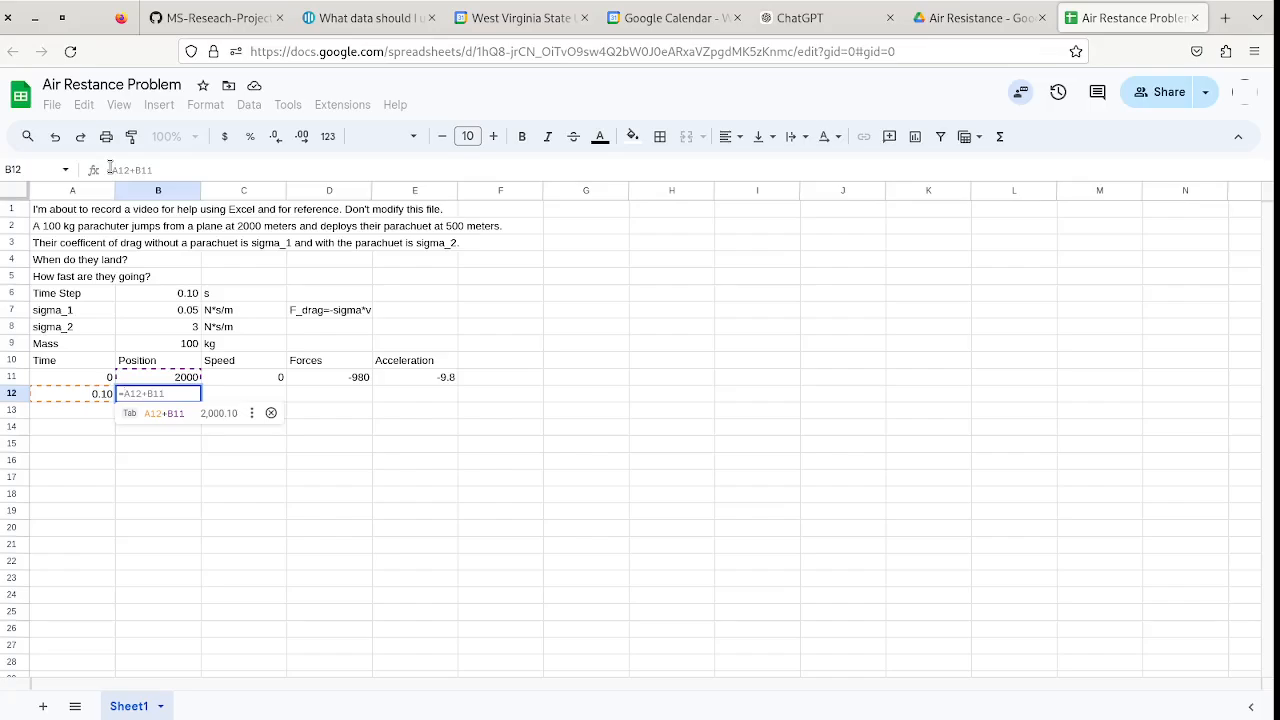
key("BackSpace")
key("BackSpace")
key("BackSpace")
key("BackSpace")
key("BackSpace")
key("BackSpace")
key("BackSpace")
Build the B12 position formula as =B11+C11*B$6, adding previous speed times the fixed time step.
type("B11+")
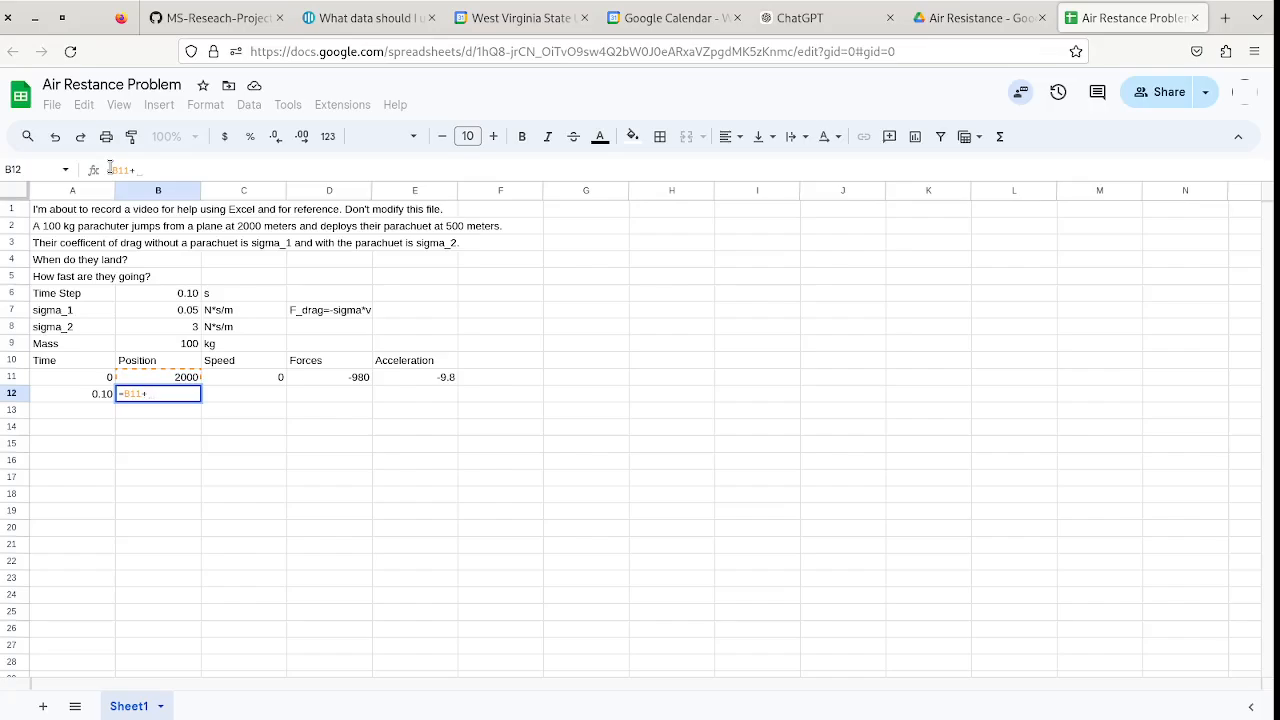
type("V11")
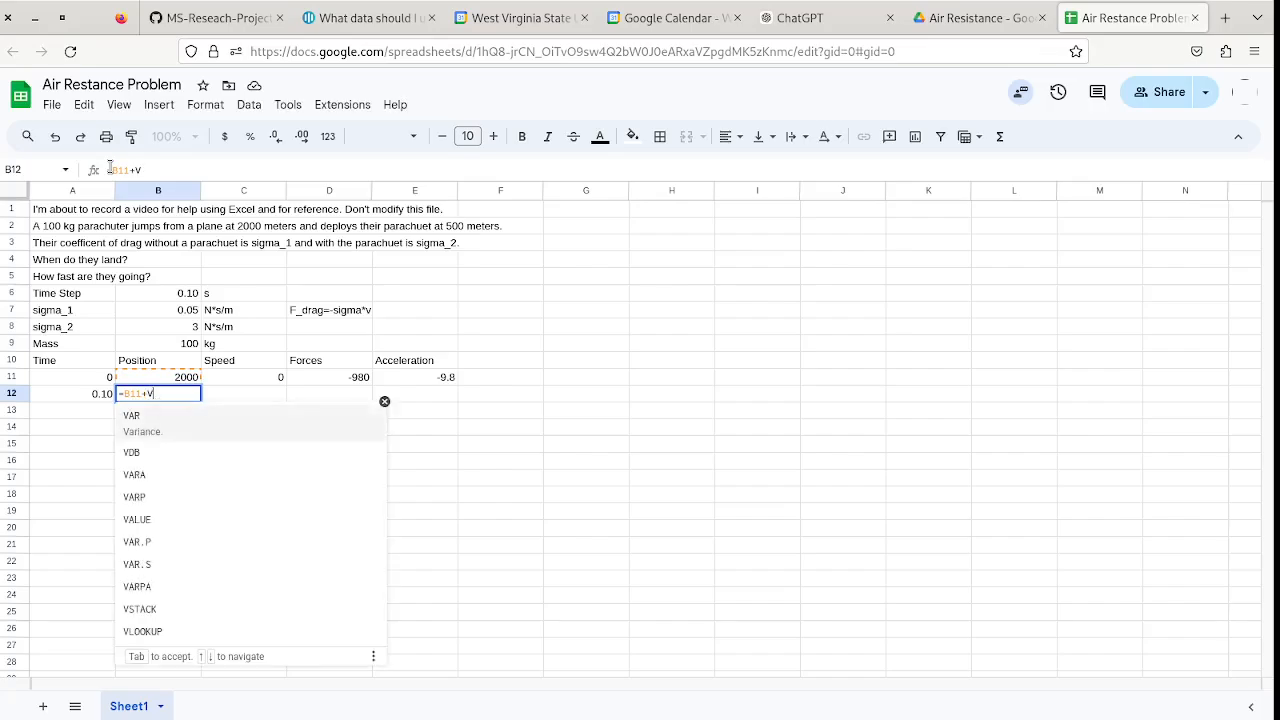
key("BackSpace")
key("BackSpace")
key("BackSpace")
type("C11")
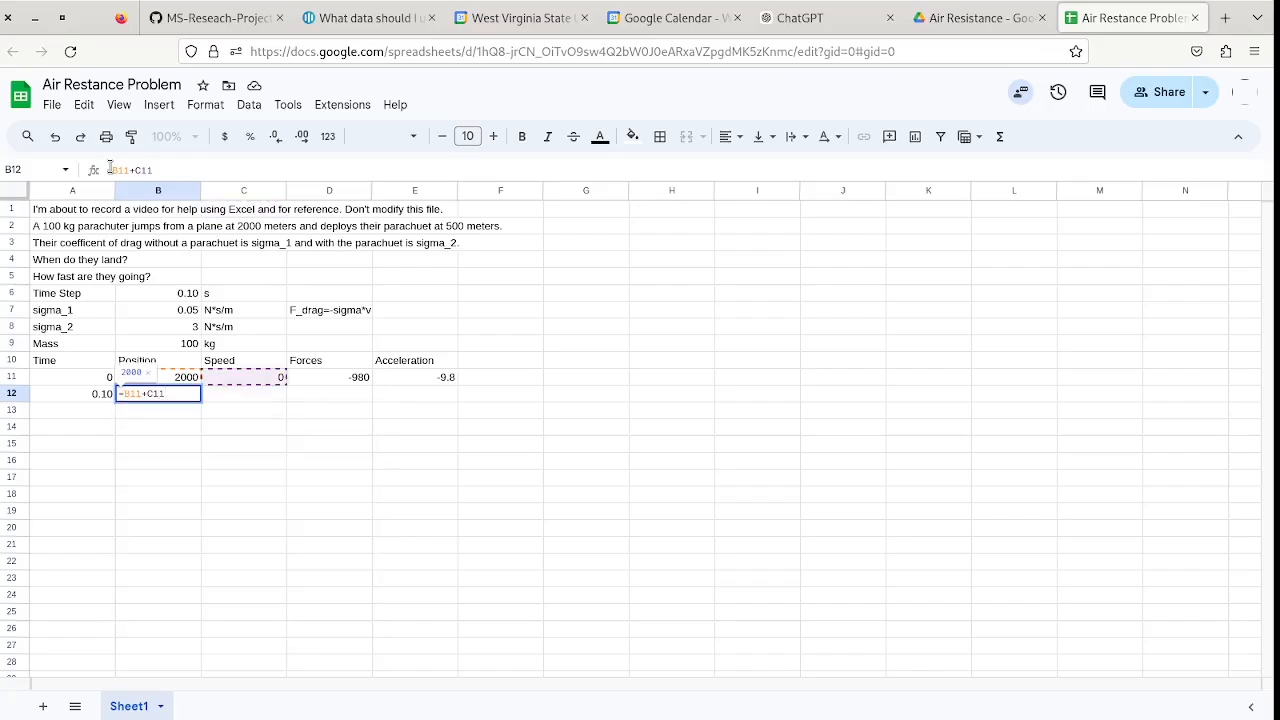
type("*")
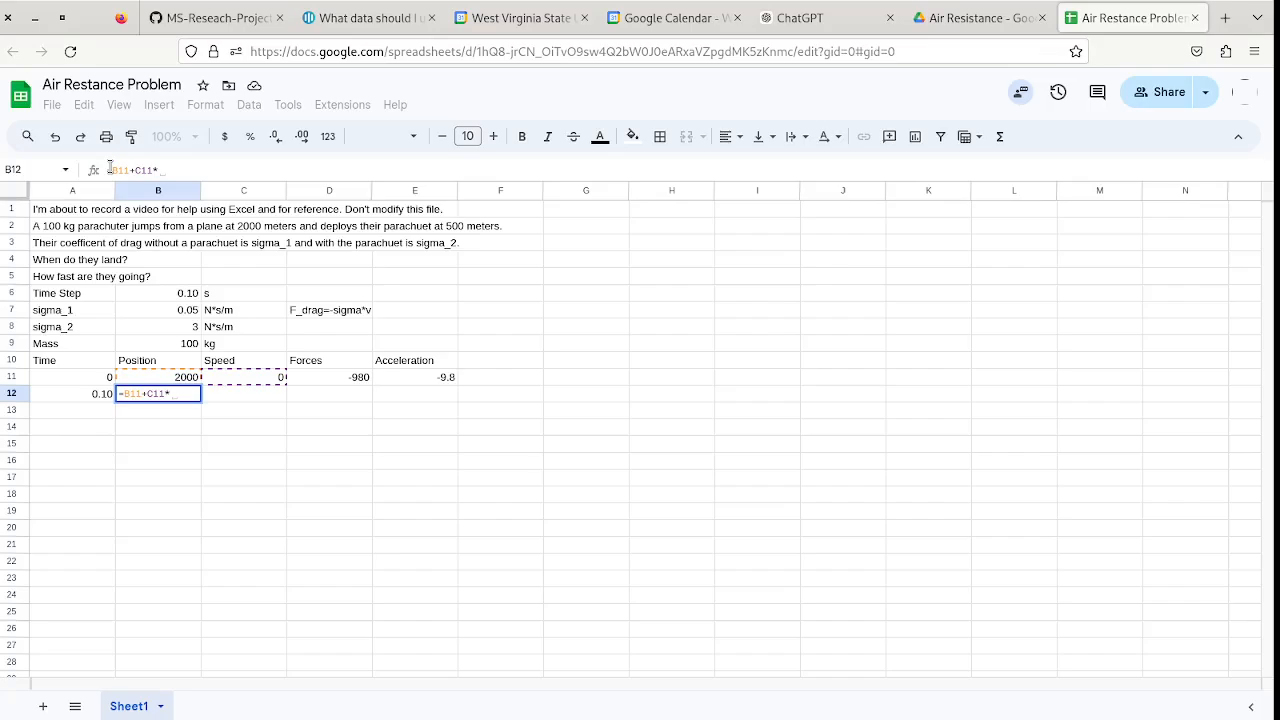
type("B$6")
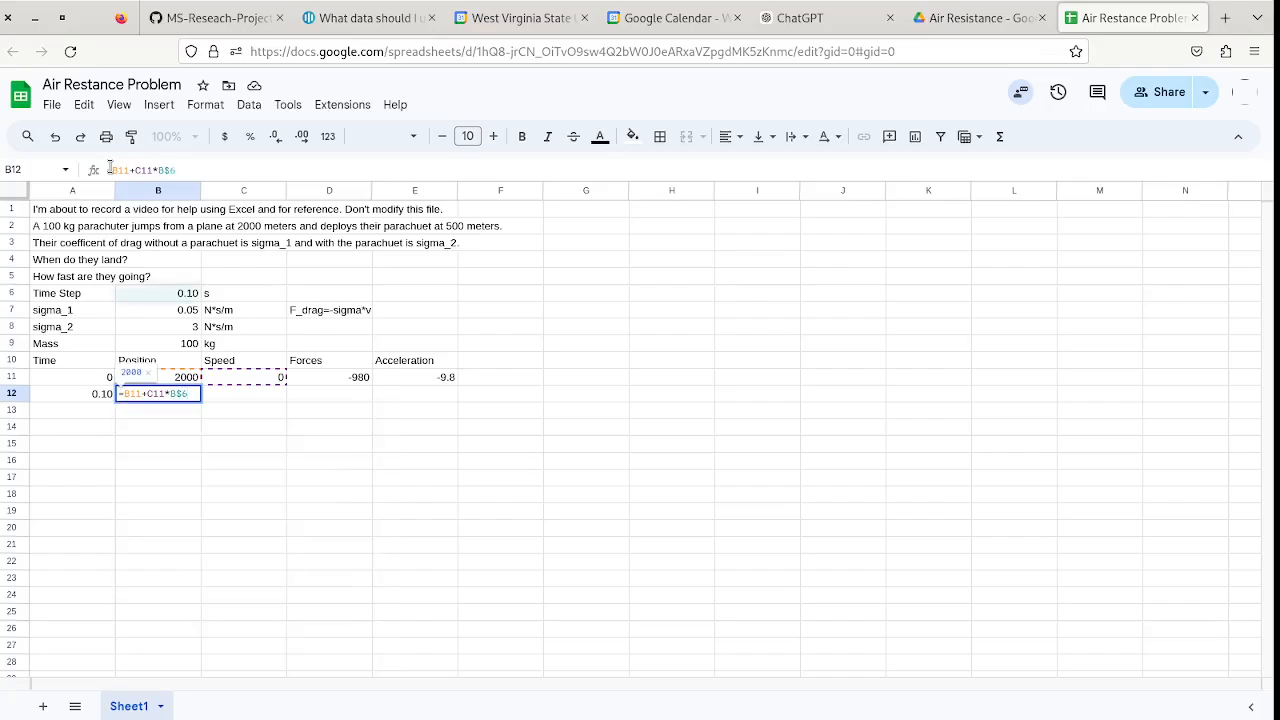
Complete the B12 position formula with the acceleration term +.5*E11*B$6^2.
type("+.5")
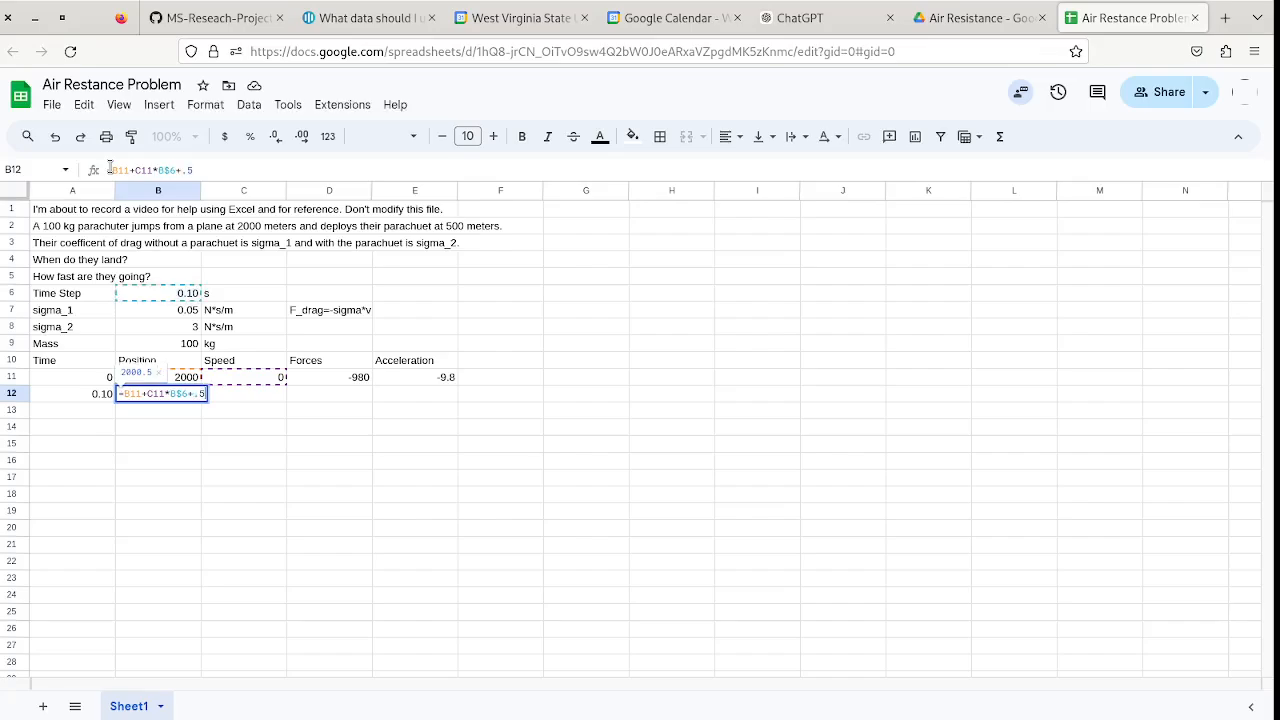
type("*")
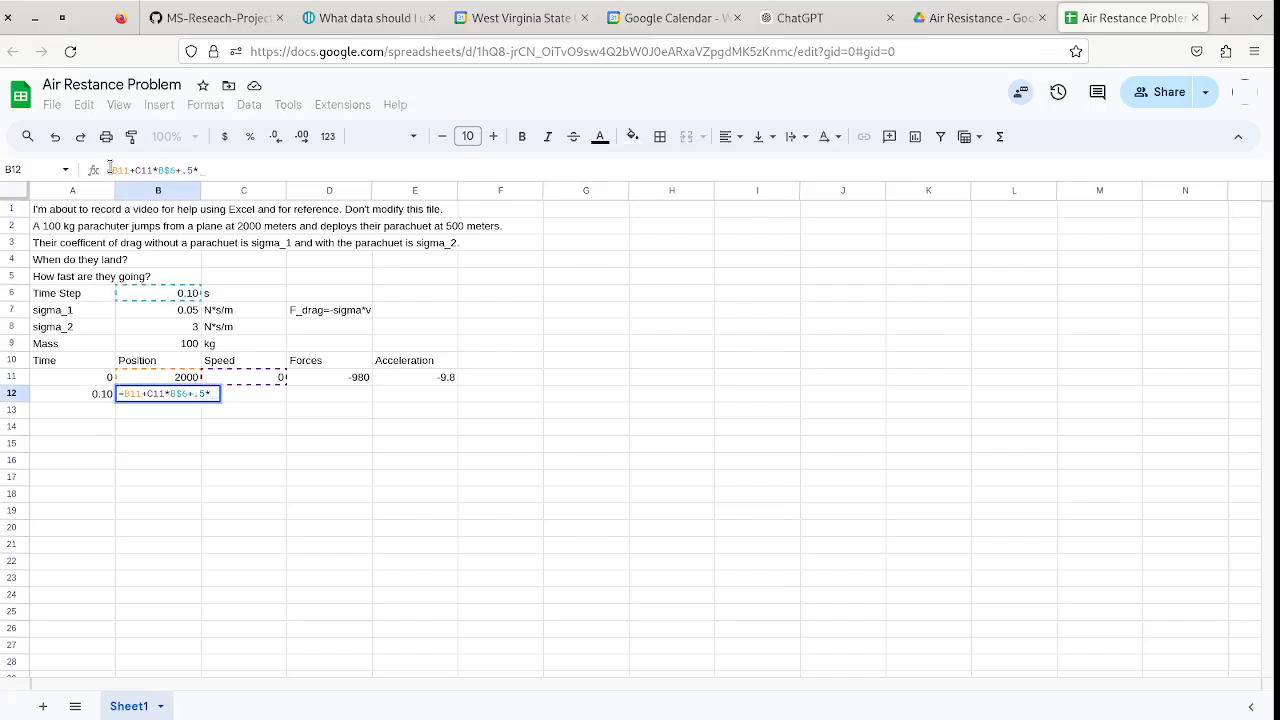
type("E11")
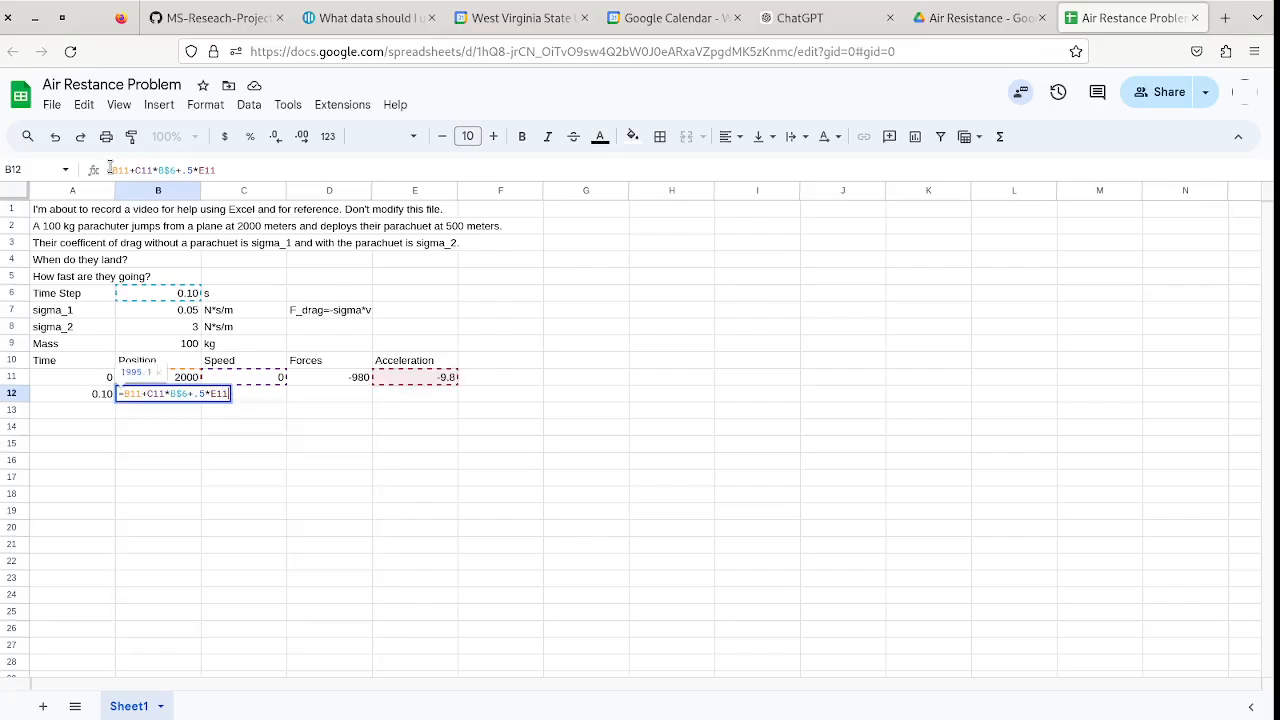
type("*")
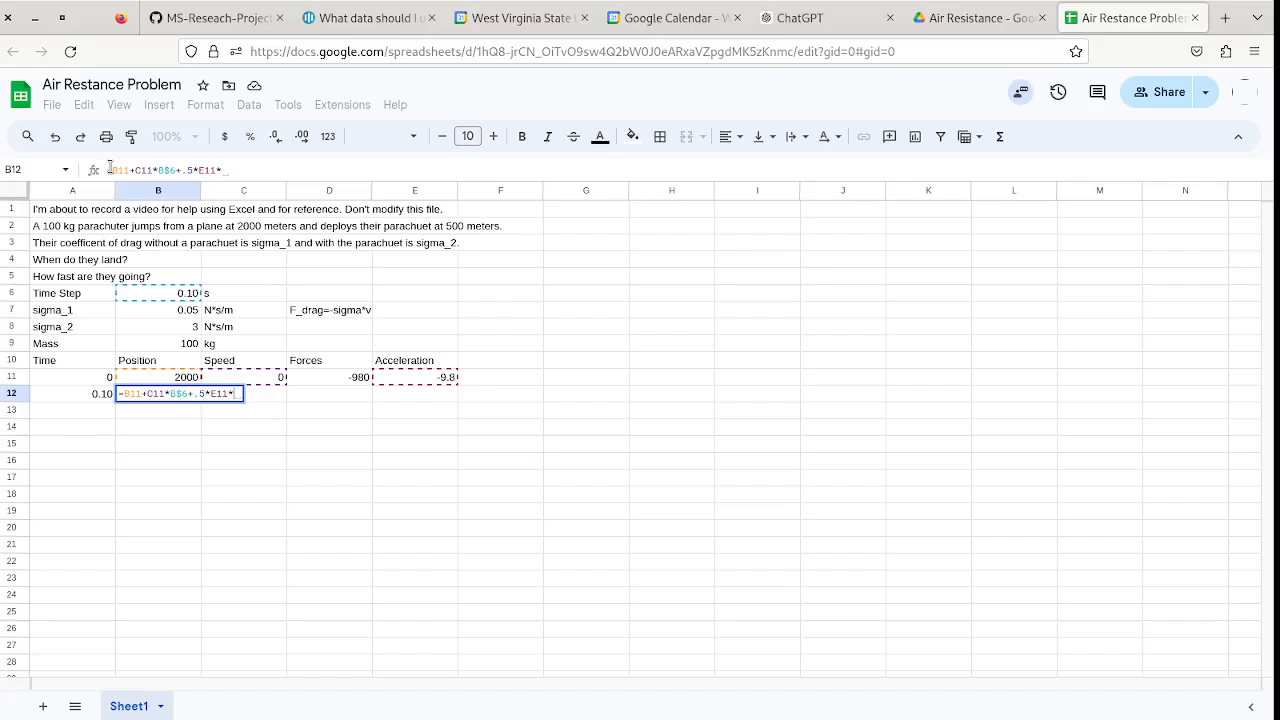
type("B")
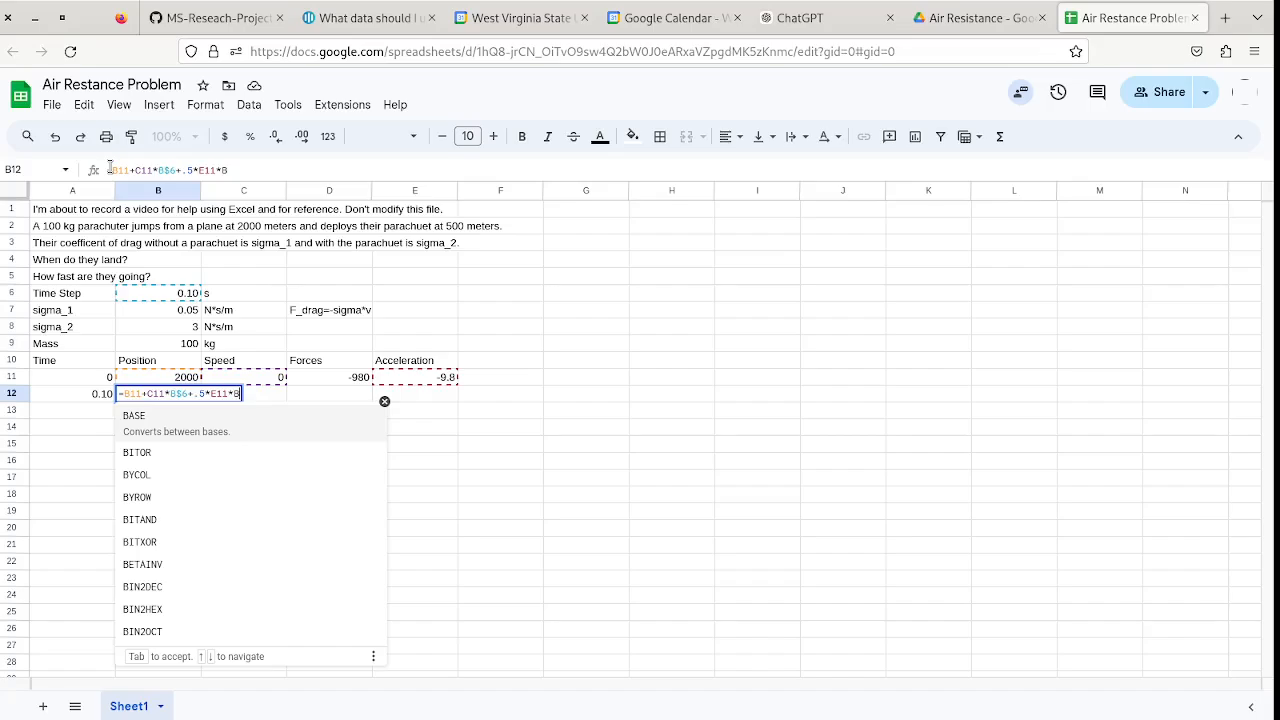
type("$6")
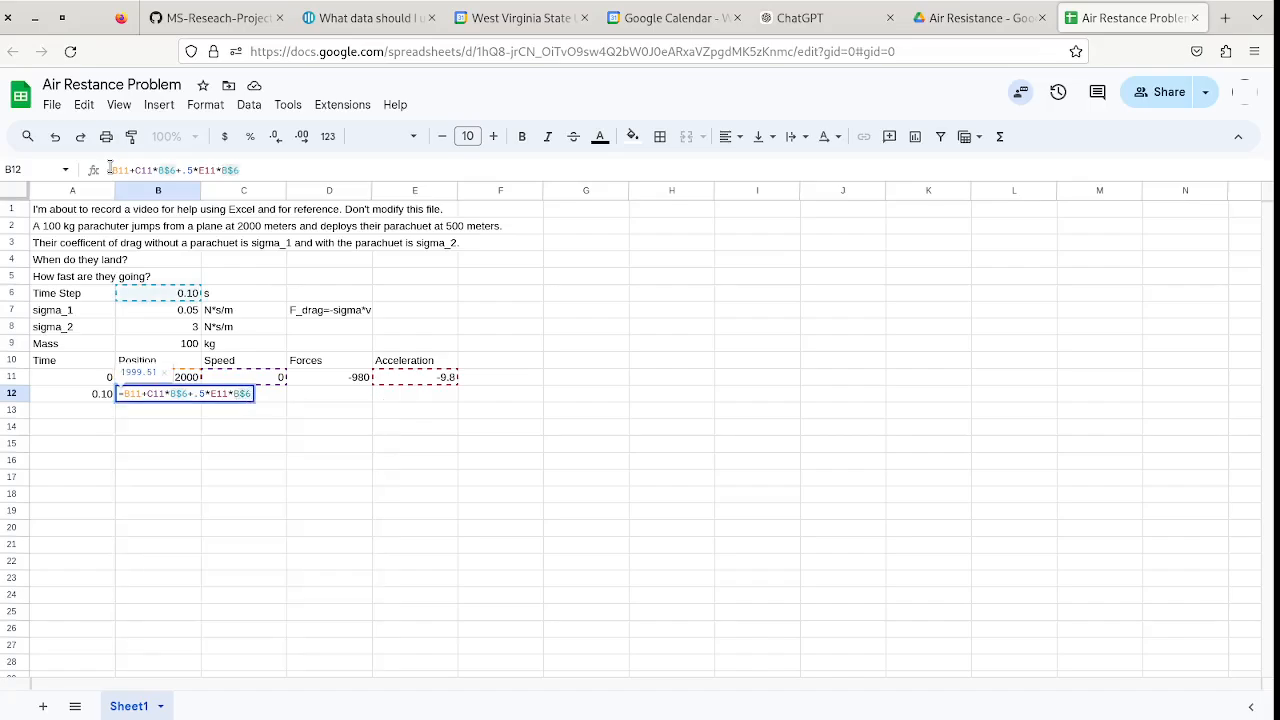
type("^2")
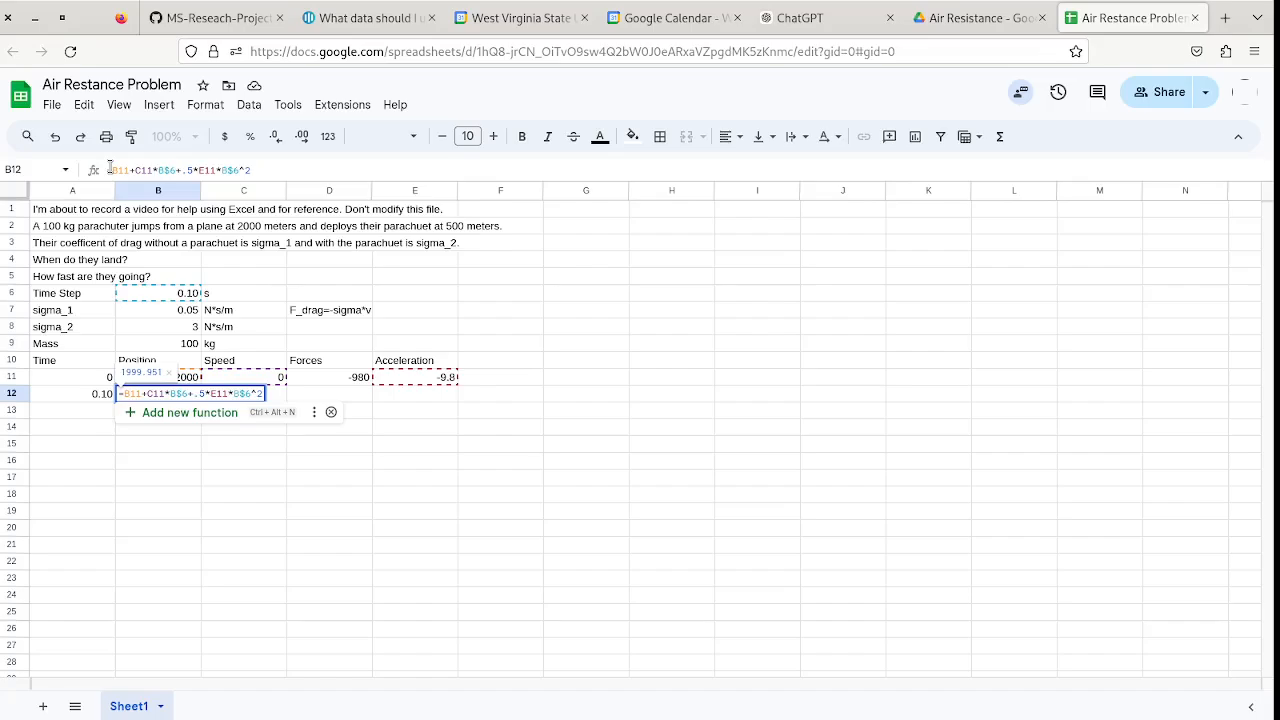
key("Return")
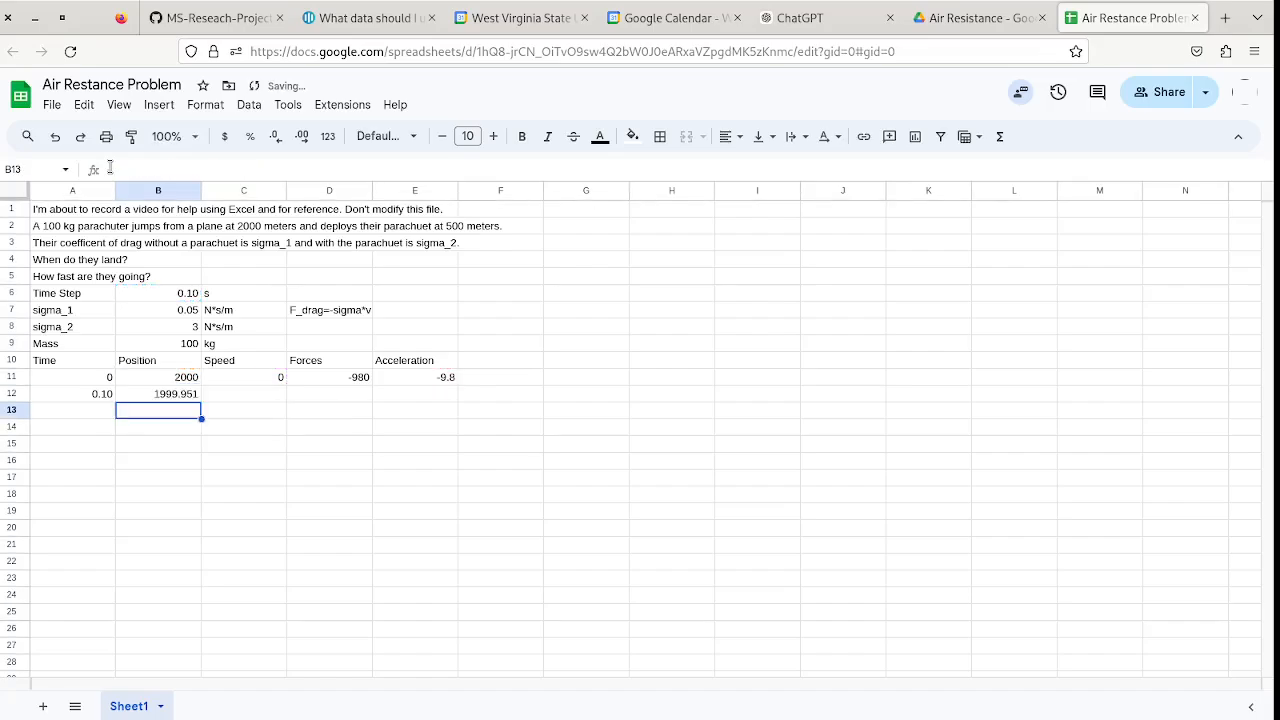
Compute the second speed value in C12 with =C11+E11*B$6, keeping the time step row fixed.
key("Up")
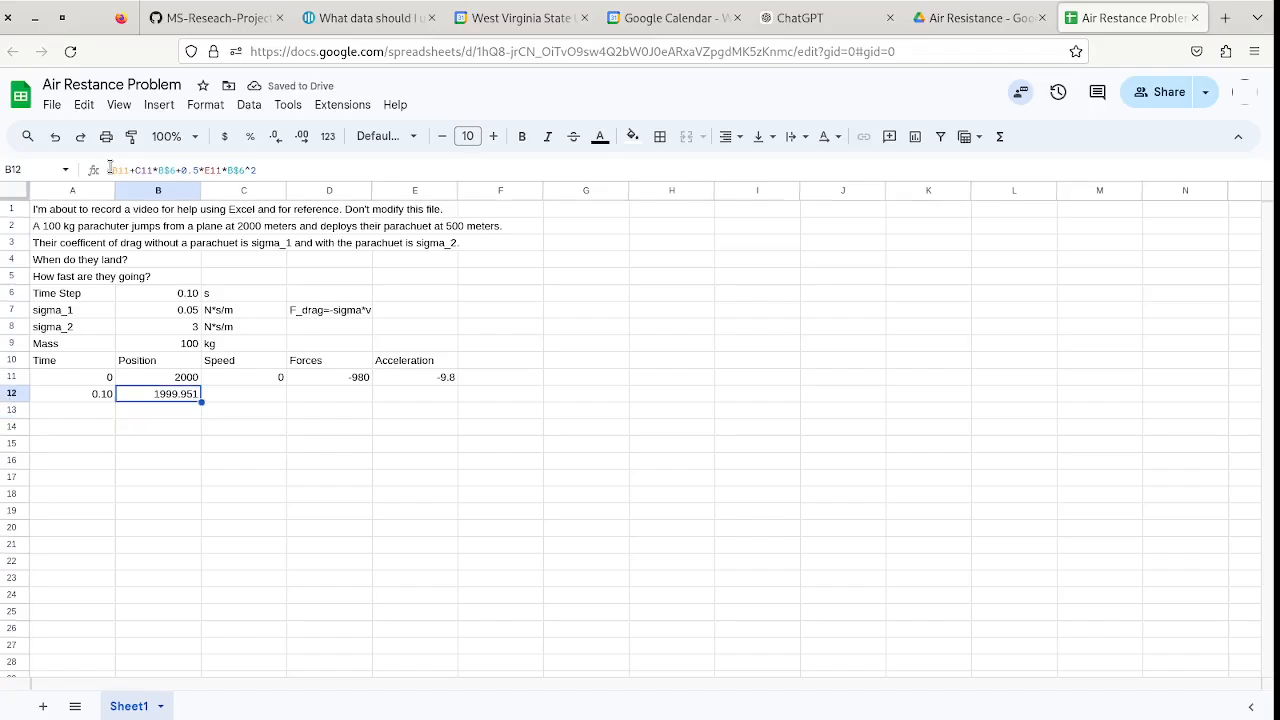
key("Right")
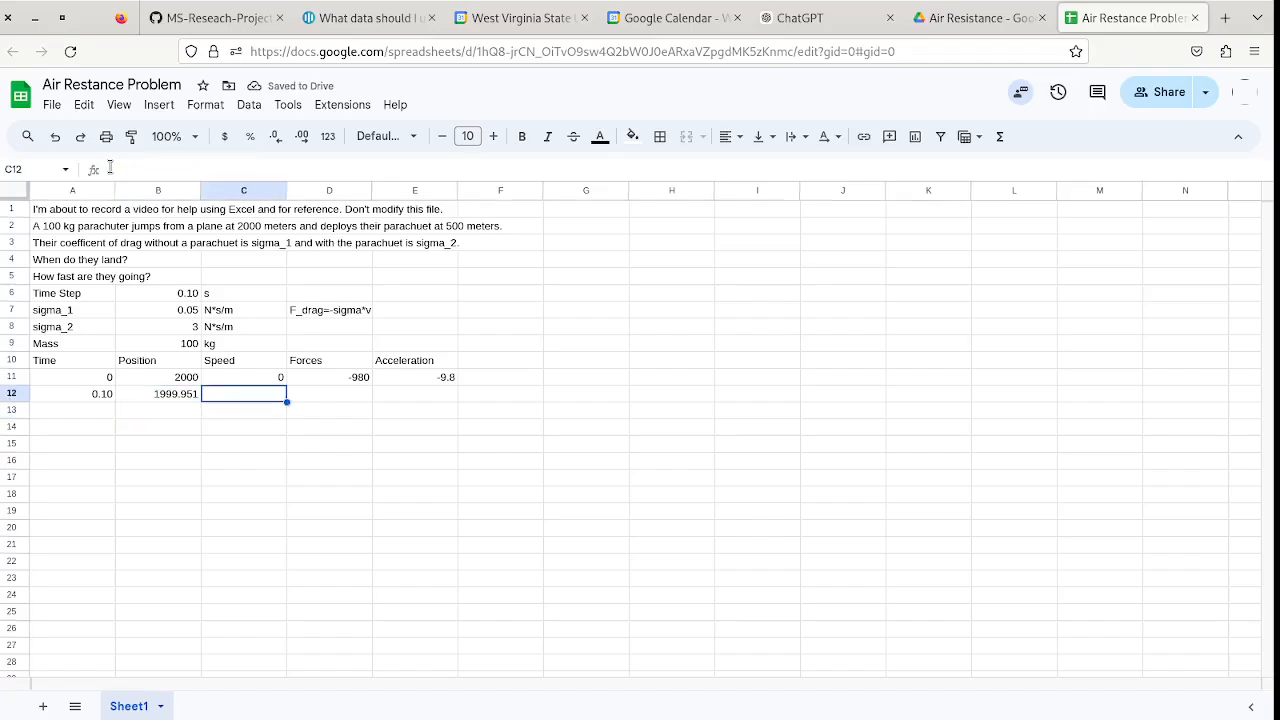
type("=")
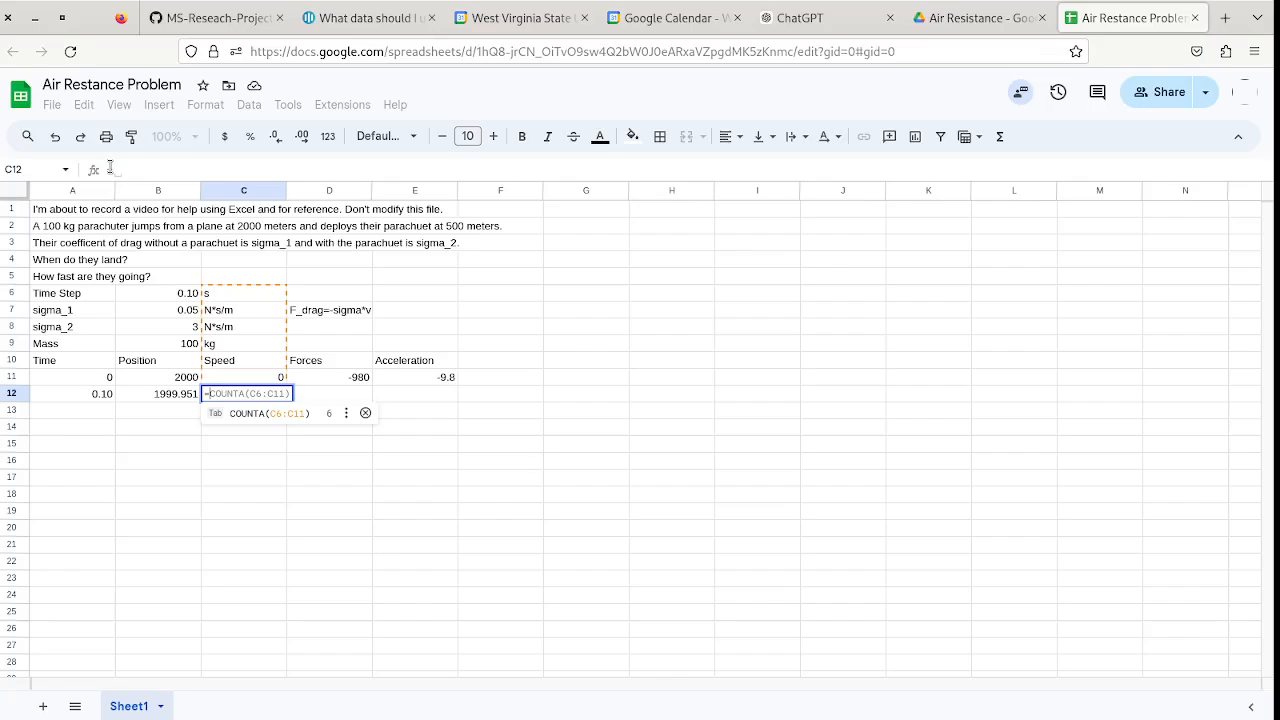
type("c11")
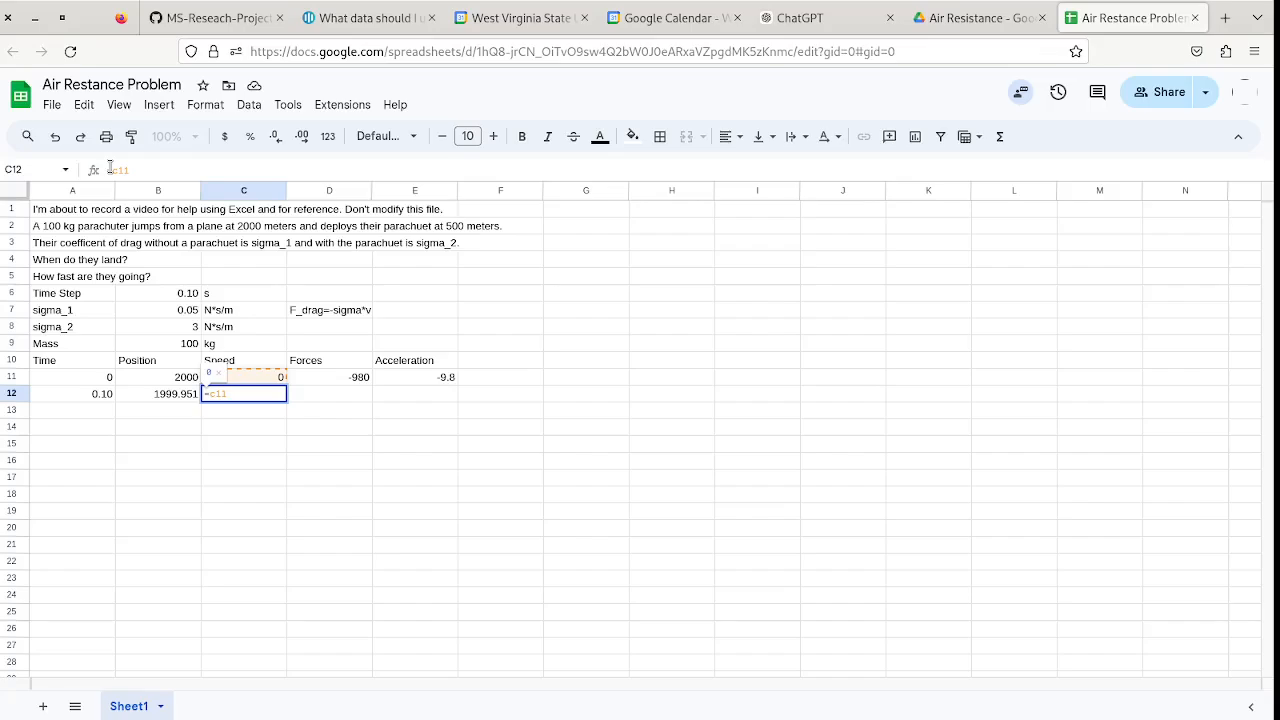
type("+")
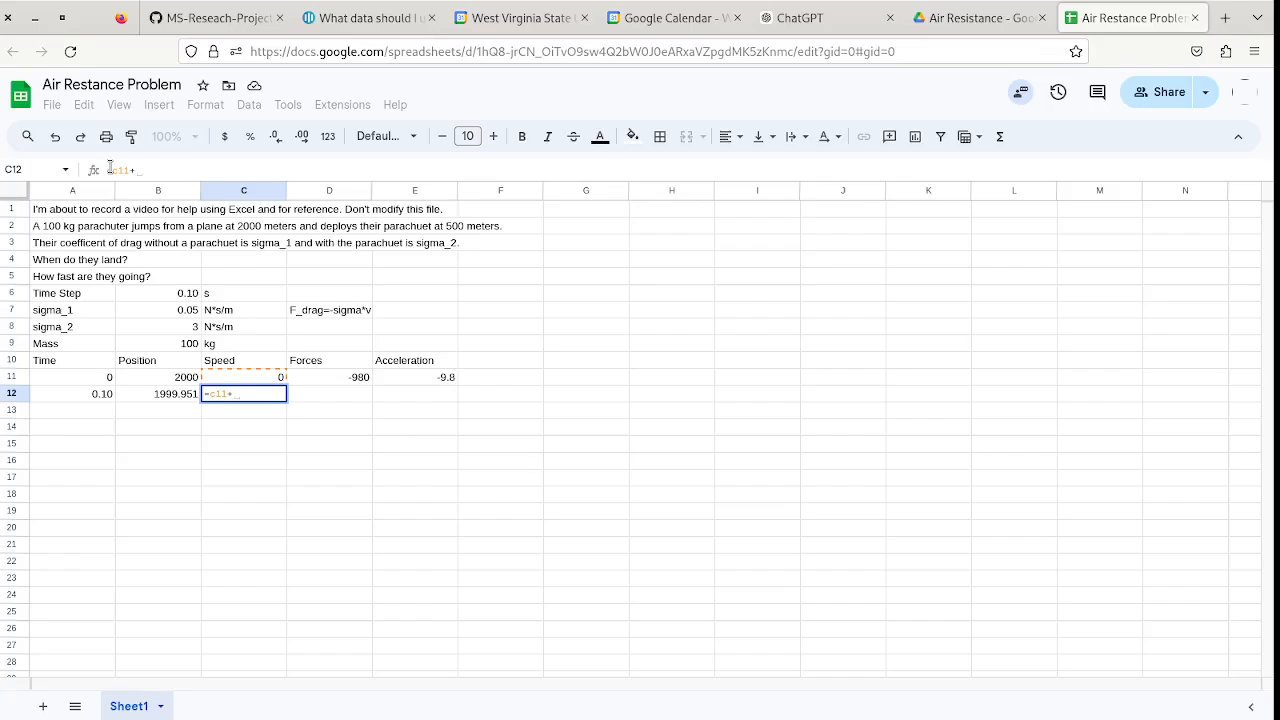
type("E11")
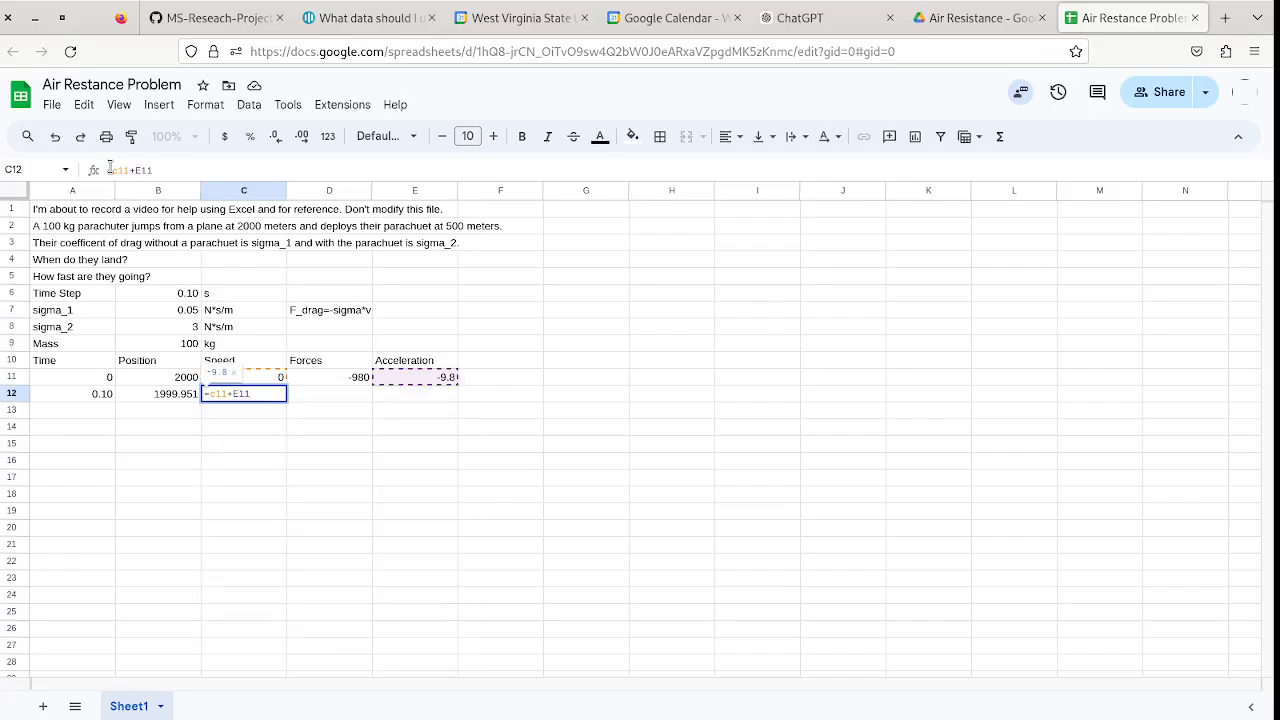
type("*")
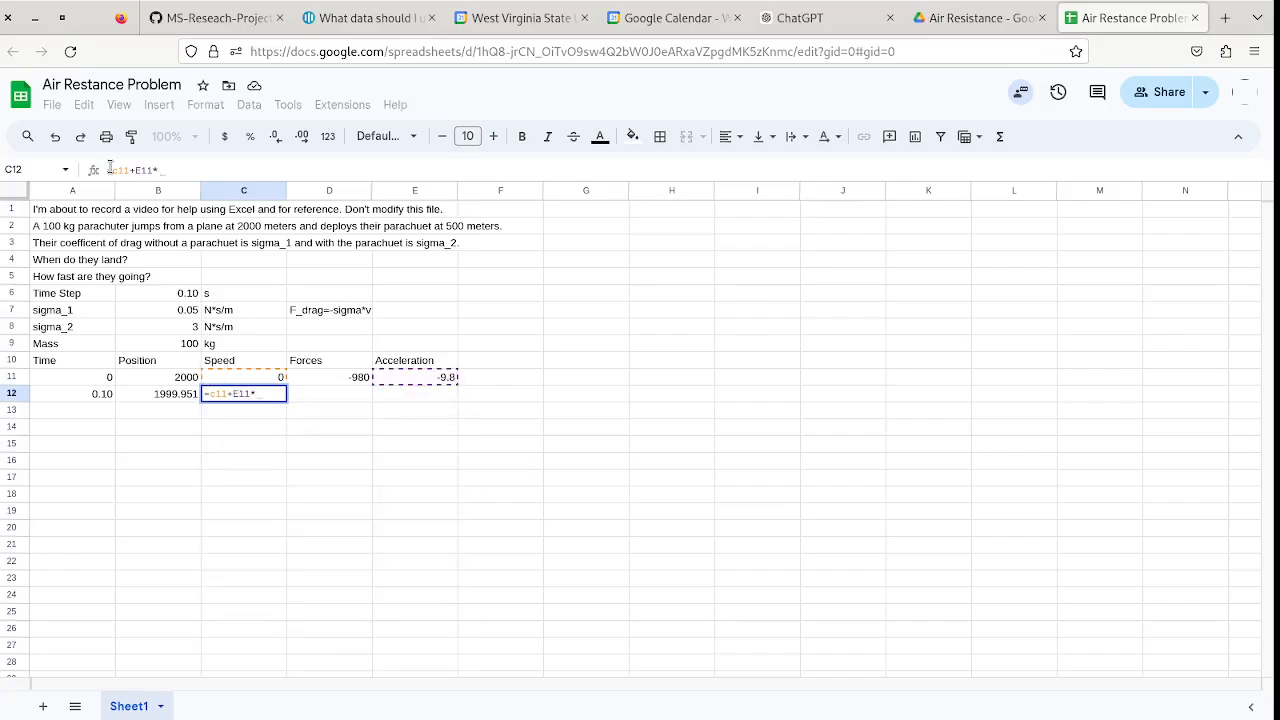
type("B")
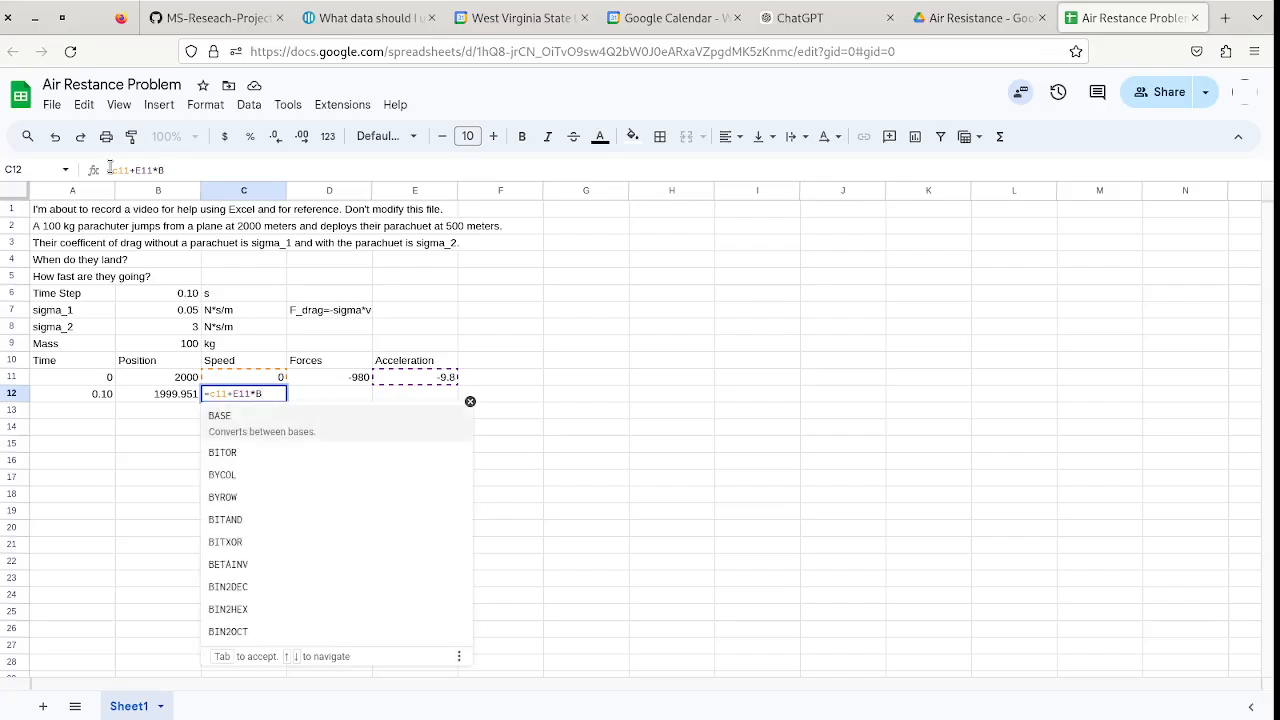
key("BackSpace")
type("C$6")
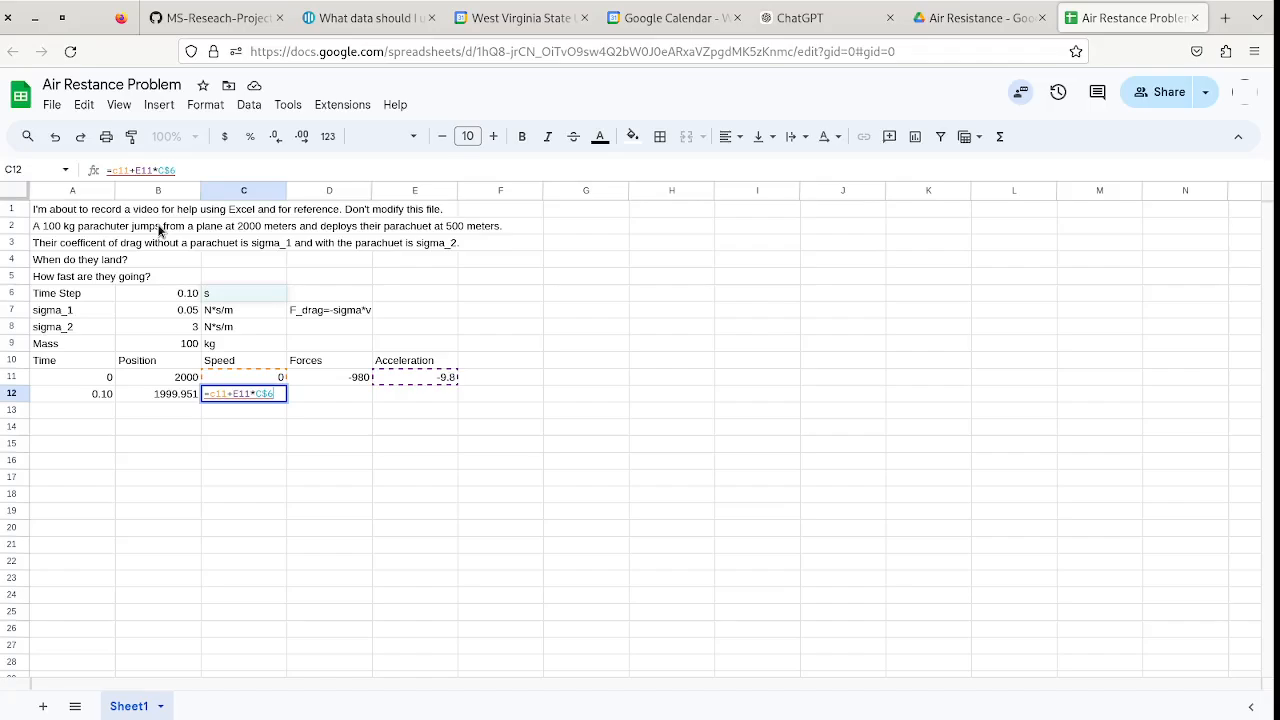
key("BackSpace")
key("BackSpace")
key("BackSpace")
type("B$6")
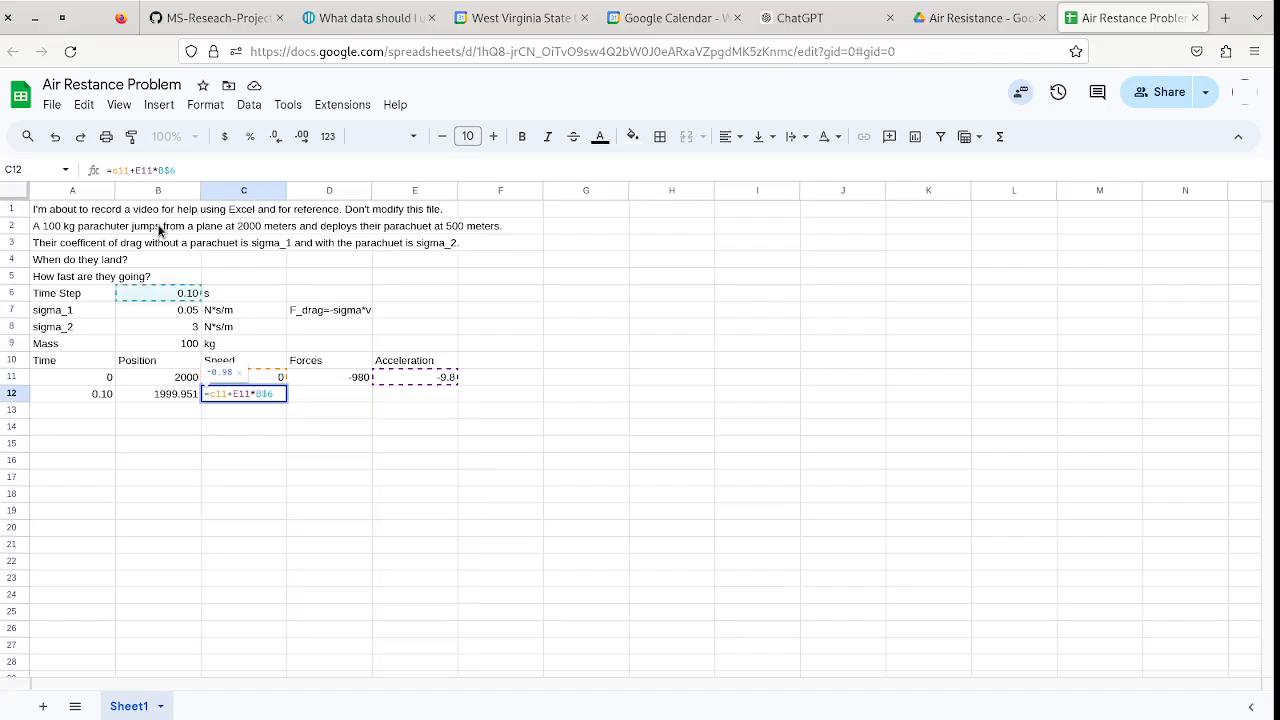
key("Return")
key("Up")
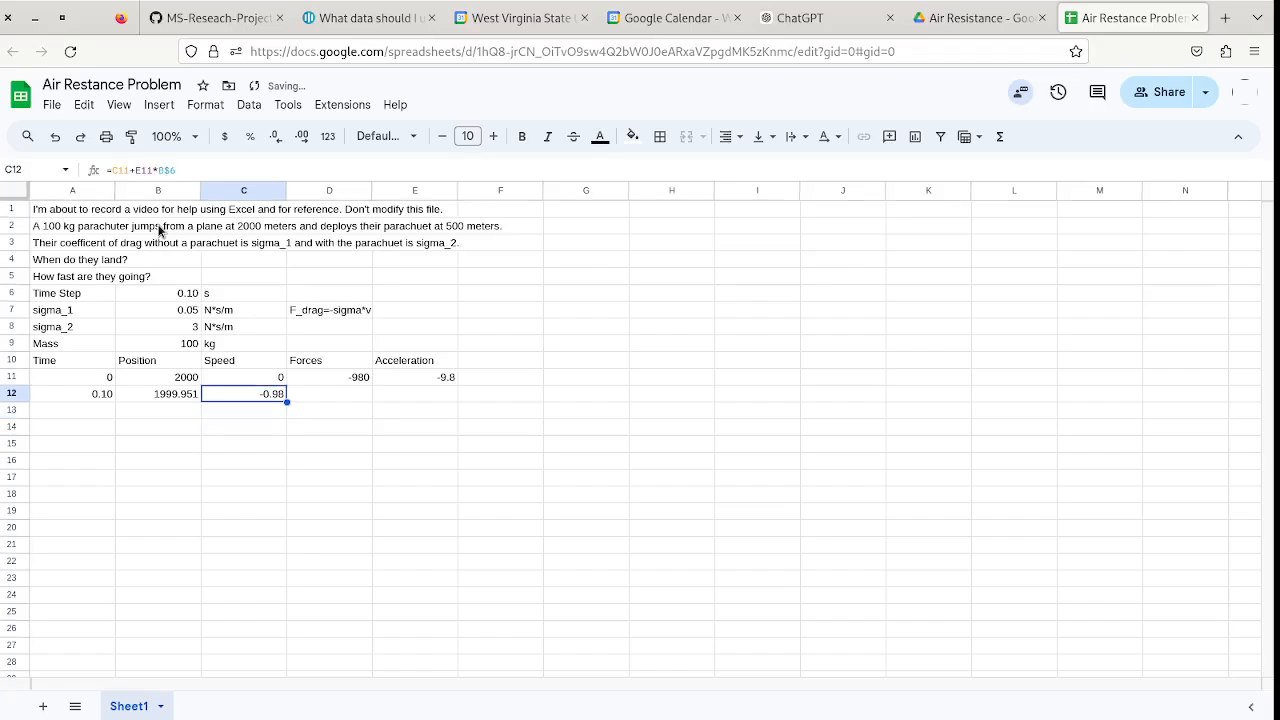
Review the sigma_1 value in B7 and the position formula in B12.
key("Left")
key("Up")
key("Up")
key("Up")
key("Up")
key("Up")
key("Up")
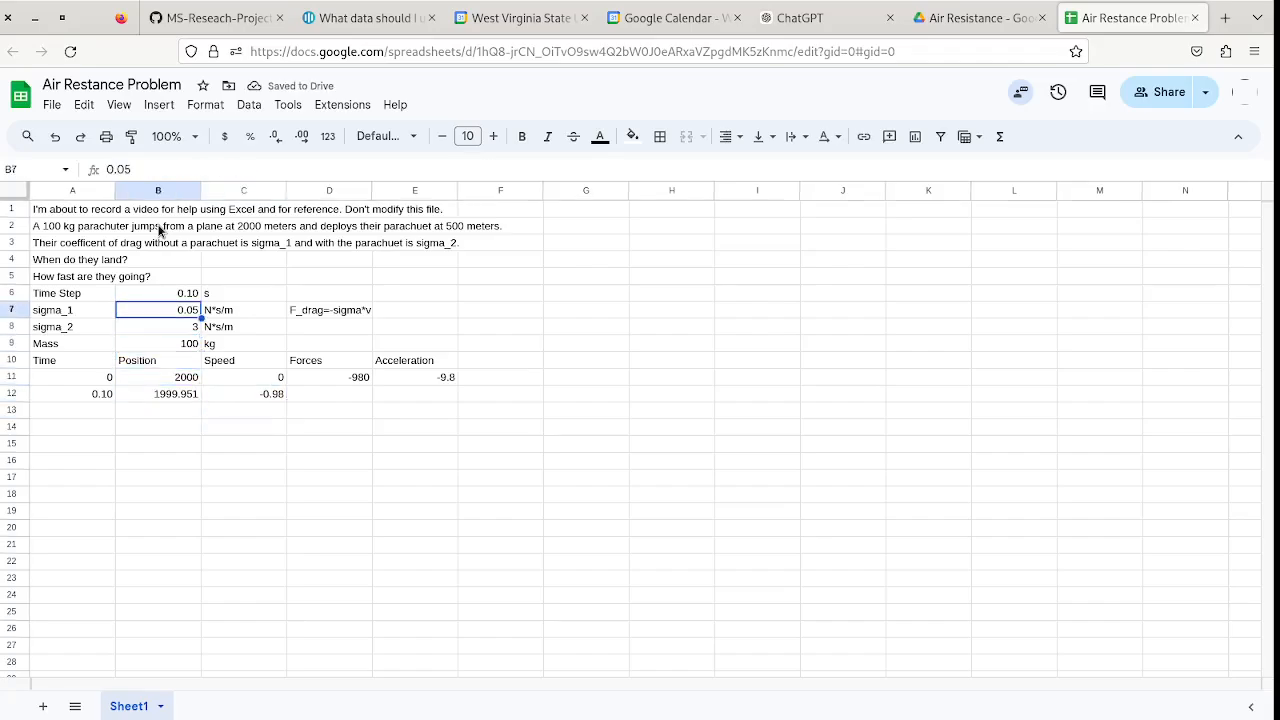
key("Right")
key("Down")
key("Down")
key("Down")
key("Down")
key("Down")
key("Down")
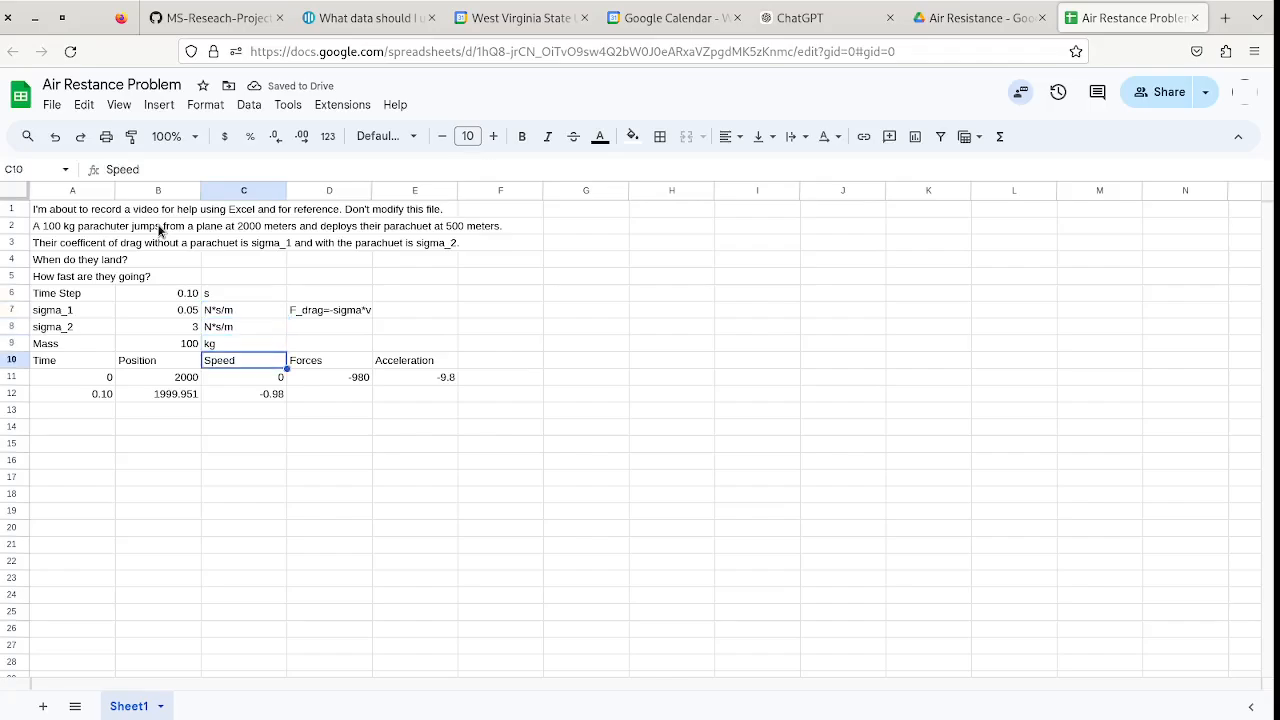
key("Left")
key("Up")
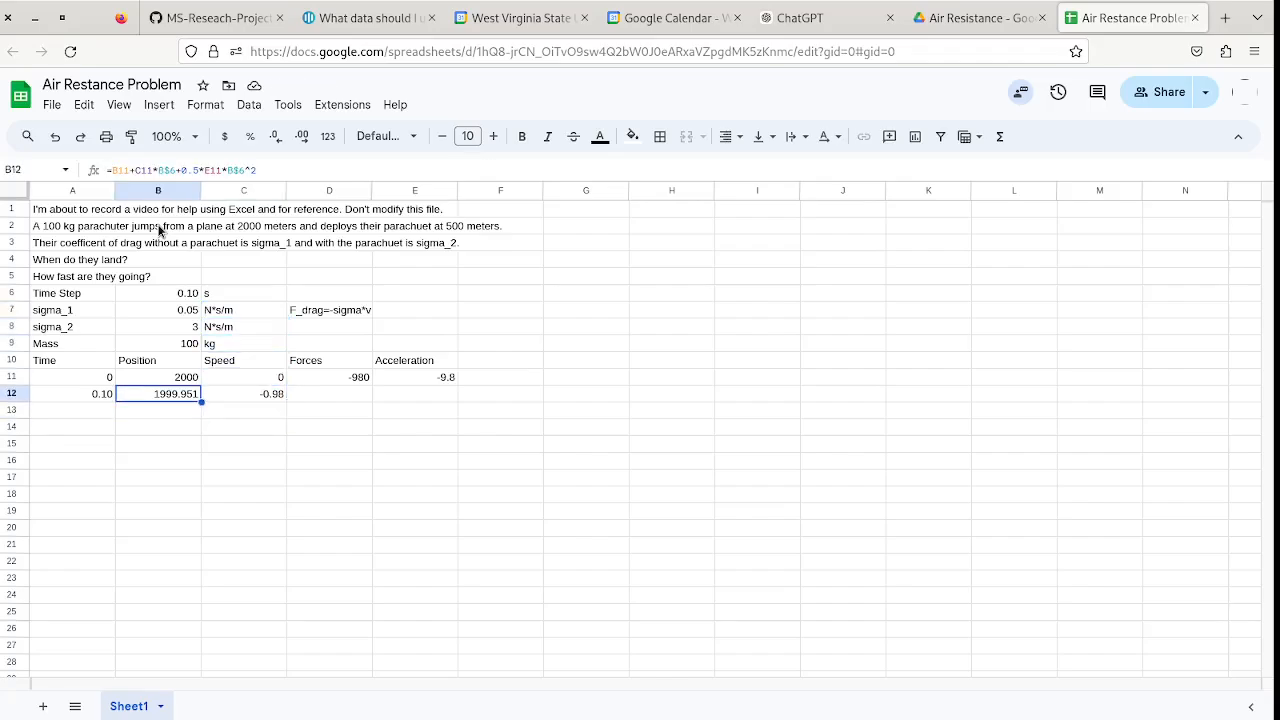
Begin the second force formula in D12 with the gravity term =-9.8*B$9+.
key("Right")
key("Right")
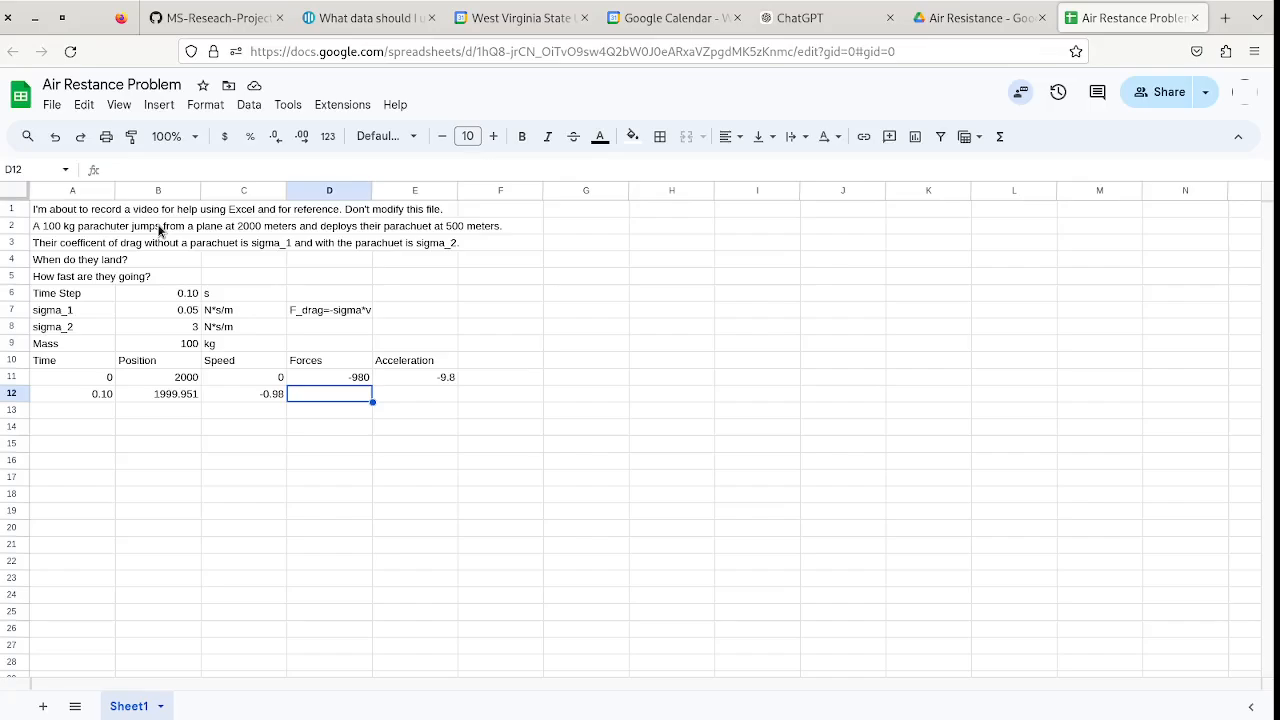
type("=")
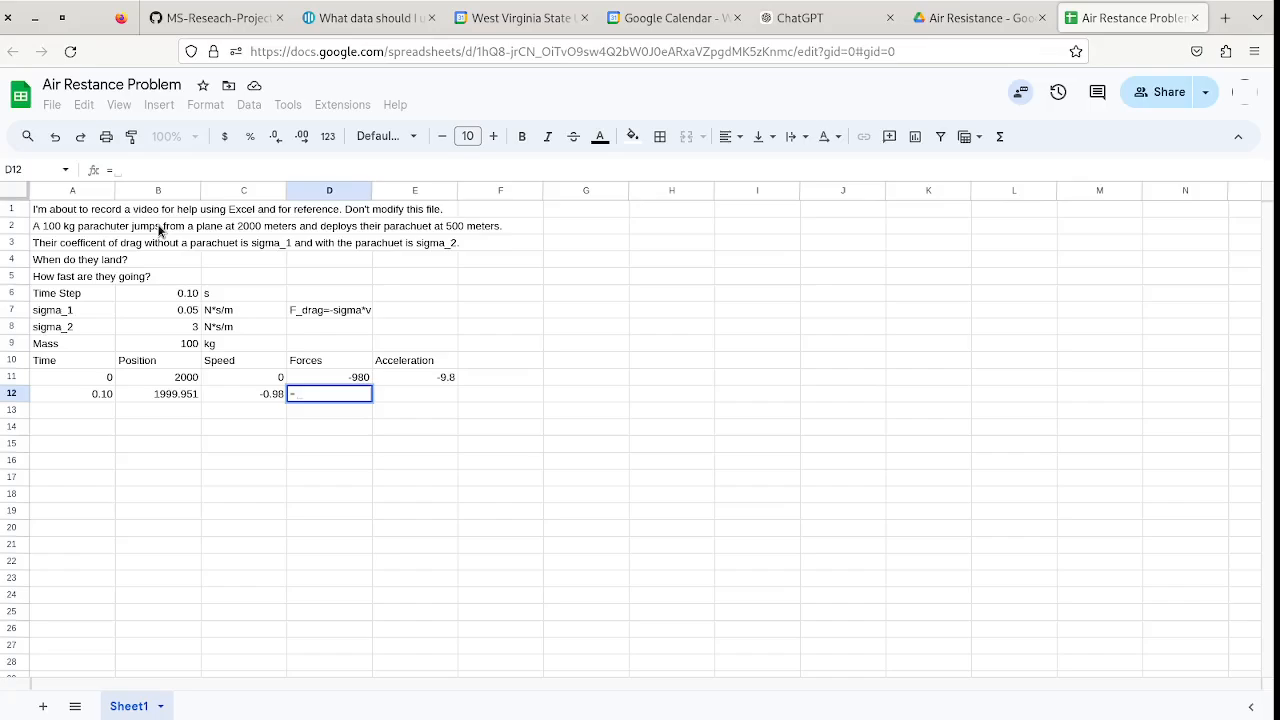
type("-9.8*B$9")
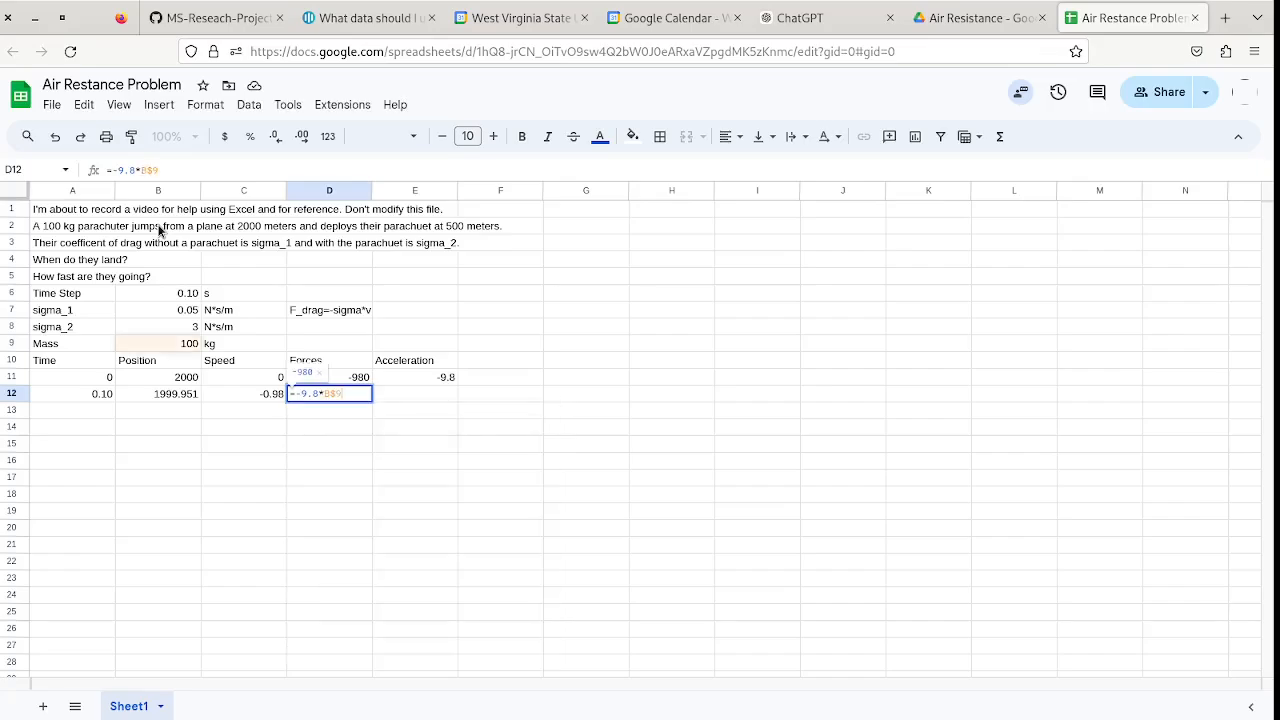
type("-")
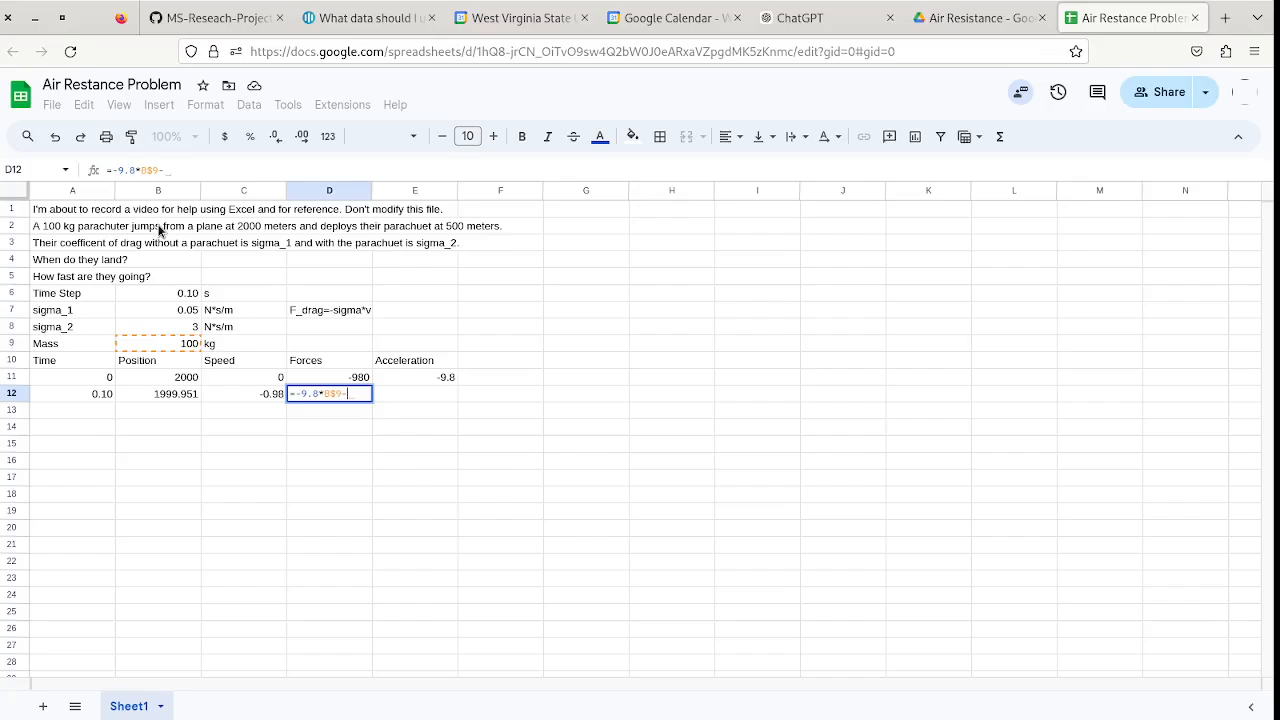
key("BackSpace")
type("+")
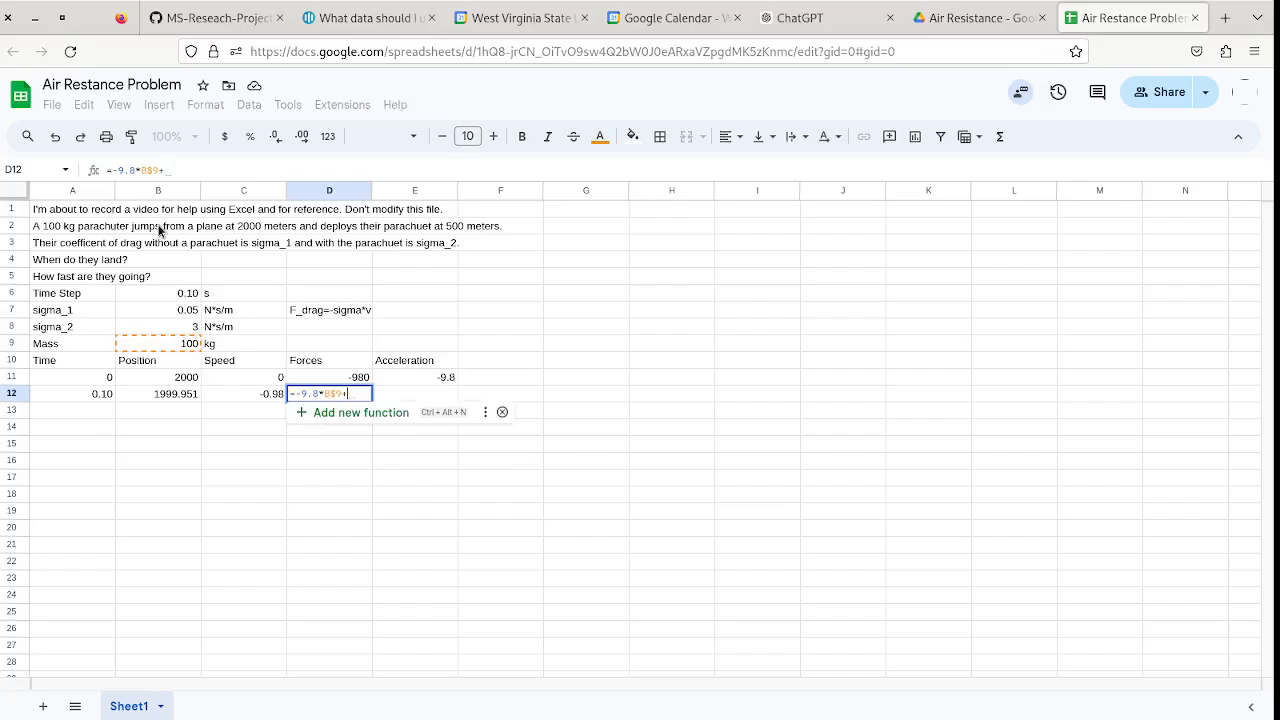
type("IF")
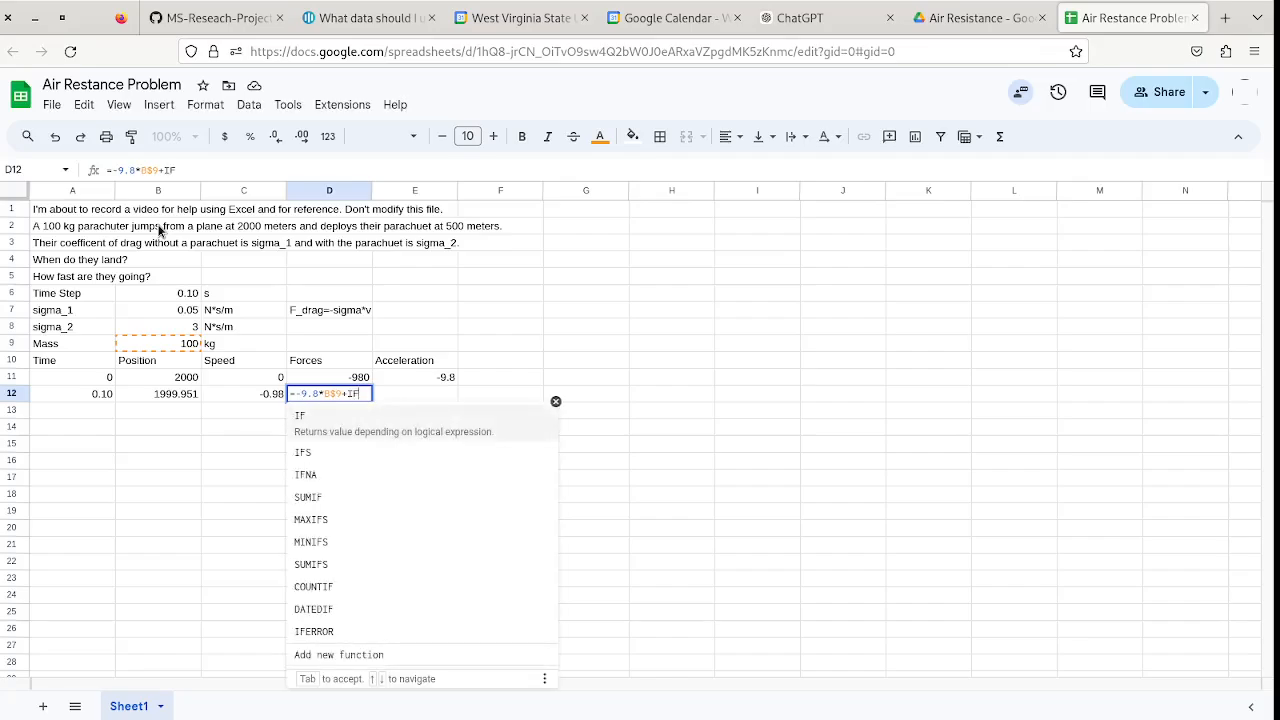
type("(")
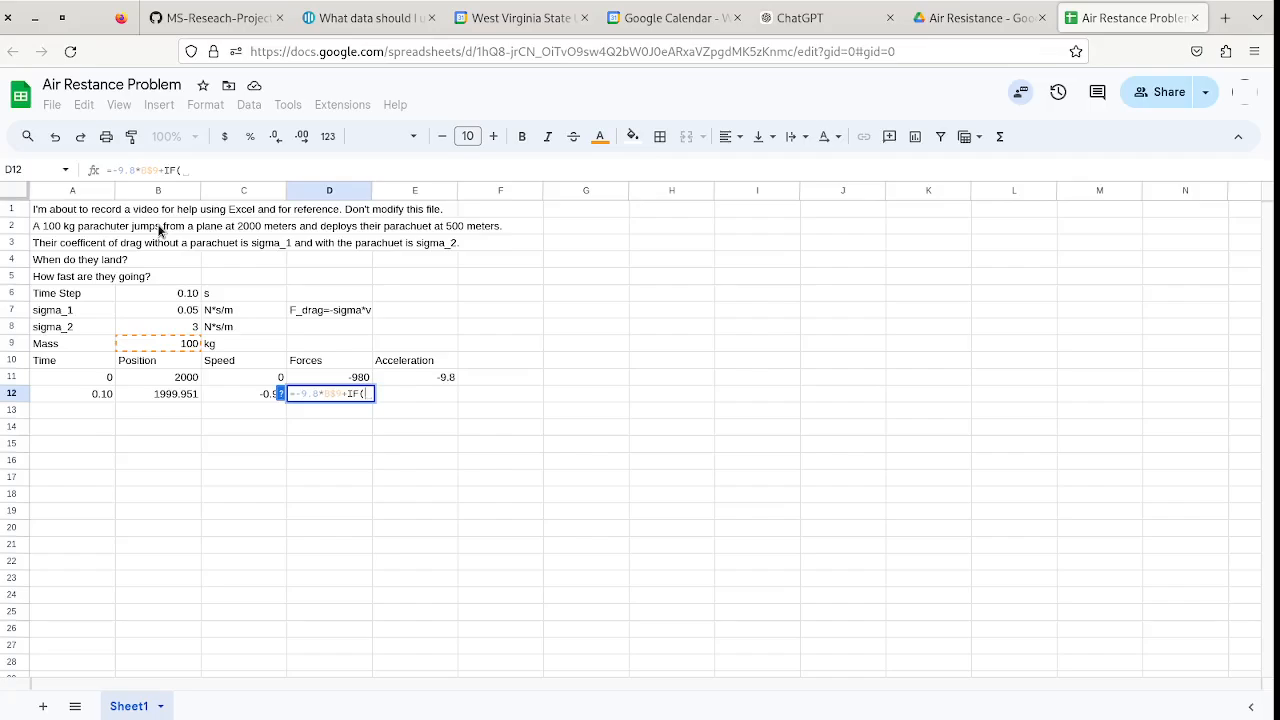
key("BackSpace")
key("BackSpace")
key("BackSpace")
Replace the trailing plus in the D12 formula with a minus and start an IF testing B12<500.
key("BackSpace")
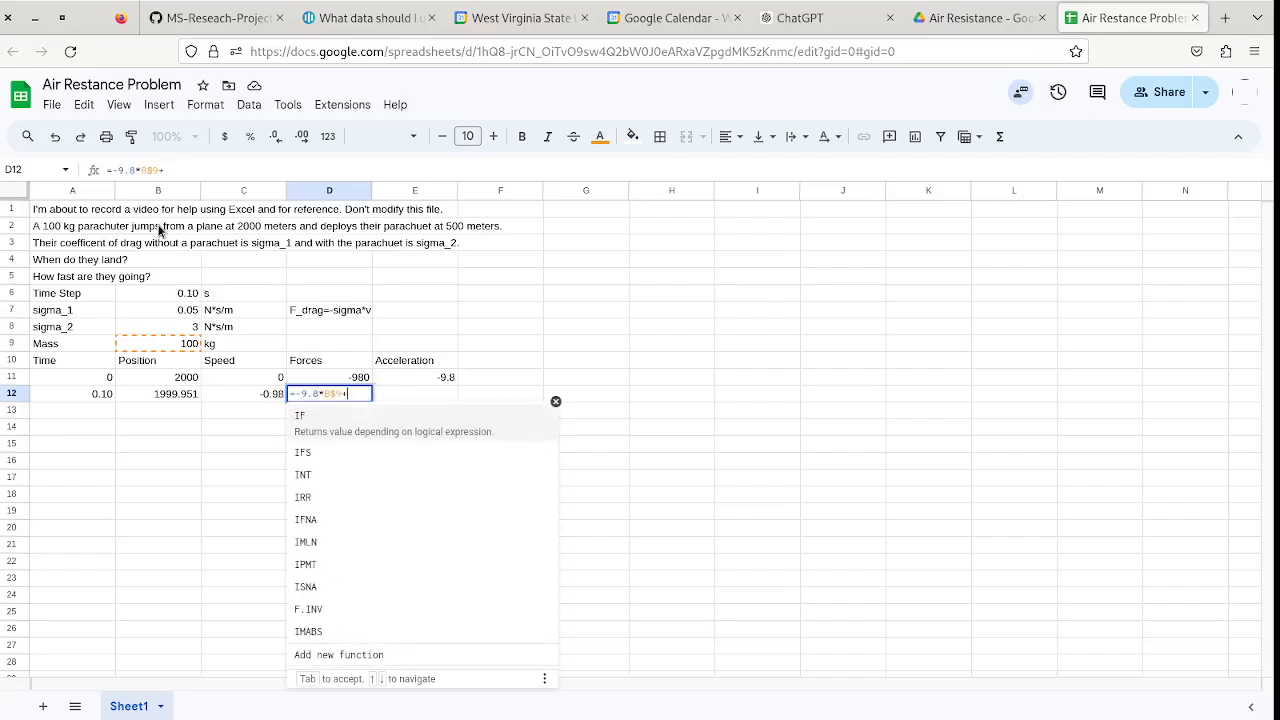
type("-IF")
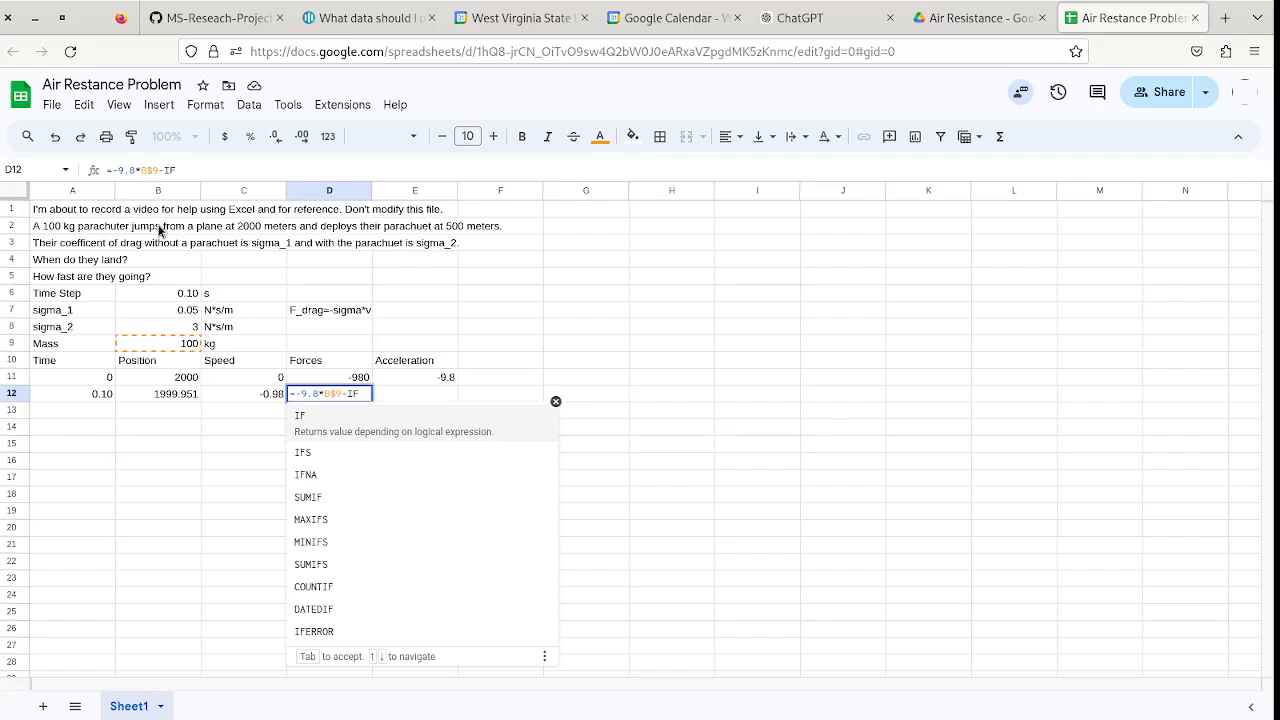
type("(")
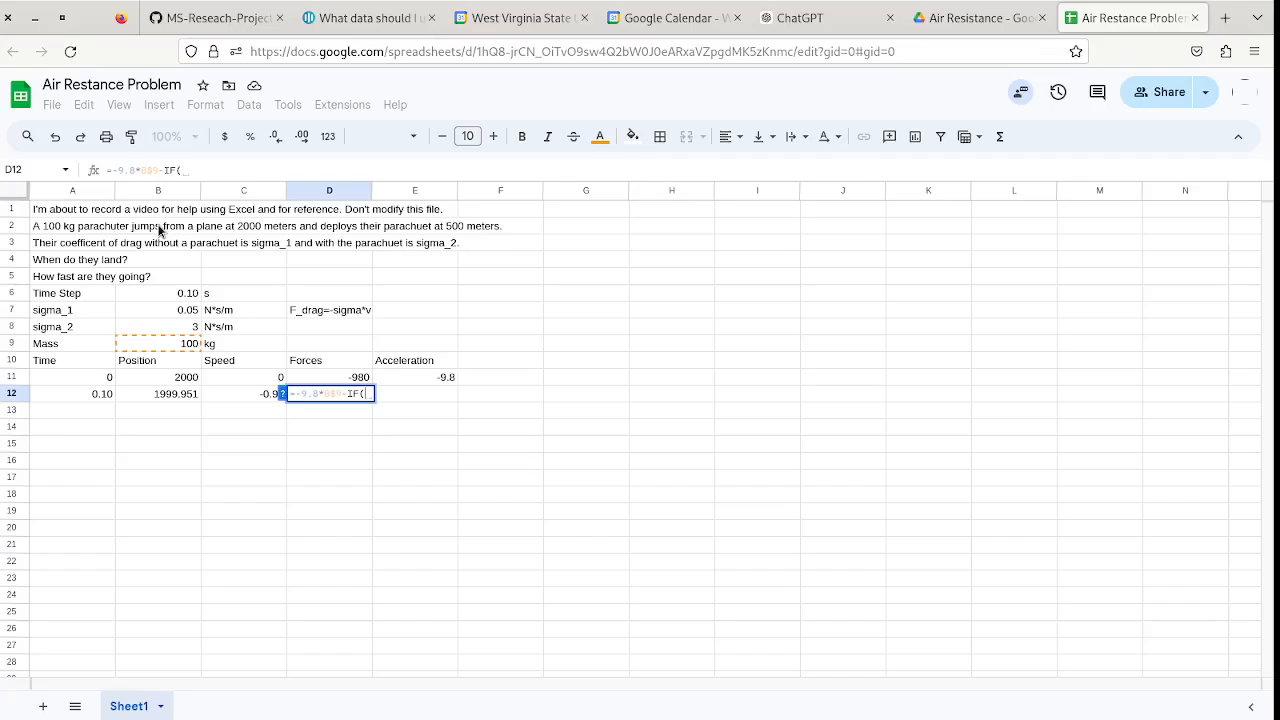
type("B12")
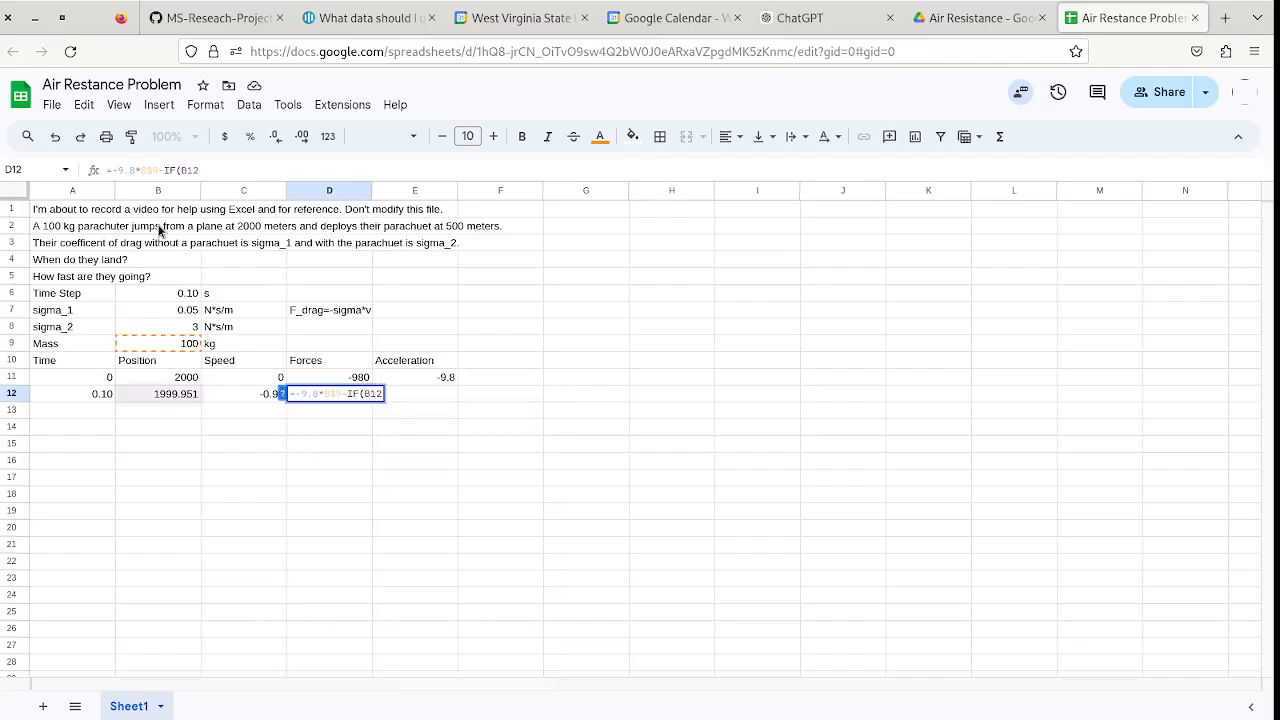
type("<")
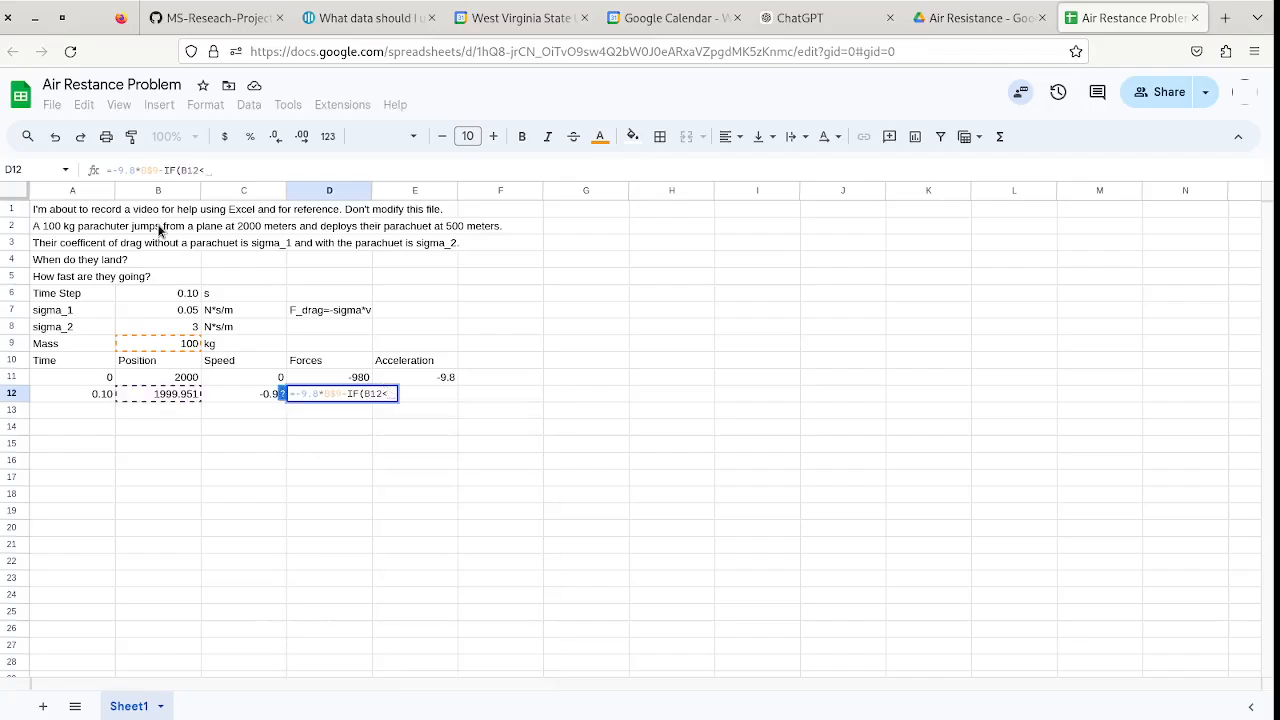
type("500")
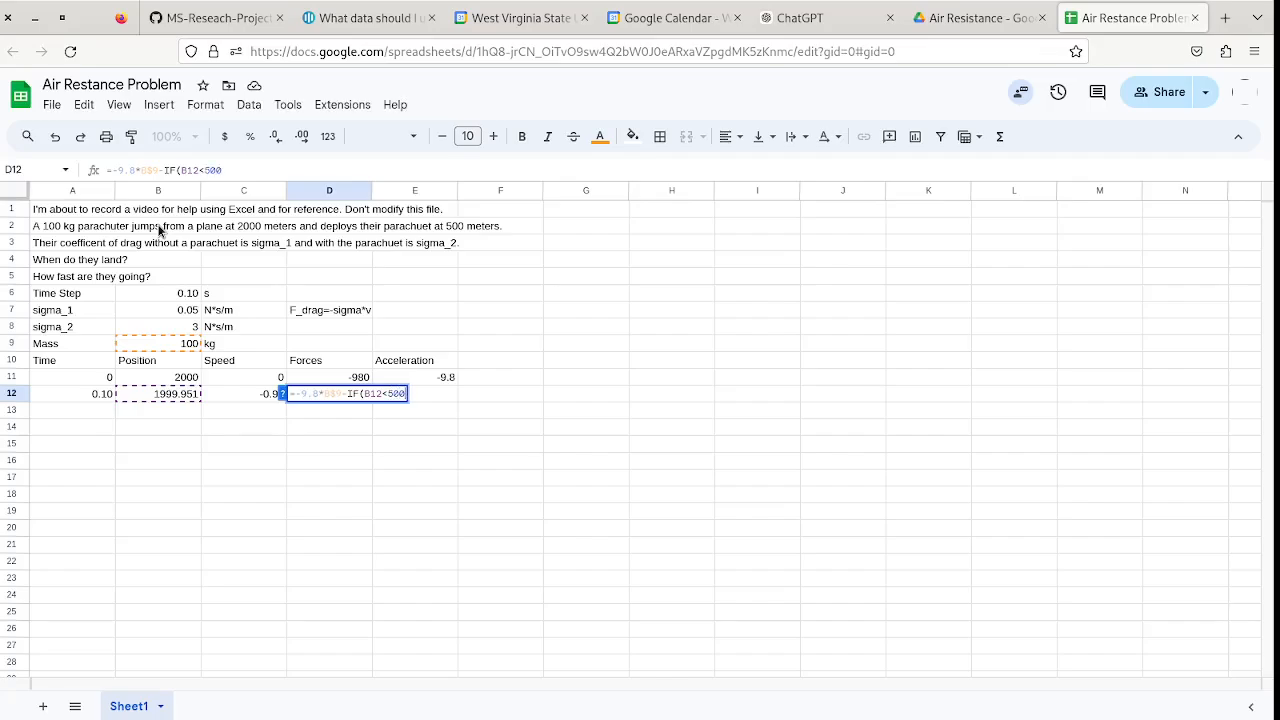
type(",")
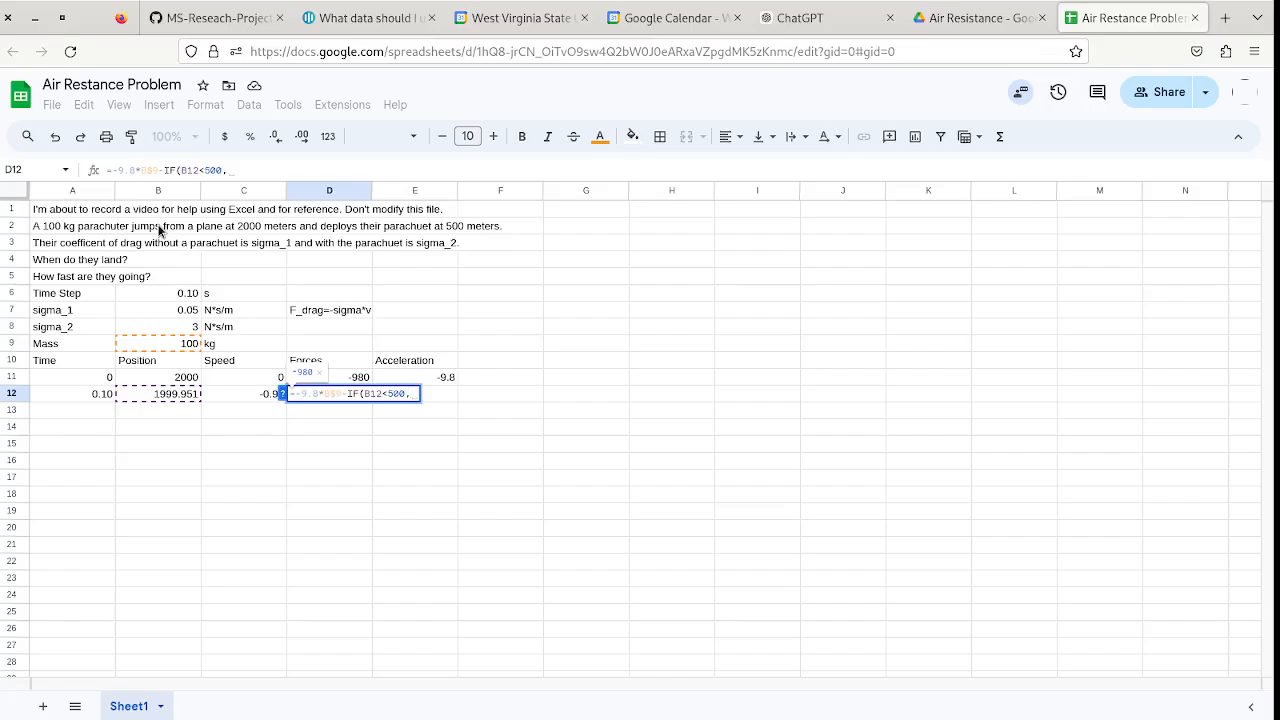
Complete the D12 force formula with IF results B$8 and B$7, multiplied by the speed in C12.
type("B$8")
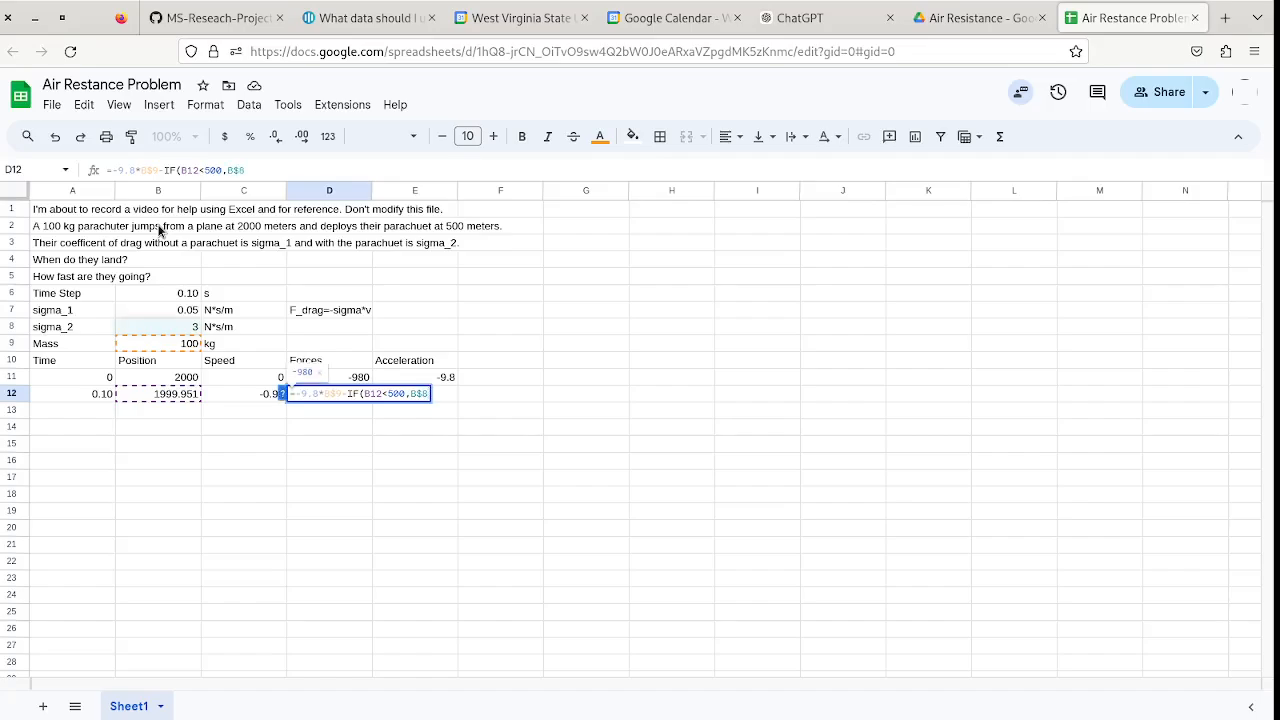
type(",")
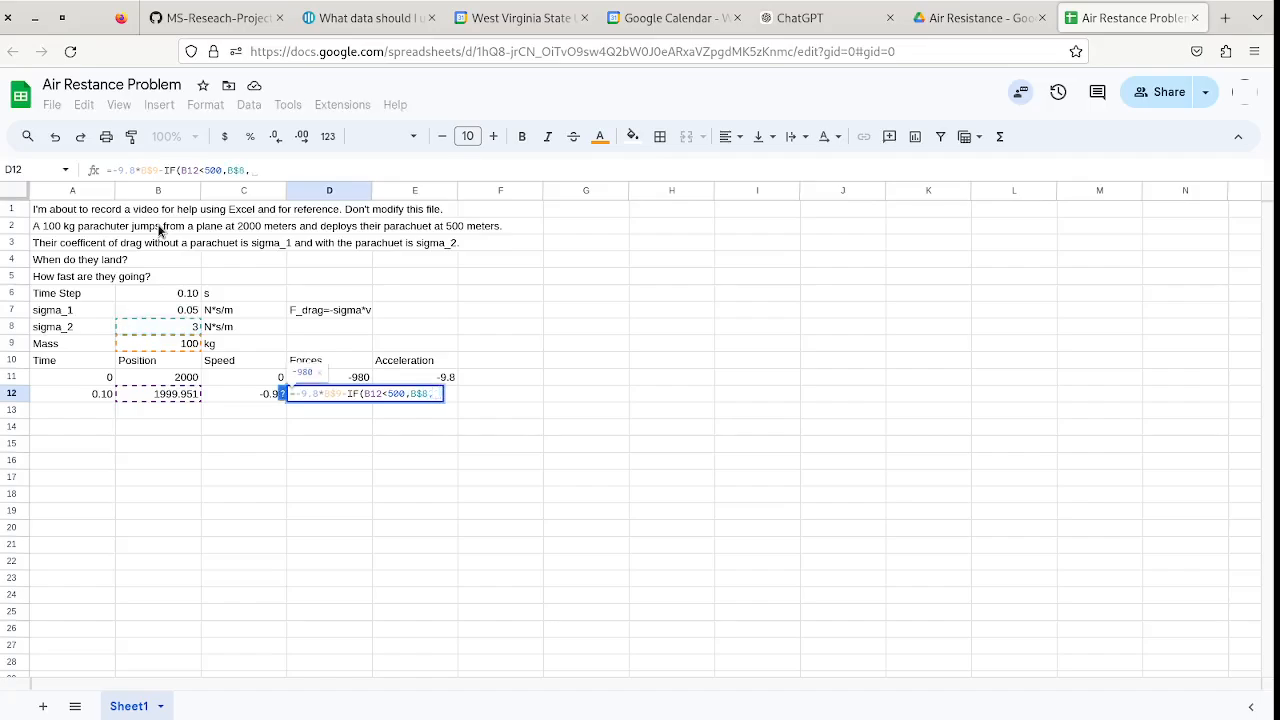
type("B")
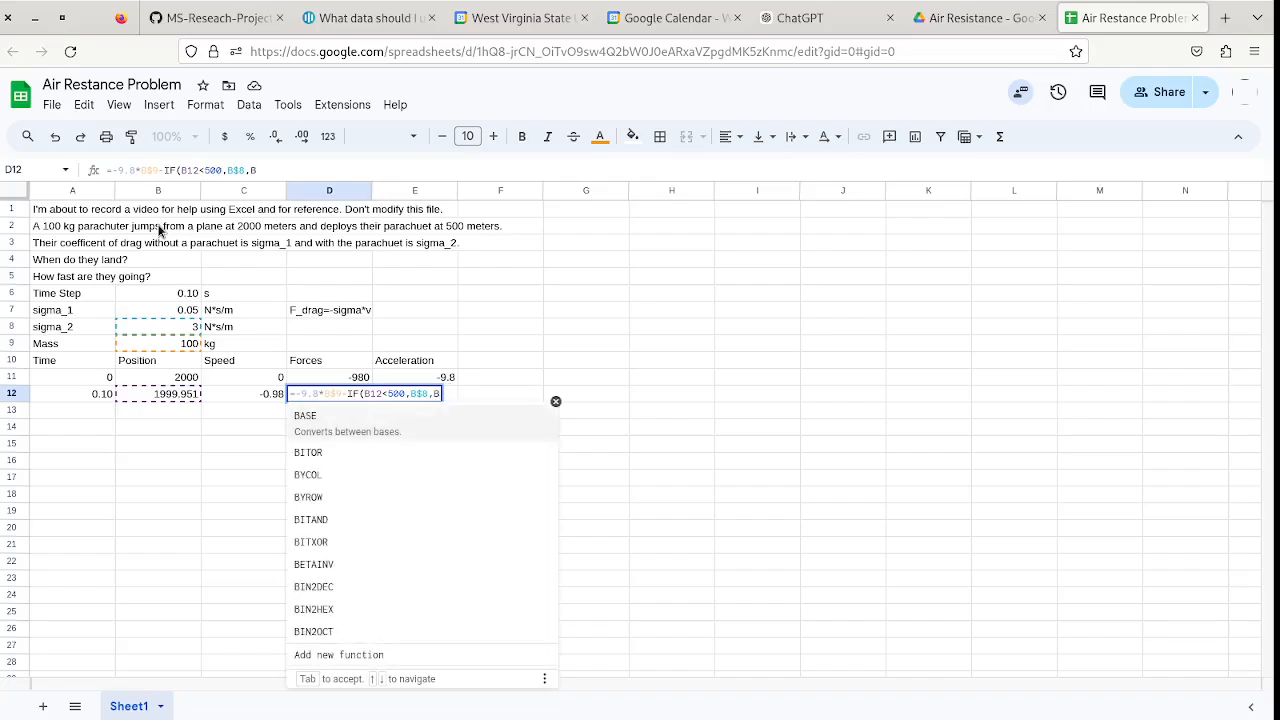
type("$")
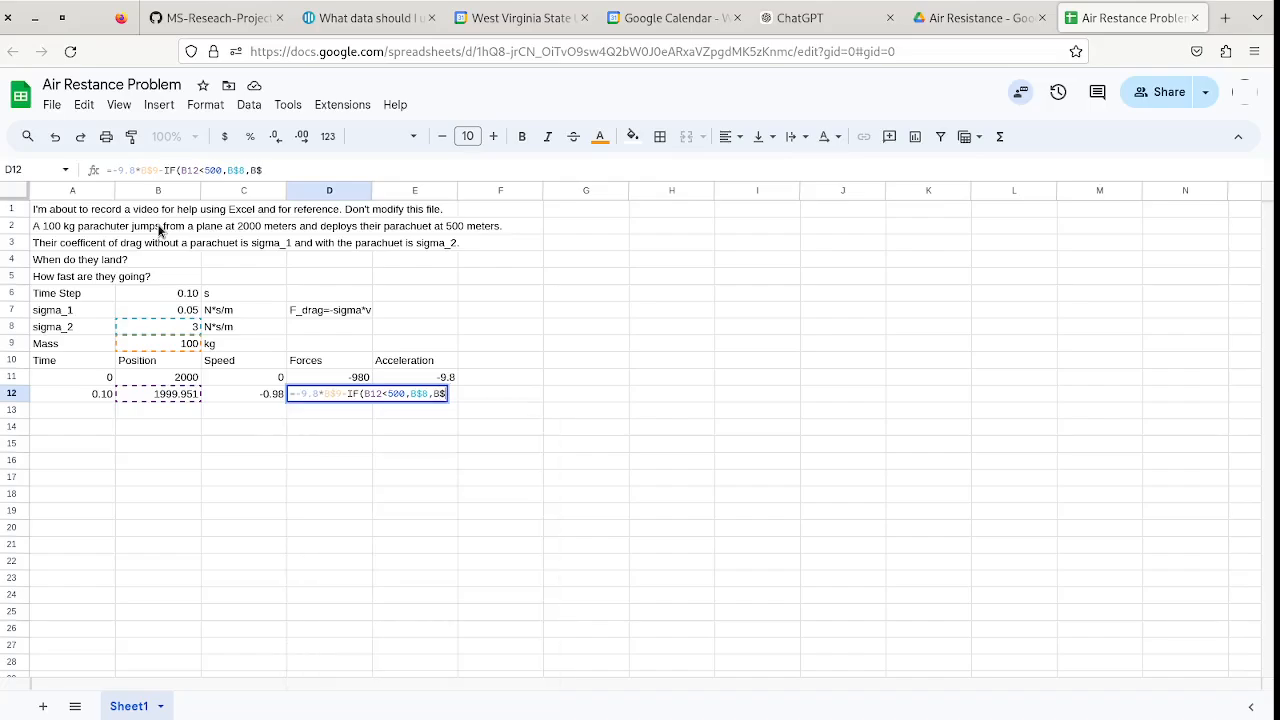
type("7)")
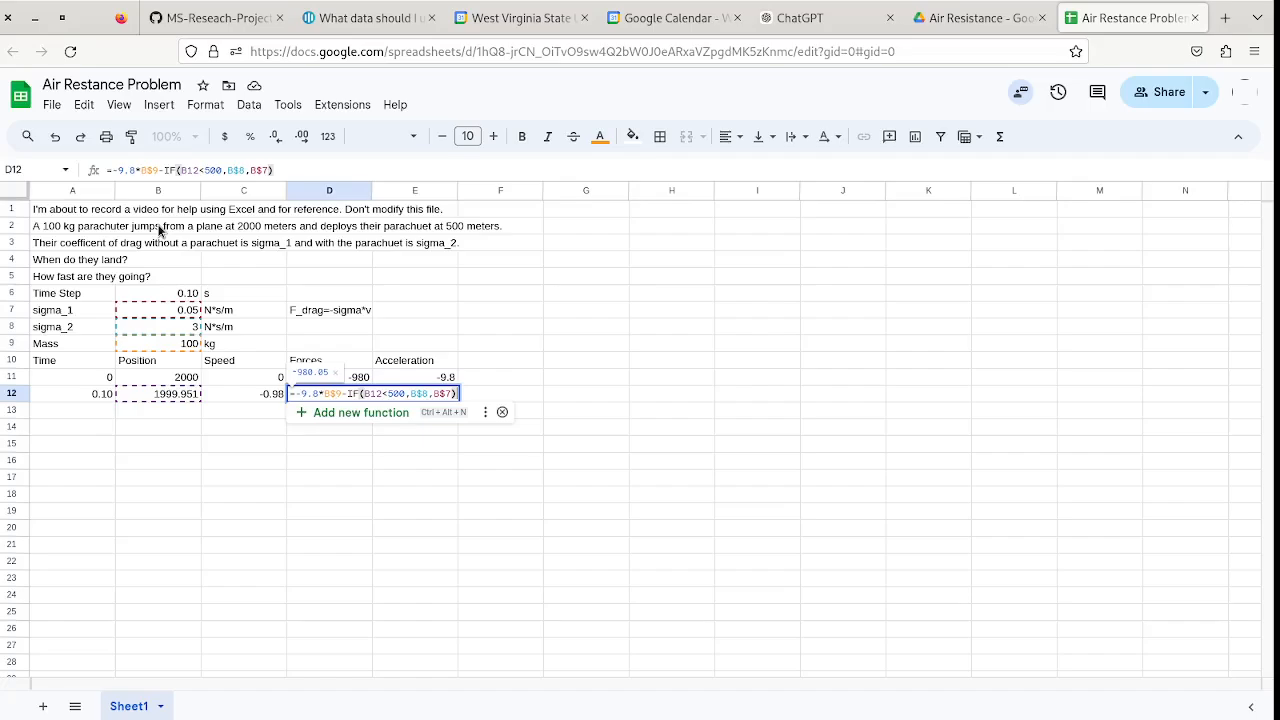
type("*")
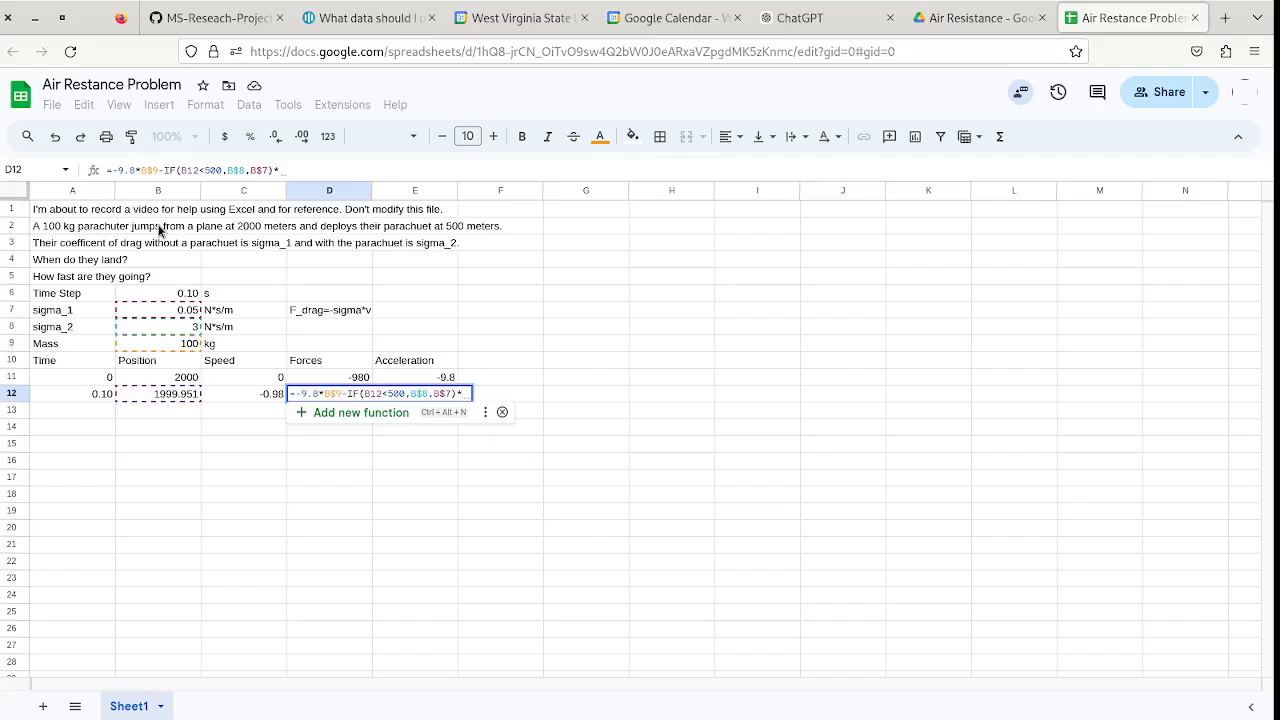
type("C12")
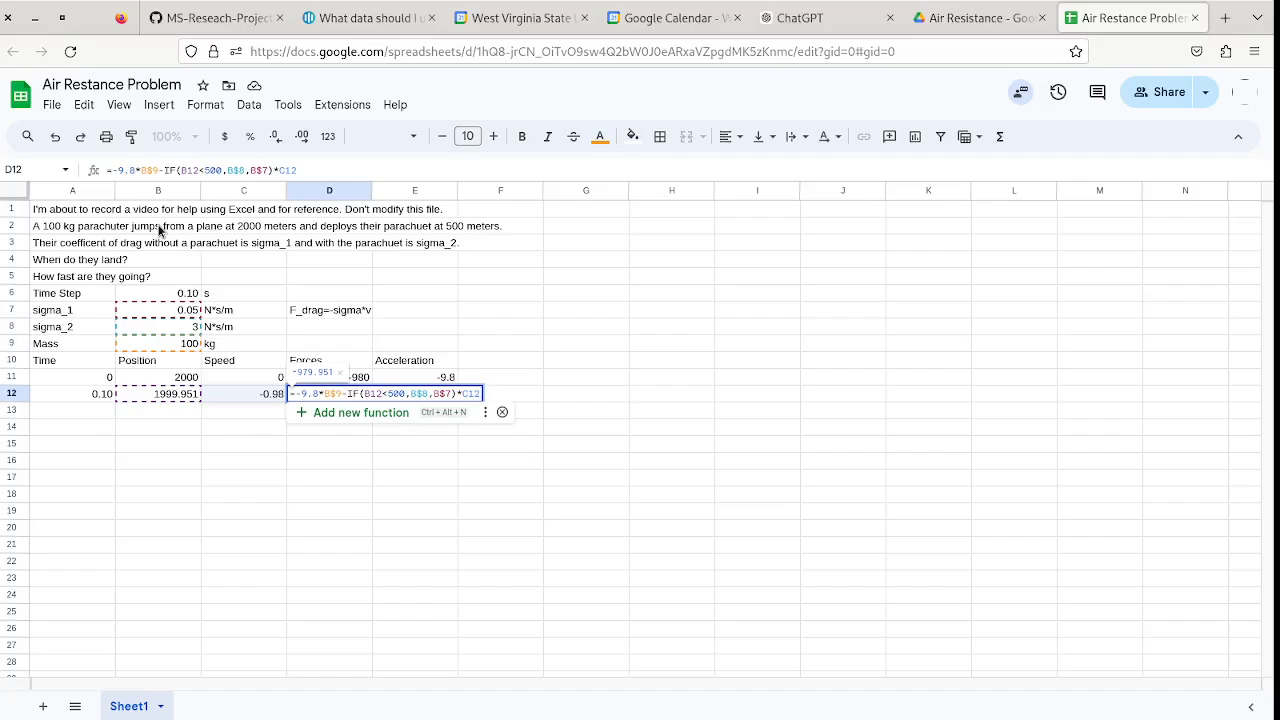
key("Return")
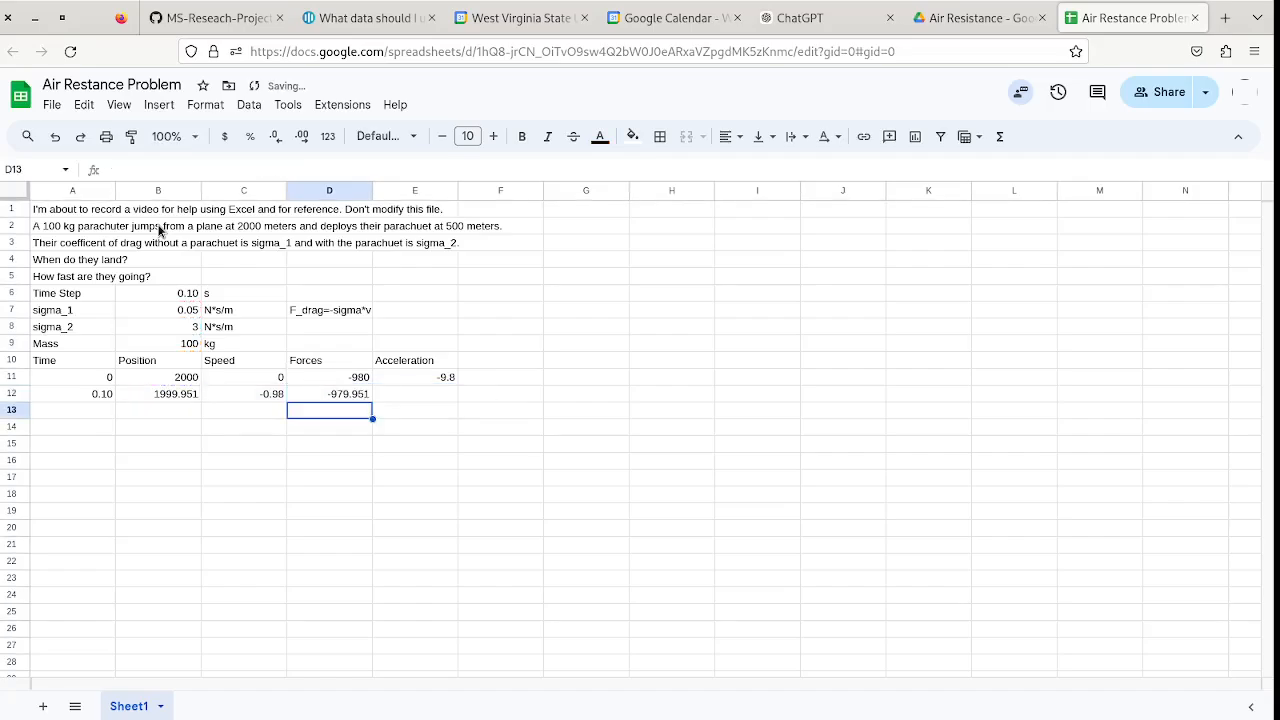
Copy the acceleration formula from E11 down to E12.
key("Up")
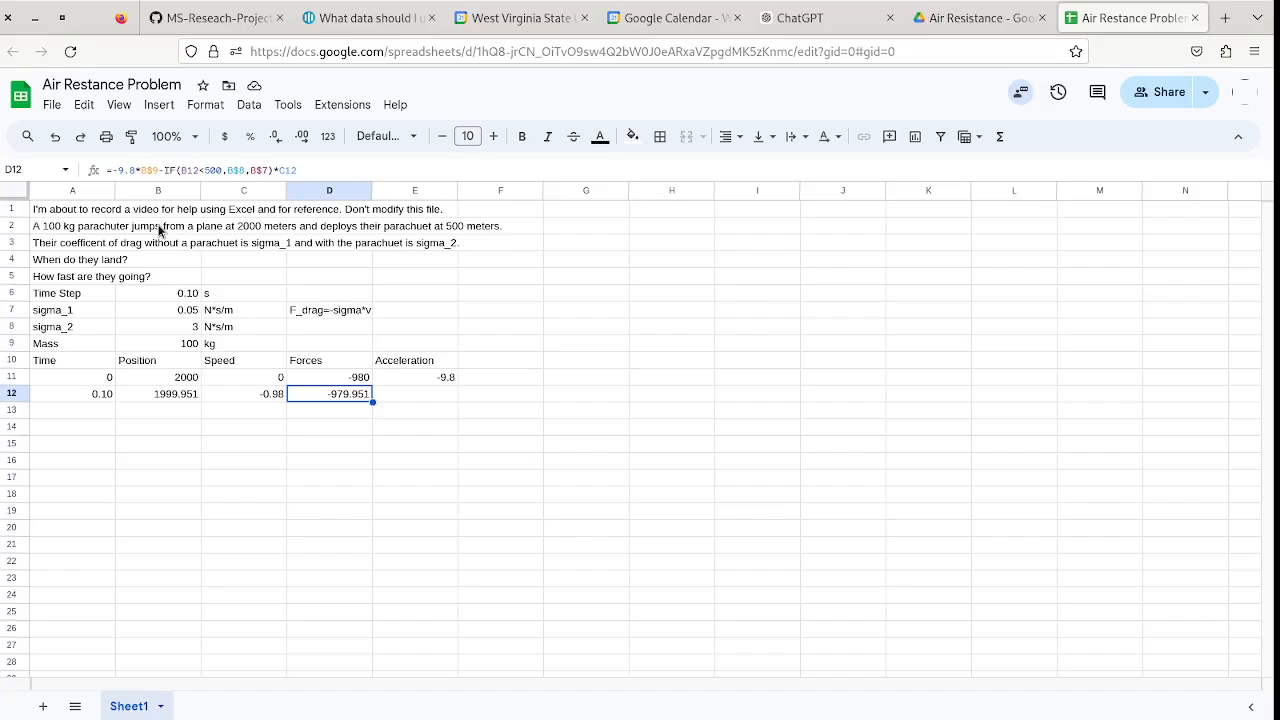
key("Up")
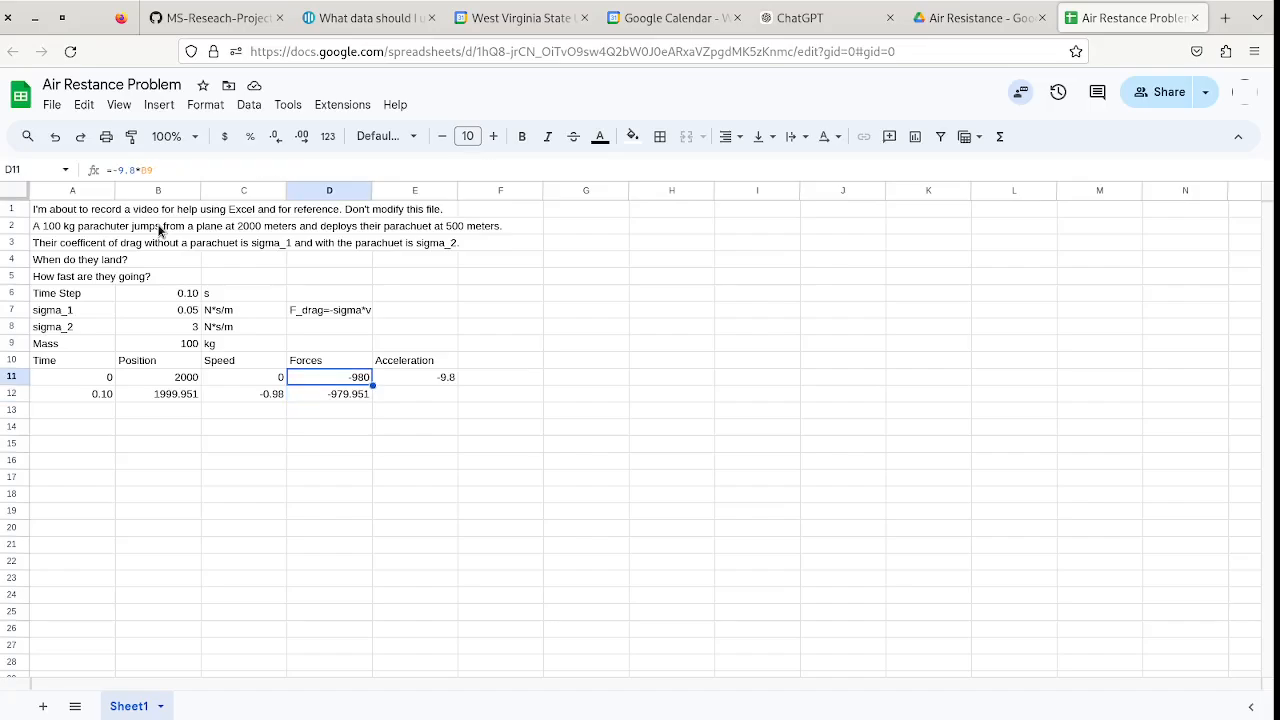
key("Down")
key("Right")
key("Up")
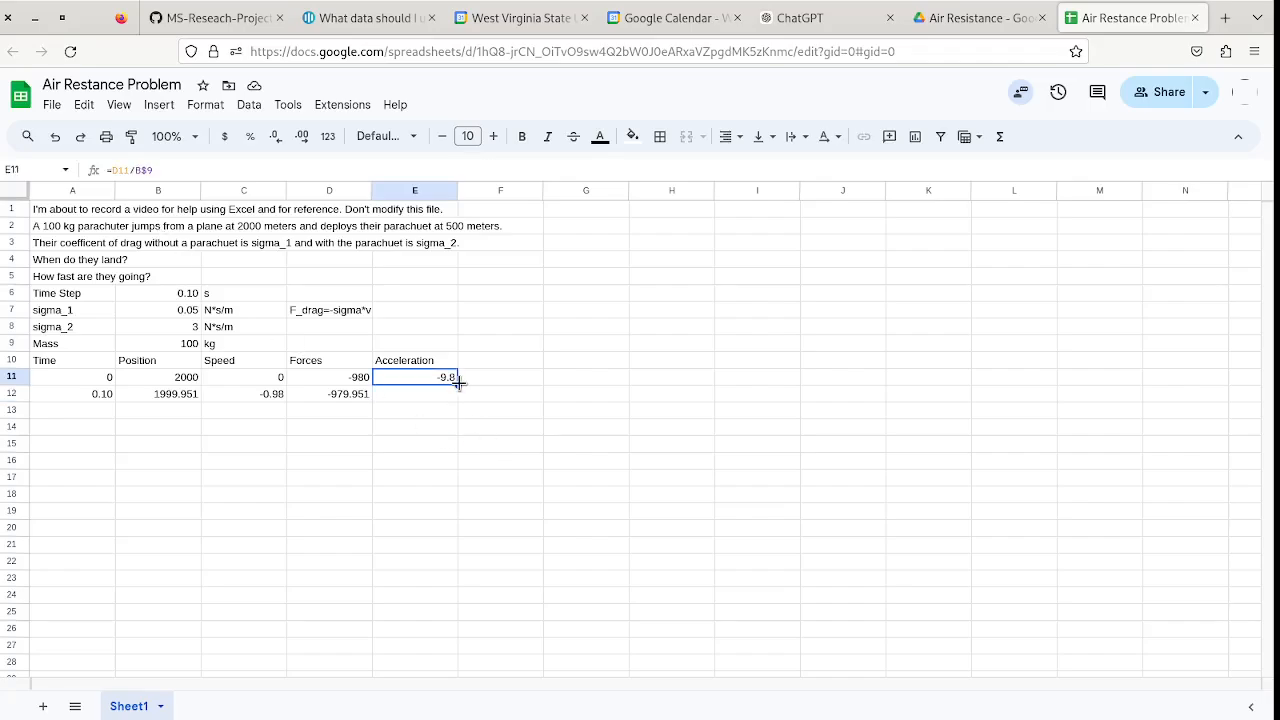
left_click_drag(457, 387, 457, 400)
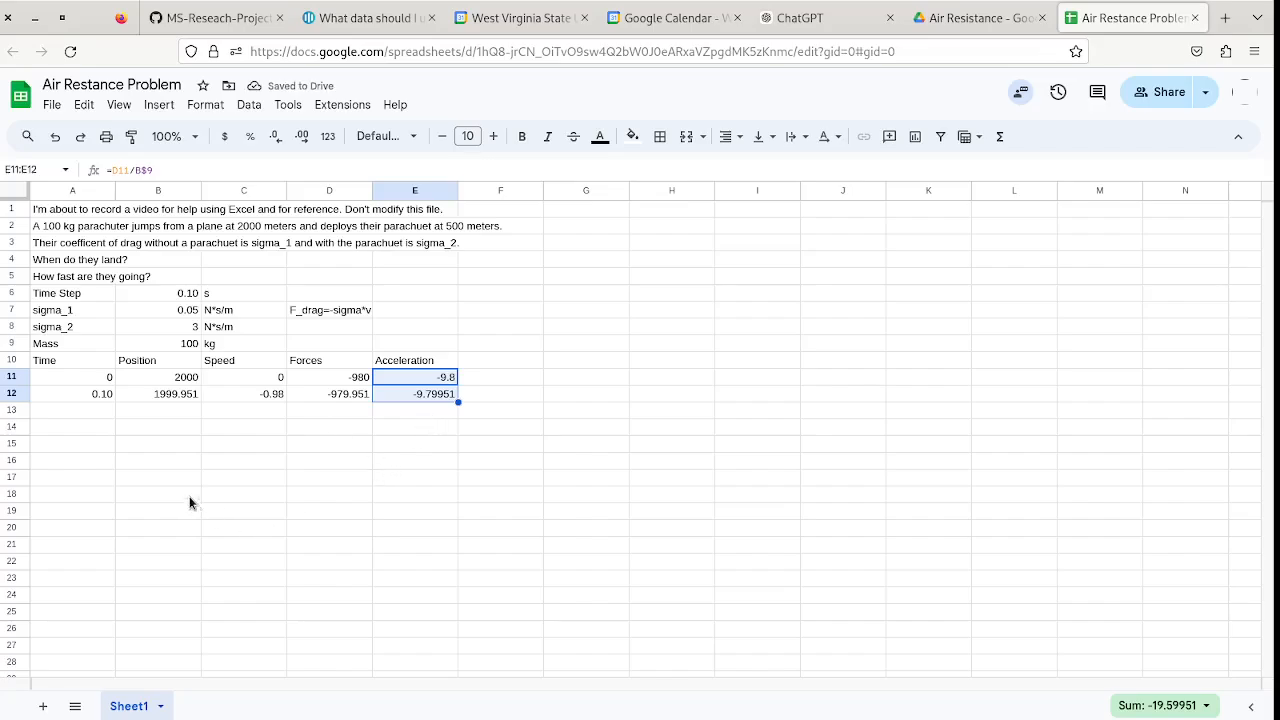
left_click(95, 398)
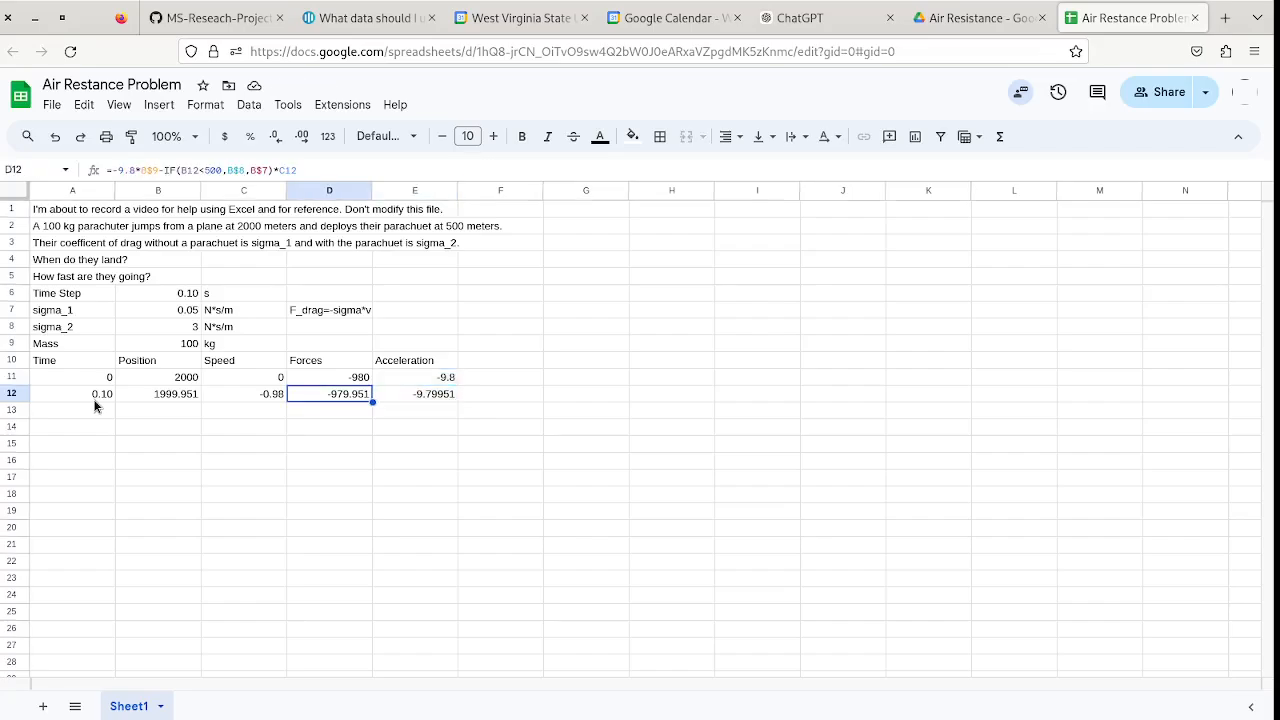
key("shift+Right")
key("shift+Right")
key("shift+Right")
key("shift+Right")
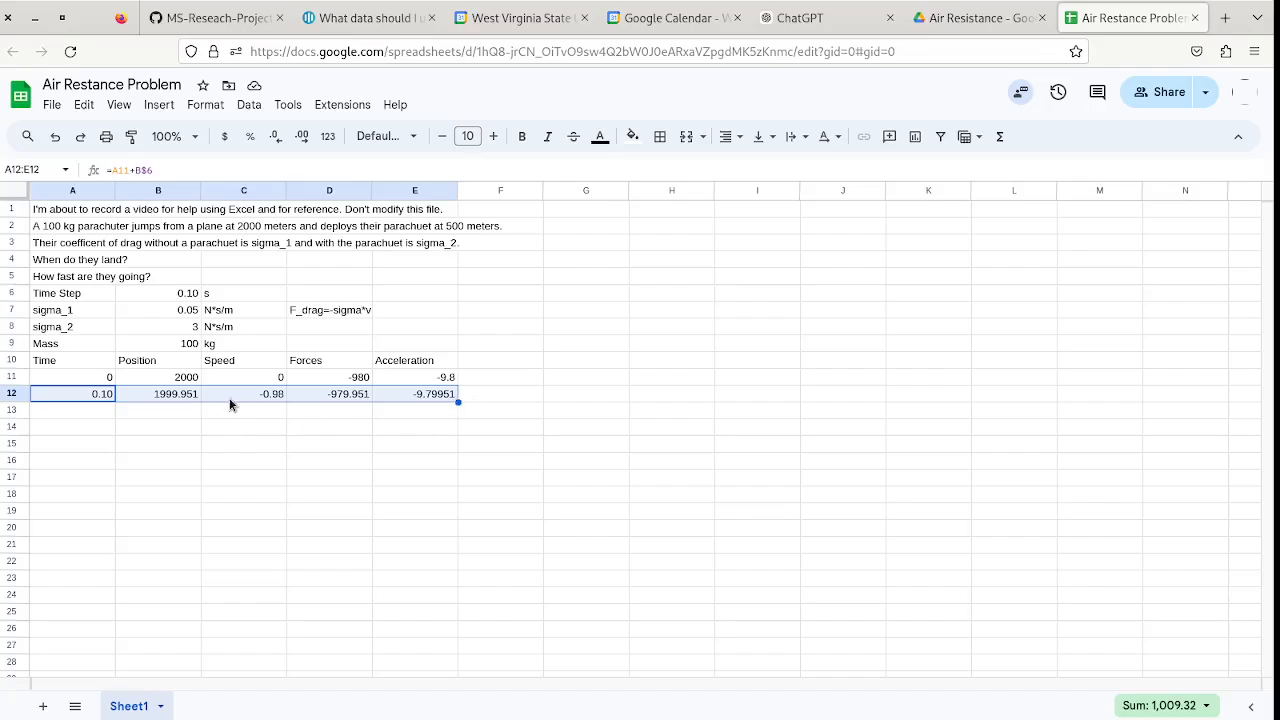
left_click(454, 411)
left_click_drag(454, 427, 454, 512)
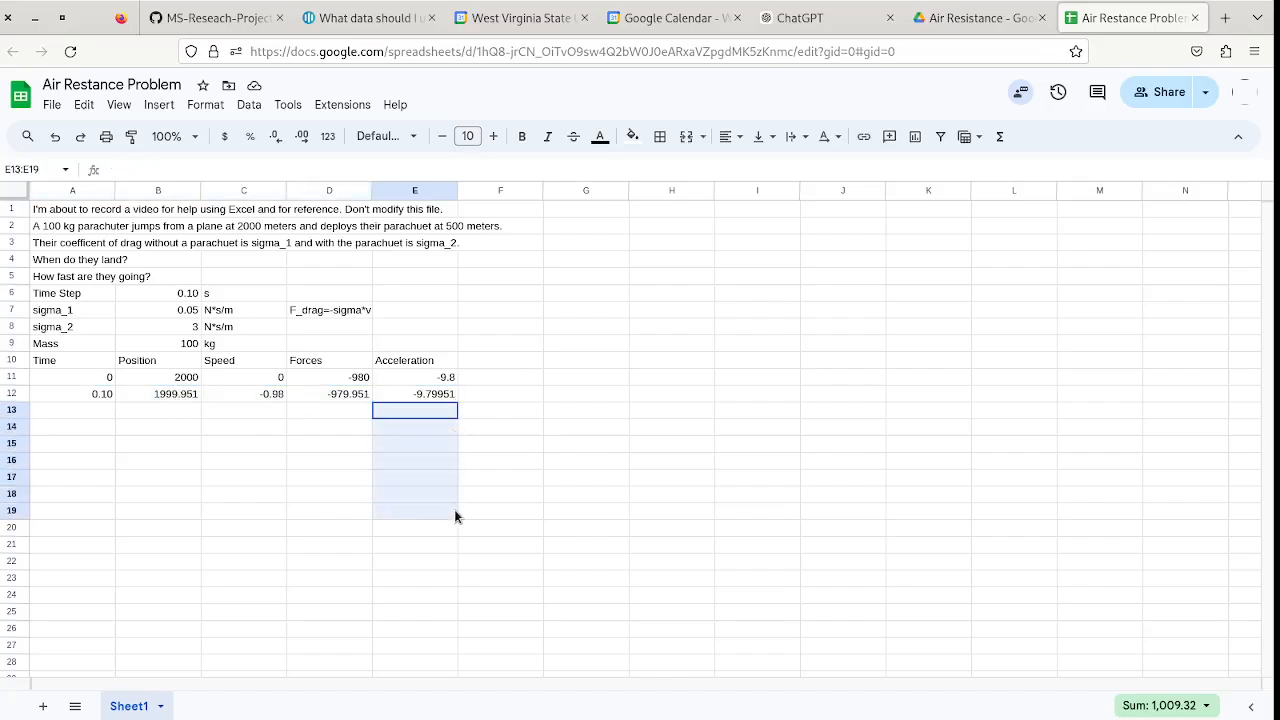
Fill the row 12 formulas in columns A to E down through row 301.
left_click(90, 393)
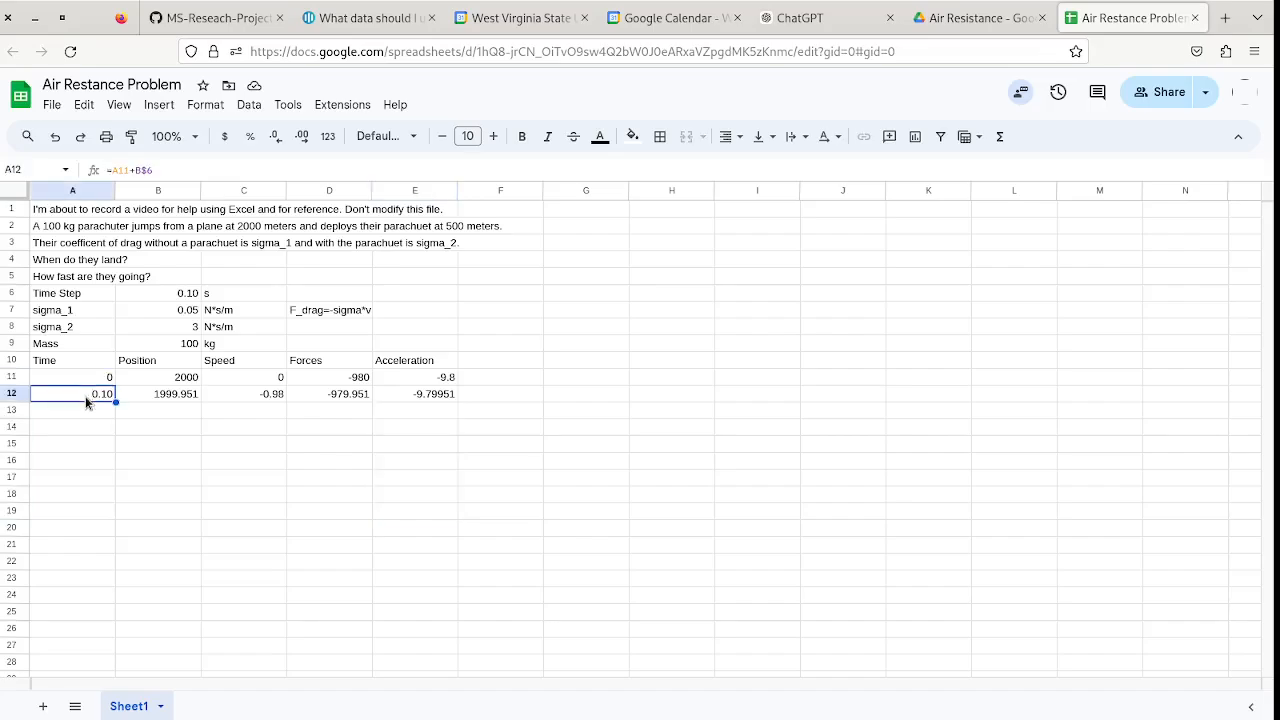
key("shift+Right")
key("shift+Right")
key("shift+Right")
key("shift+Right")
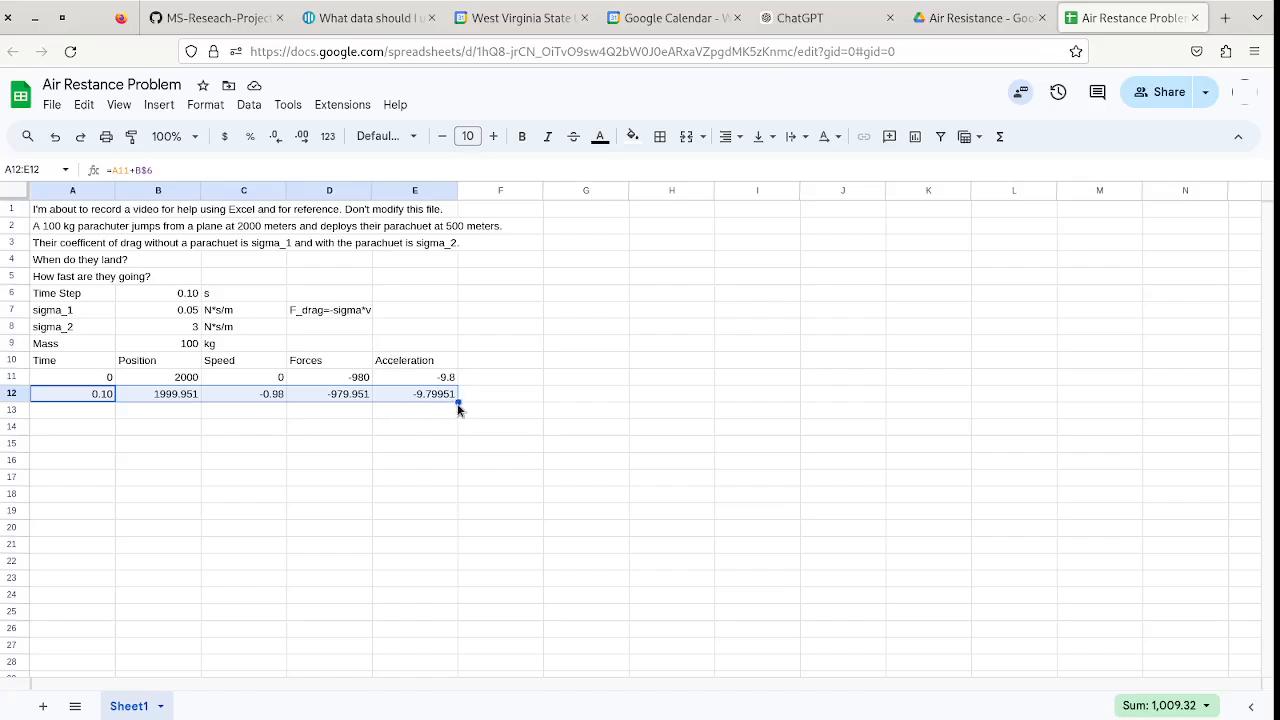
left_click_drag(458, 402, 445, 717)
left_click_drag(445, 717, 432, 717)
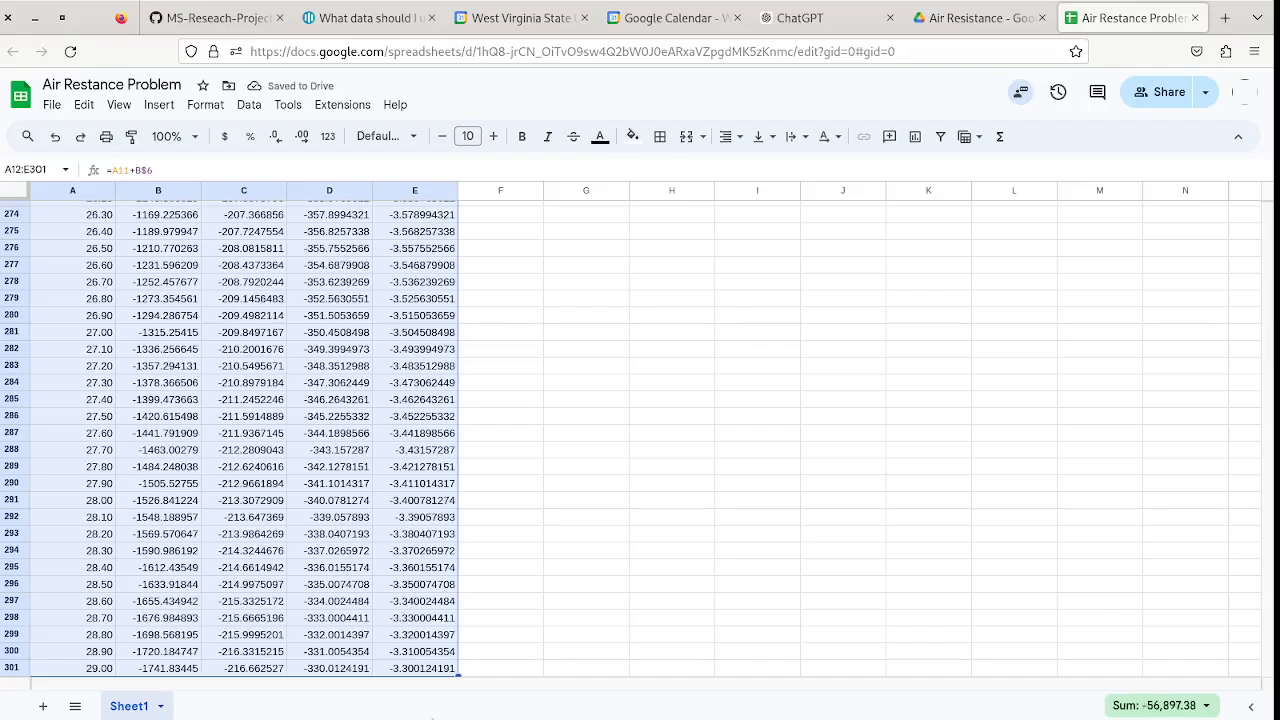
Find the first row where the position drops below zero and check its speed against the row above.
scroll(360, 570, "up", 8)
scroll(357, 568, "up", 6)
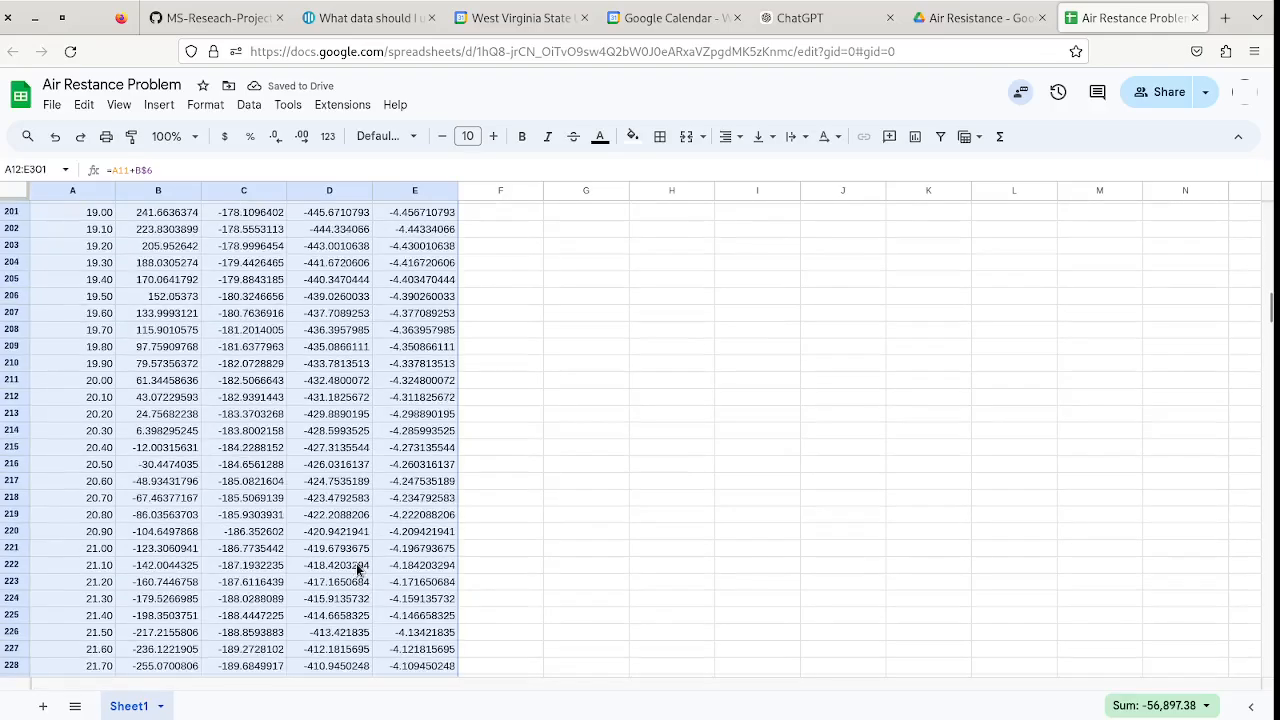
scroll(357, 568, "down", 2)
left_click(155, 446)
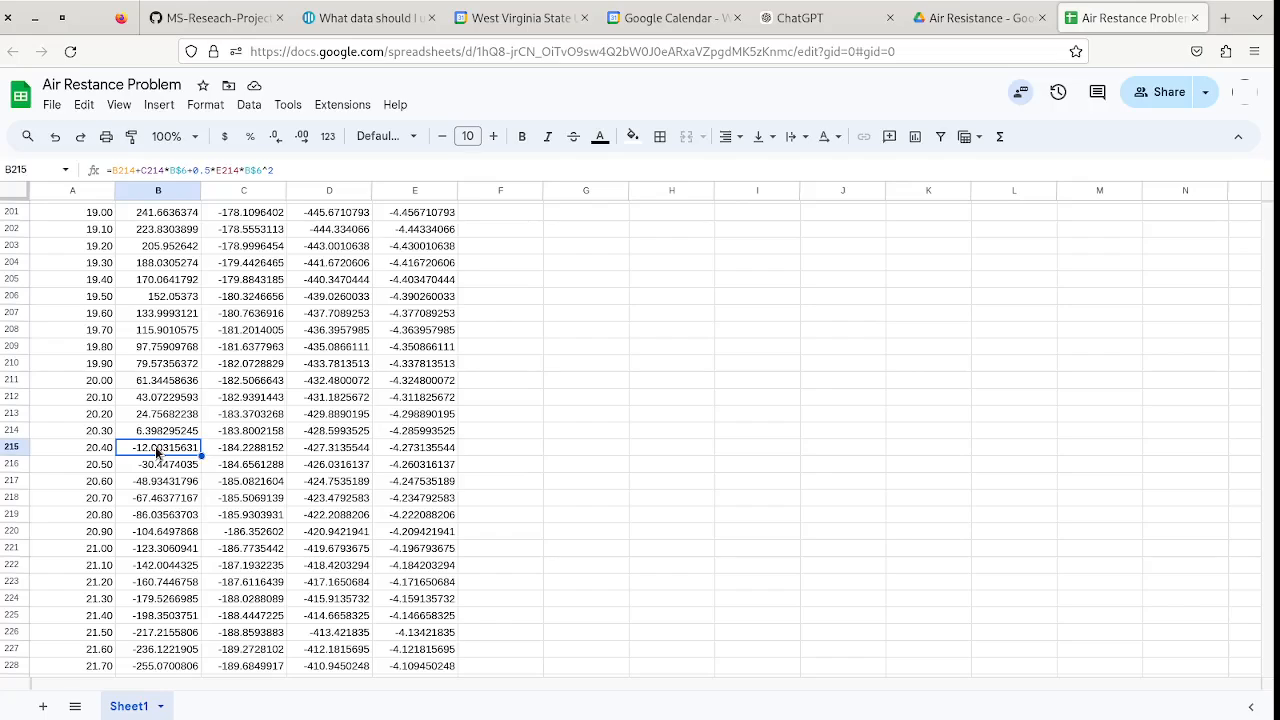
key("Right")
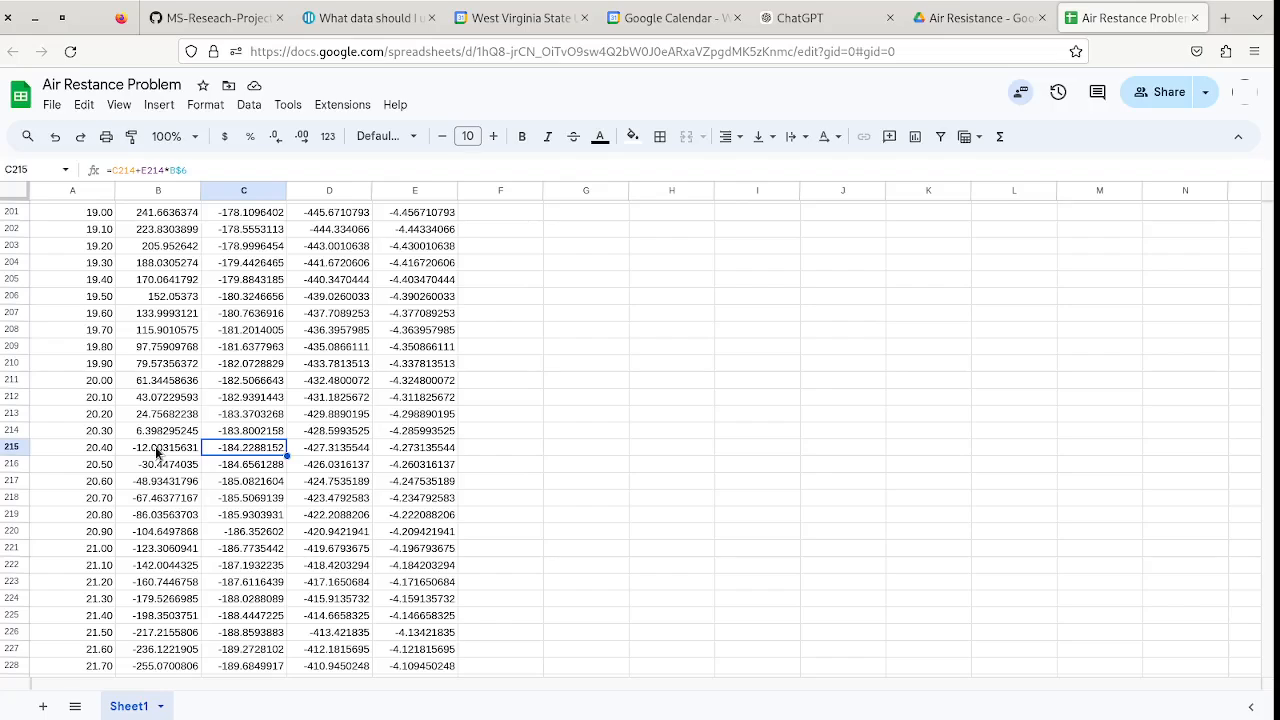
key("Up")
key("Down")
Clear columns A to E from row 215 downward, removing all rows with a negative position.
left_click(72, 447)
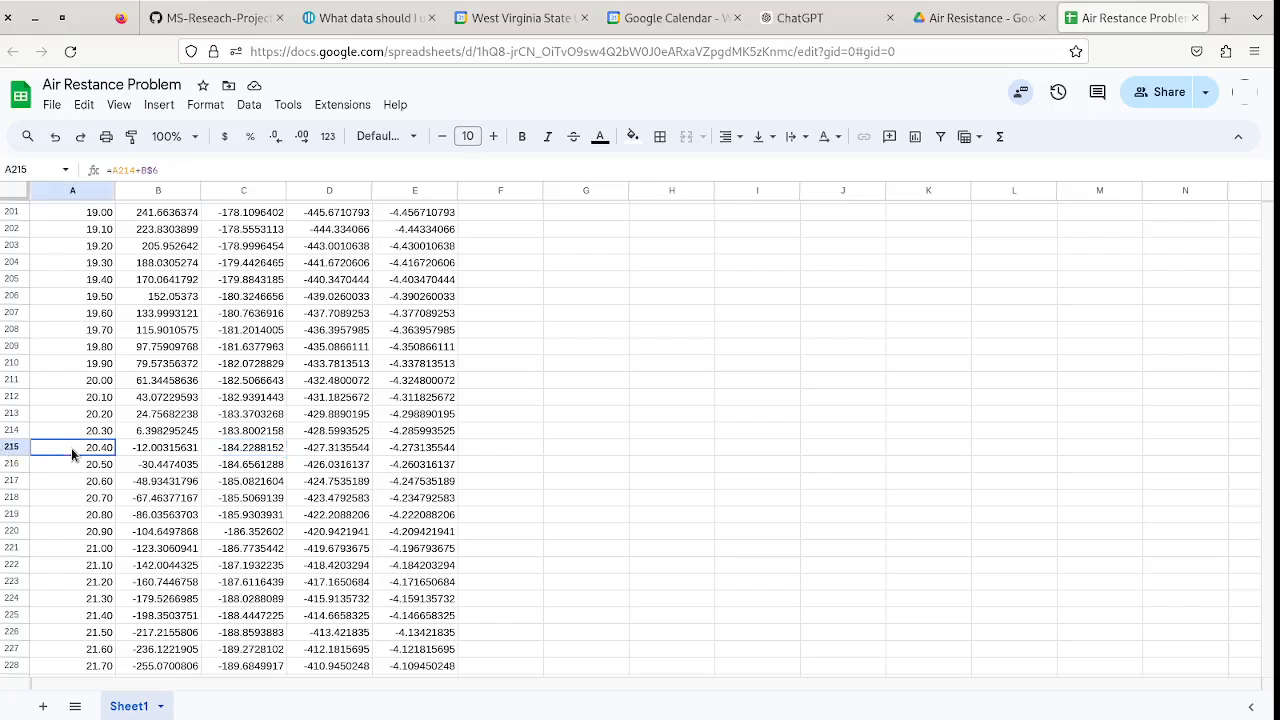
key("shift+Right")
key("shift+Right")
key("shift+Right")
key("shift+Right")
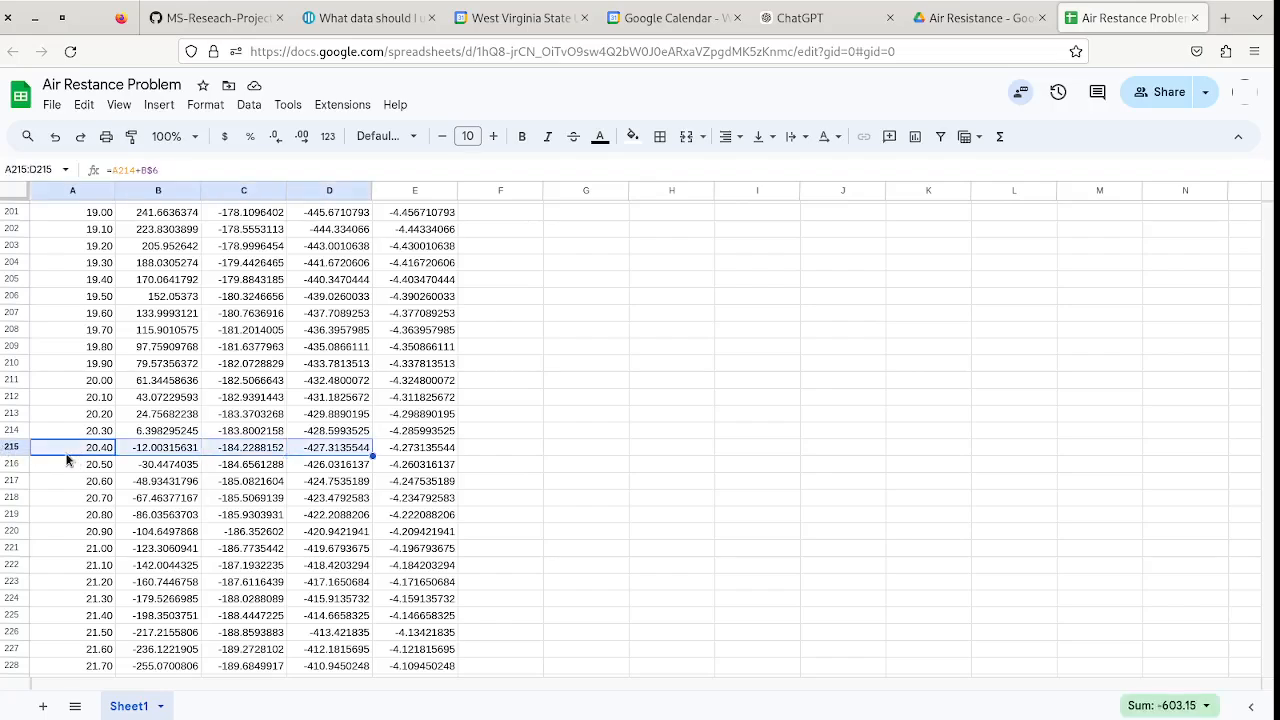
key("ctrl+shift+Down")
key("Delete")
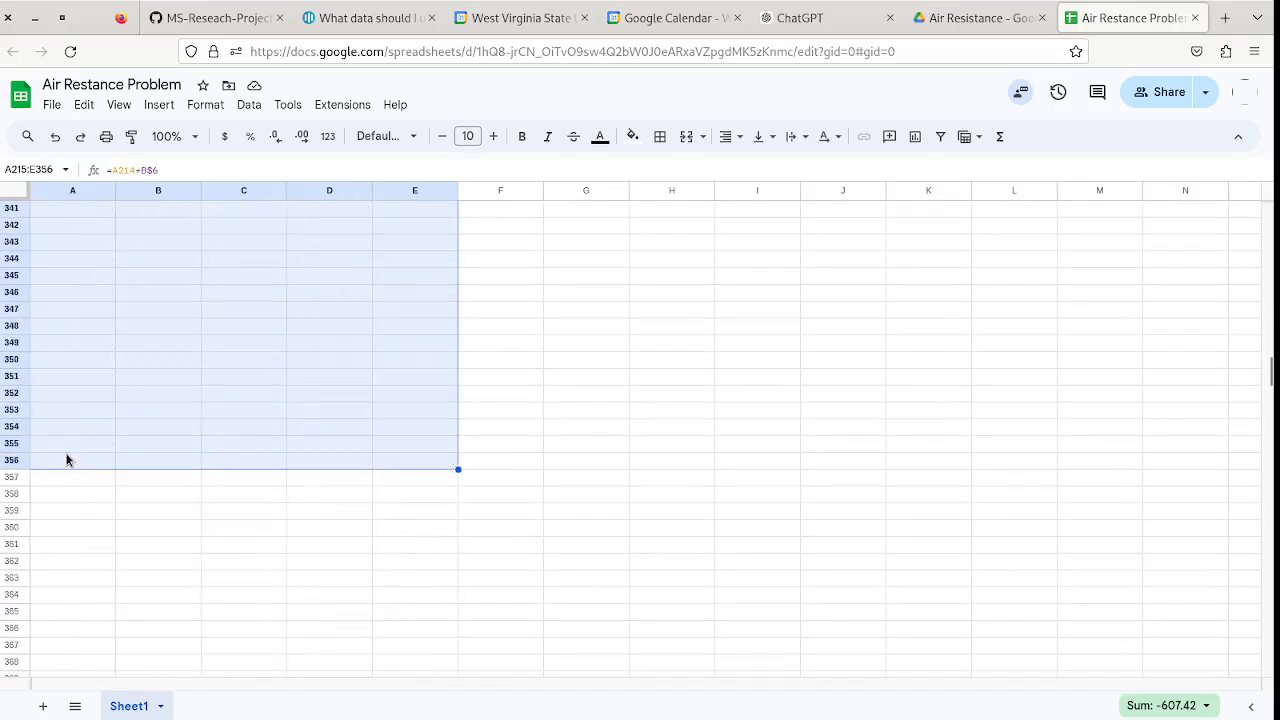
Review the last remaining rows of the table, from row 214 back up to row 200.
key("Up")
key("Up")
key("Up")
key("Up")
key("Up")
key("Up")
key("Up")
key("Up")
key("Up")
key("Up")
key("Up")
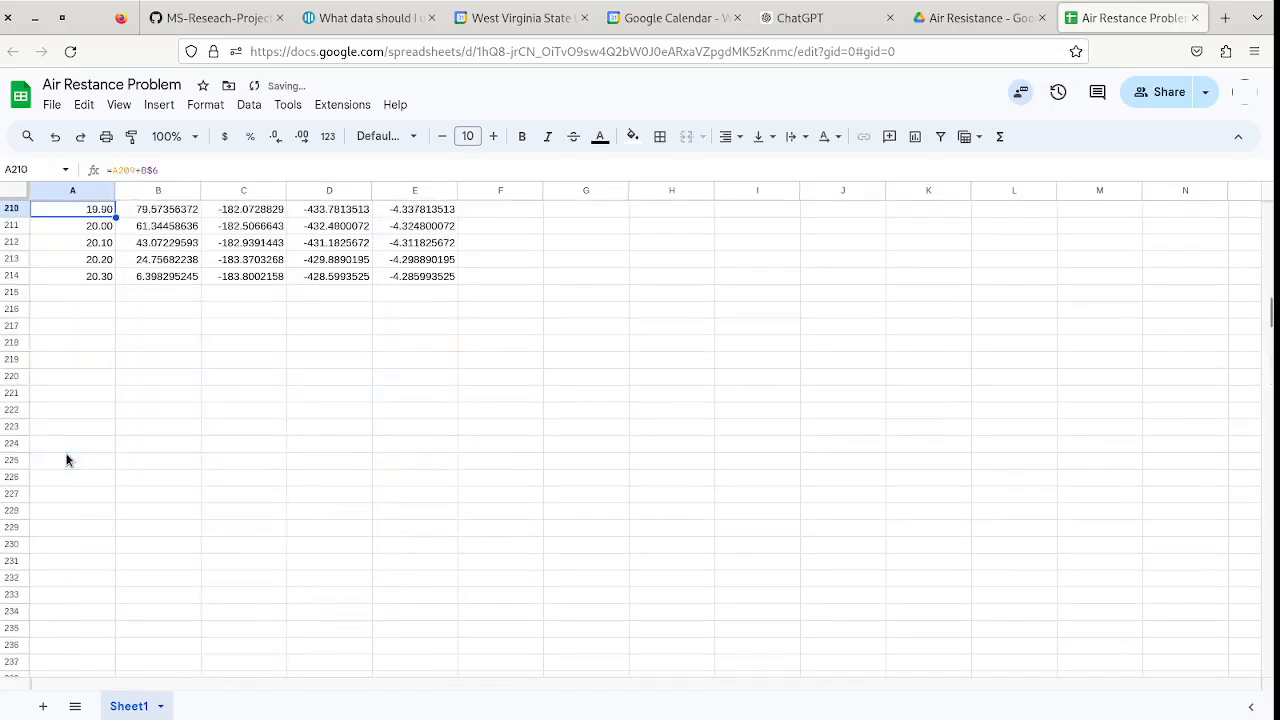
key("Up")
key("Up")
key("Up")
key("Up")
key("Up")
key("Up")
key("Up")
key("Up")
key("Up")
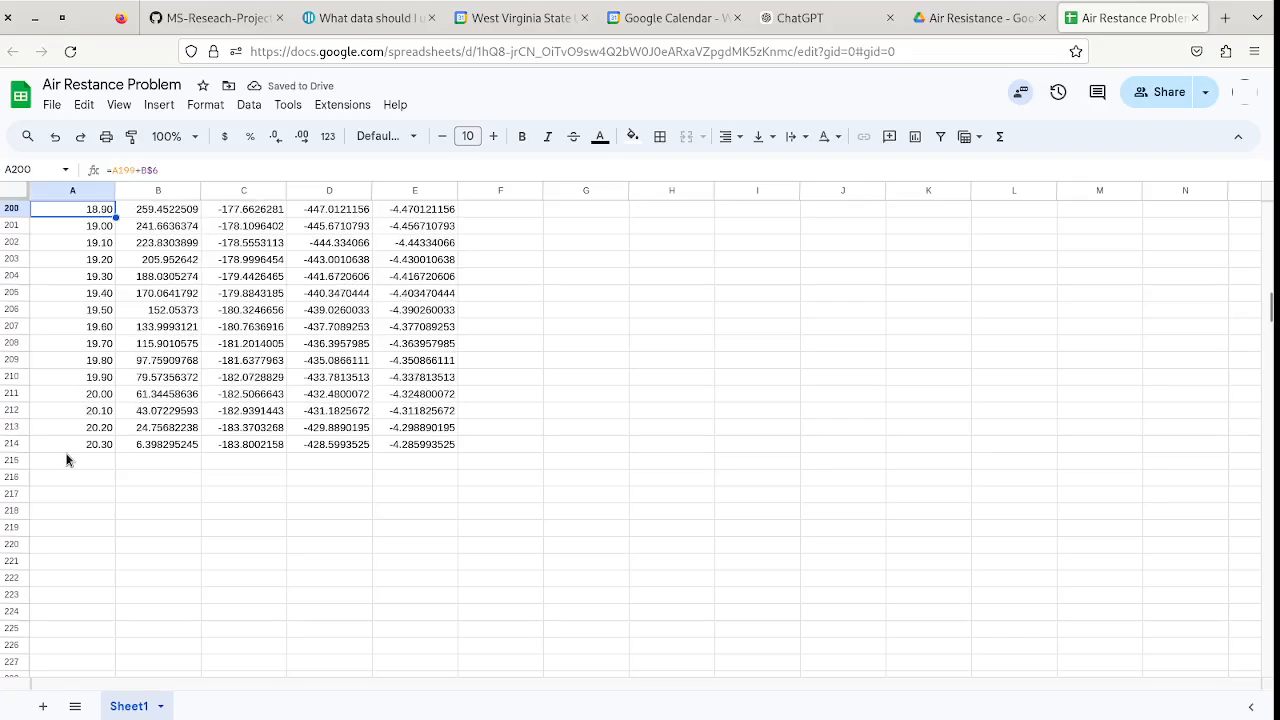
Trace the table upward from row 200 to find where the position crosses 500 m.
key("Up")
key("Up")
key("Up")
key("Up")
key("Up")
key("Up")
key("Up")
key("Up")
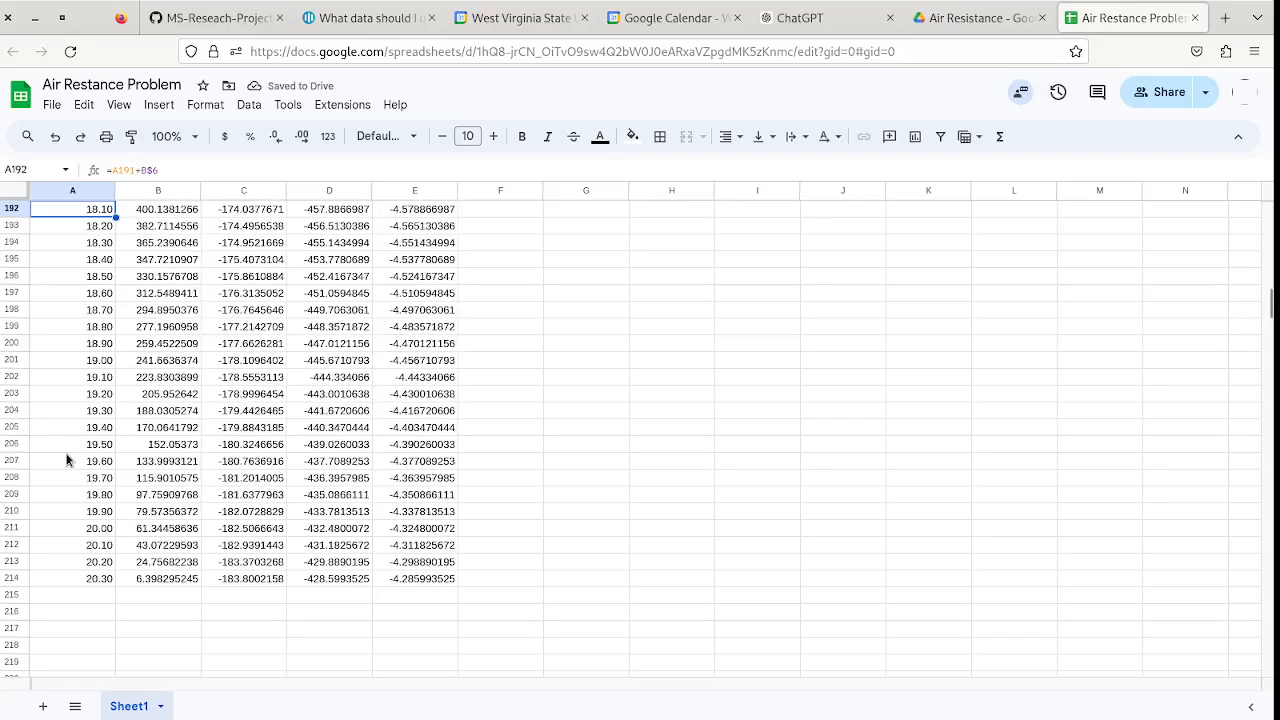
key("Up")
key("Up")
key("Up")
key("Up")
key("Up")
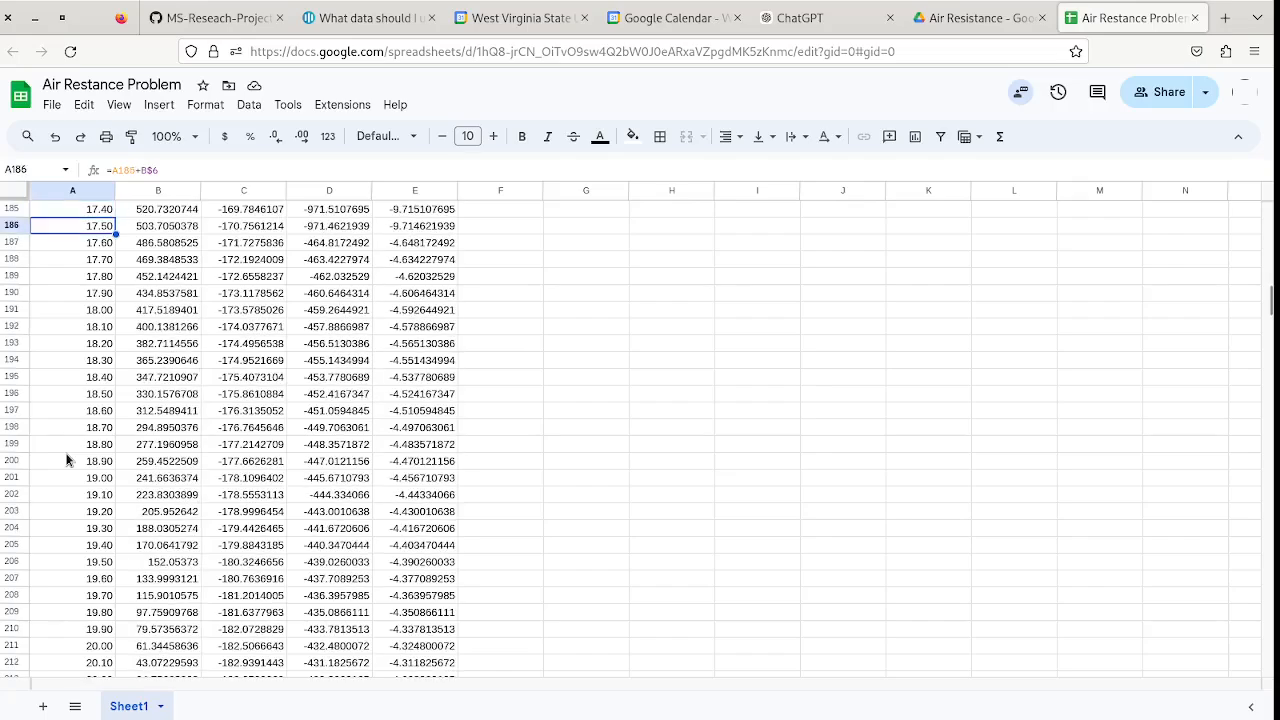
key("Down")
key("Down")
key("Down")
key("Down")
key("Down")
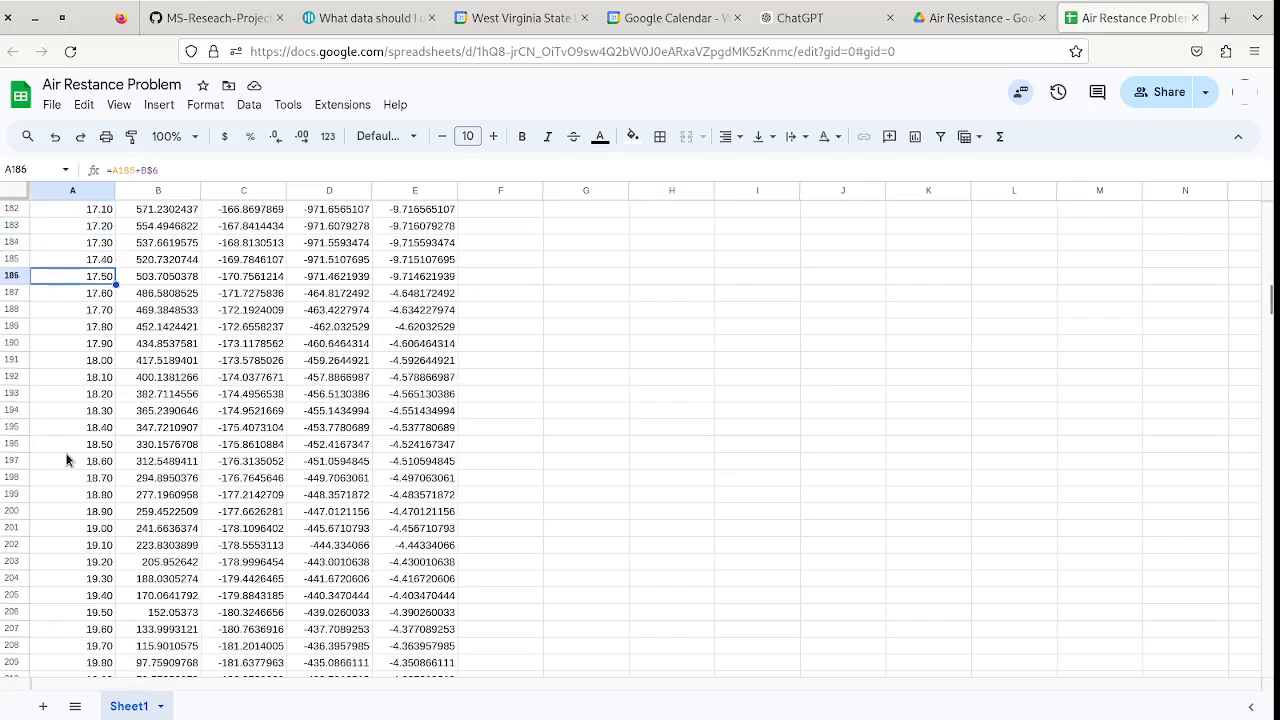
Compare the column D force formulas and values in the rows just before and after the position drops below 500 m.
key("Right")
key("Right")
key("Right")
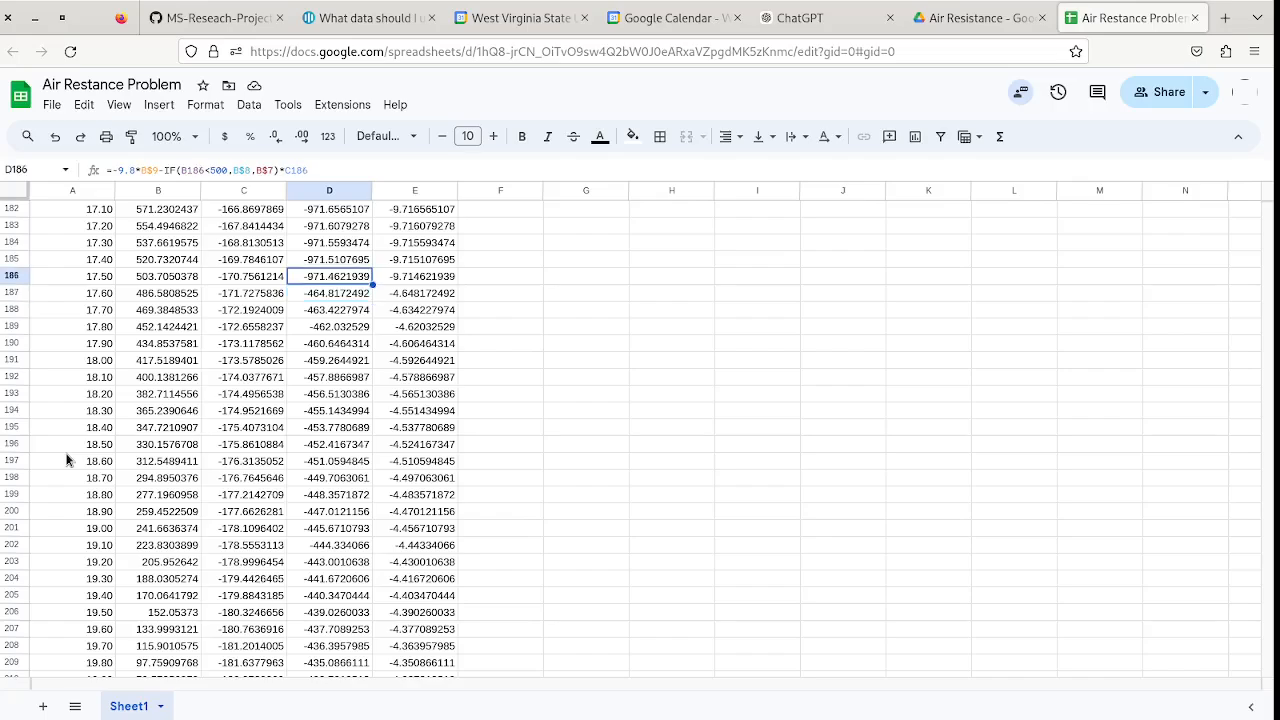
key("Up")
key("Down")
key("Up")
key("Up")
key("Down")
key("Down")
key("Up")
key("Down")
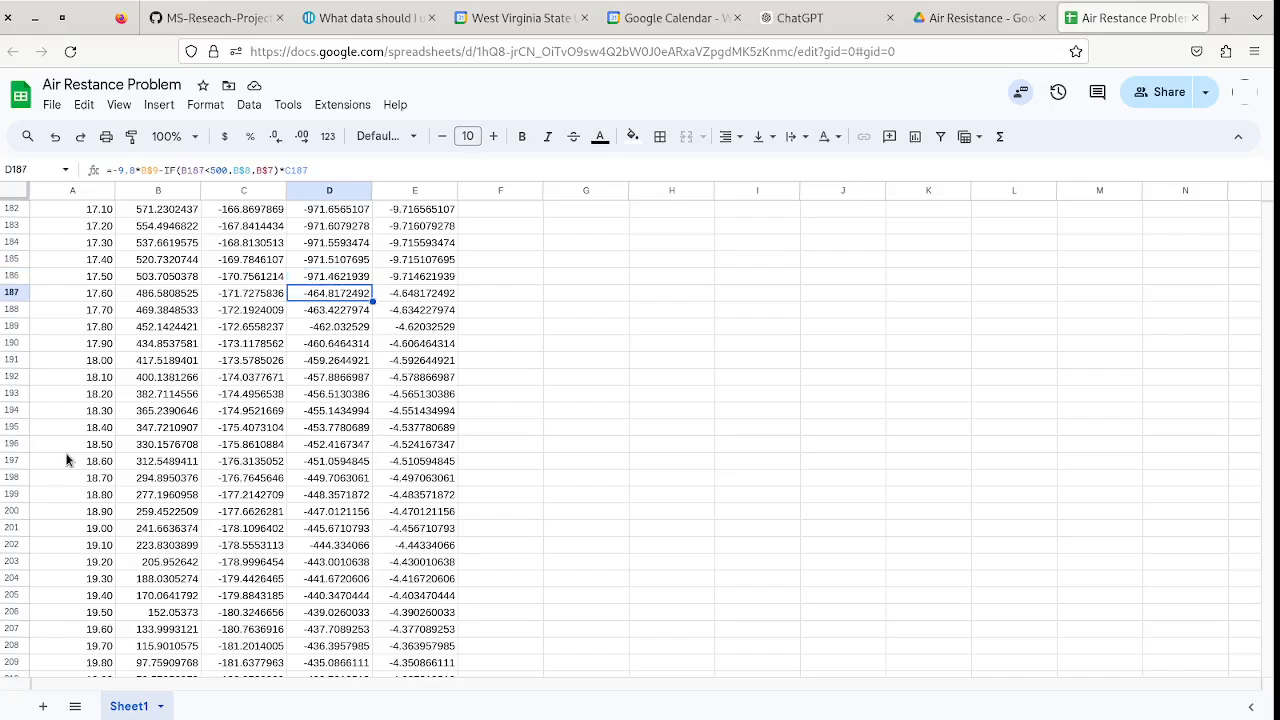
Inspect the speed formula in the last table row, cell C214, and leave it as is.
scroll(67, 459, "down", 5)
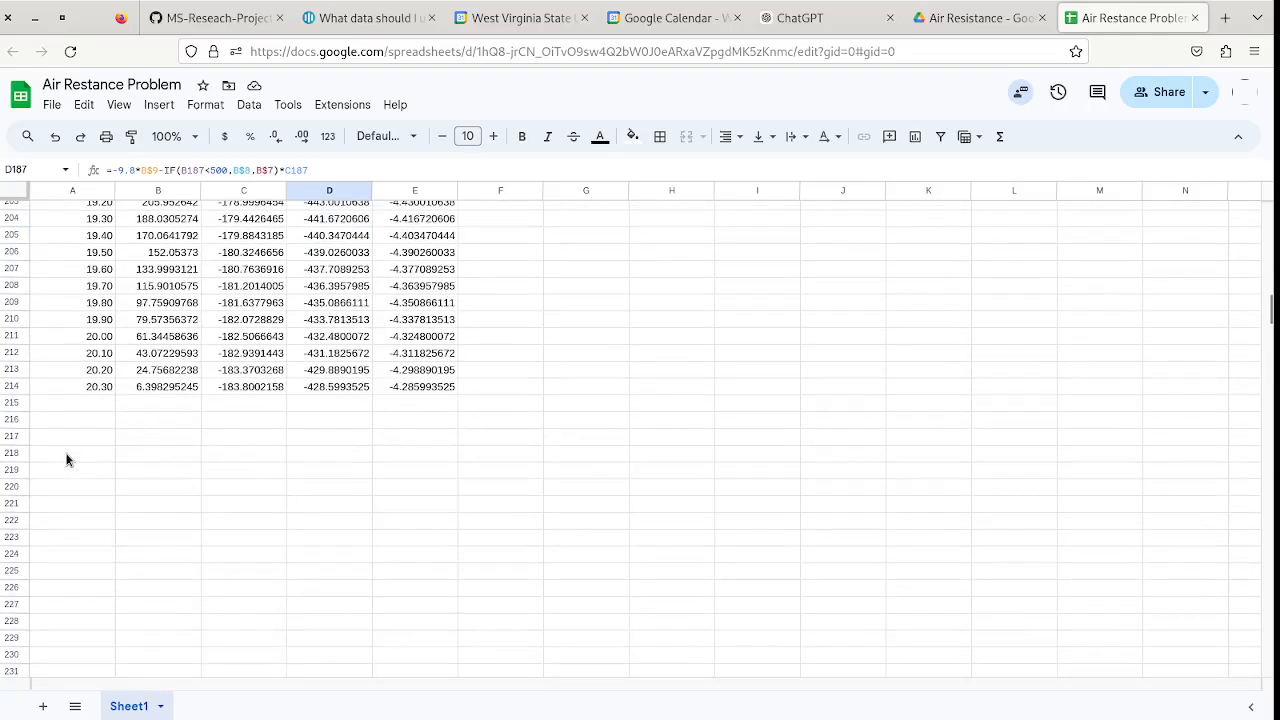
double_click(247, 388)
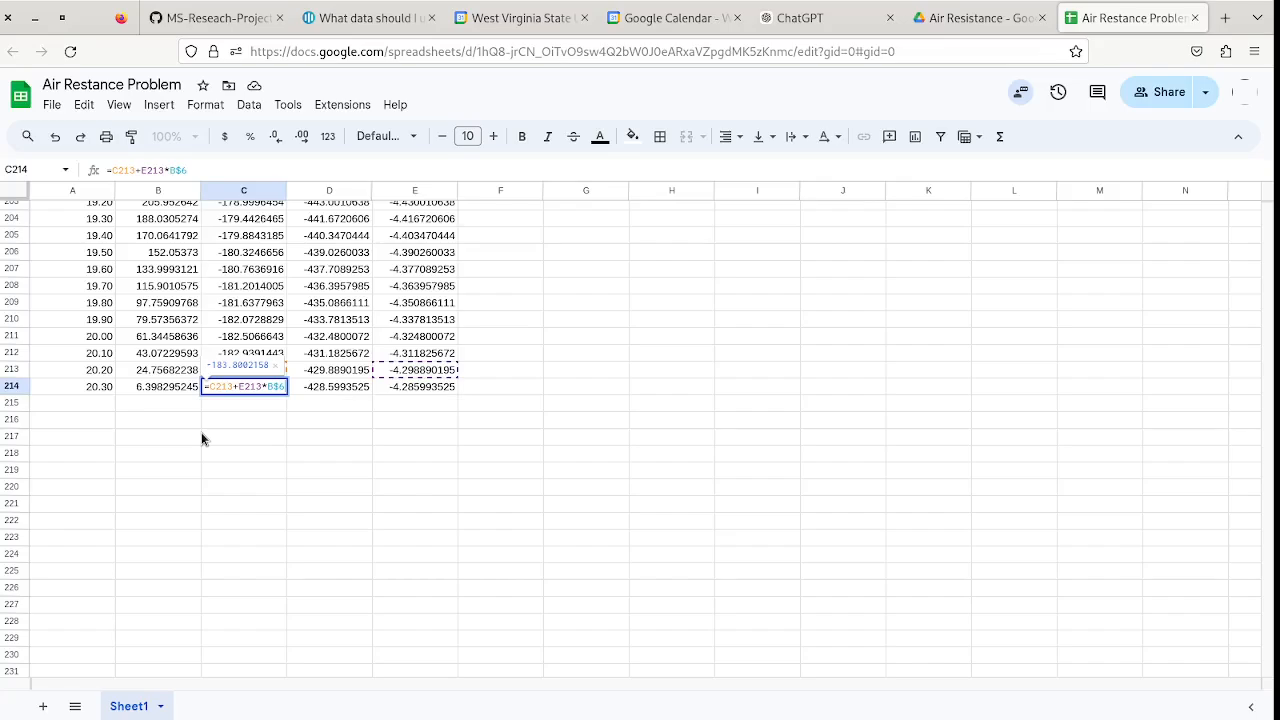
key("Return")
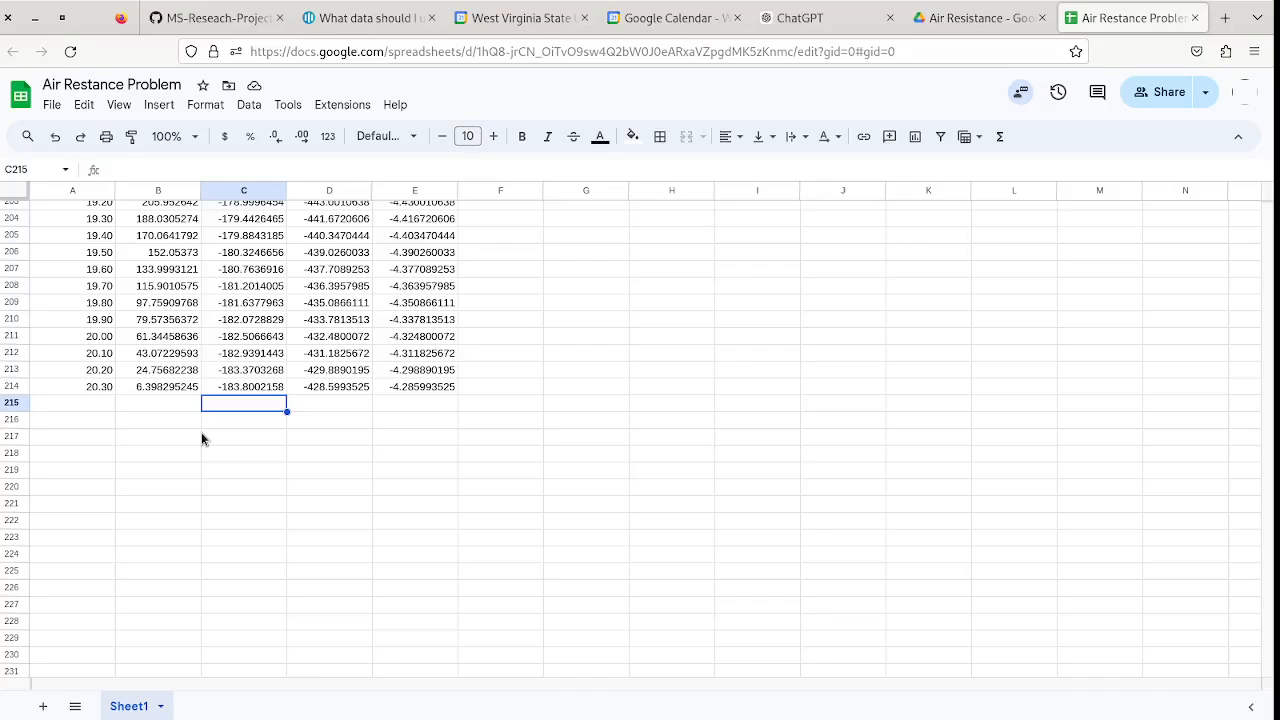
Review how the speed in column C develops from row 214 up to row 137 and back down to the table's end.
key("Up")
key("Page_Up")
key("Up")
key("Up")
key("Up")
key("Up")
key("Up")
key("Up")
key("Up")
key("Up")
key("Up")
key("Up")
key("Up")
key("Up")
key("Up")
key("Up")
key("Up")
key("Up")
key("Up")
key("Up")
key("Up")
key("Up")
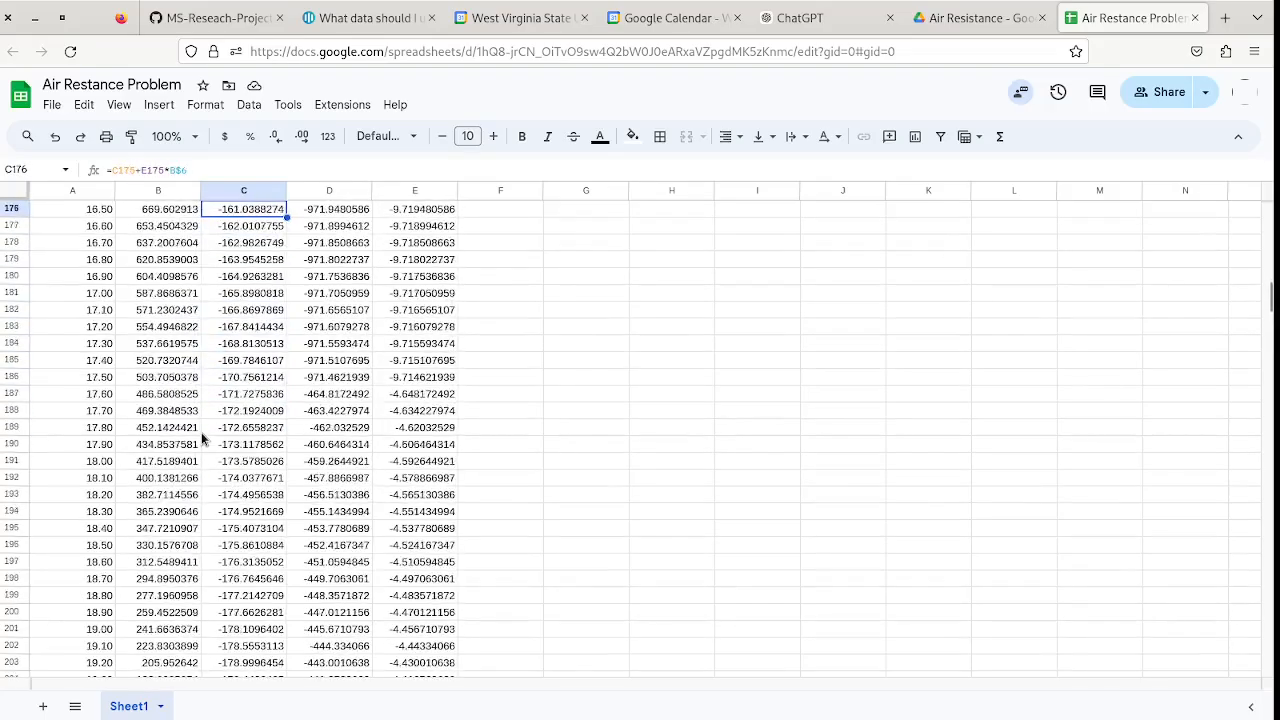
key("Up")
key("Up")
key("Up")
key("Up")
key("Up")
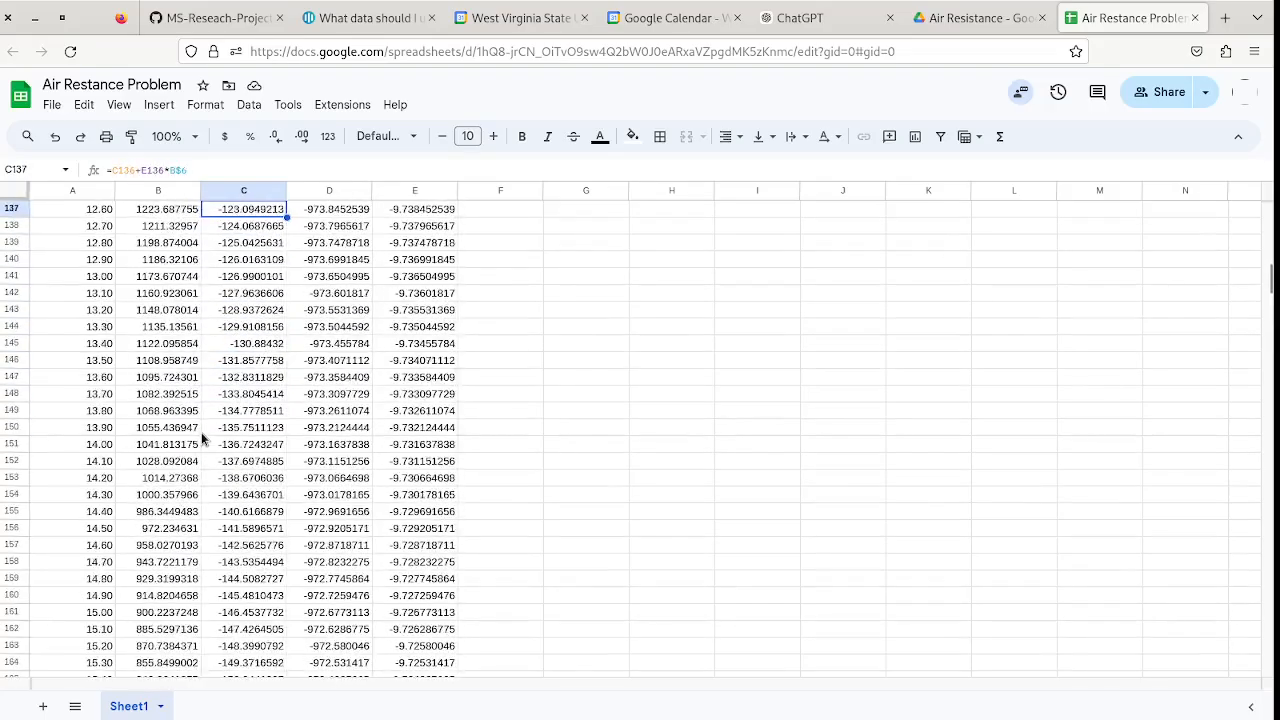
key("Down")
key("Down")
key("Down")
key("Down")
key("Down")
key("Down")
key("Down")
key("Down")
key("Down")
key("Down")
key("Down")
key("Down")
key("Down")
key("Down")
key("Down")
key("Down")
key("Down")
key("Down")
key("Down")
key("Down")
key("Up")
key("Up")
key("Up")
key("Up")
key("Up")
key("Up")
key("Up")
key("Up")
key("Up")
key("Up")
key("Up")
key("Up")
key("Up")
key("Up")
key("Up")
key("Up")
key("Up")
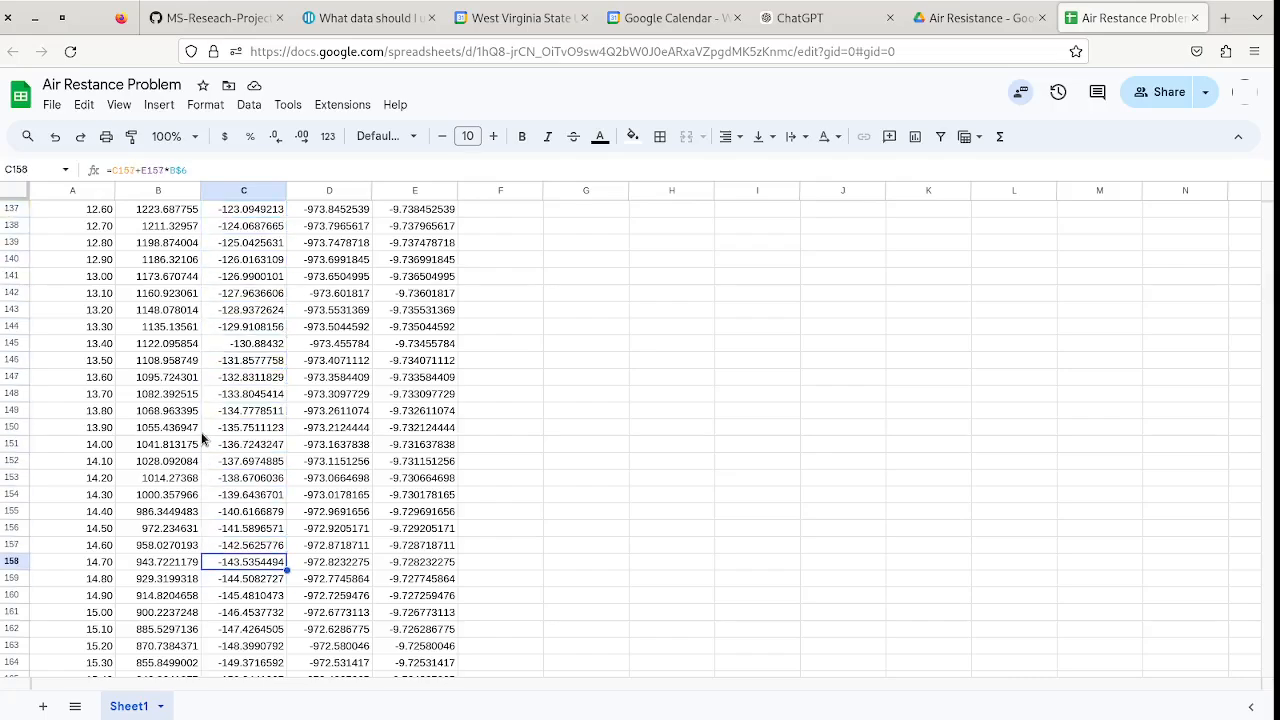
key("Down")
key("Down")
key("Down")
key("Down")
key("Down")
key("Down")
key("Down")
key("Down")
key("Down")
key("Down")
key("Down")
key("Down")
key("Down")
key("Down")
key("Down")
key("Down")
key("Down")
key("Down")
key("Down")
key("Down")
key("Down")
key("Down")
key("Down")
key("Down")
key("Down")
key("Down")
key("Down")
key("Down")
key("Down")
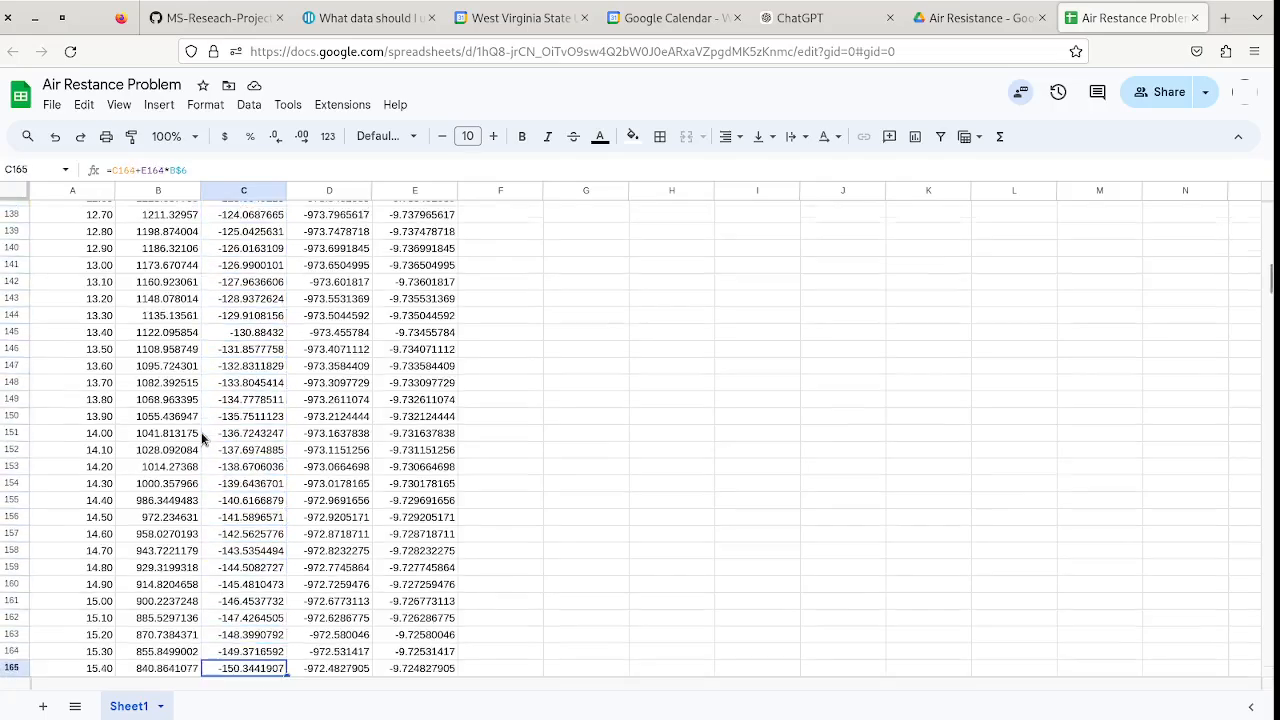
key("Down")
key("Down")
key("Down")
key("Down")
key("Down")
key("Down")
key("Down")
key("Down")
key("Down")
key("Down")
key("Down")
key("Down")
key("Down")
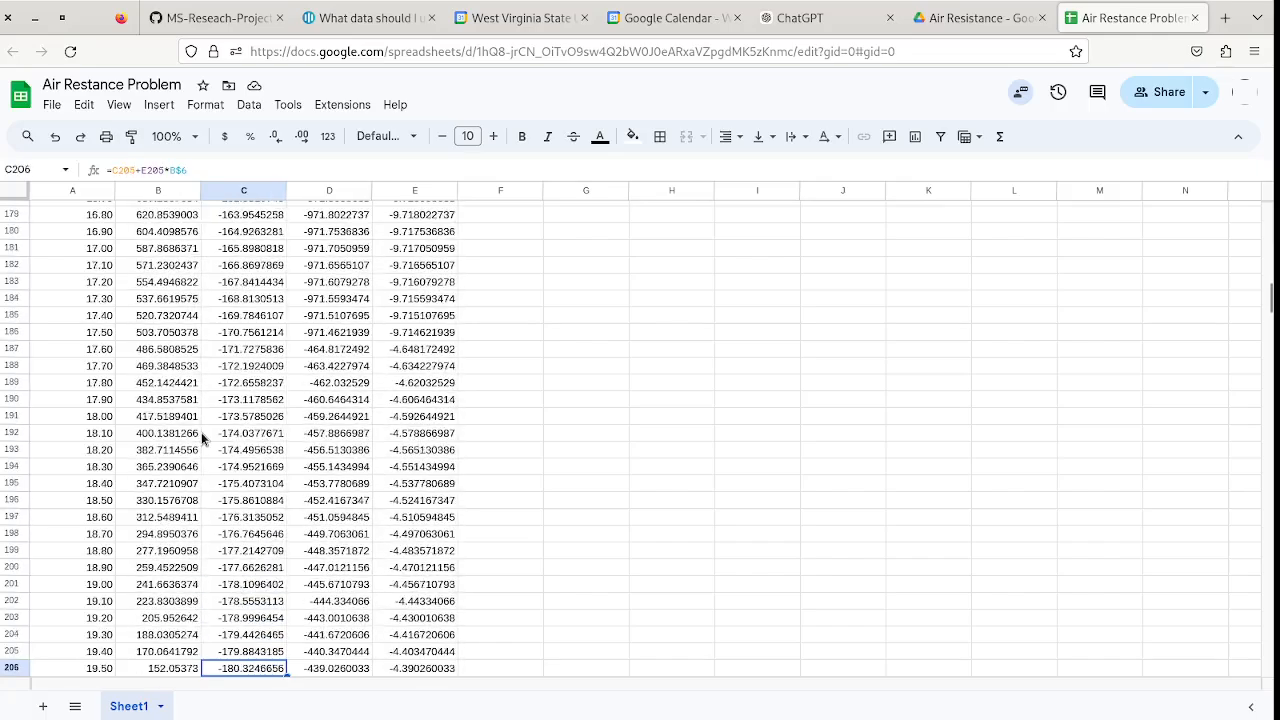
key("Up")
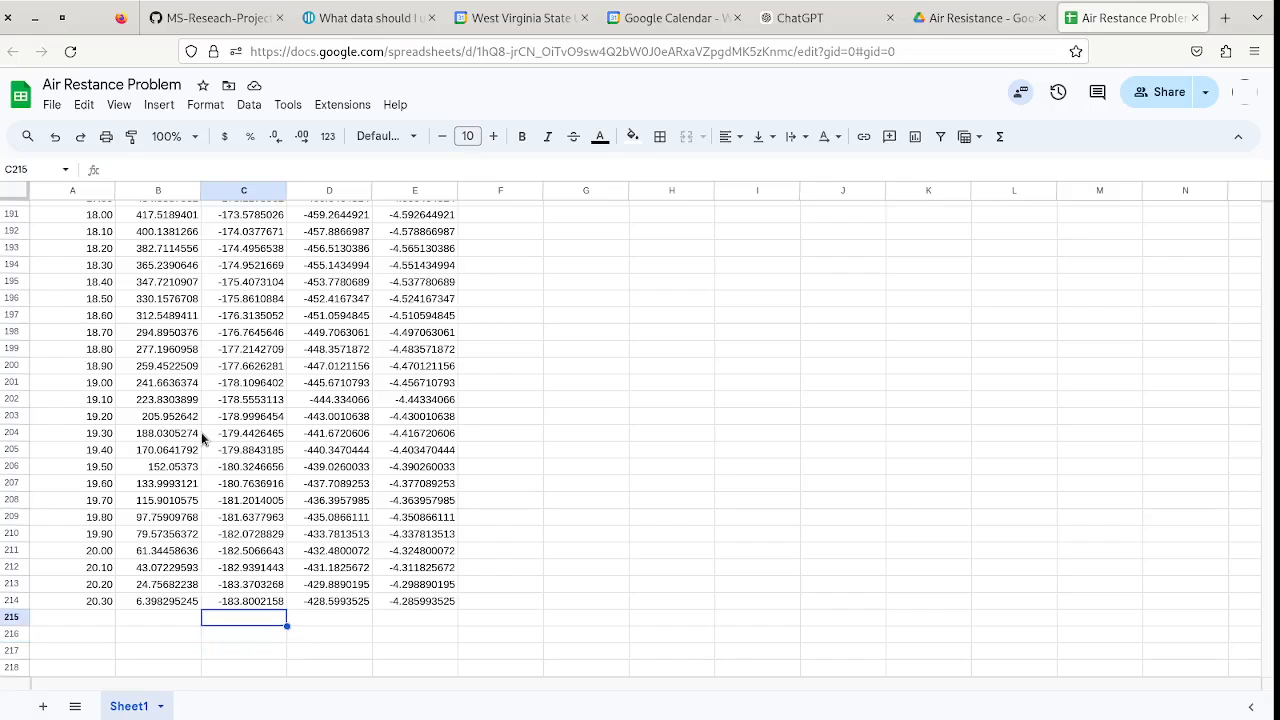
Fill the row 214 formulas in columns A to E down to row 215, and check row 214's position and speed.
key("Left")
key("Left")
key("Up")
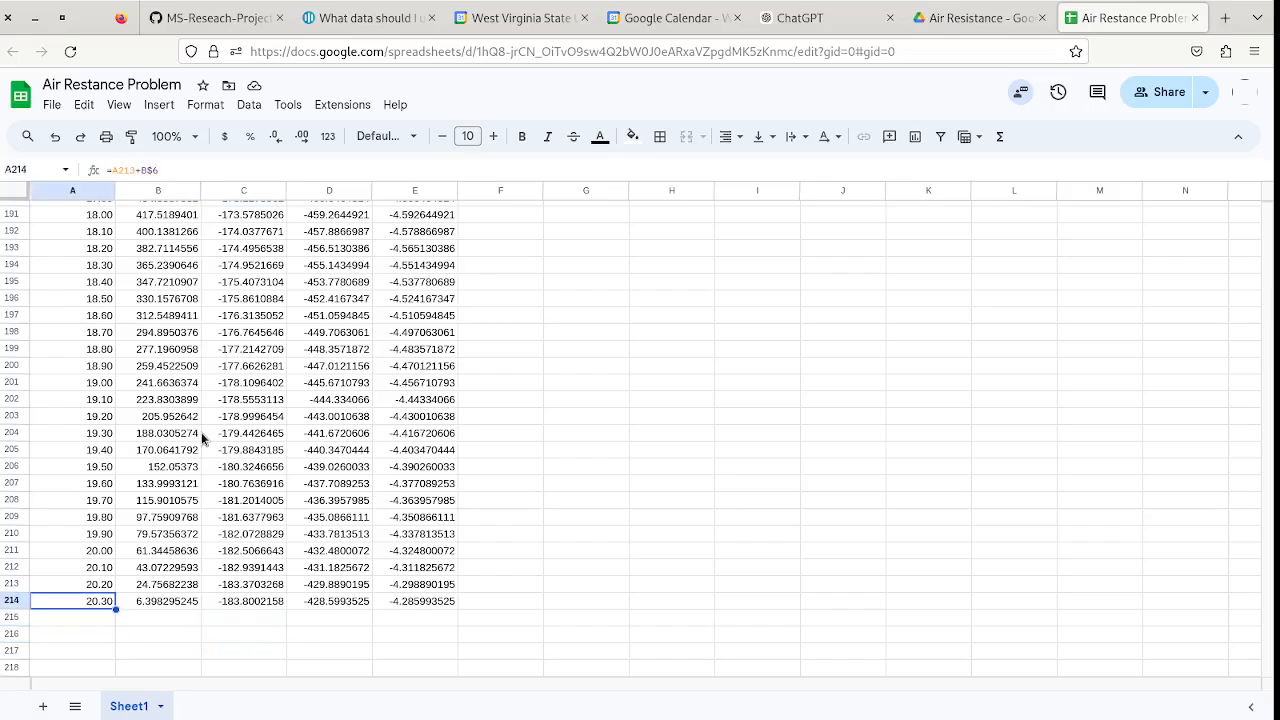
key("shift+Right")
key("shift+Right")
key("shift+Right")
key("shift+Right")
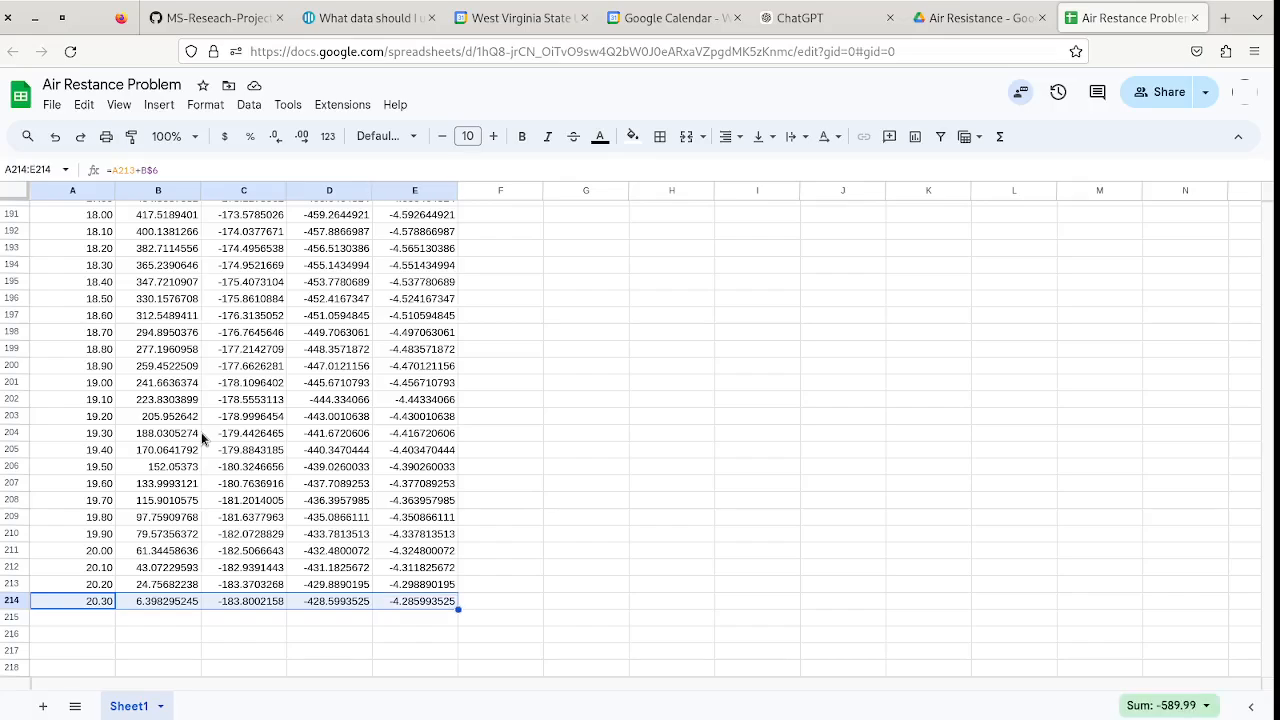
left_click(452, 604)
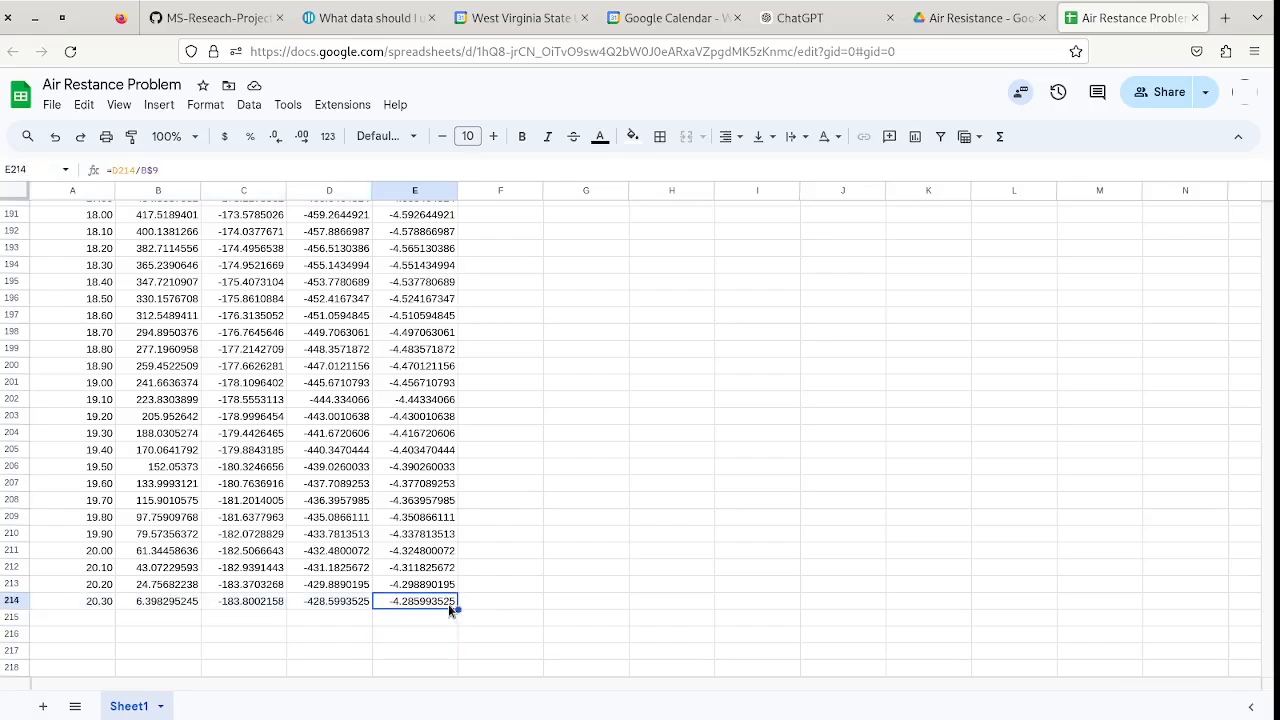
key("shift+Left")
key("shift+Left")
key("shift+Left")
key("shift+Left")
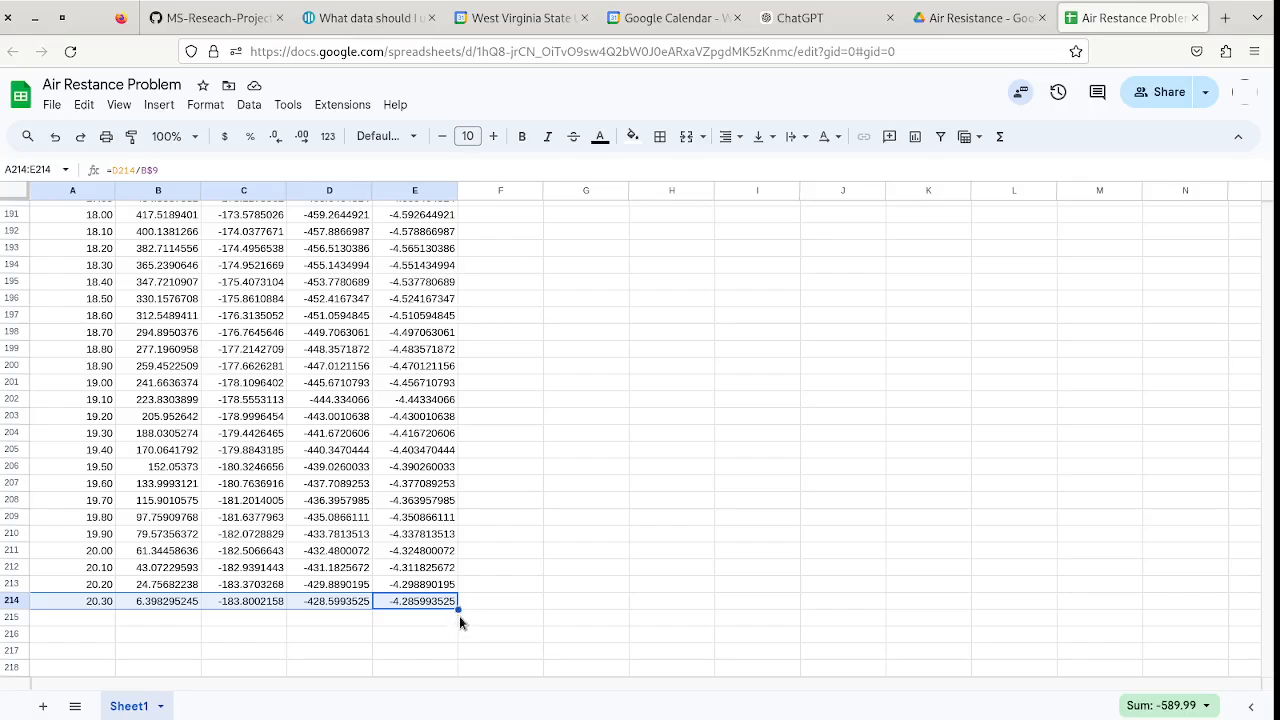
left_click_drag(459, 611, 459, 626)
left_click(139, 607)
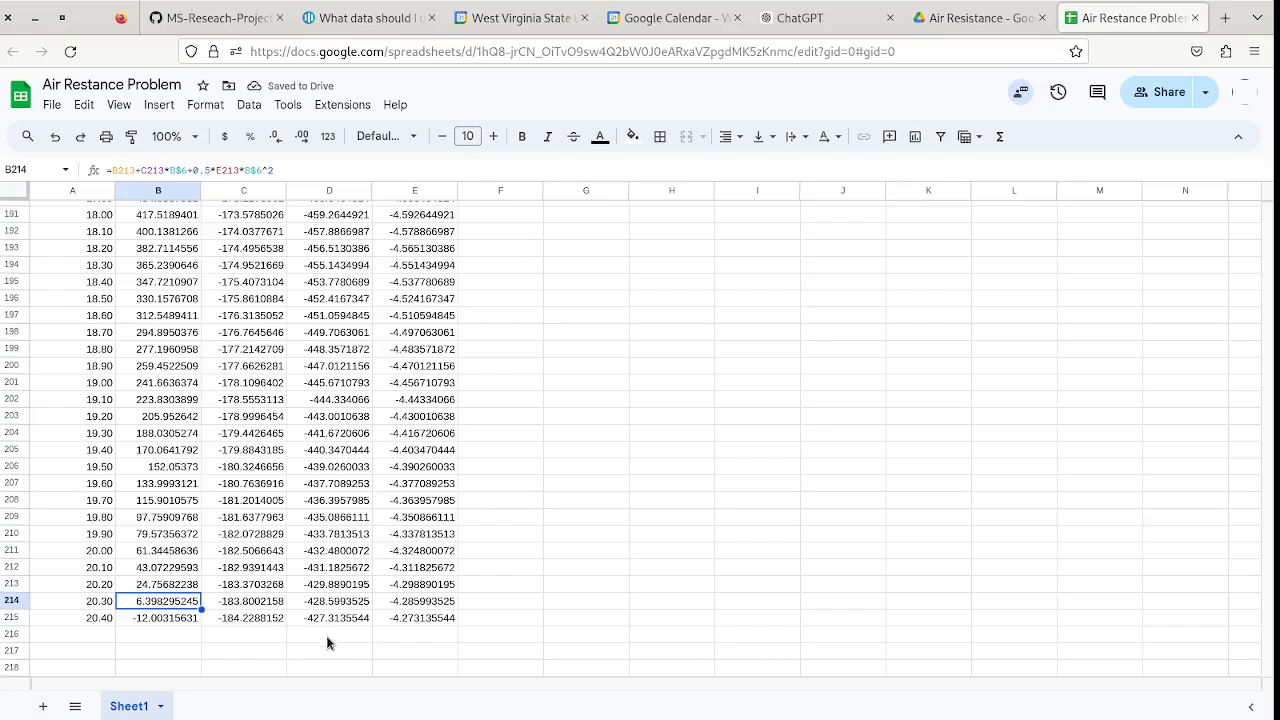
left_click(266, 605)
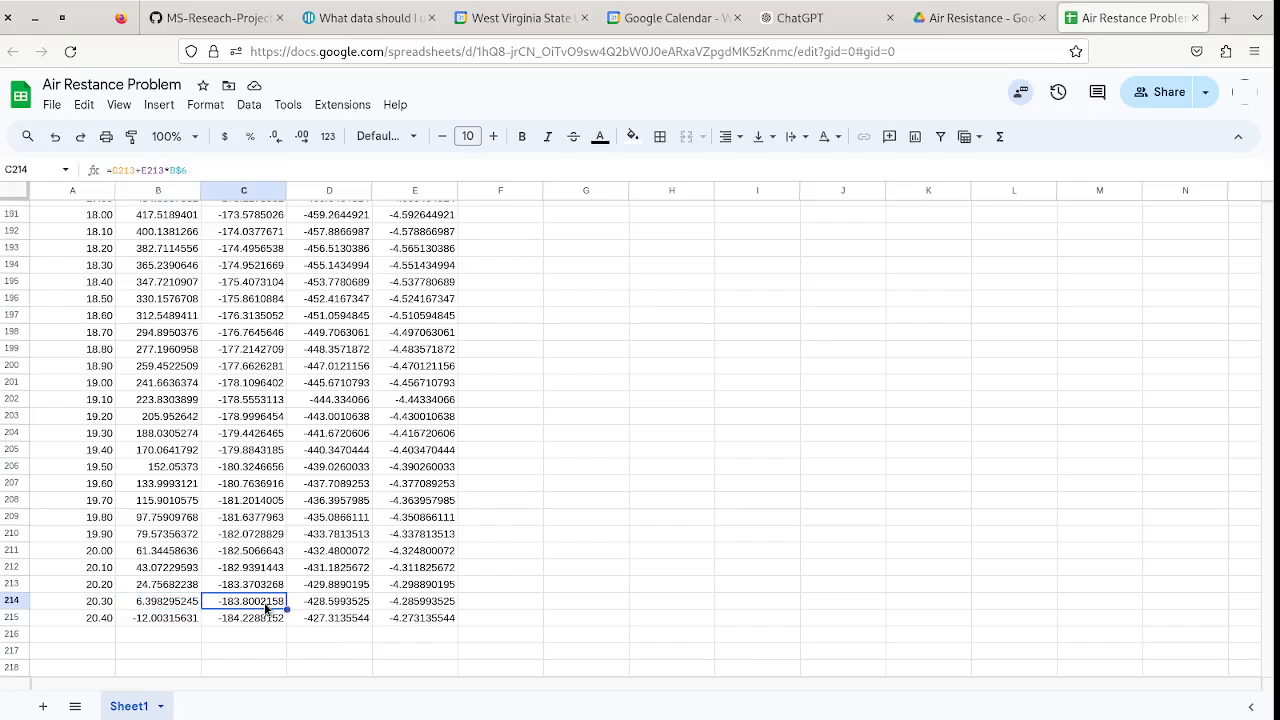
Answer when they land by entering =A214 in cell C4, referencing the time in row 214.
scroll(266, 607, "up", 20)
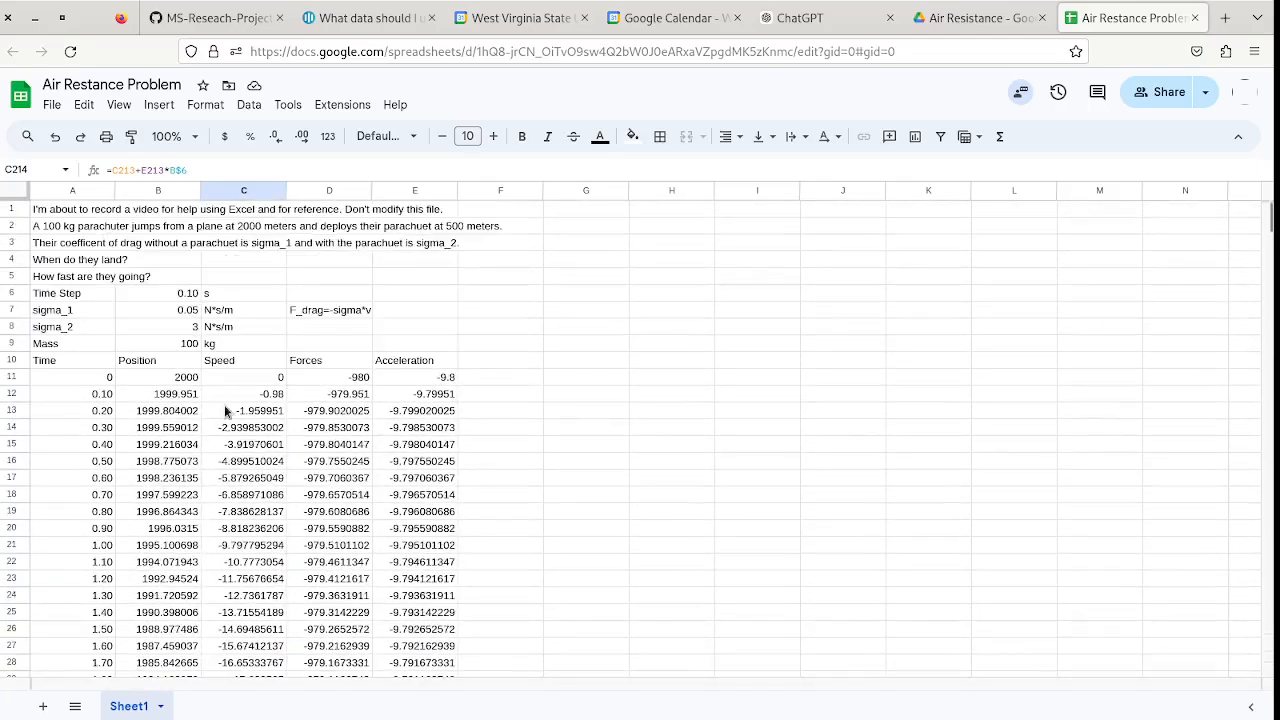
left_click(211, 263)
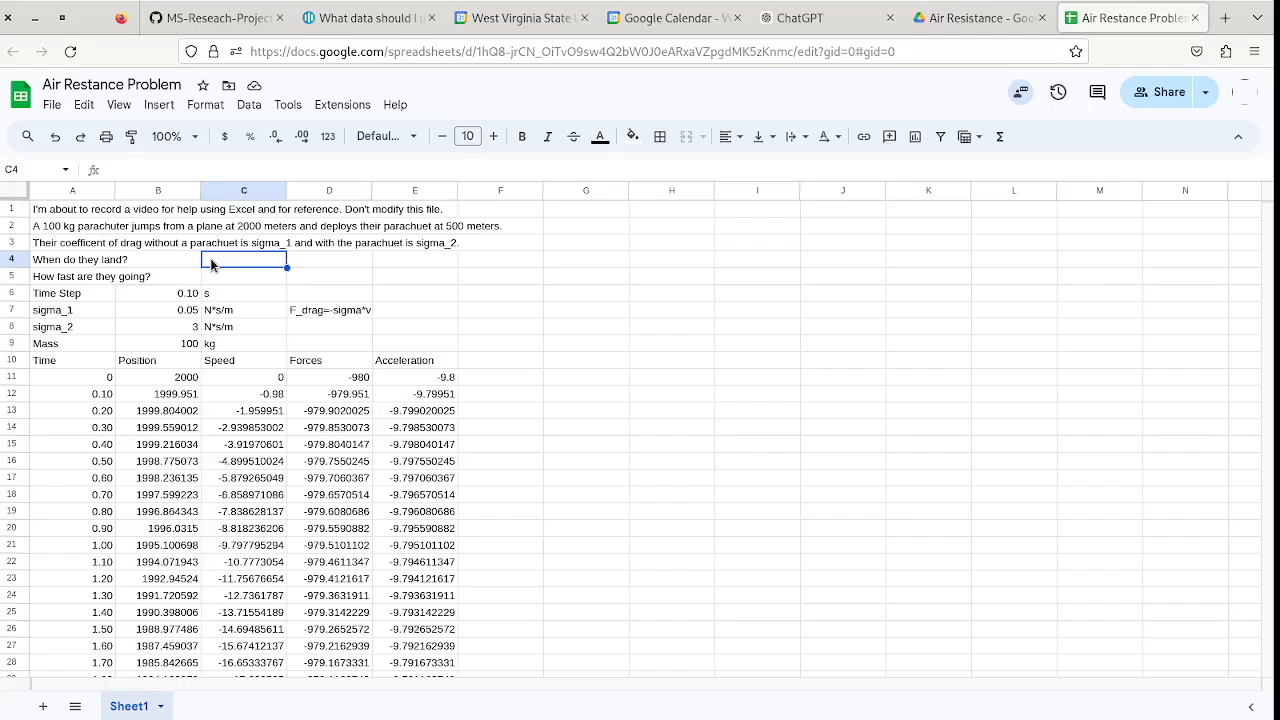
type("=")
scroll(105, 493, "down", 10)
scroll(105, 493, "down", 20)
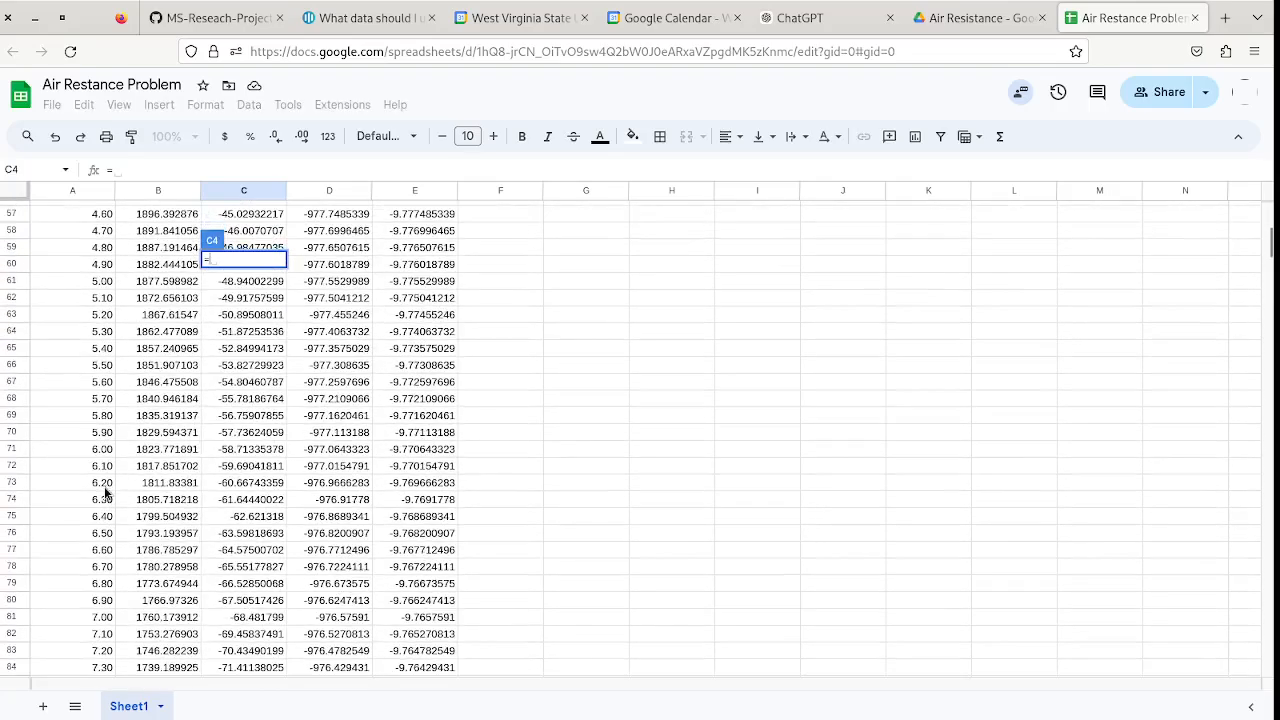
scroll(105, 493, "down", 20)
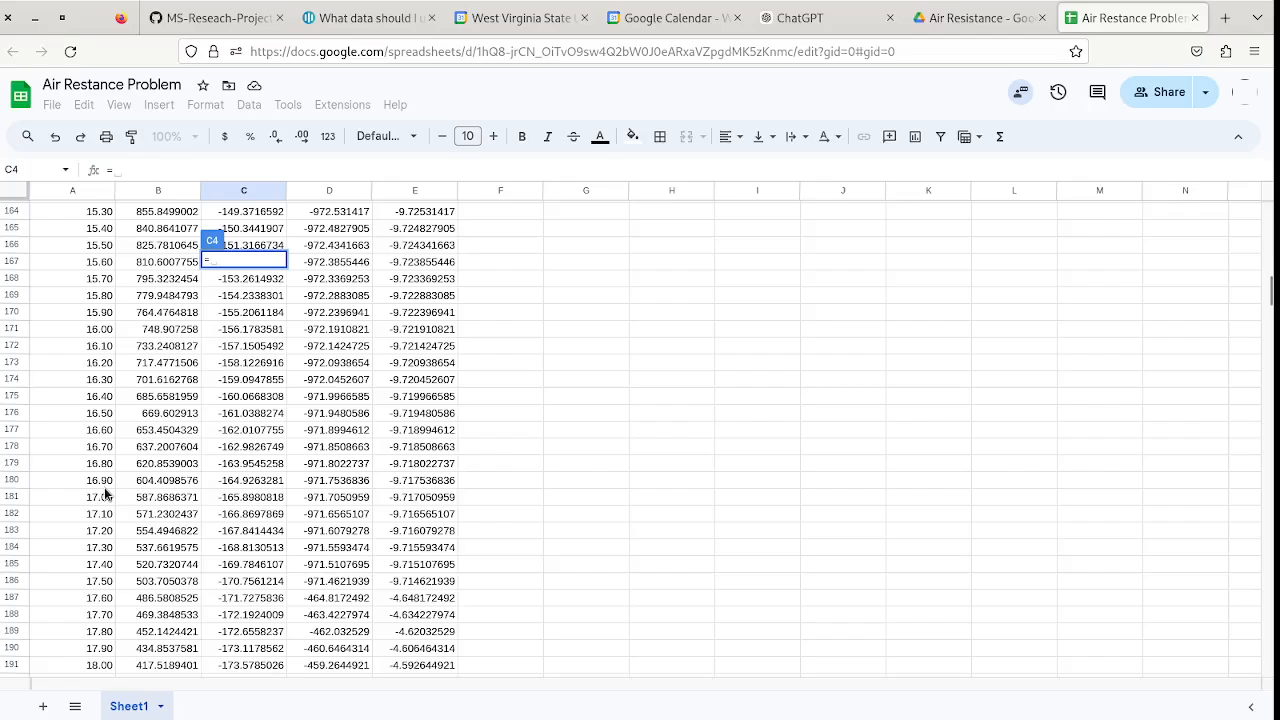
scroll(110, 363, "up", 5)
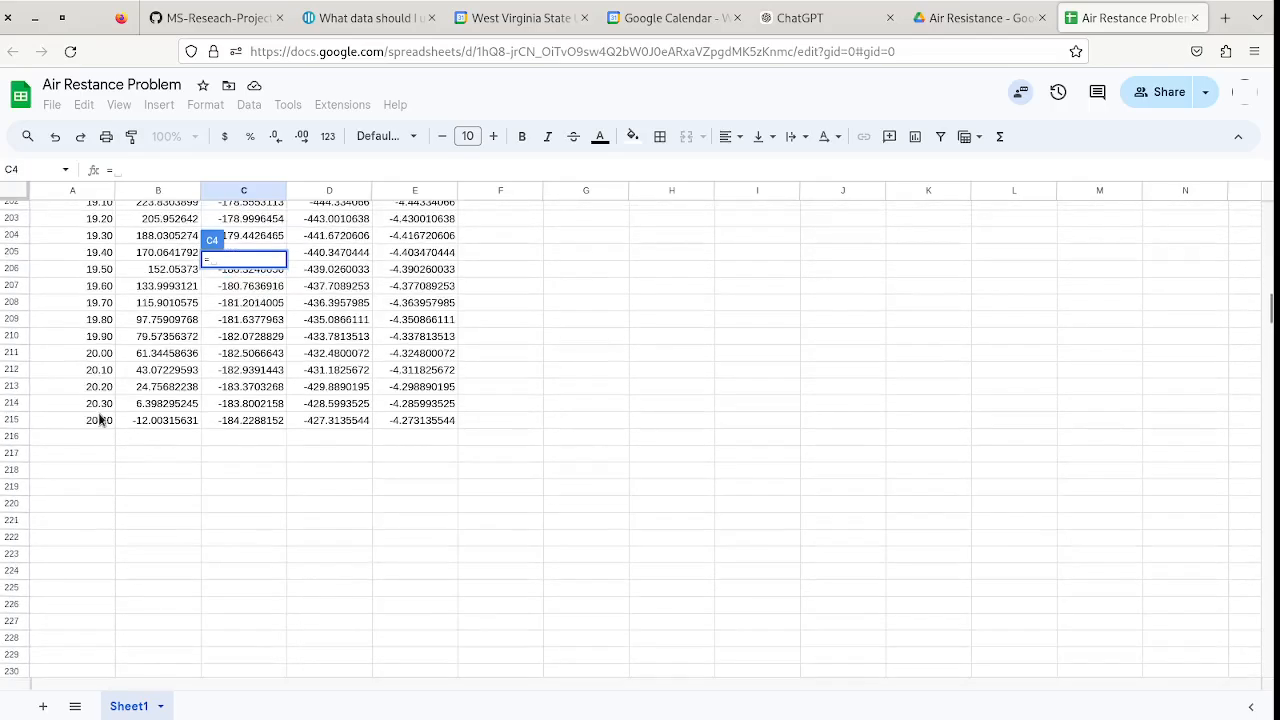
left_click(100, 407)
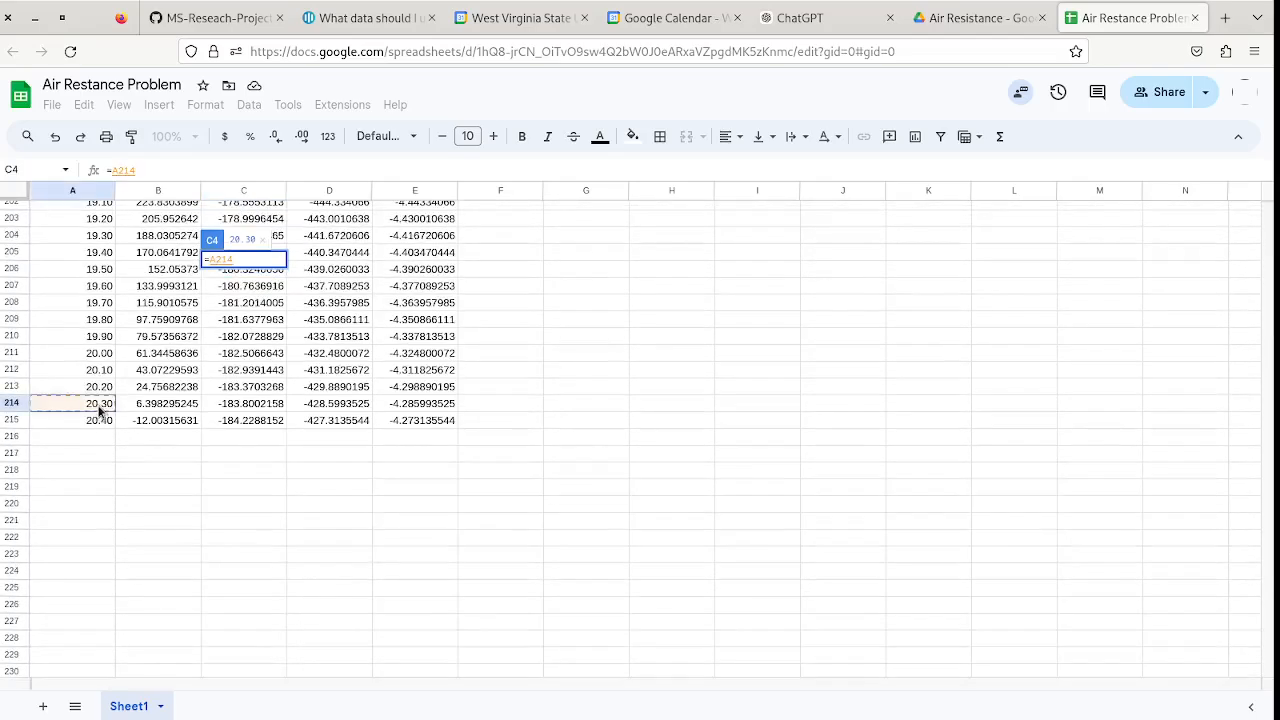
key("Return")
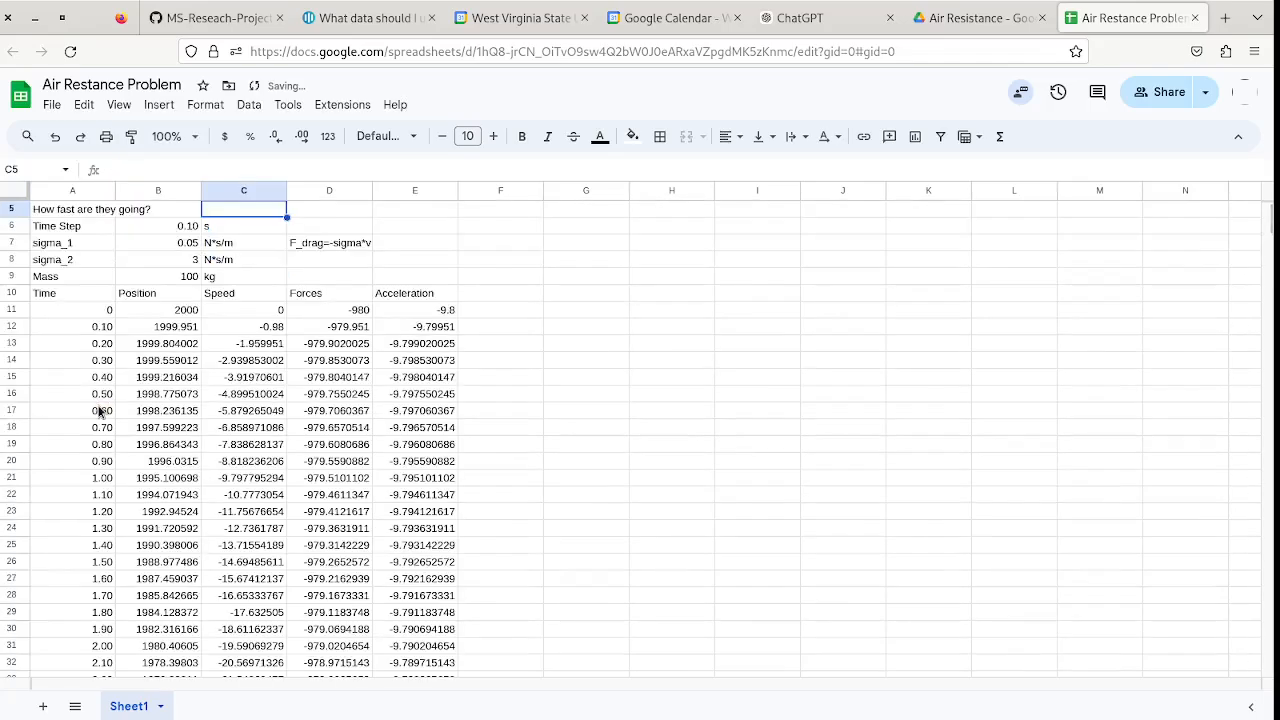
Answer how fast they are going by entering =C214 in cell C5, referencing the speed in row 214.
scroll(100, 410, "up", 1)
type("=")
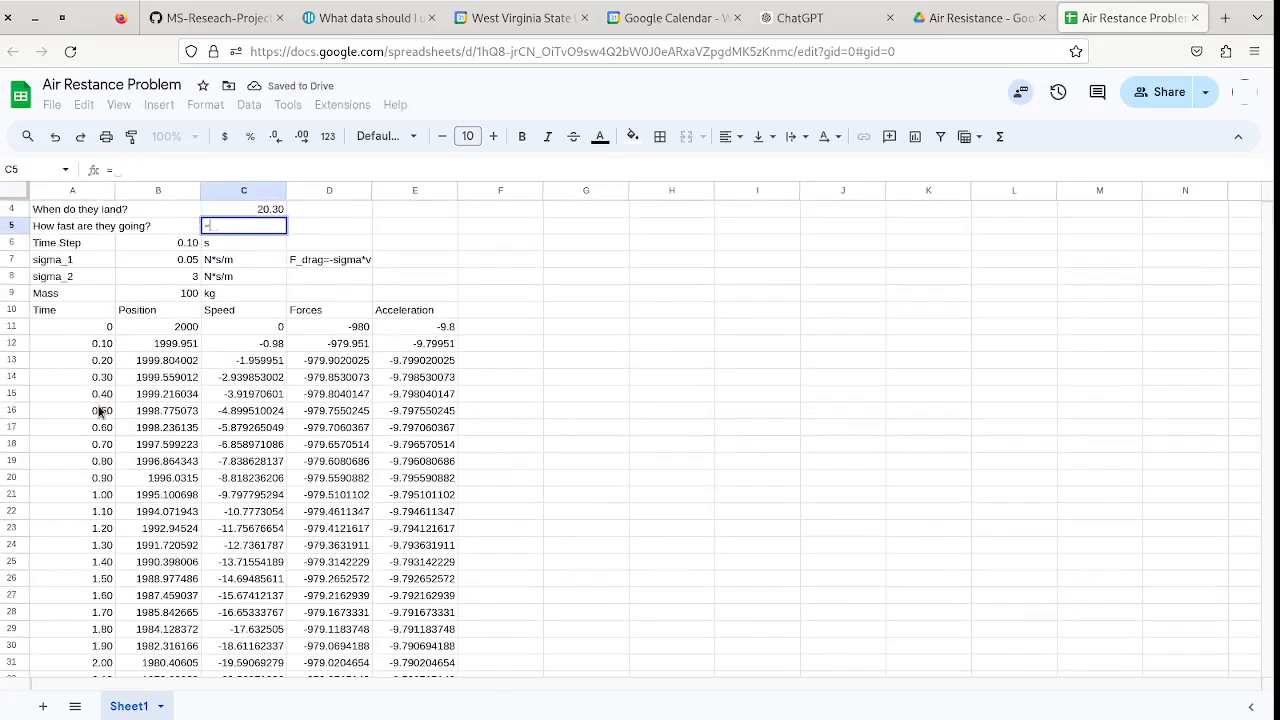
scroll(110, 456, "down", 20)
scroll(150, 480, "down", 20)
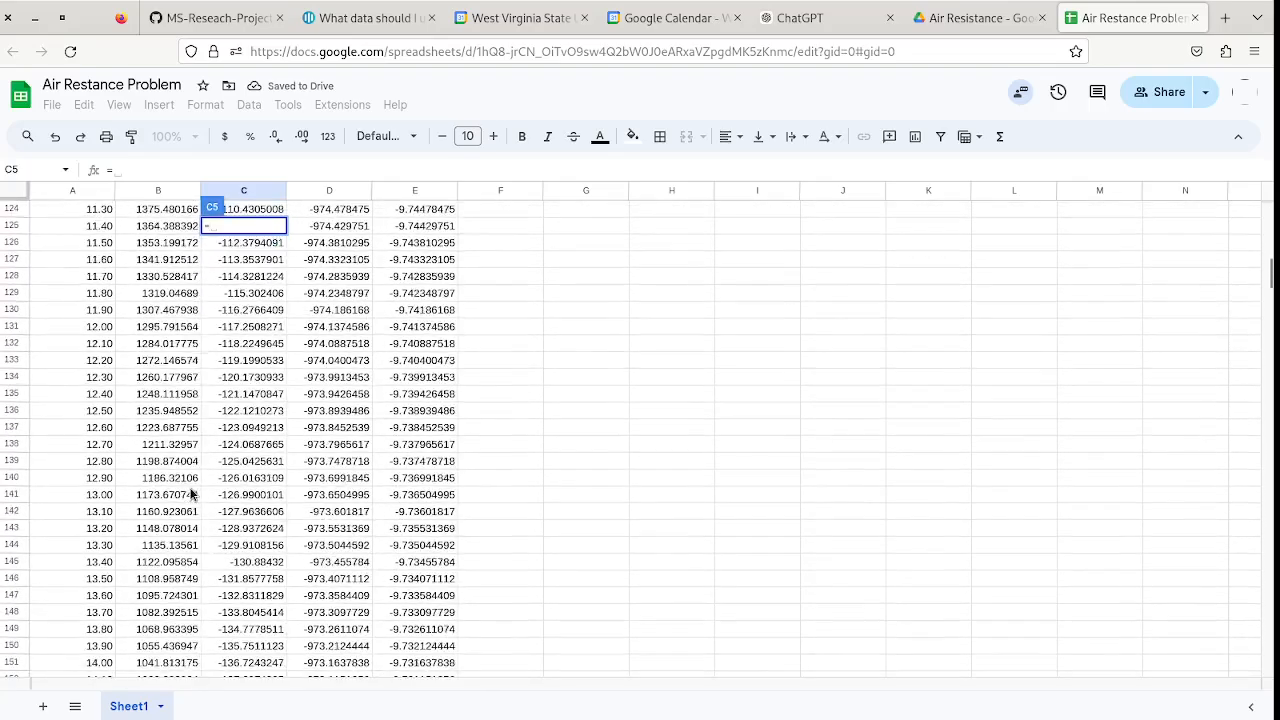
scroll(190, 487, "down", 2)
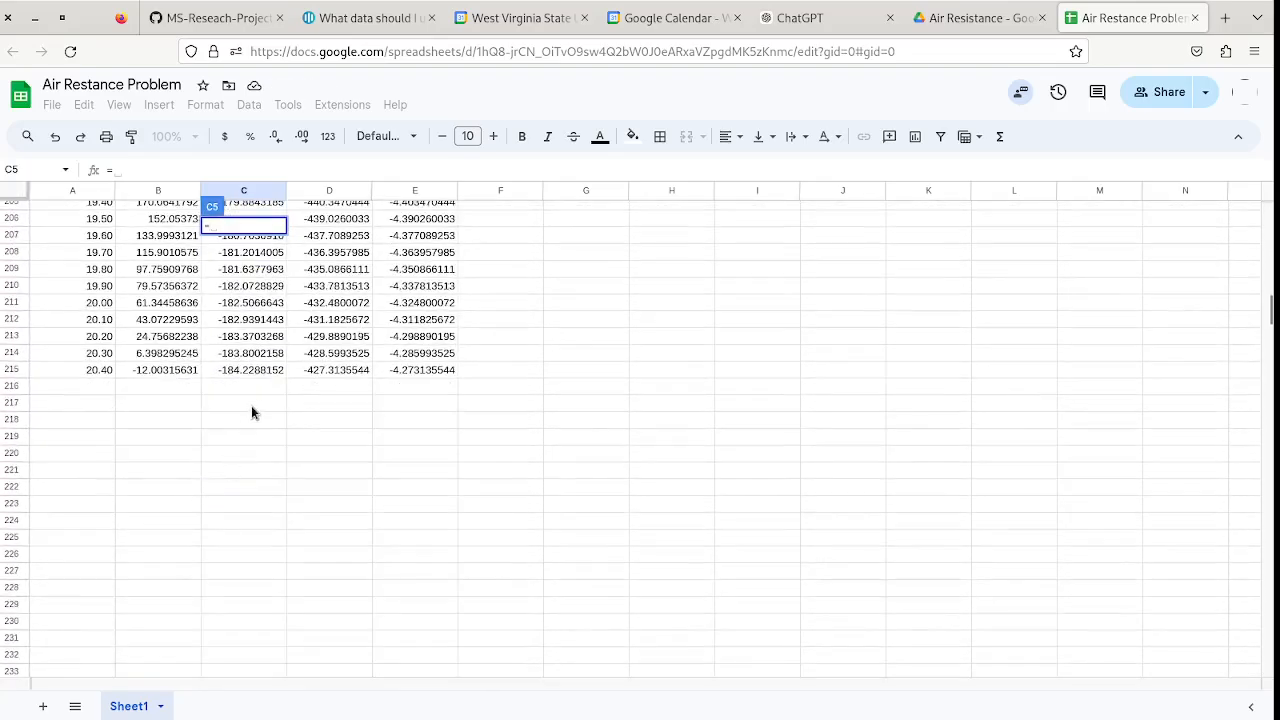
left_click(259, 357)
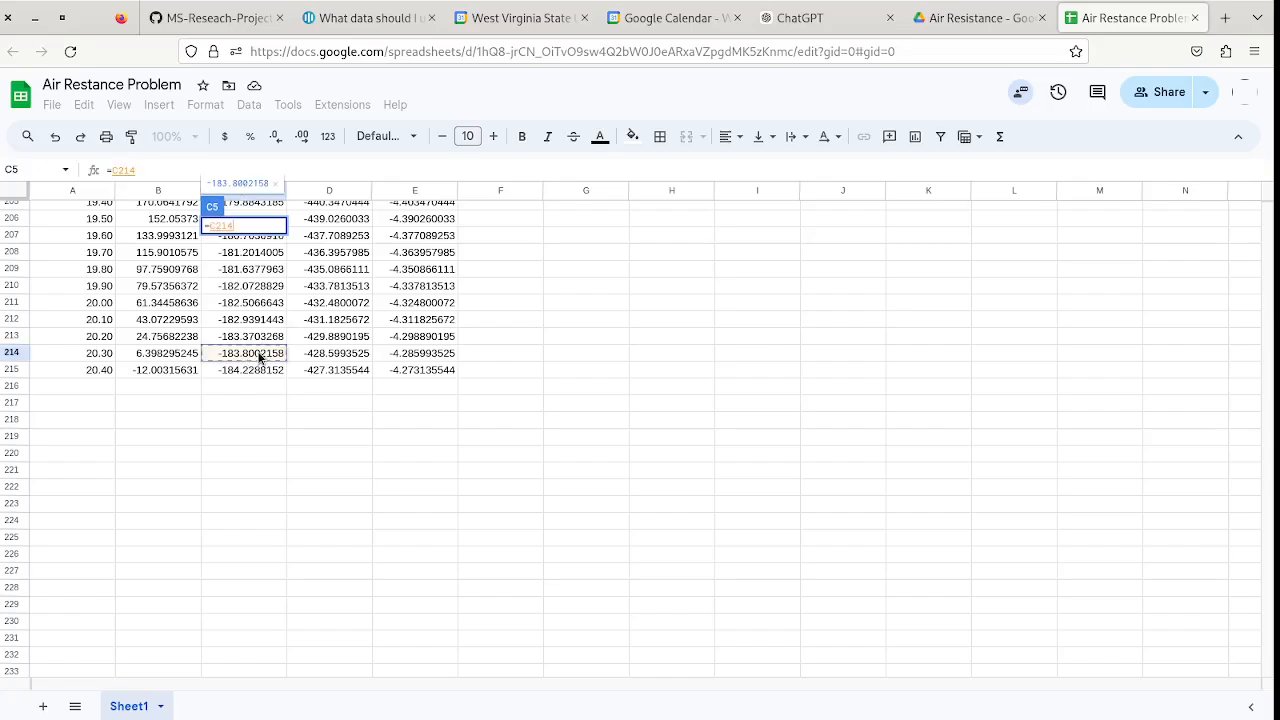
key("Return")
scroll(268, 362, "up", 2)
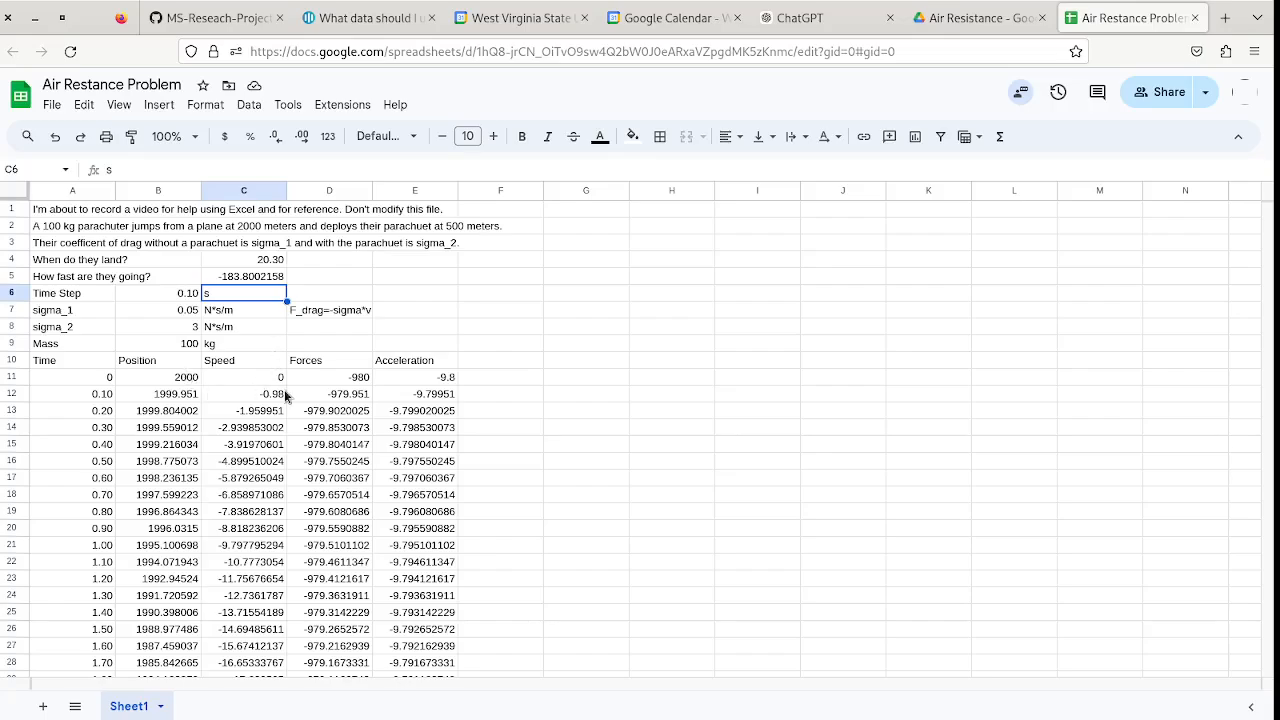
scroll(284, 395, "down", 3)
scroll(284, 390, "up", 3)
left_click(317, 447)
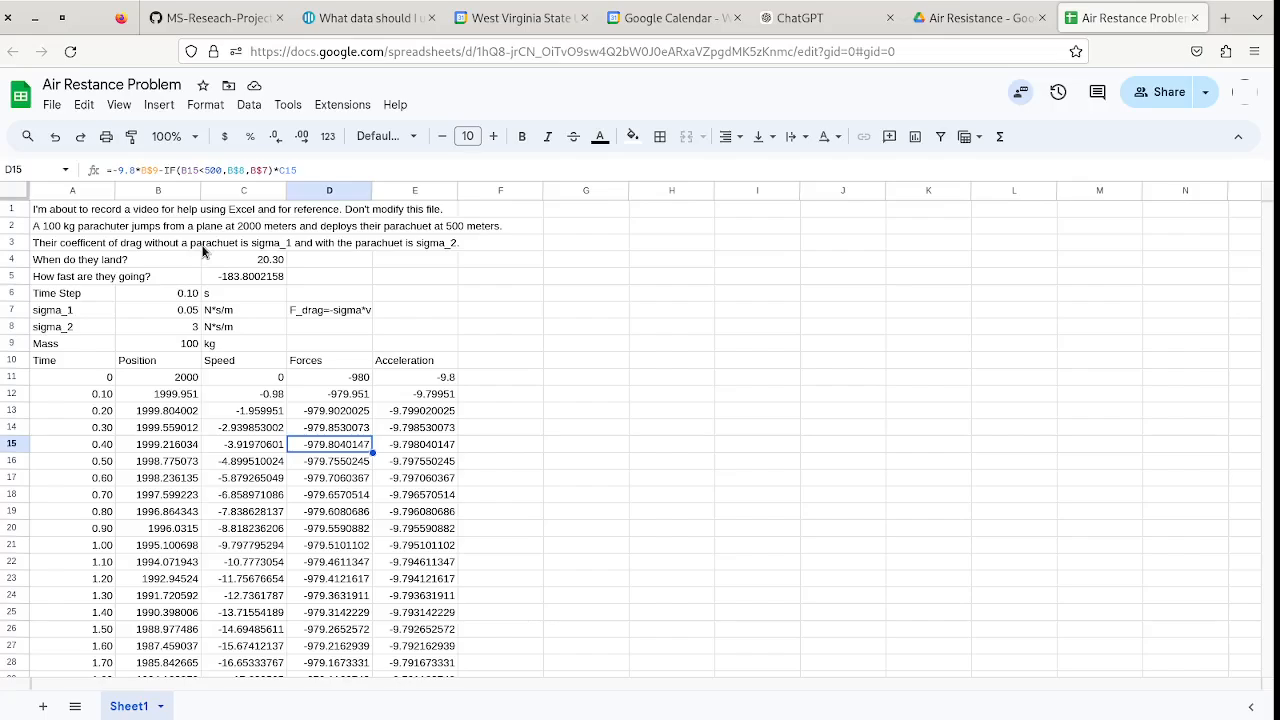
Open the position formula in cell B12 for editing and start an IF function in front of the existing expression.
double_click(167, 397)
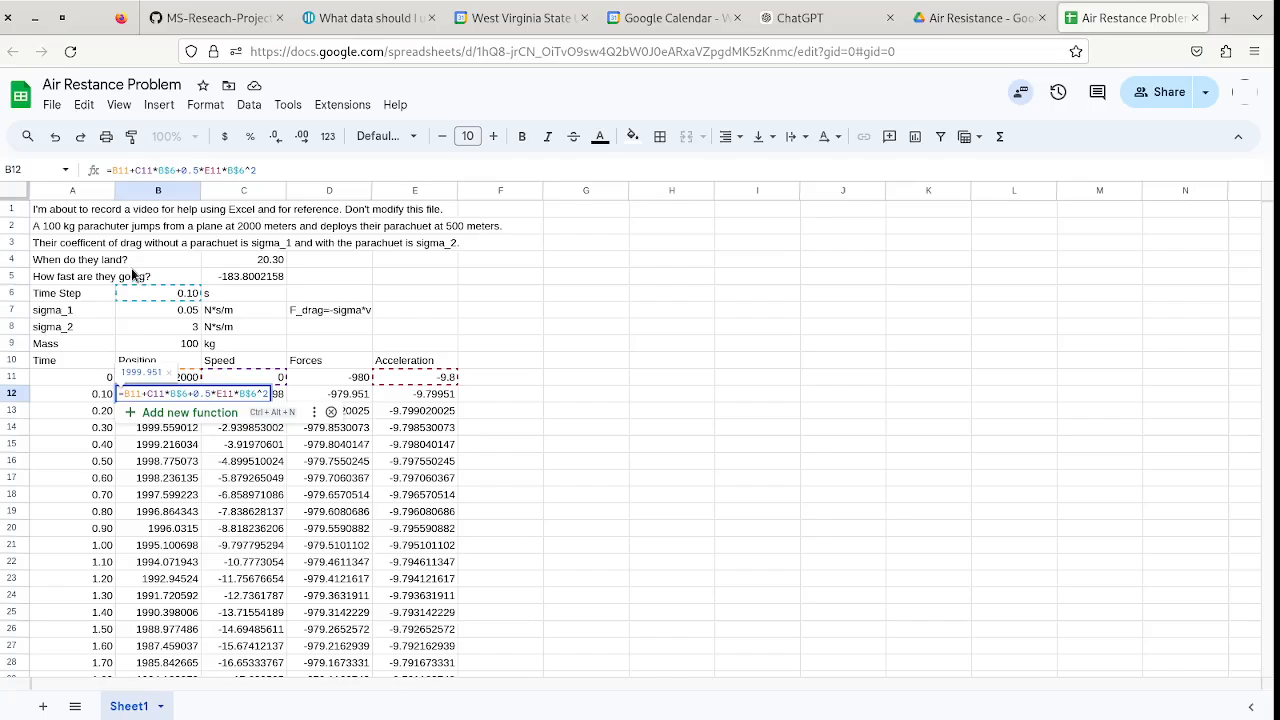
left_click(112, 170)
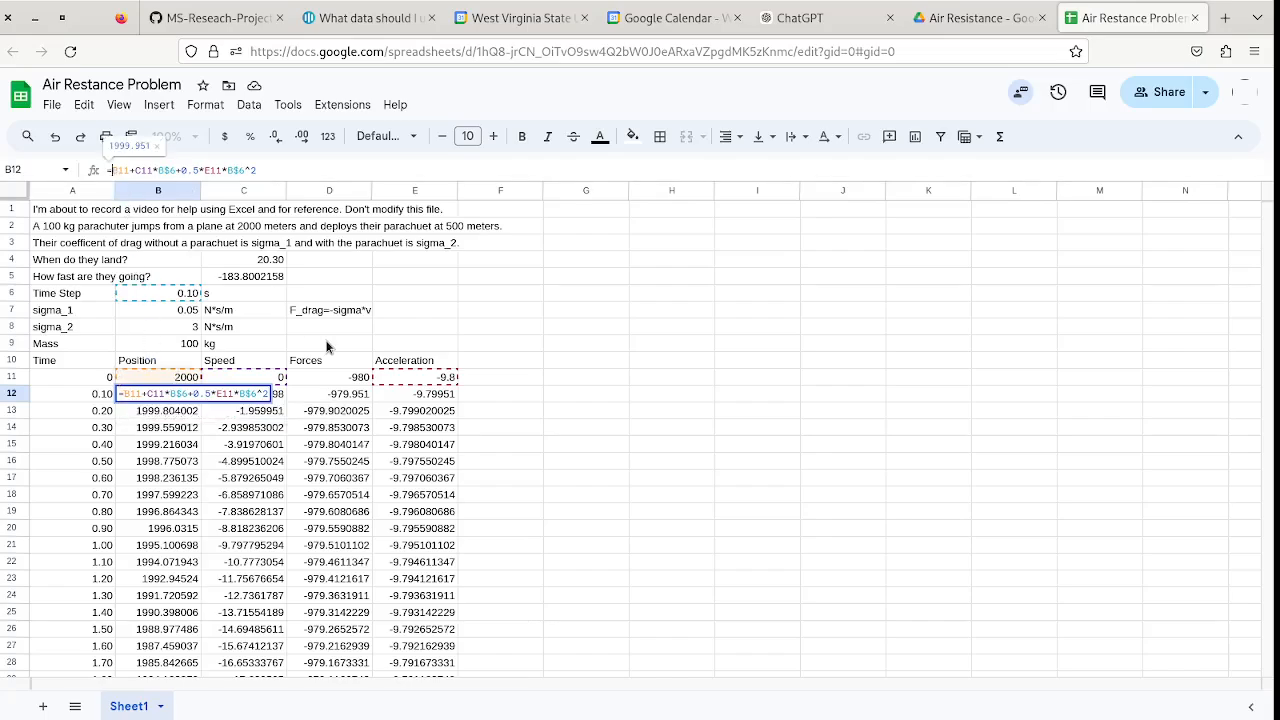
type("if")
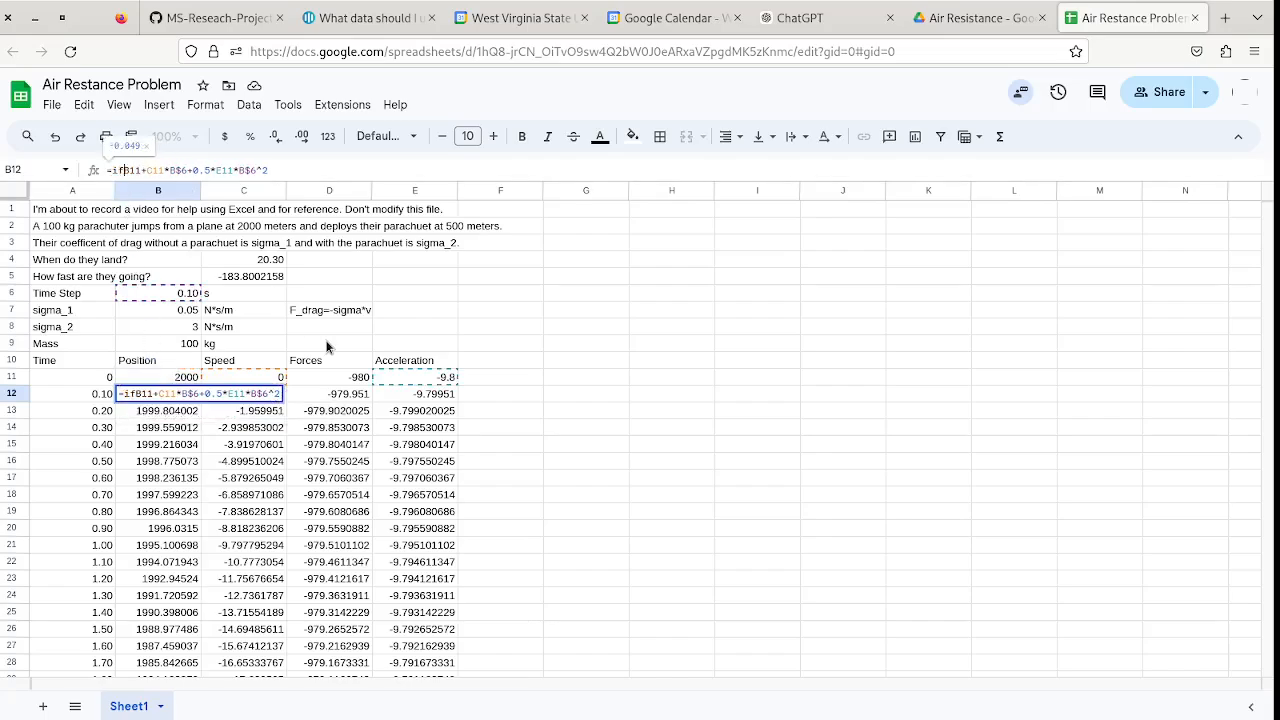
key("BackSpace")
key("BackSpace")
type("If(")
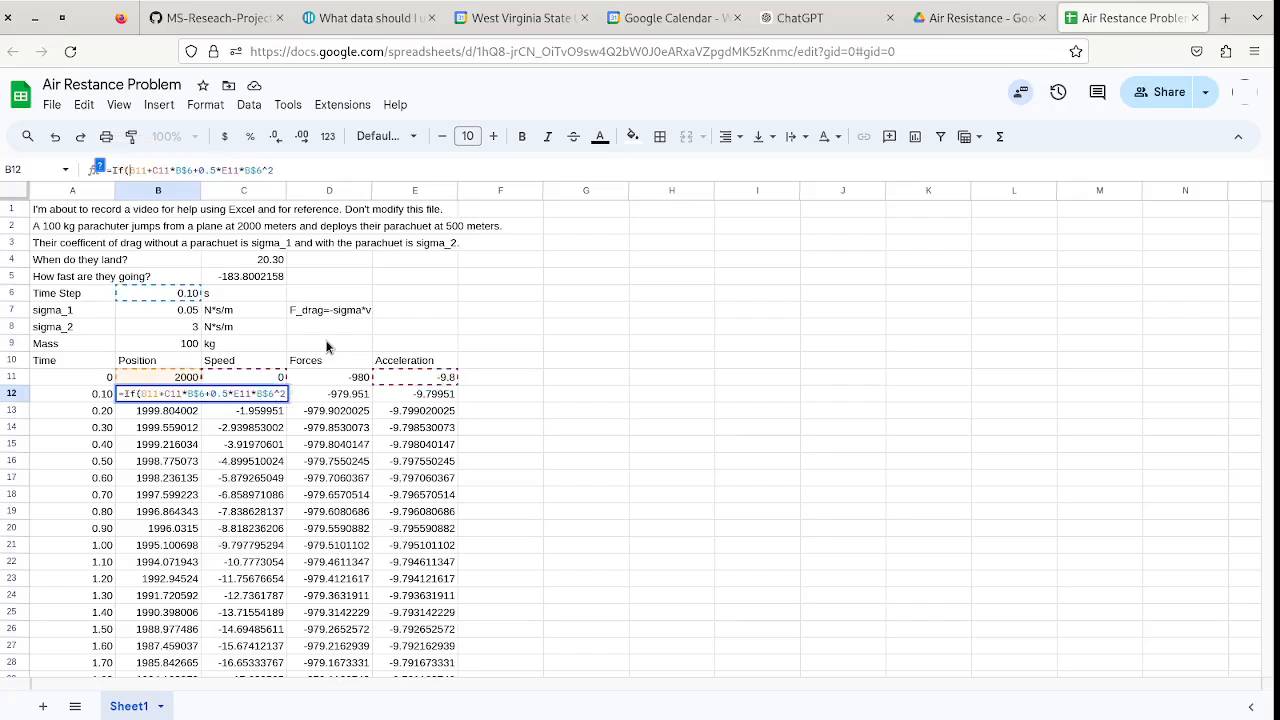
Complete the IF in B12 so it returns 0 when B11+C11*B$6+0.5*E11*B$6^2 is <0, and that same expression otherwise.
key("shift+End")
key("ctrl+c")
key("Right")
type("<0")
type(",0,")
type("0")
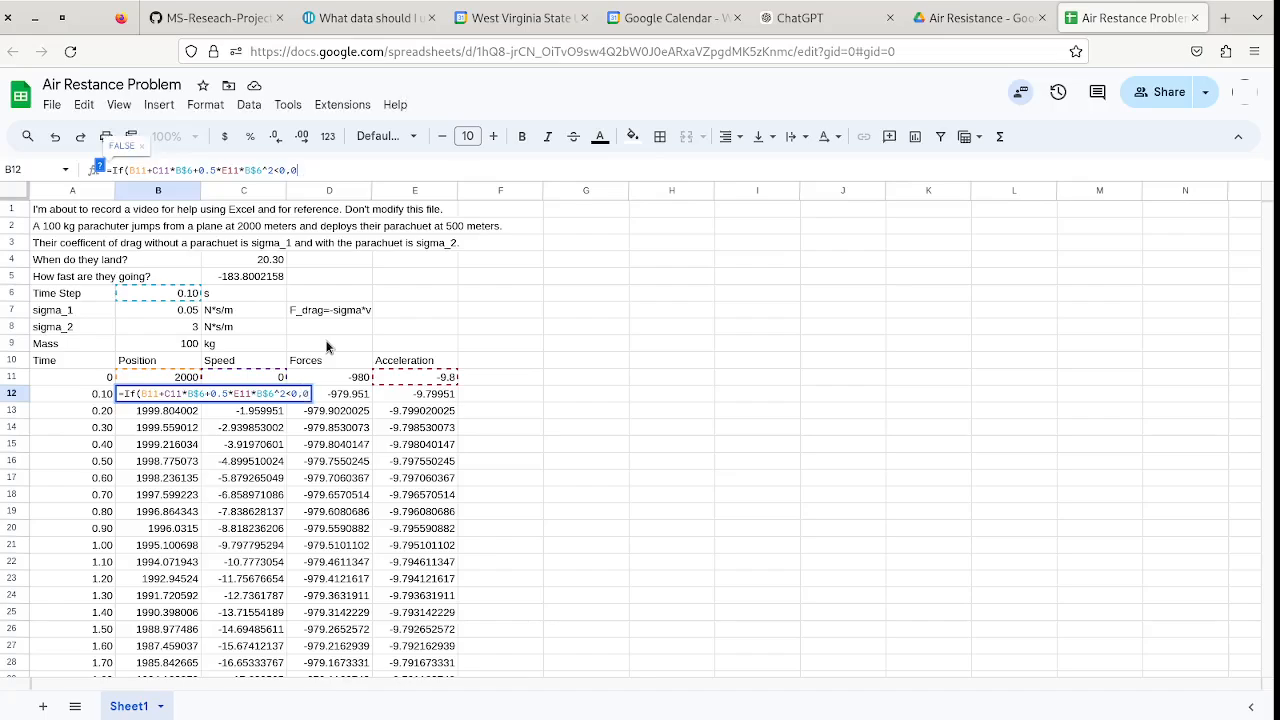
type(",")
key("ctrl+v")
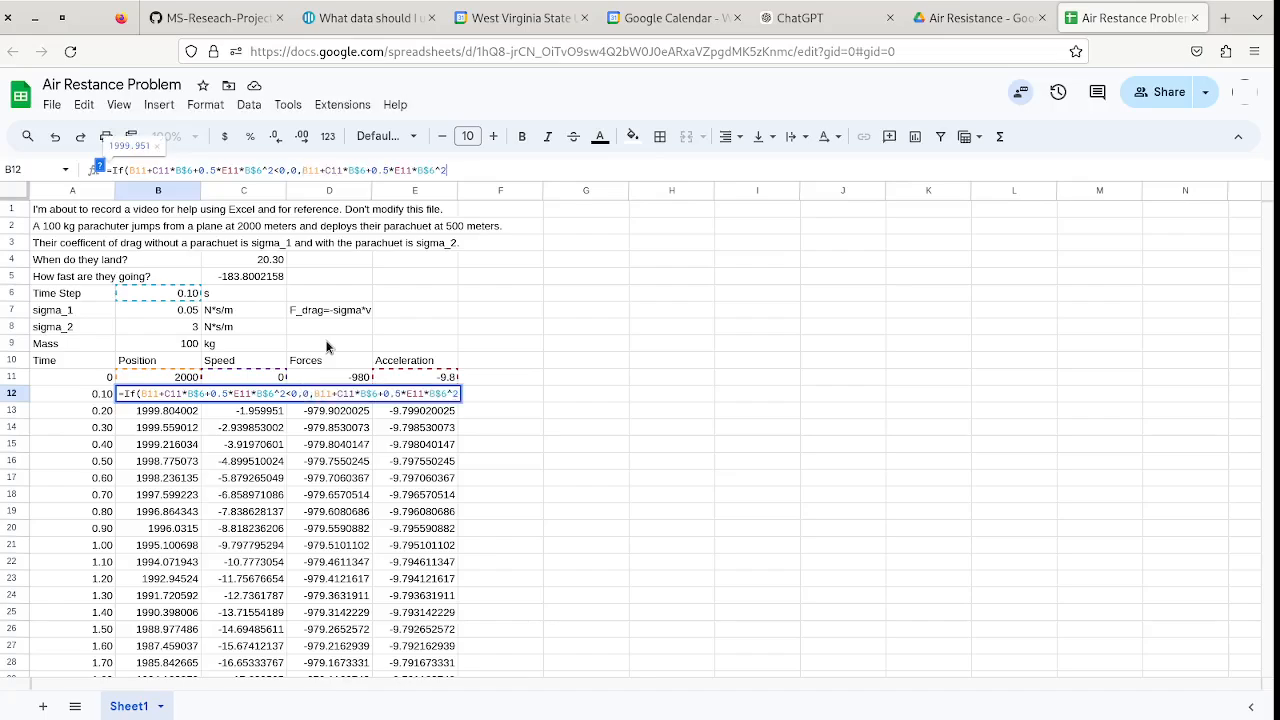
type(")")
Change the comparison in B12's IF condition to <=0 and enter the formula.
type("=")
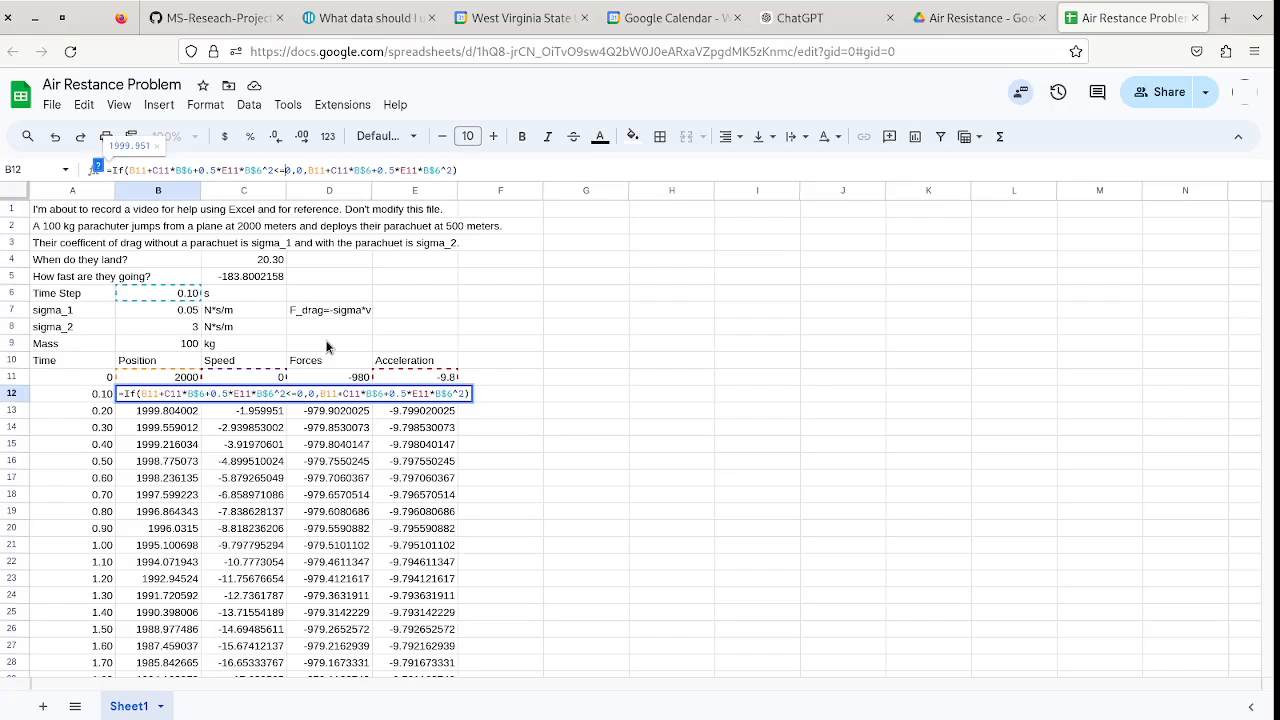
key("Right")
key("Right")
key("Return")
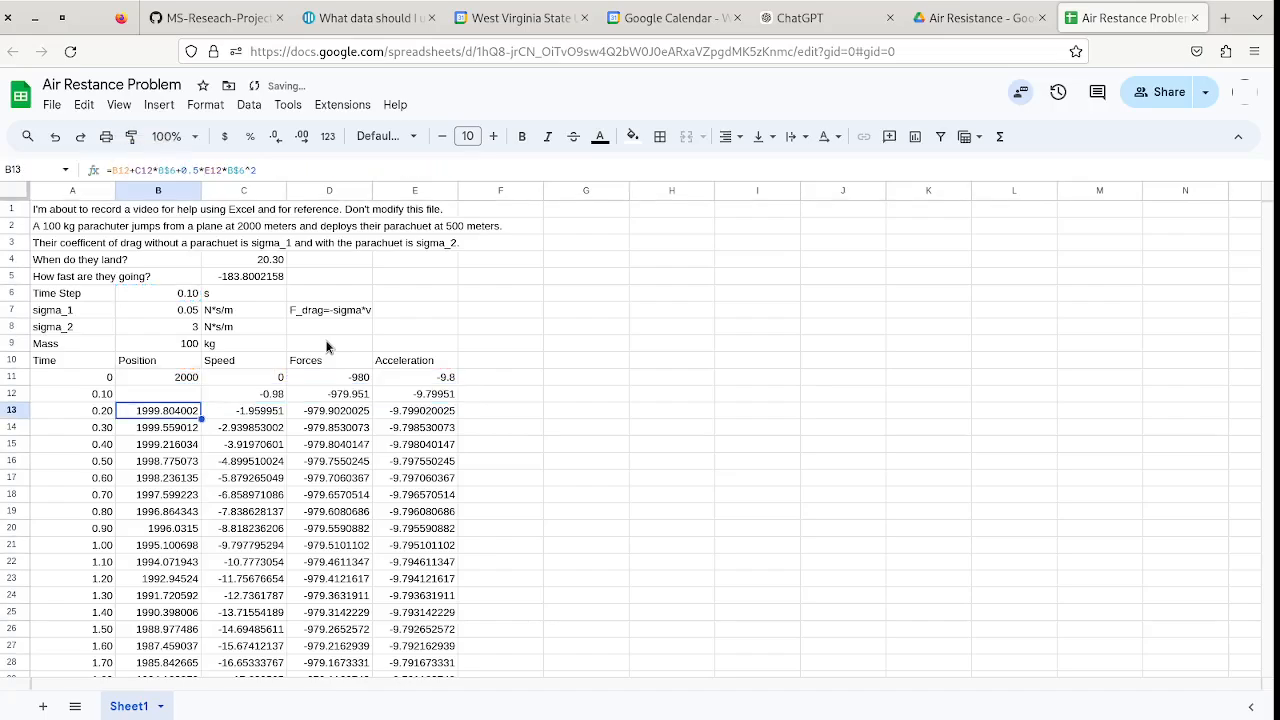
Fill the IF position formula from B12 down column B to row 215 and check the last rows.
key("Up")
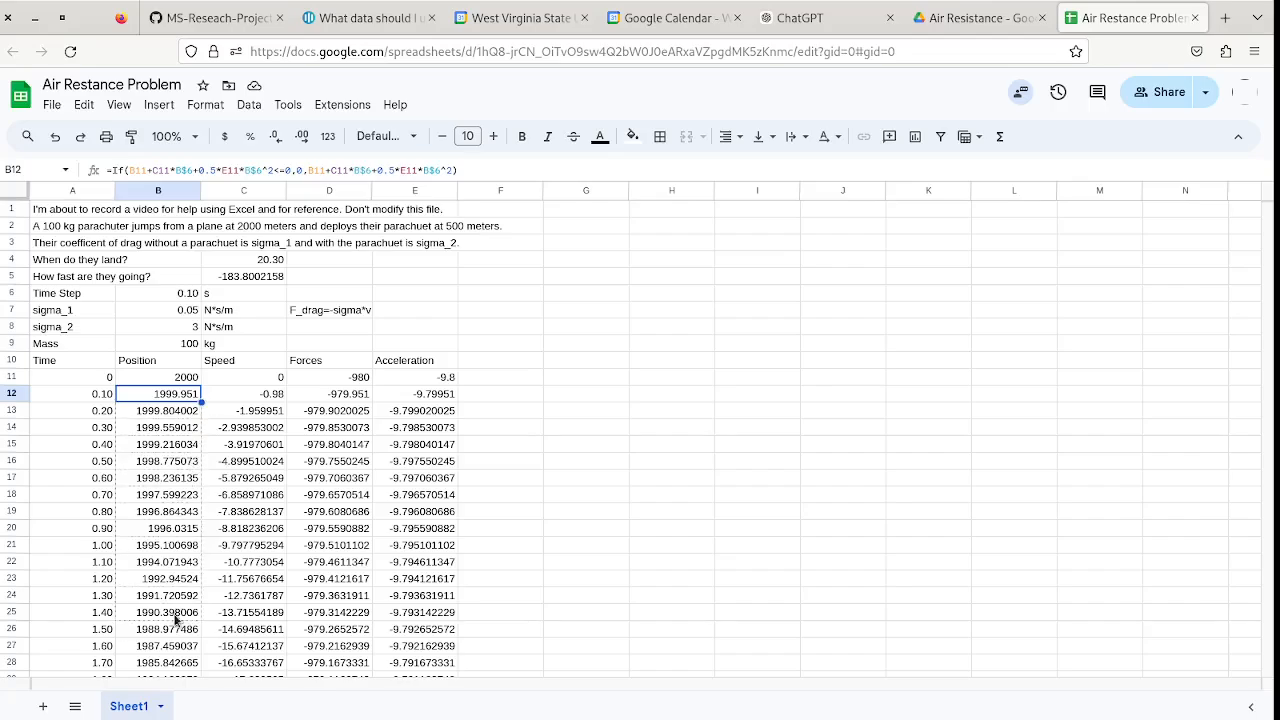
scroll(172, 672, "down", 4)
left_click_drag(158, 710, 179, 367)
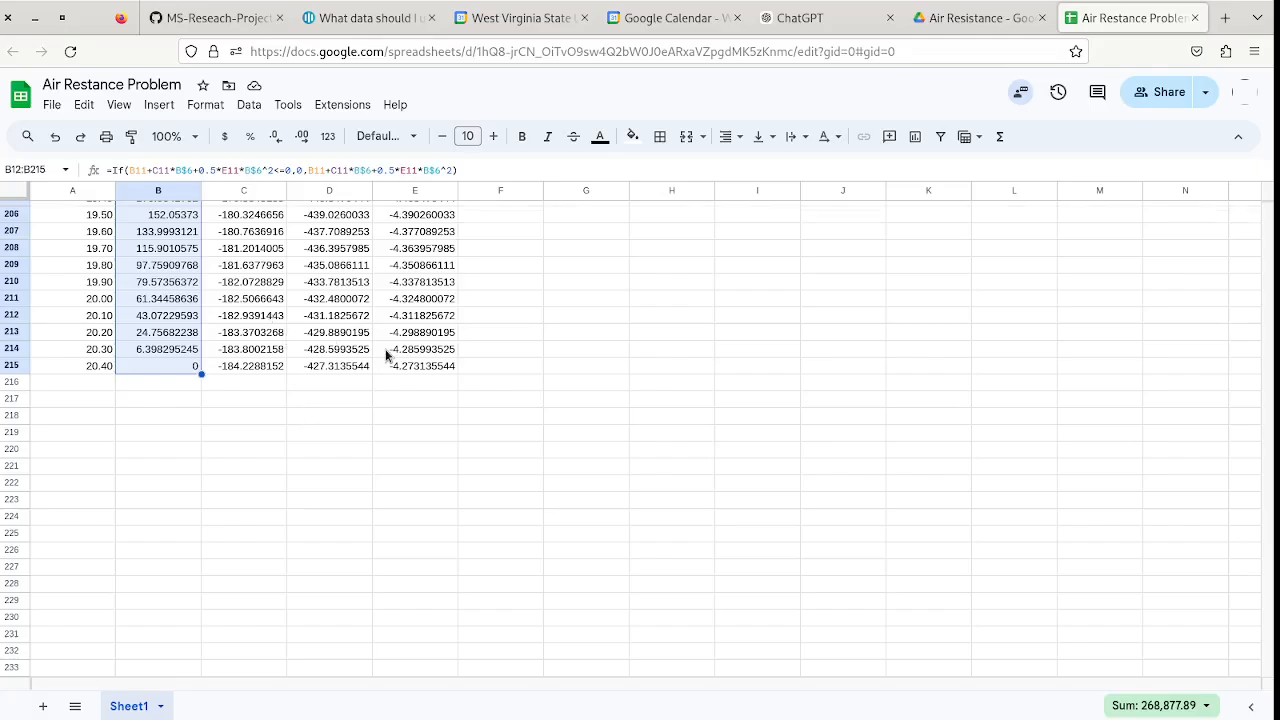
scroll(385, 352, "up", 5)
scroll(385, 349, "down", 3)
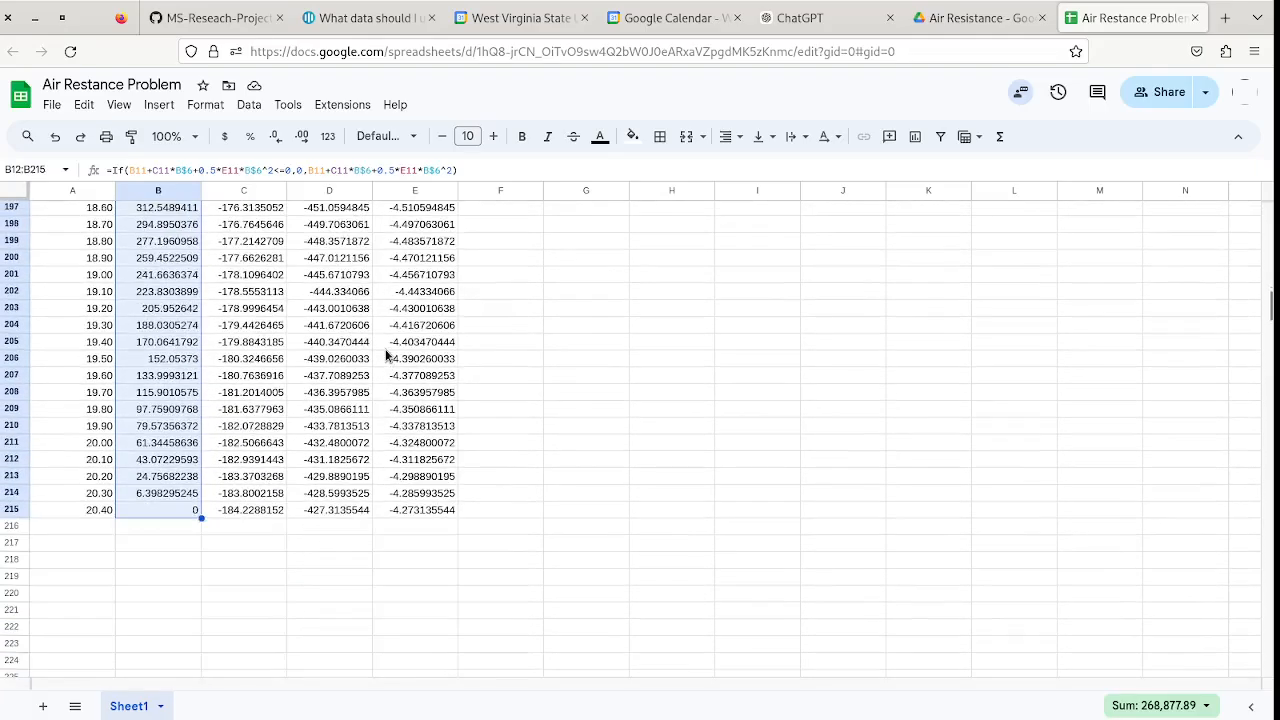
left_click(498, 509)
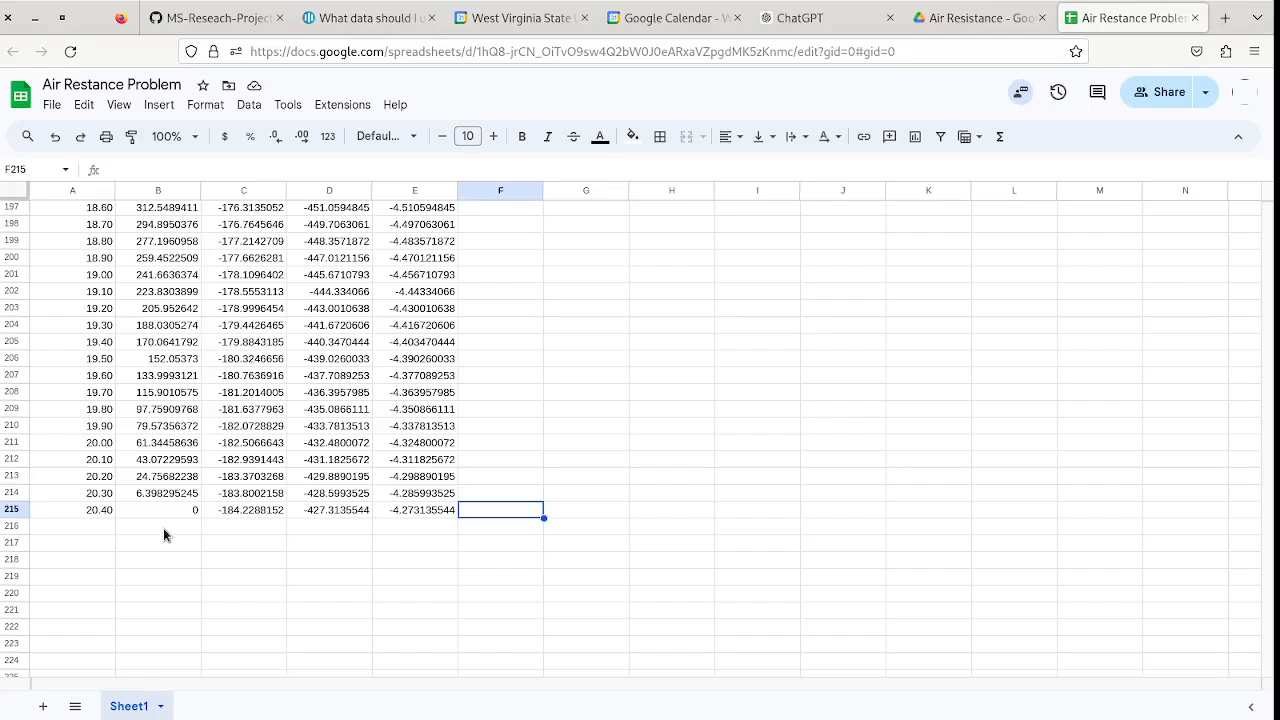
Start an IF formula in cell F11 with the condition that the position B11 is <=0.
scroll(164, 534, "up", 20)
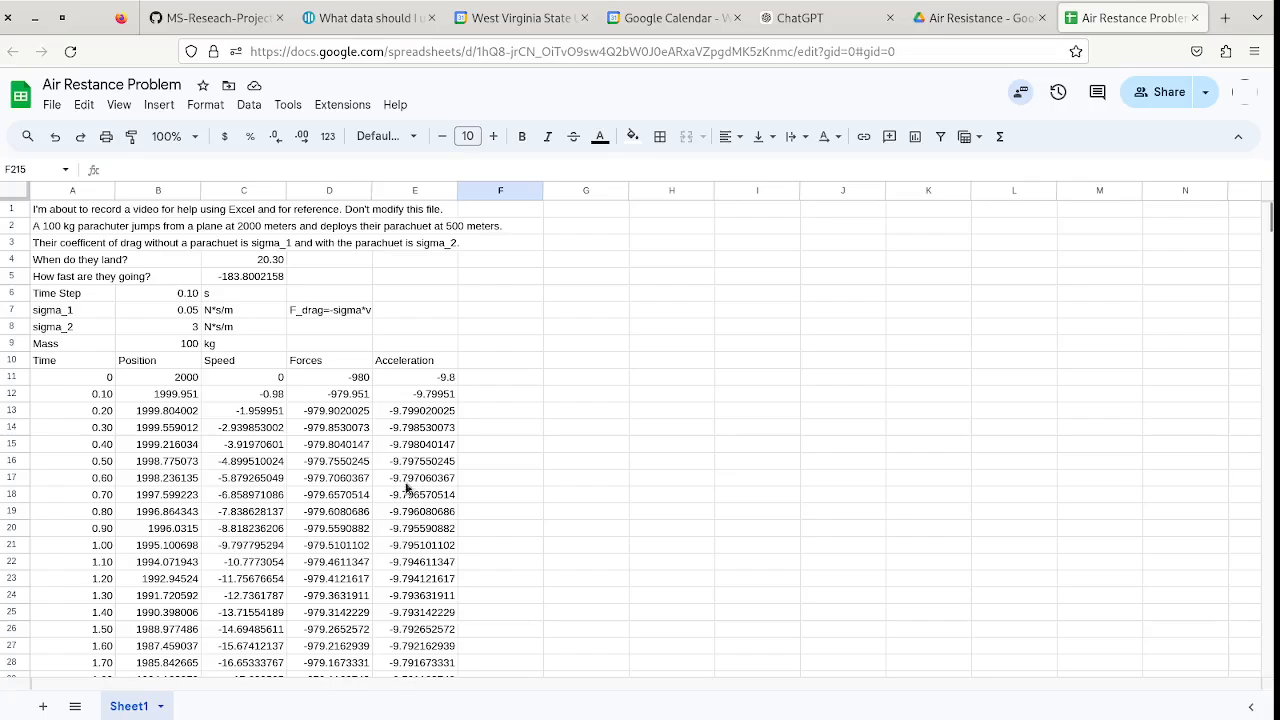
left_click(484, 380)
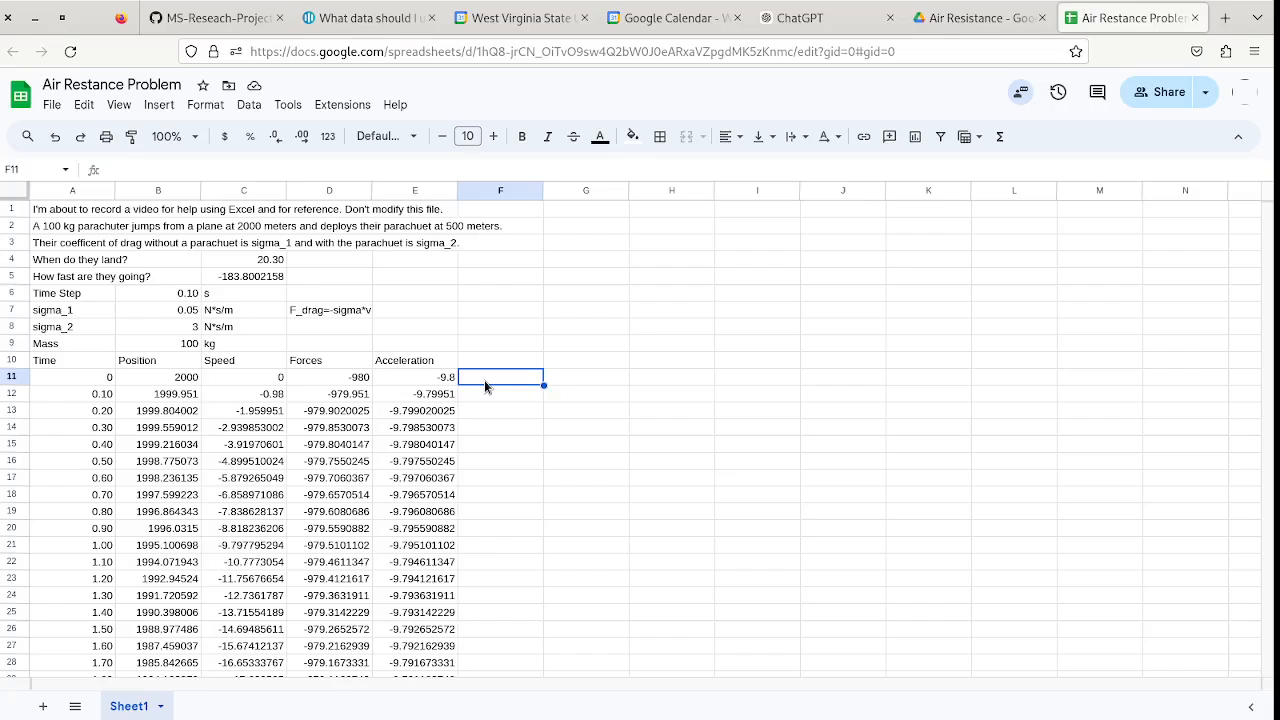
type("=if(")
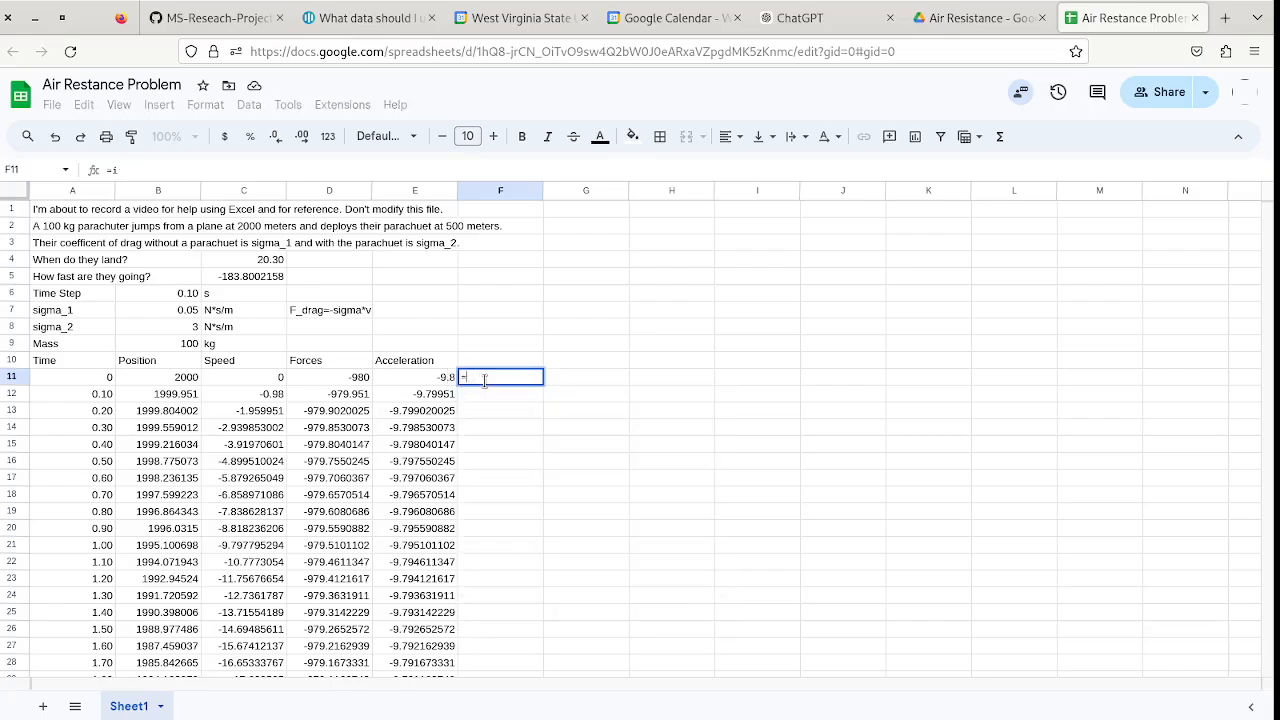
key("BackSpace")
type("(")
key("Left")
key("Left")
key("Left")
key("Left")
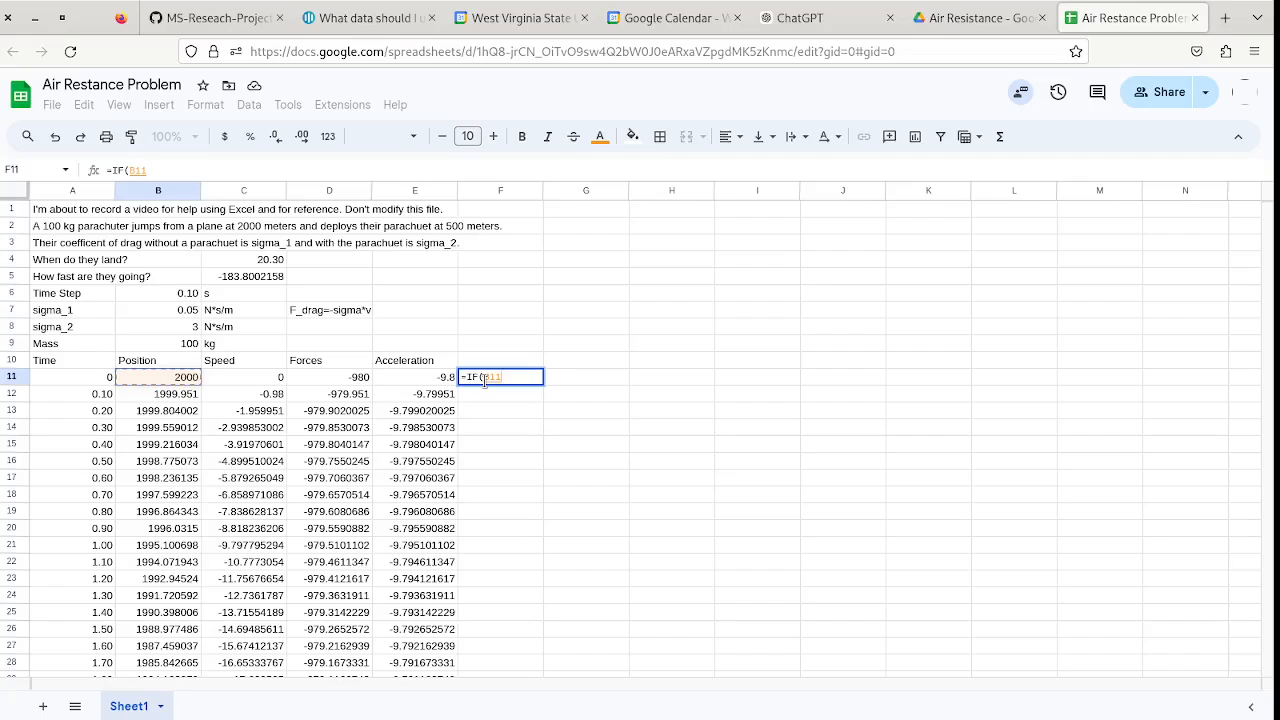
type("<=0")
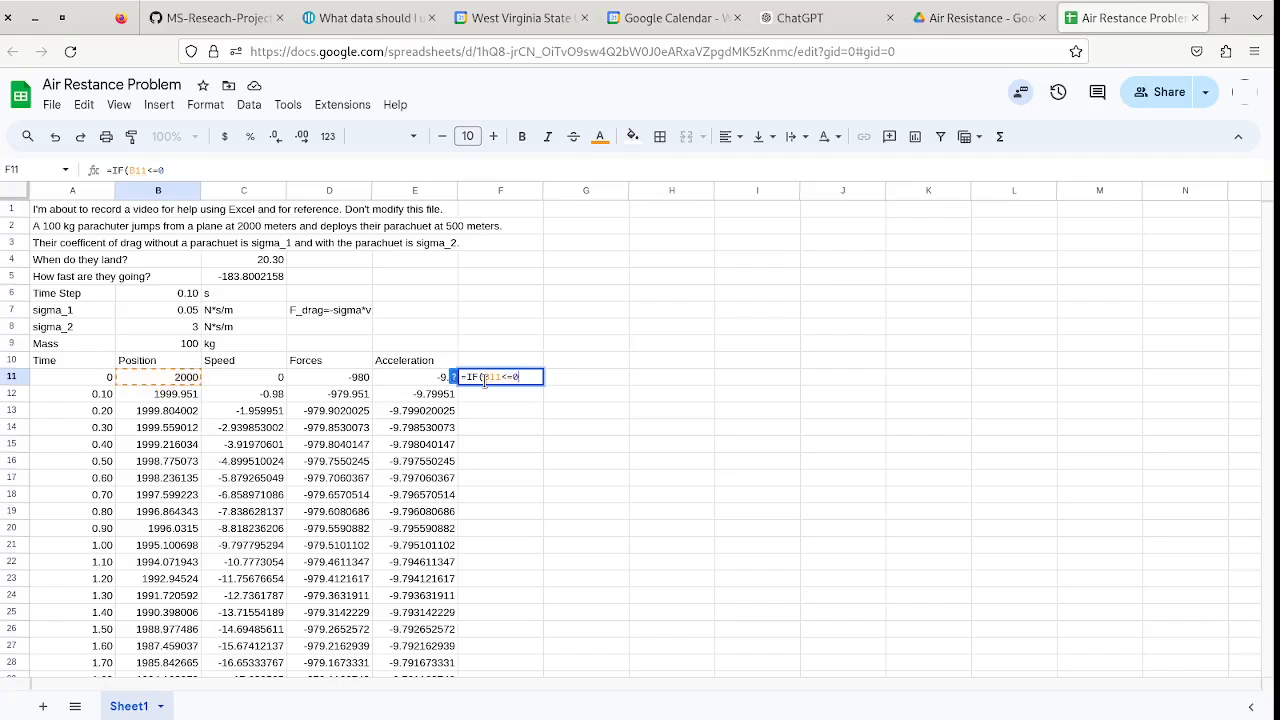
Complete F11 as =IF(B11<=0,A11,F12) and autofill the formula down column F.
type(",")
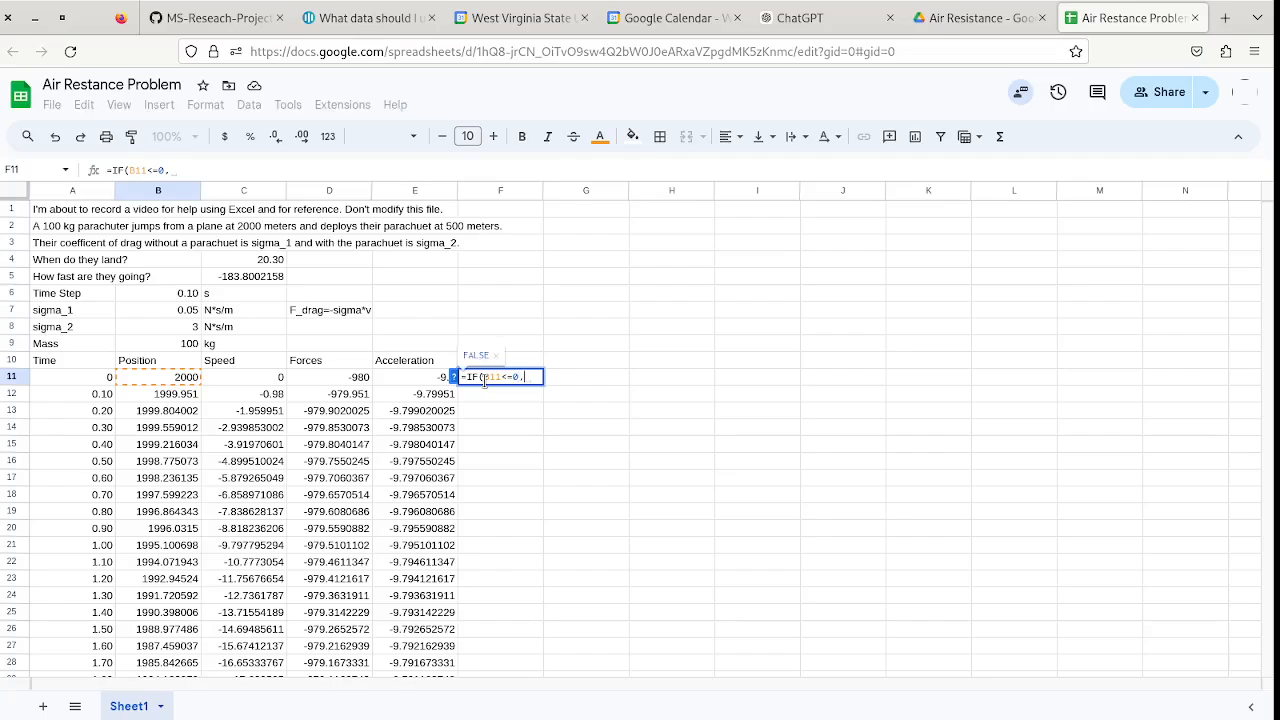
key("Left")
key("Left")
key("Left")
key("Left")
key("Left")
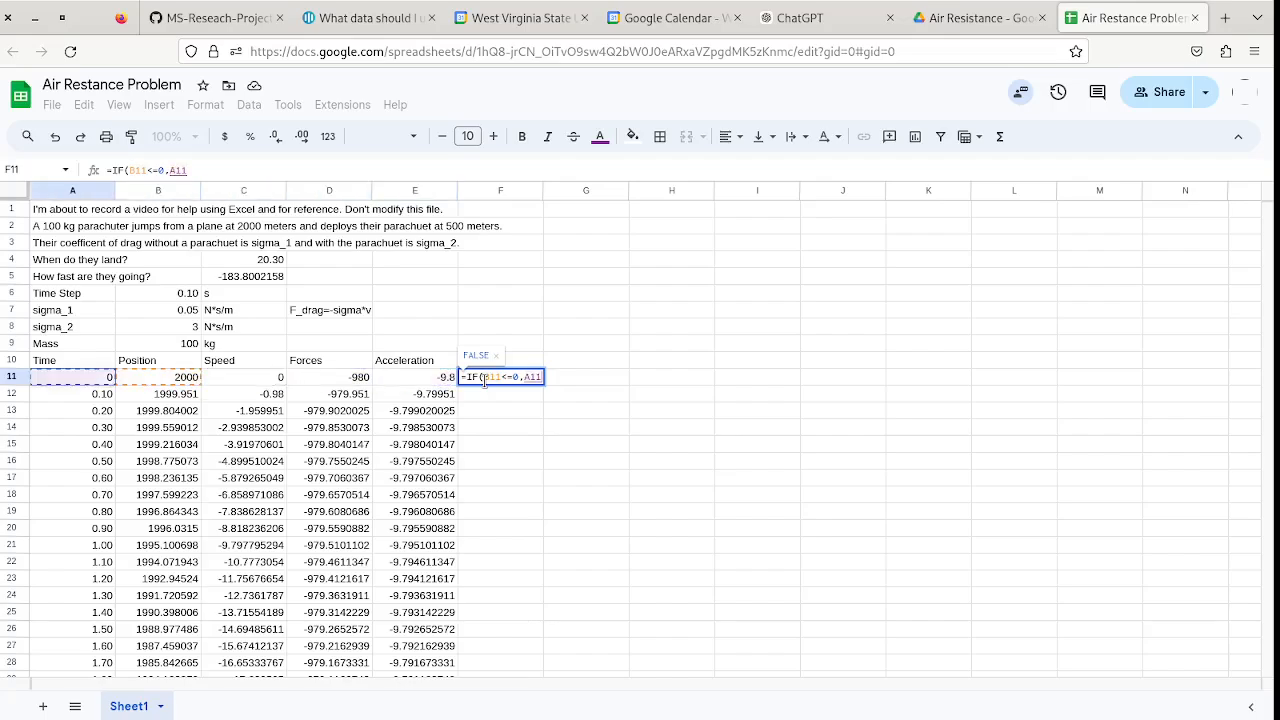
type(",")
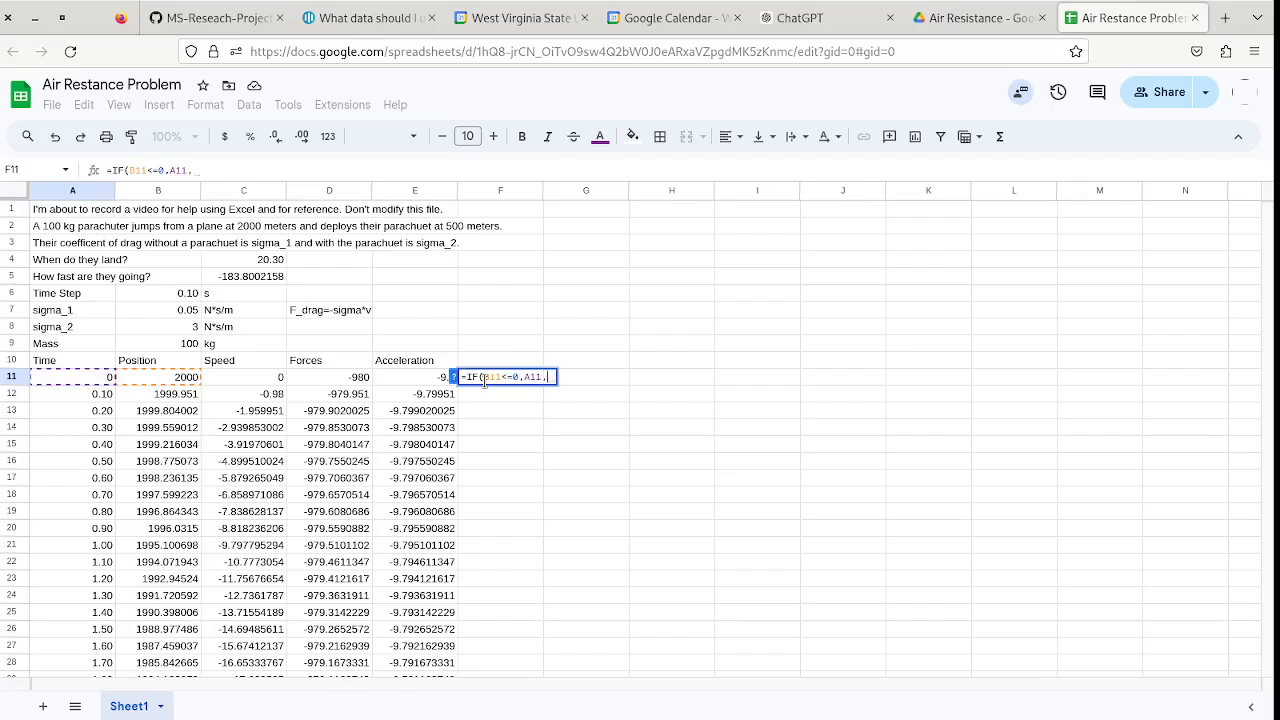
key("Down")
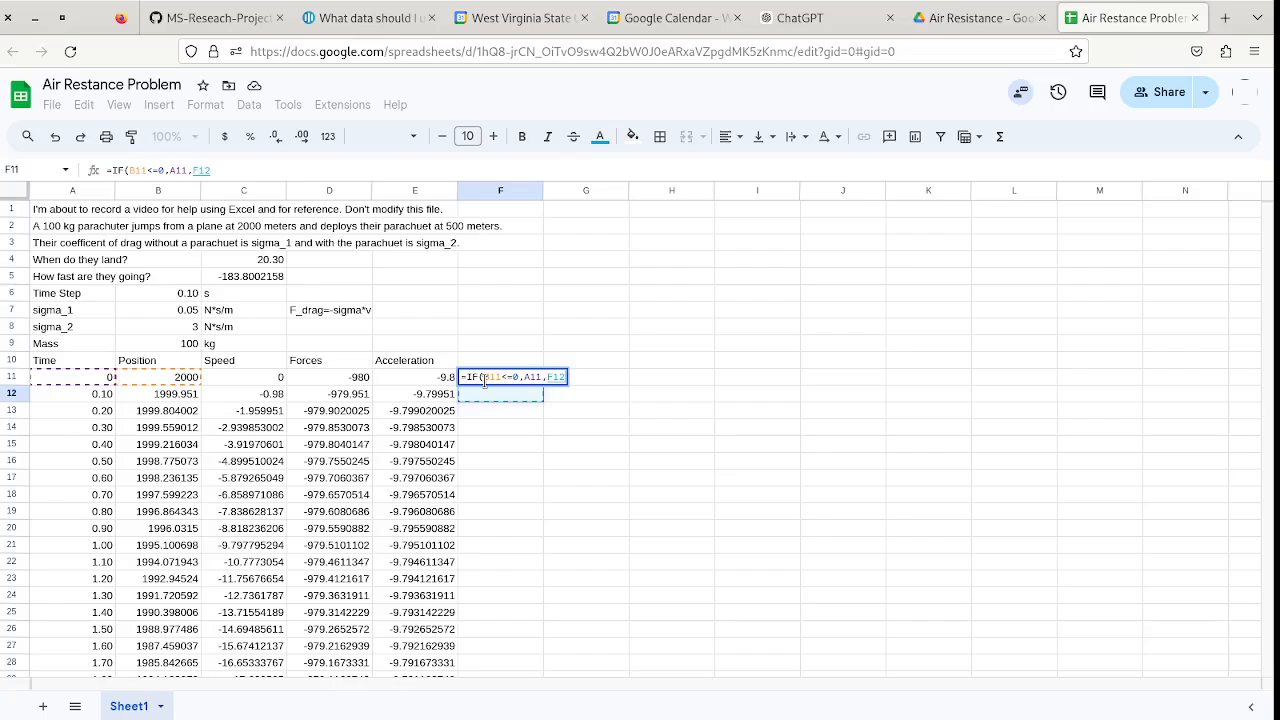
type(")")
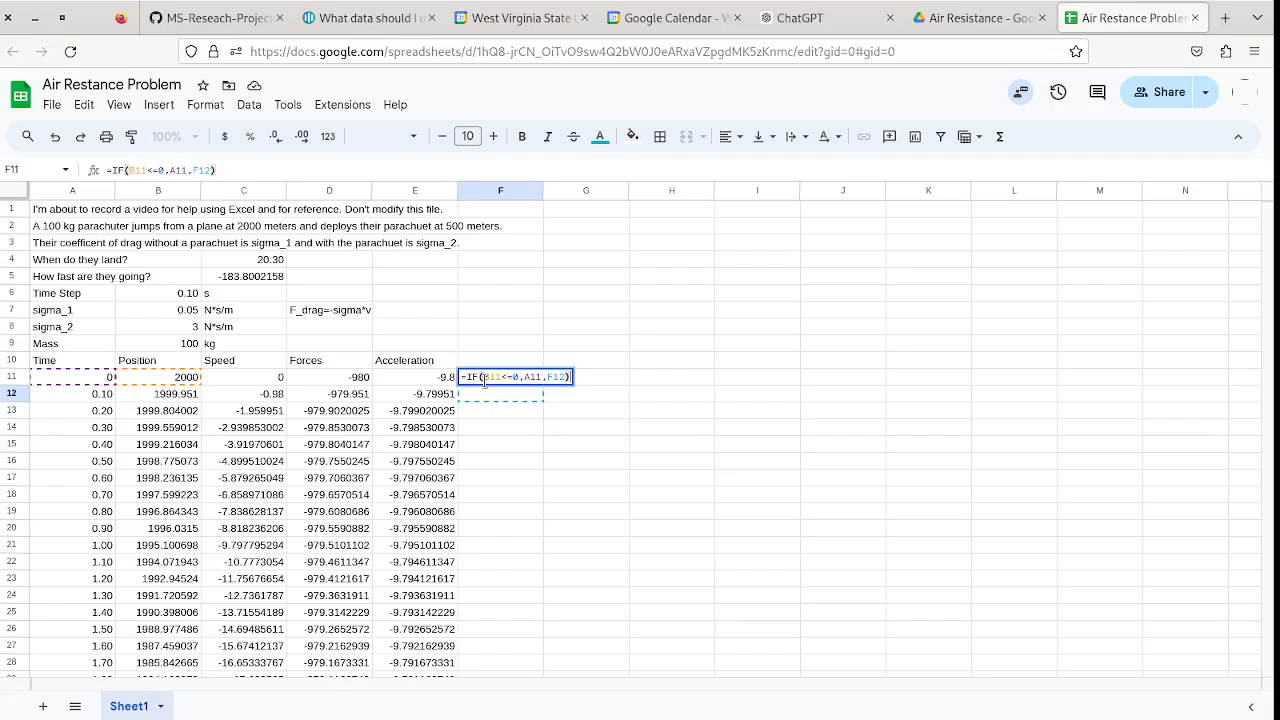
key("Return")
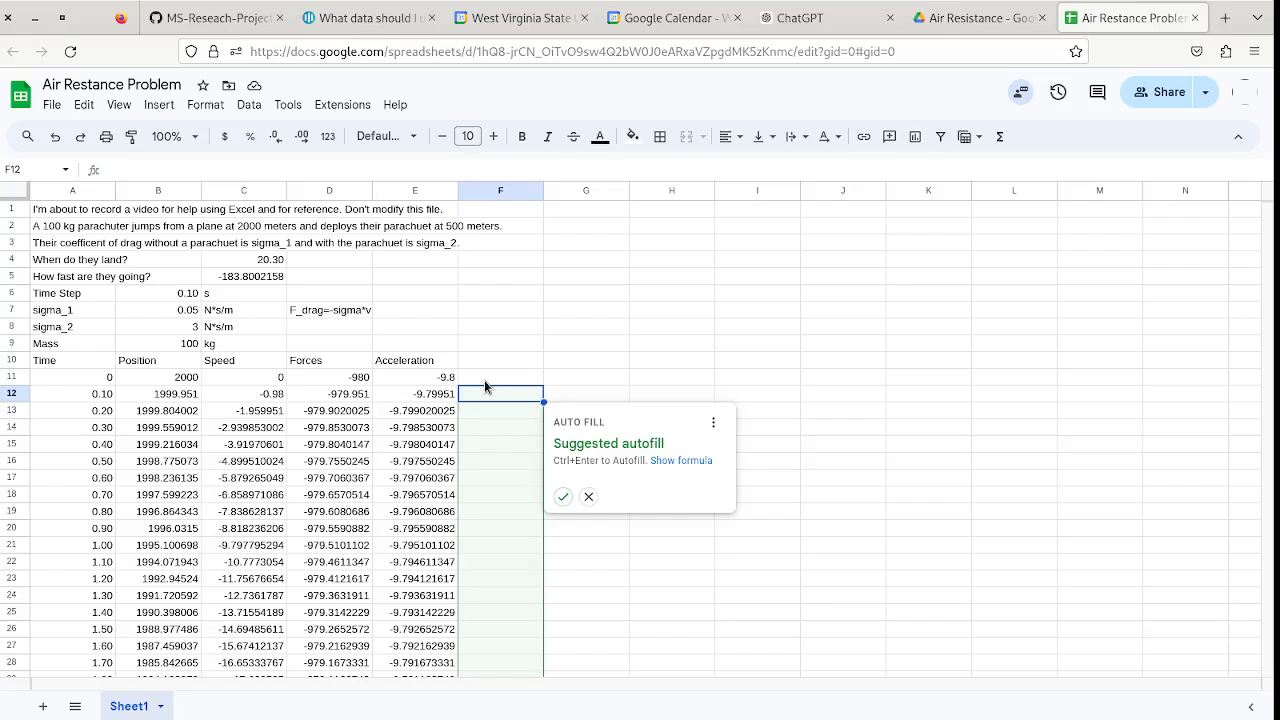
key("ctrl+Return")
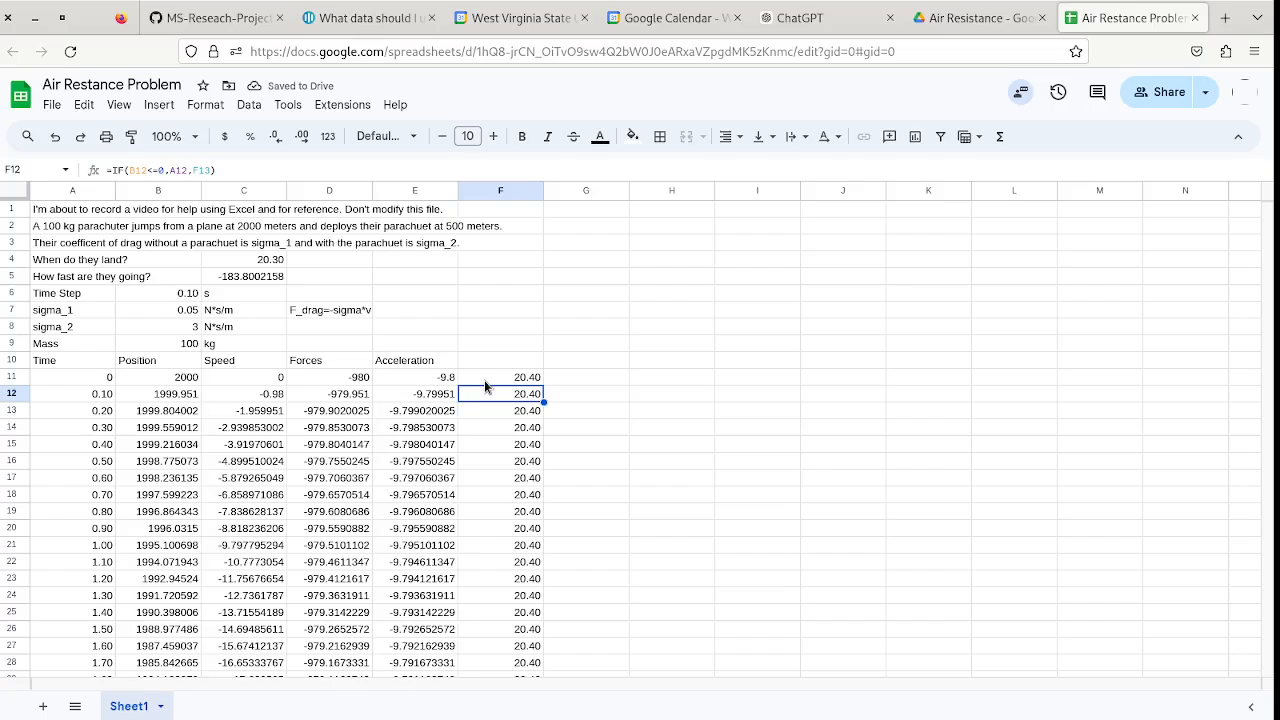
Replace the landing time formula in C4 with a reference to F11.
key("Up")
key("Left")
key("Left")
key("Up")
key("Up")
key("Up")
key("Up")
key("Up")
key("Up")
key("Up")
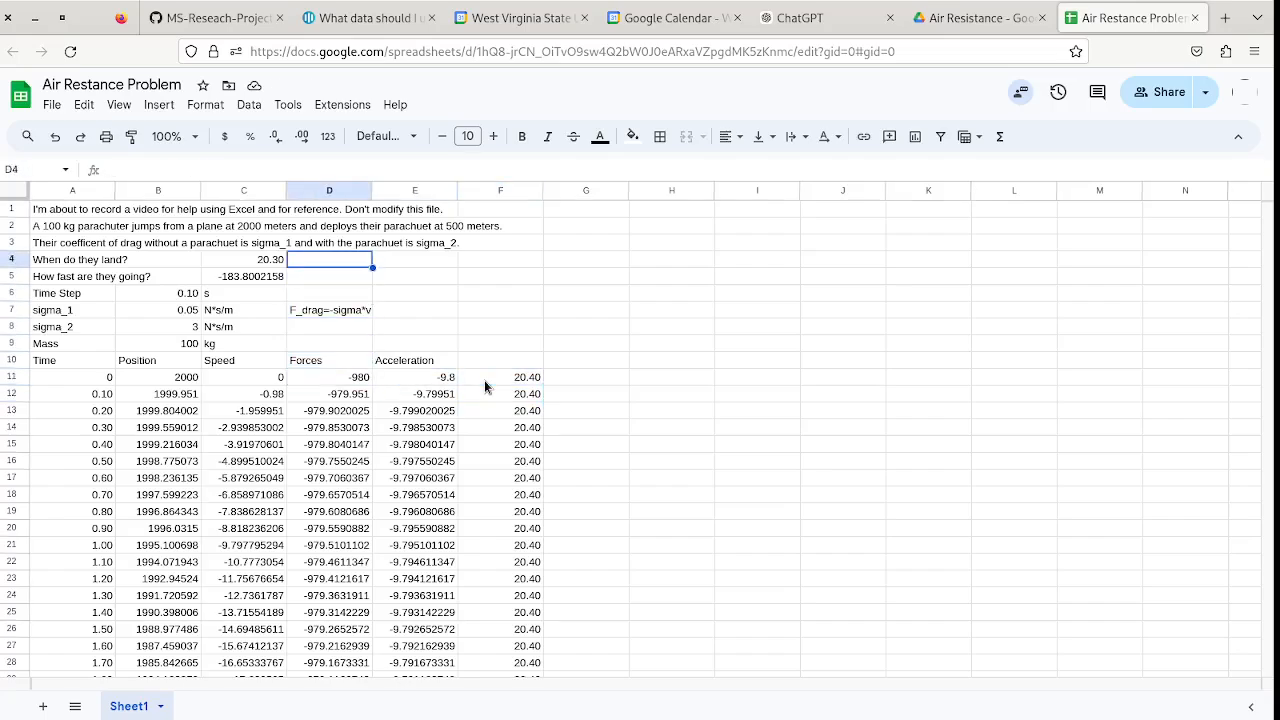
key("Left")
type("=")
key("Down")
key("Down")
key("Down")
key("Down")
key("Down")
key("Down")
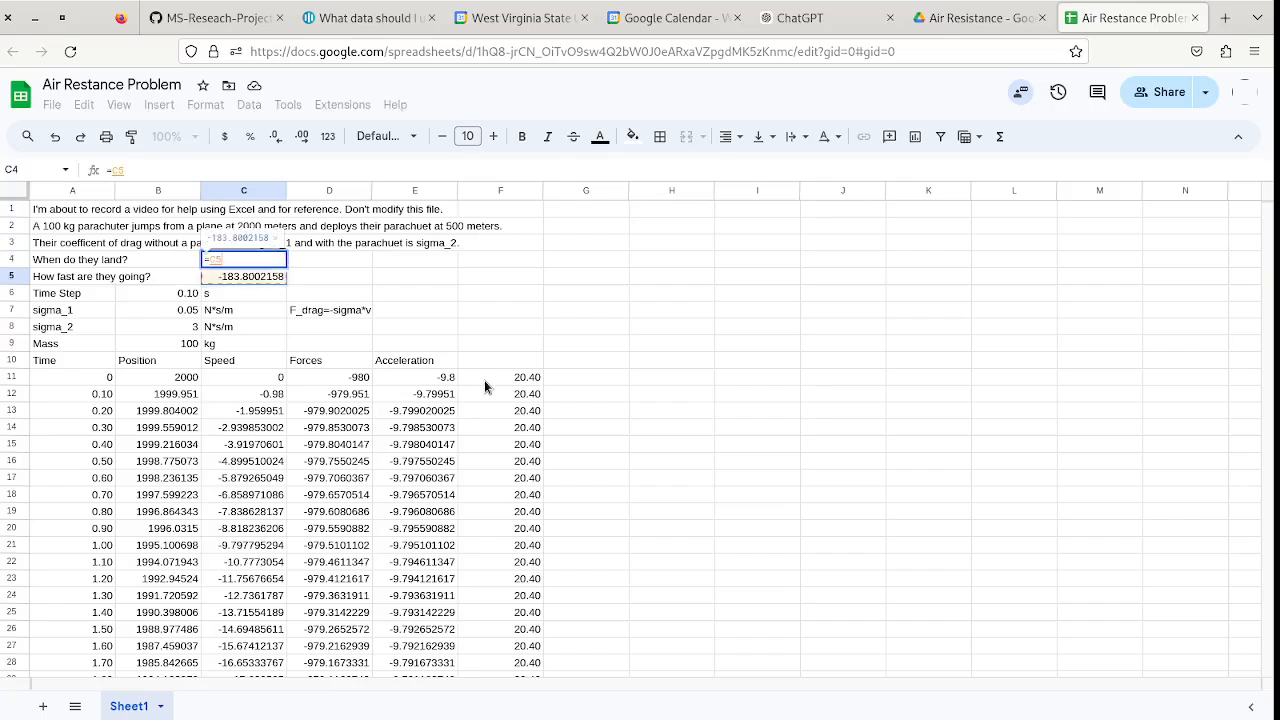
key("Down")
key("Right")
key("Right")
key("Right")
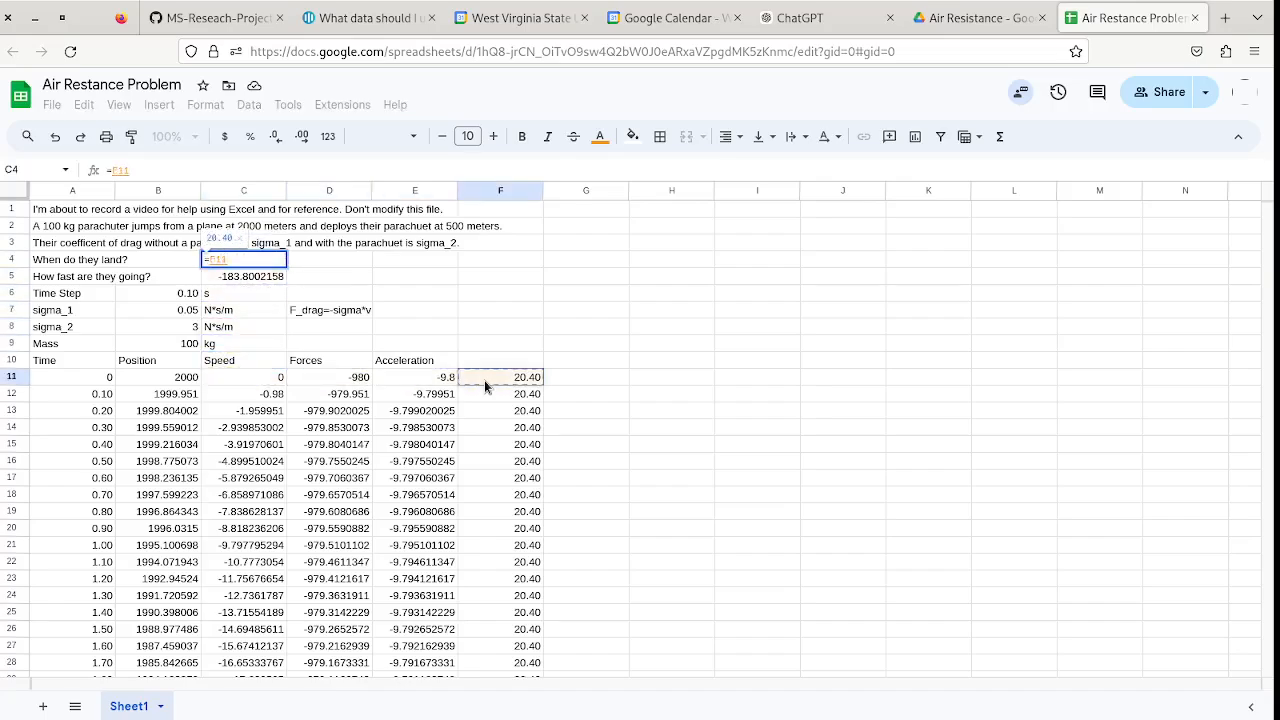
key("Return")
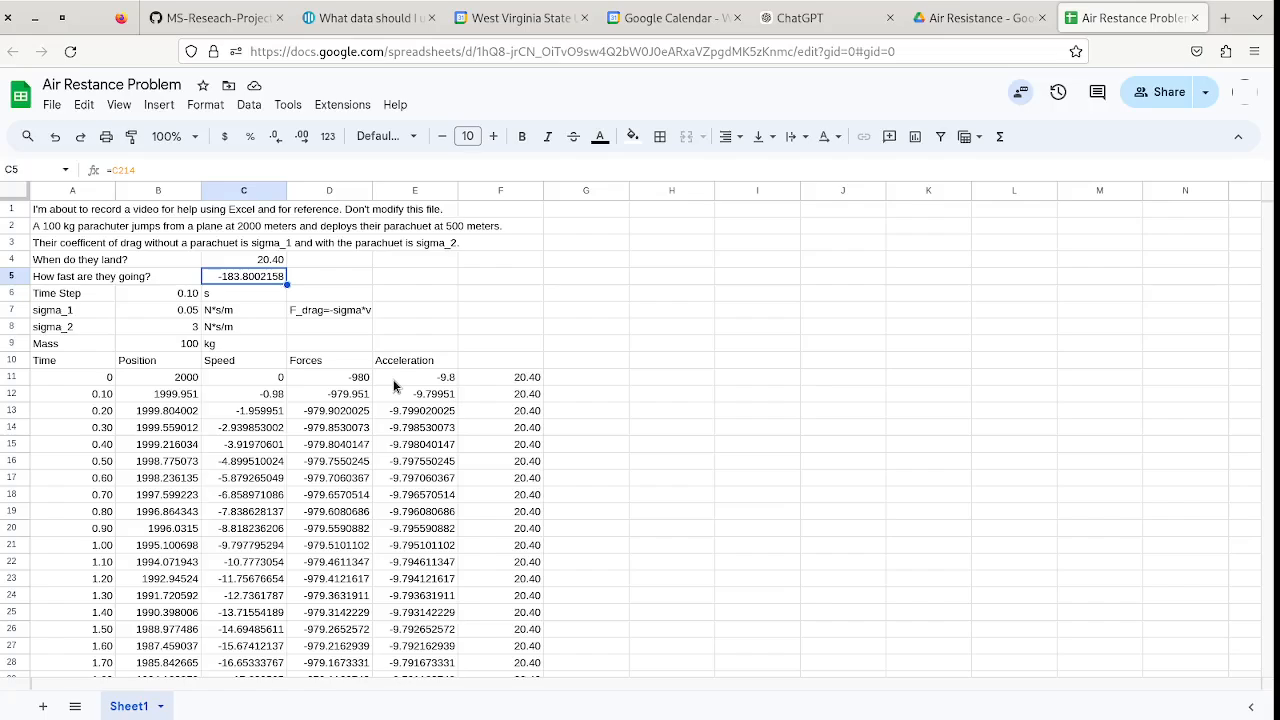
Set the time step in B6 to 1 second to test the landing time formula.
key("Down")
key("Down")
key("Down")
key("Down")
key("Down")
key("Down")
key("Left")
key("Left")
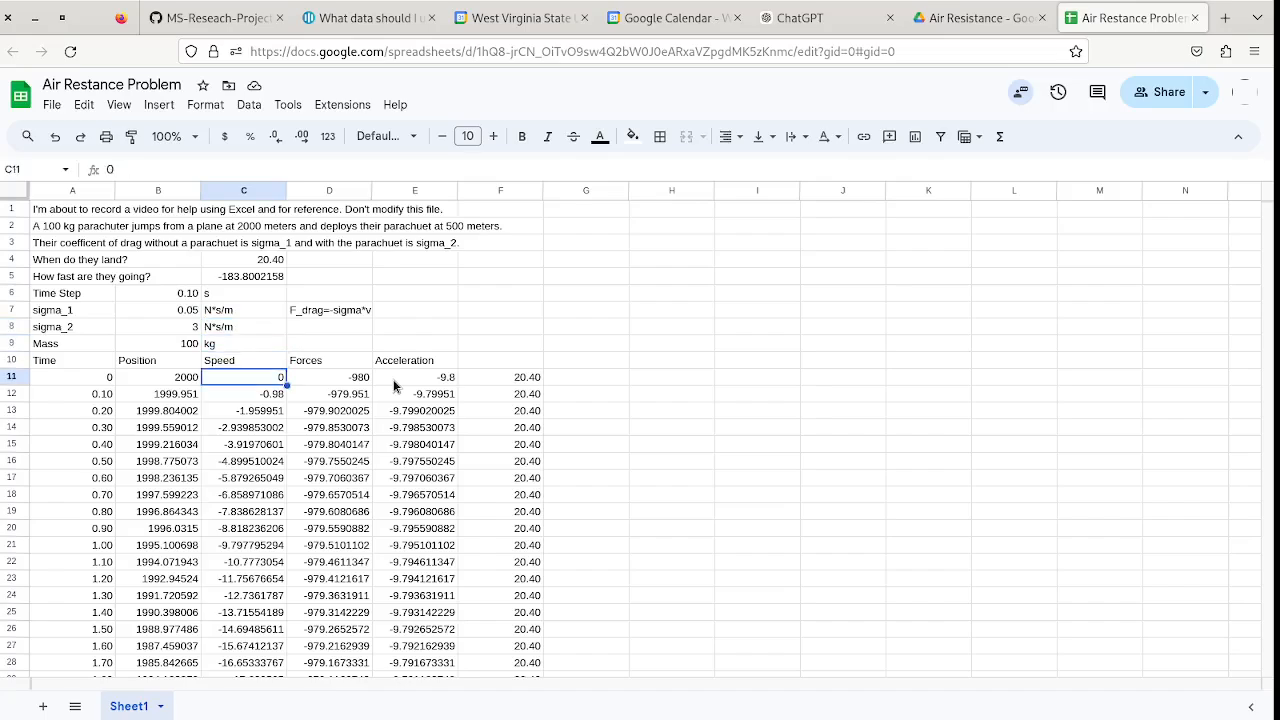
key("Up")
key("Up")
key("Up")
key("Up")
key("Up")
key("Right")
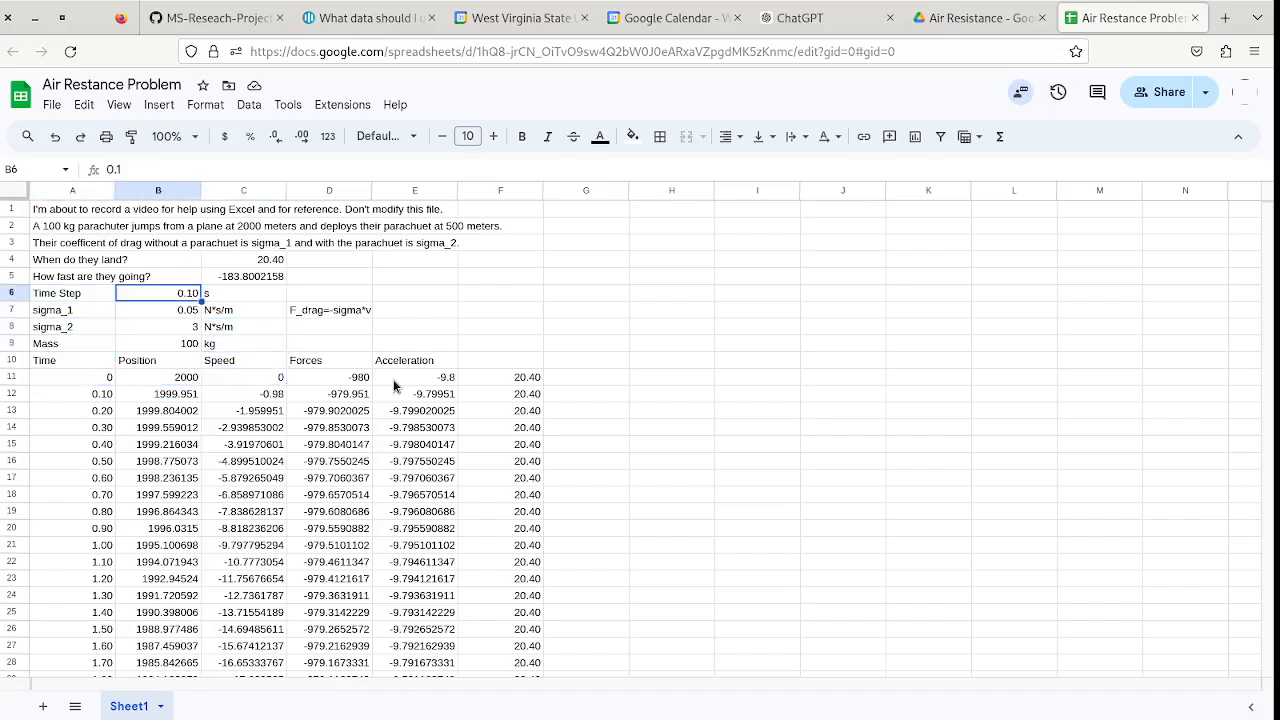
type("1")
key("Return")
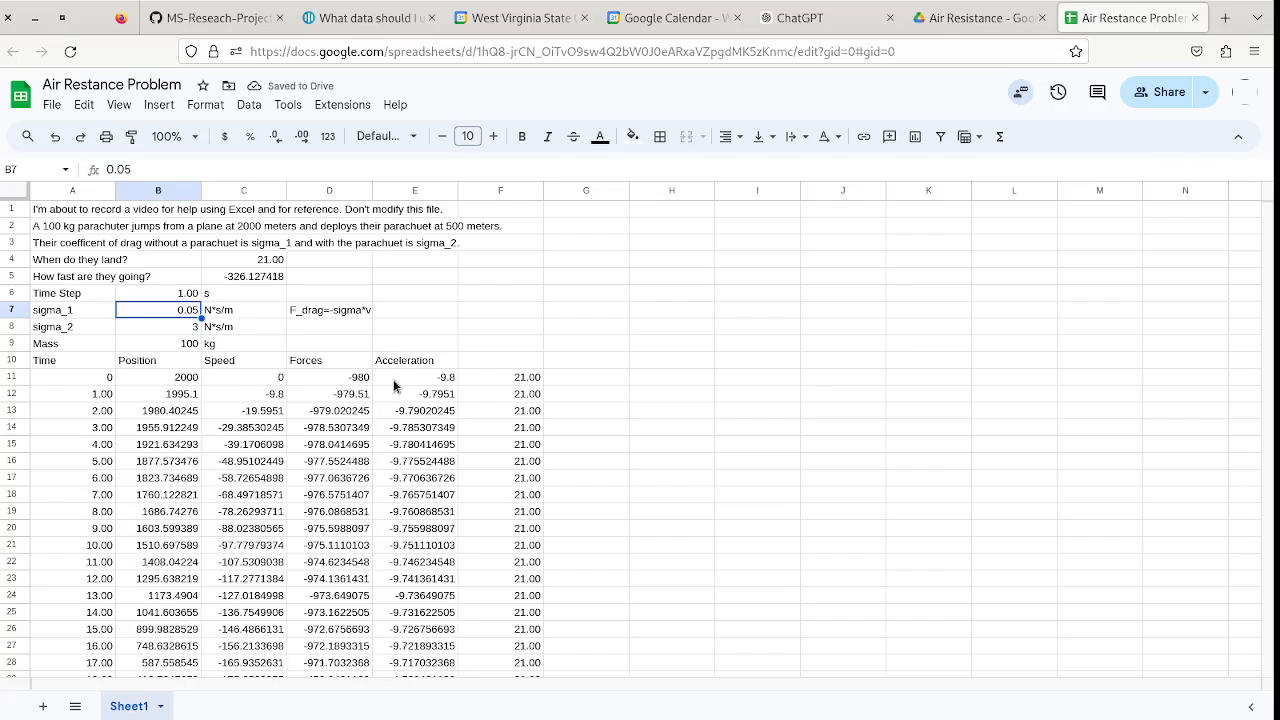
Set the time step in B6 back to 0.1 second.
key("Up")
type("0.1")
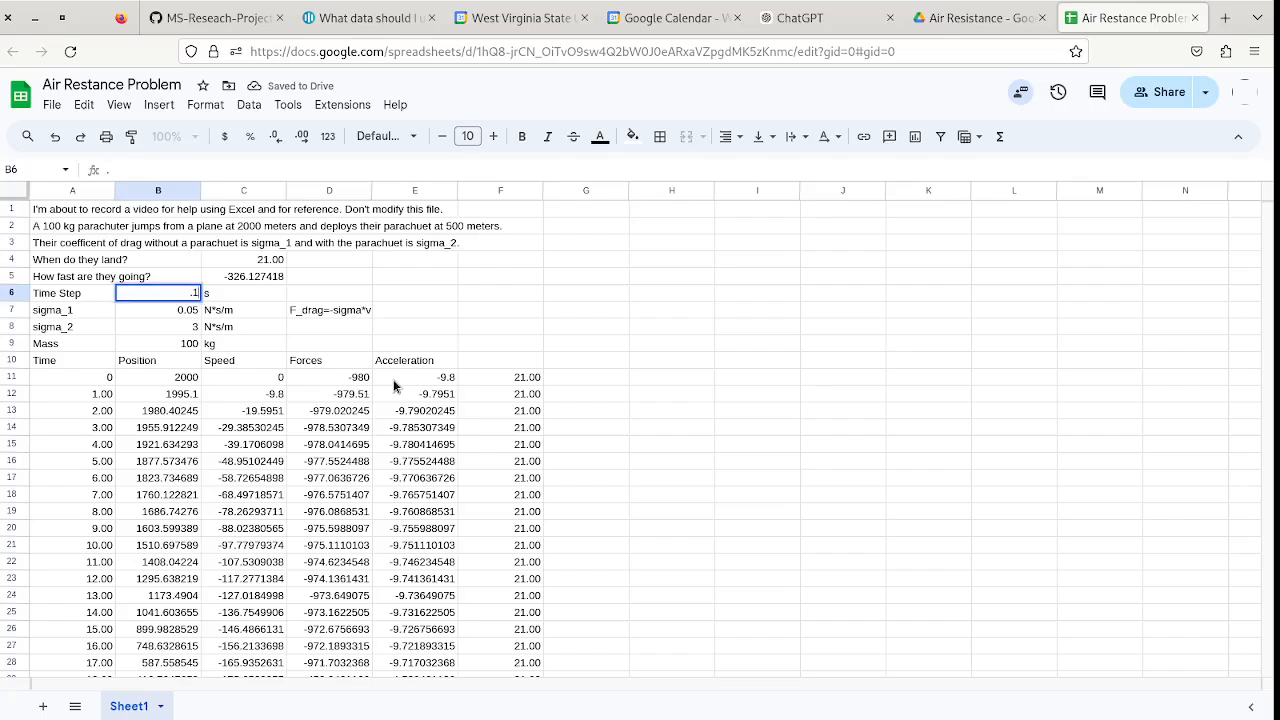
key("Return")
key("Down")
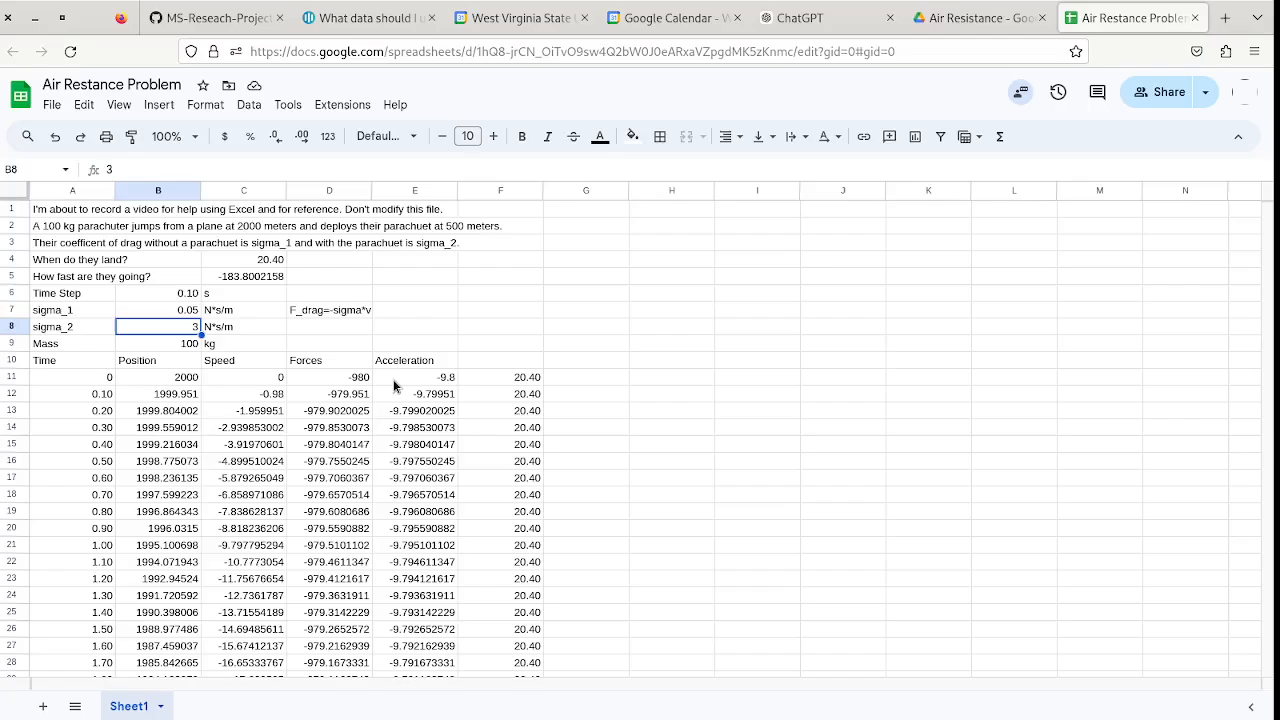
Insert a line chart of Position against Time from the range A10:B215 and close its editor.
left_click(55, 367)
key("shift+Right")
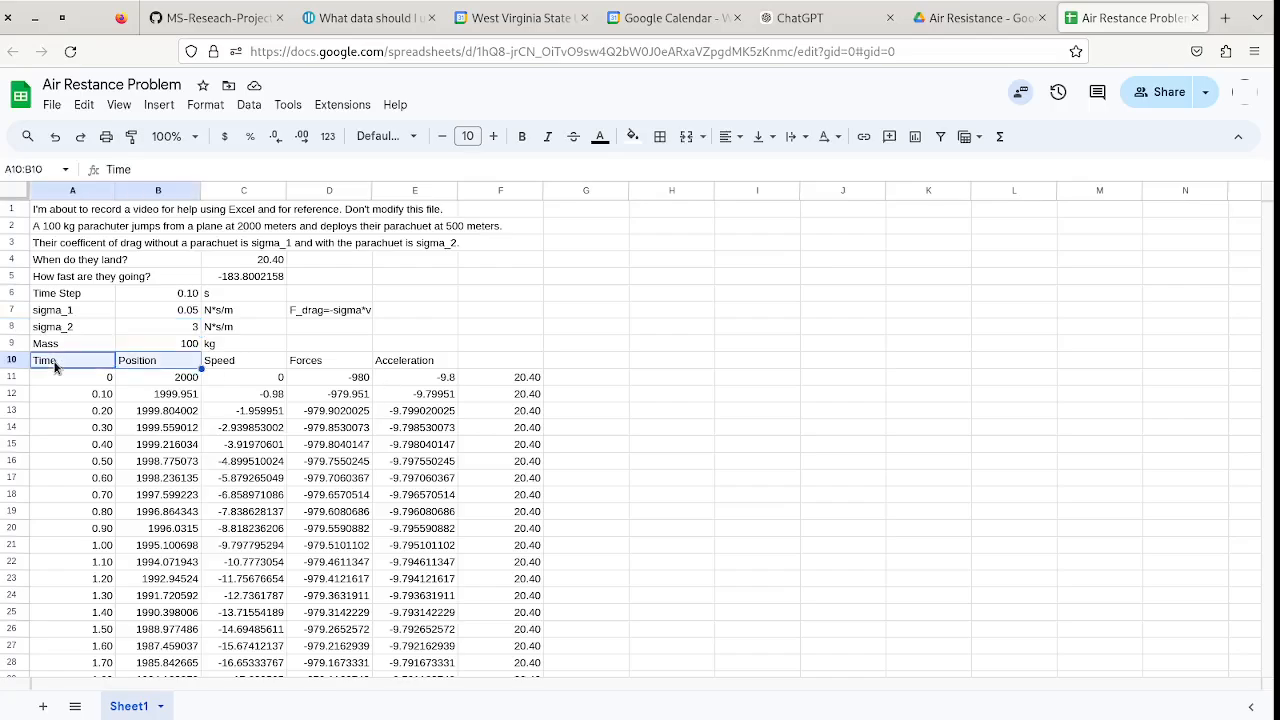
key("shift+Page_Down")
key("shift+Page_Down")
key("shift+Page_Down")
key("shift+Page_Down")
key("shift+Page_Down")
key("shift+Page_Down")
key("shift+Page_Down")
key("shift+Page_Down")
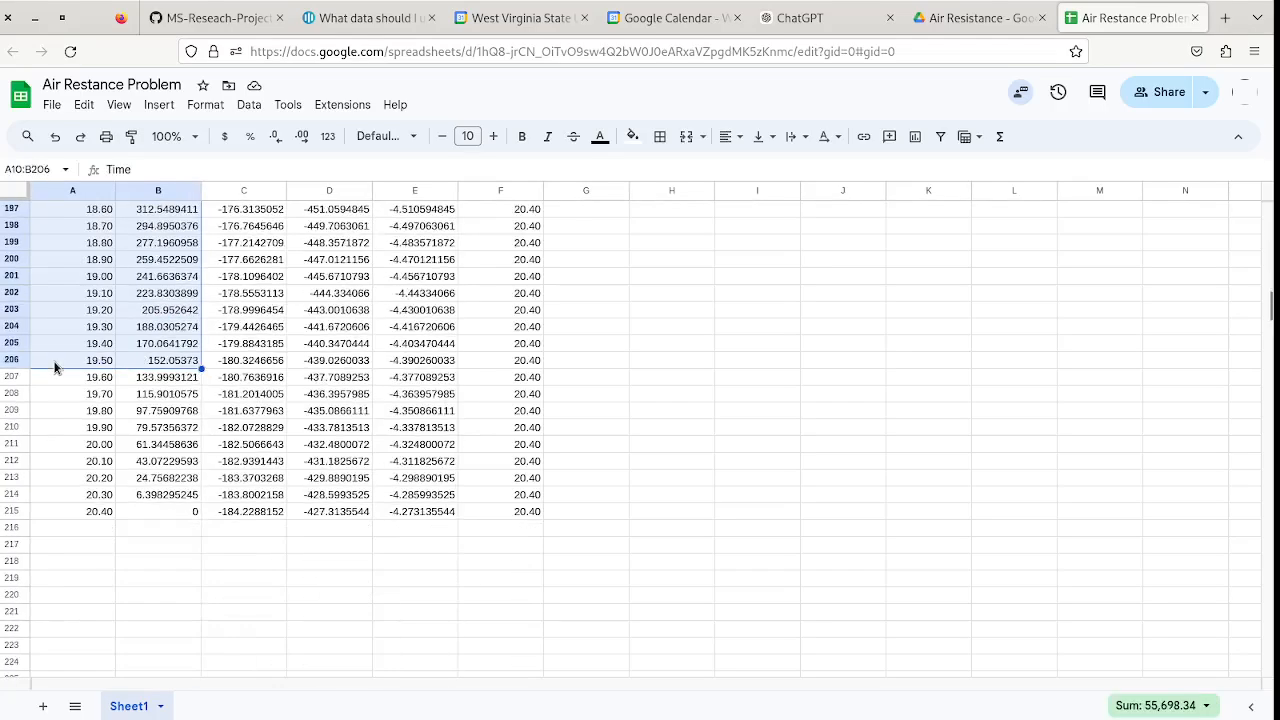
key("shift+Page_Up")
key("shift+Down")
key("shift+Down")
key("shift+Down")
key("shift+Down")
key("shift+Down")
key("shift+Down")
key("shift+Down")
key("shift+Down")
key("shift+Down")
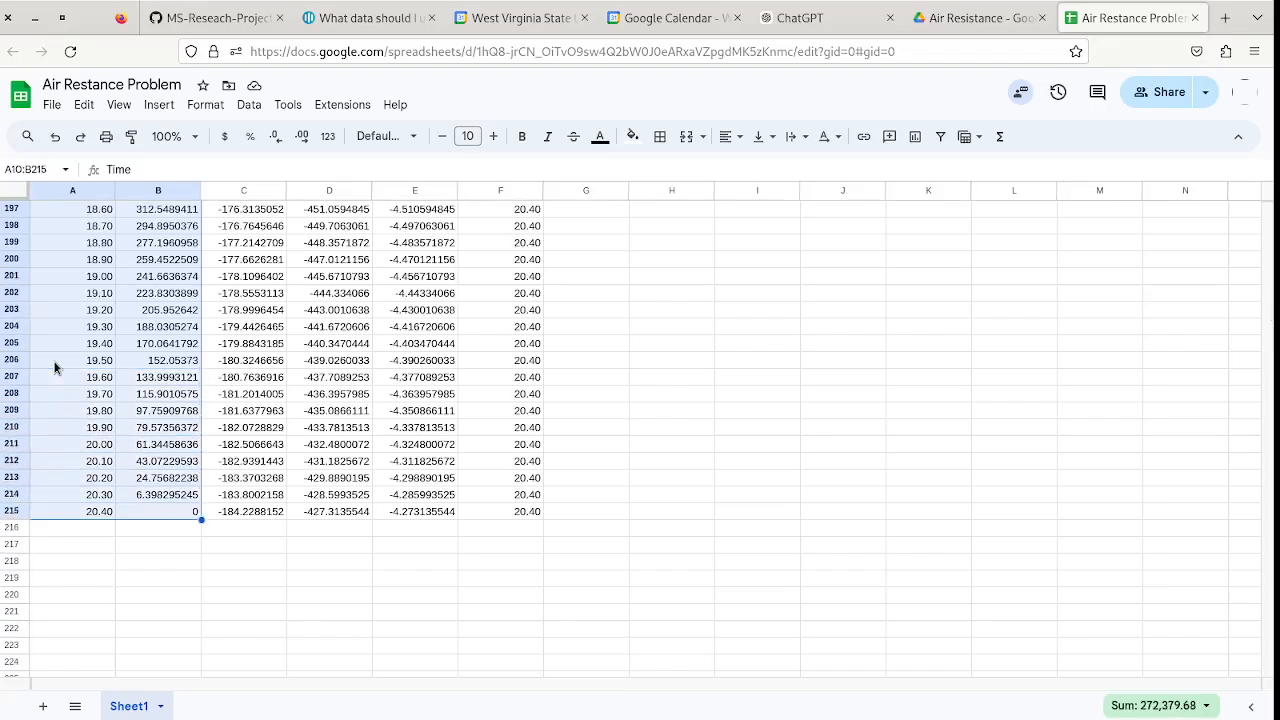
scroll(293, 337, "up", 5)
scroll(293, 337, "up", 20)
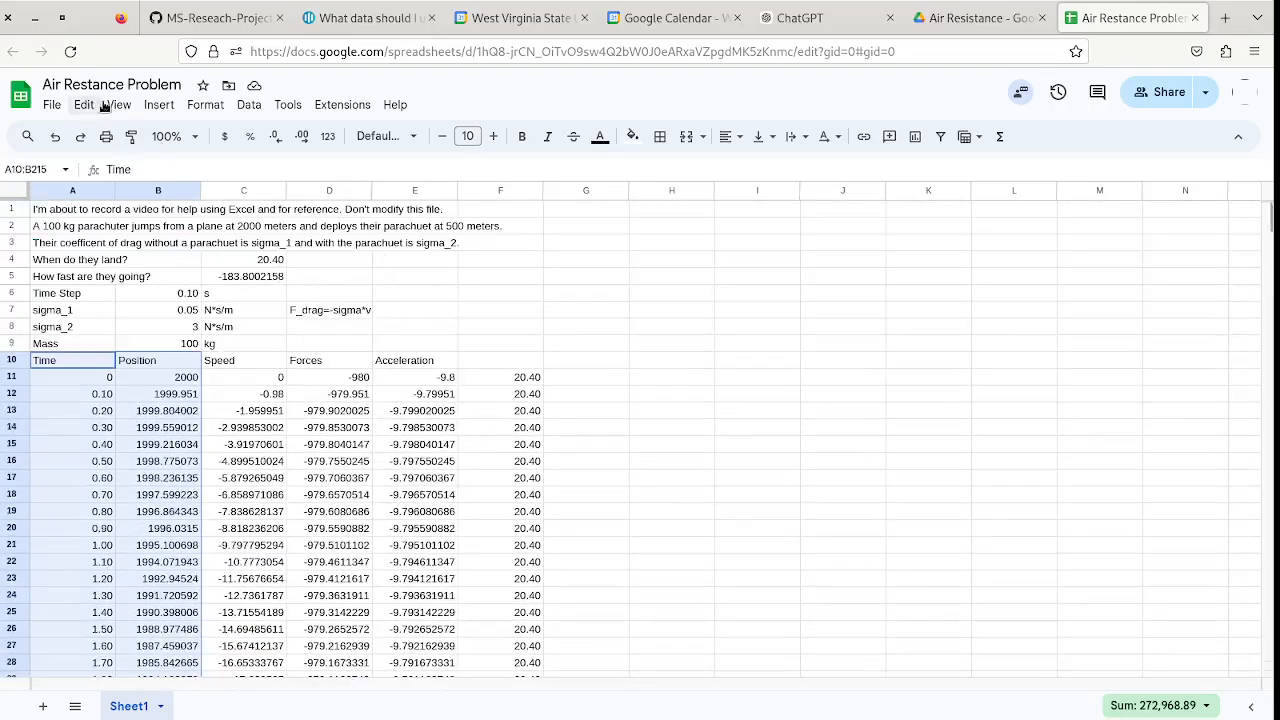
left_click(150, 106)
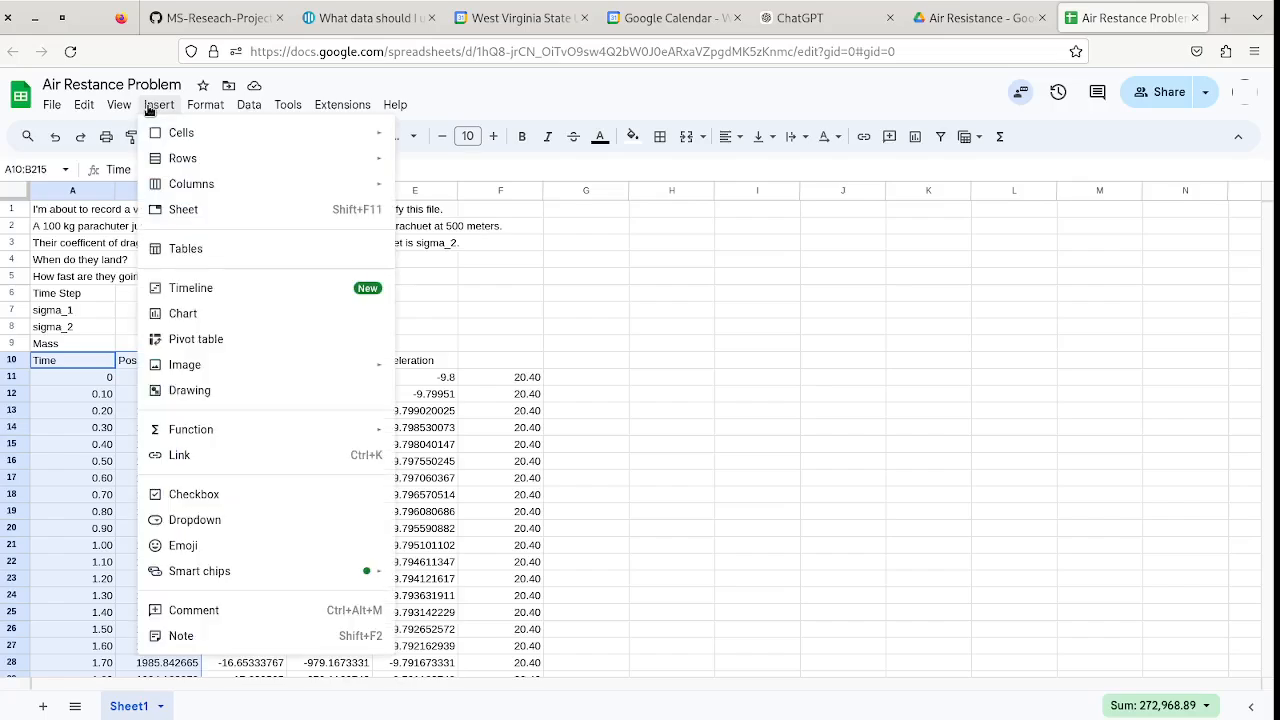
left_click(201, 317)
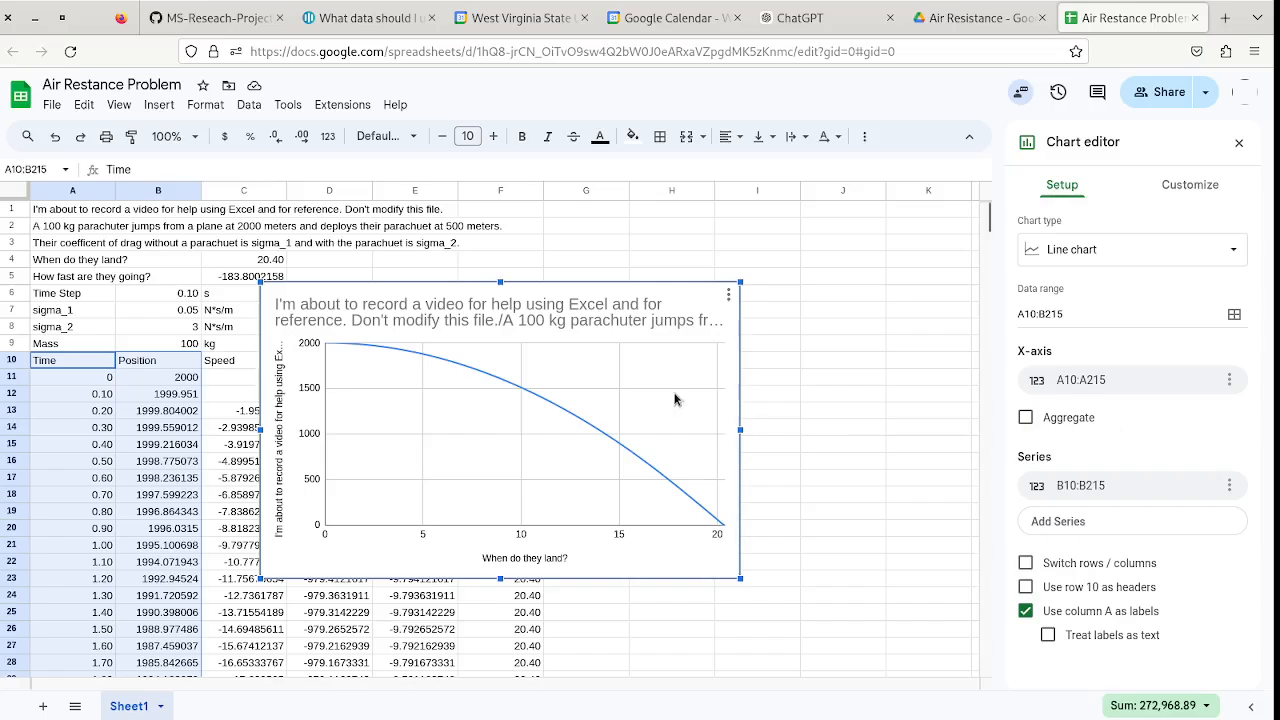
left_click(771, 350)
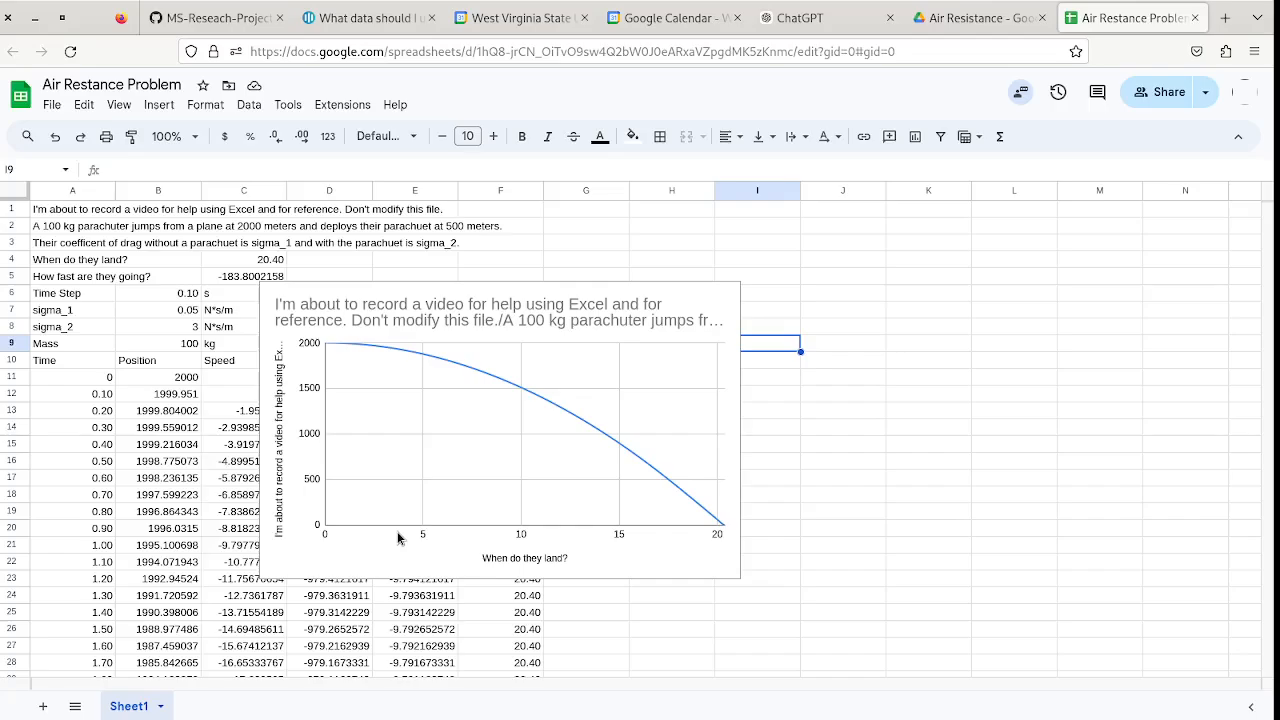
Examine how the forces change where the position passes 500 m, including the formula in D186, and compare with the chart.
scroll(355, 505, "down", 15)
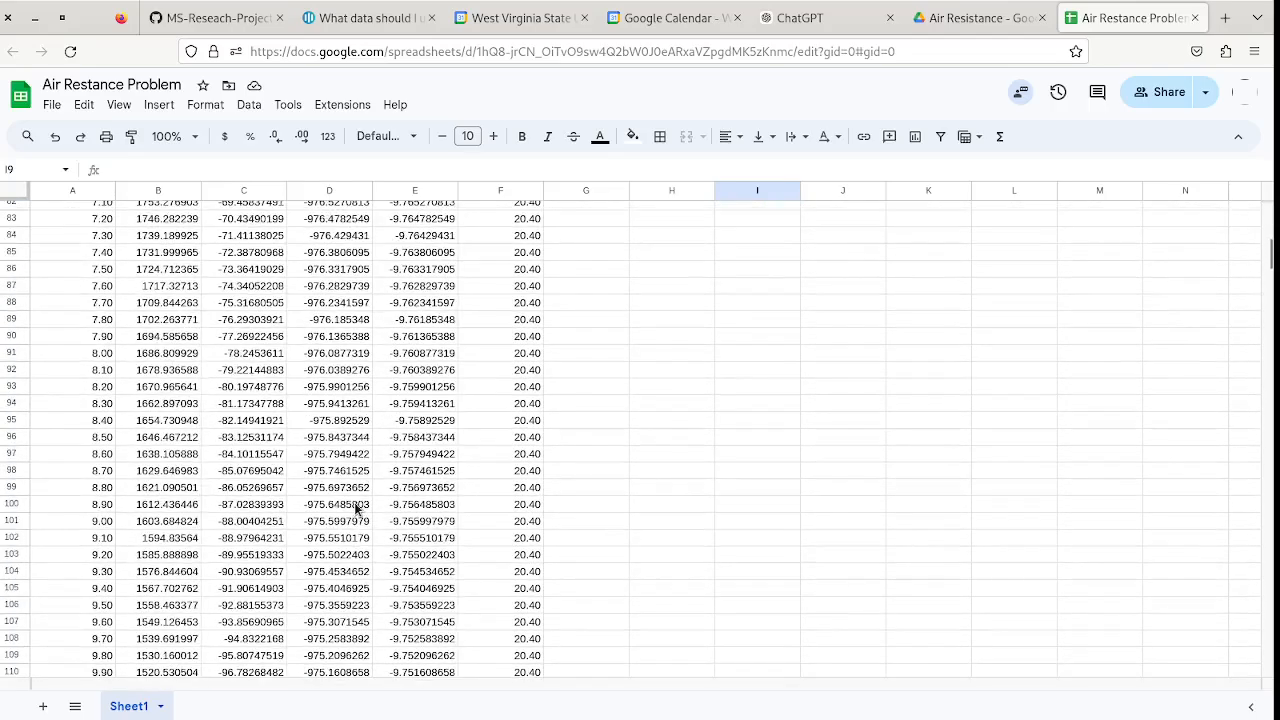
scroll(355, 508, "down", 20)
scroll(355, 508, "up", 5)
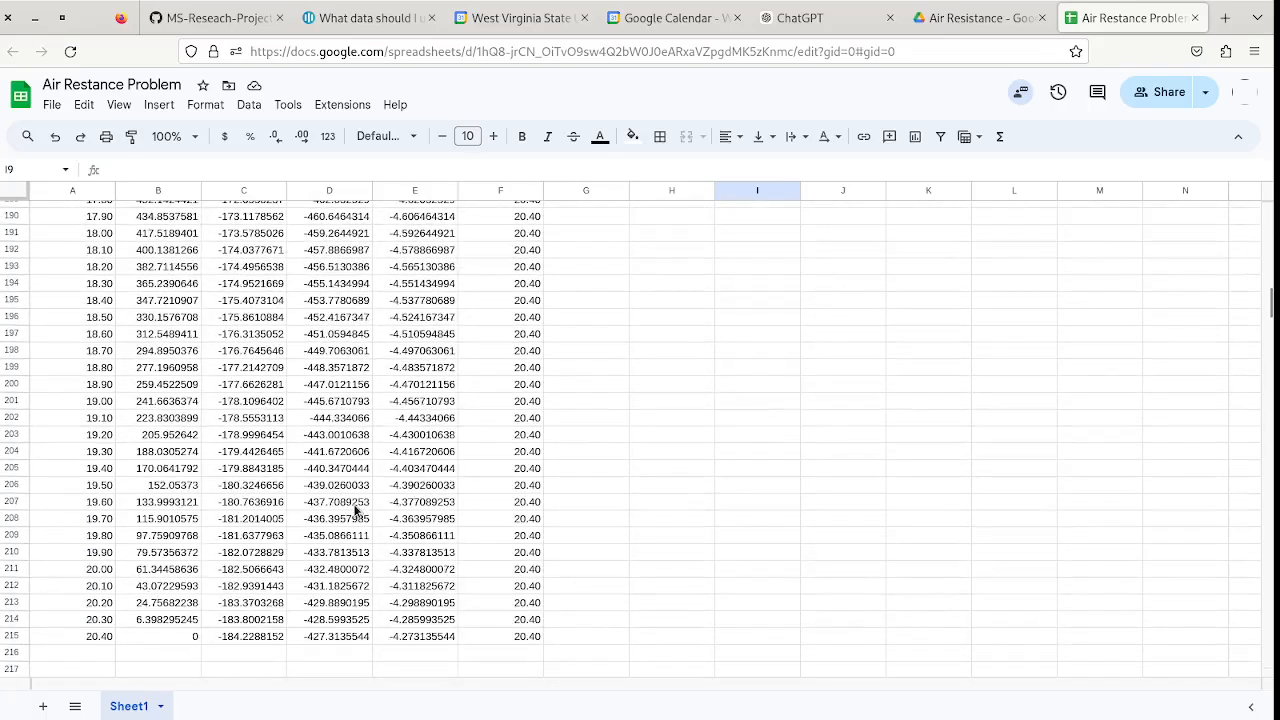
scroll(337, 342, "up", 3)
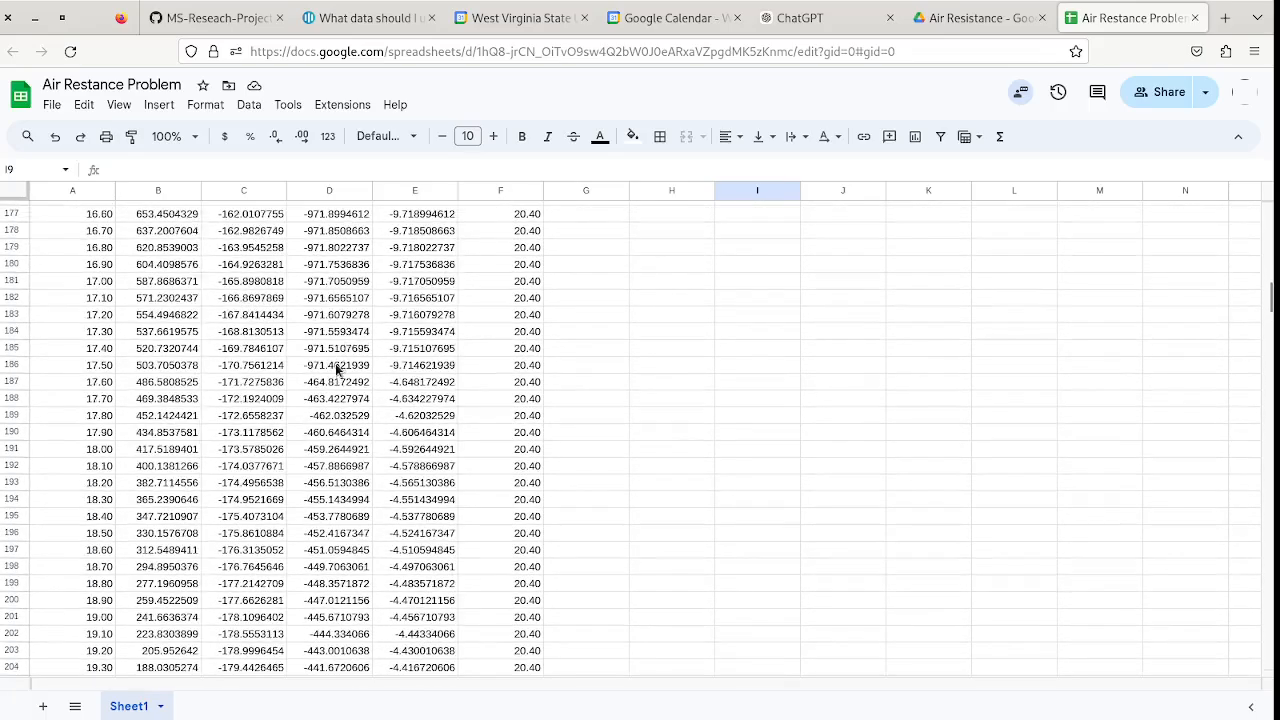
left_click(335, 365)
scroll(335, 365, "up", 20)
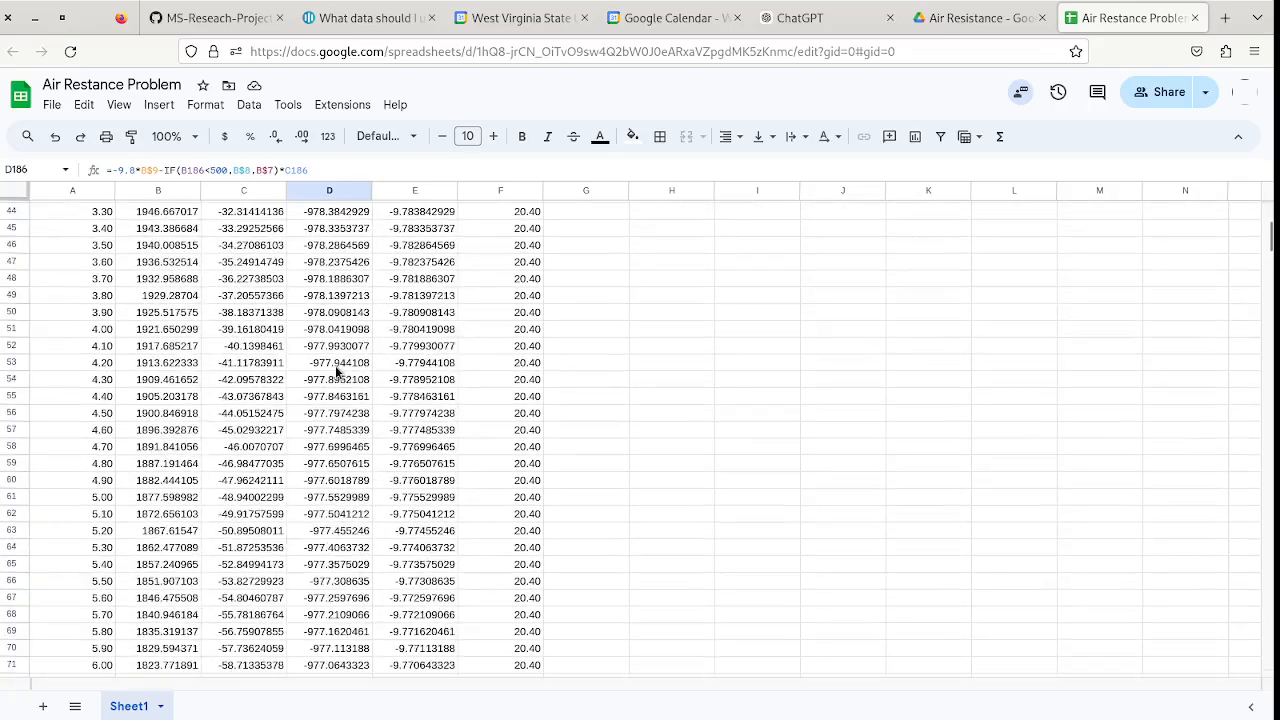
scroll(335, 365, "up", 10)
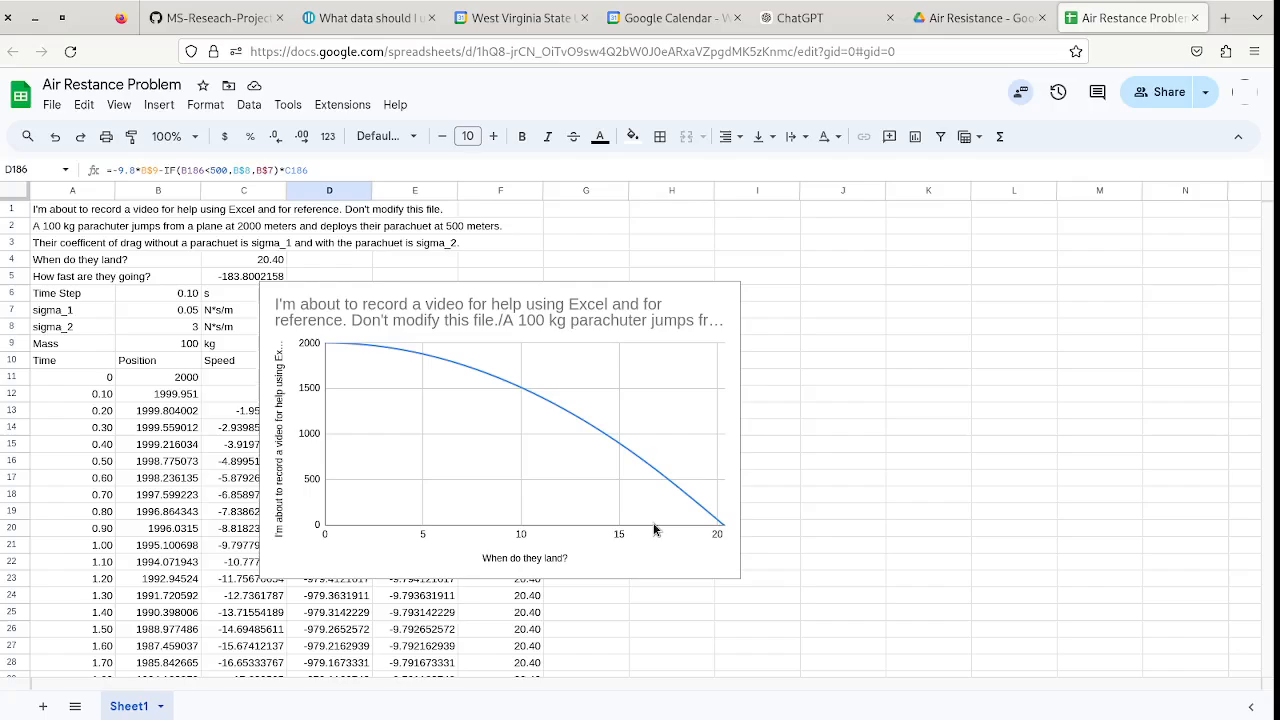
Delete the position-time chart from the sheet.
left_click(640, 460)
key("Delete")
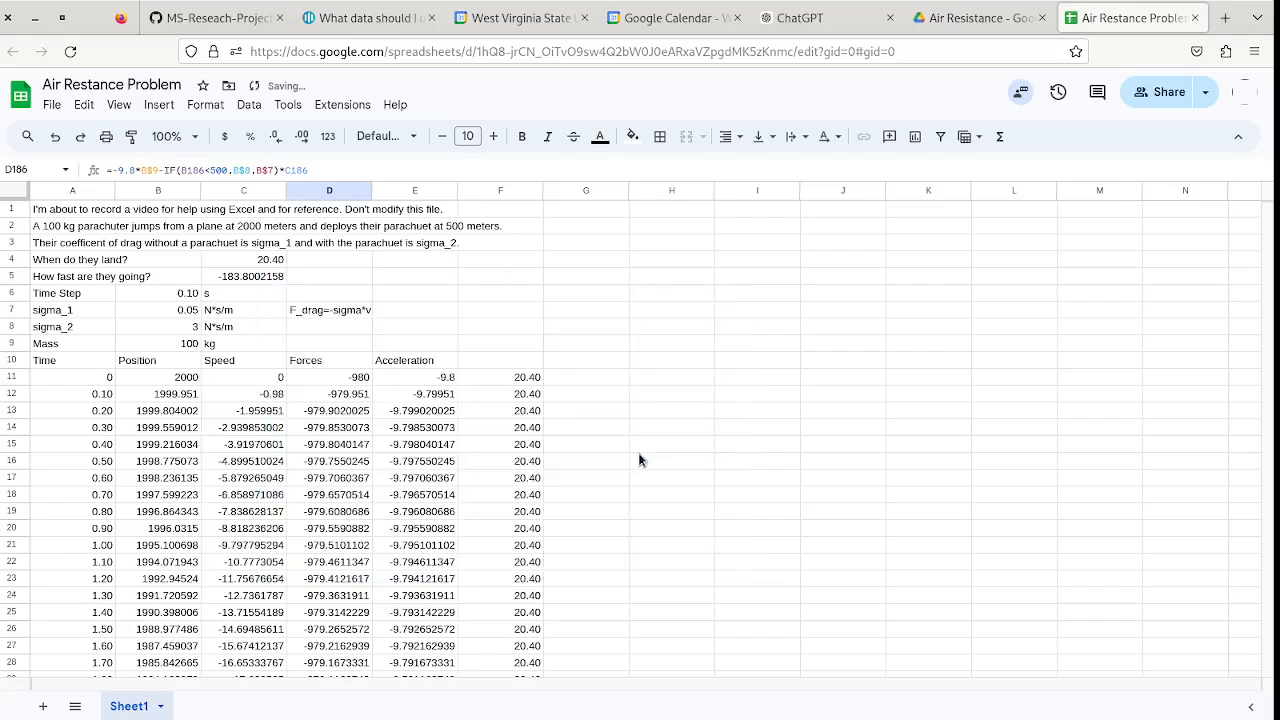
Try to extend a combined selection of the Acceleration and Time headers from row 10 down to row 215.
left_click(438, 364)
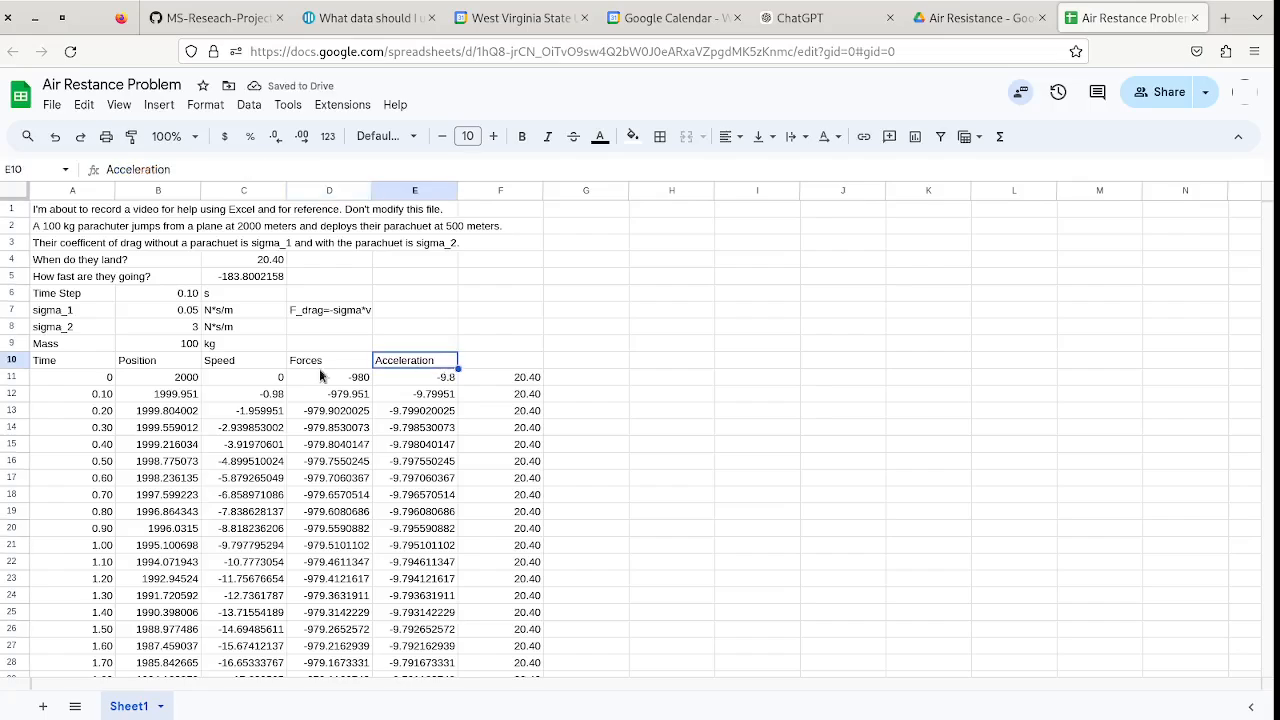
left_click(74, 361, "ctrl")
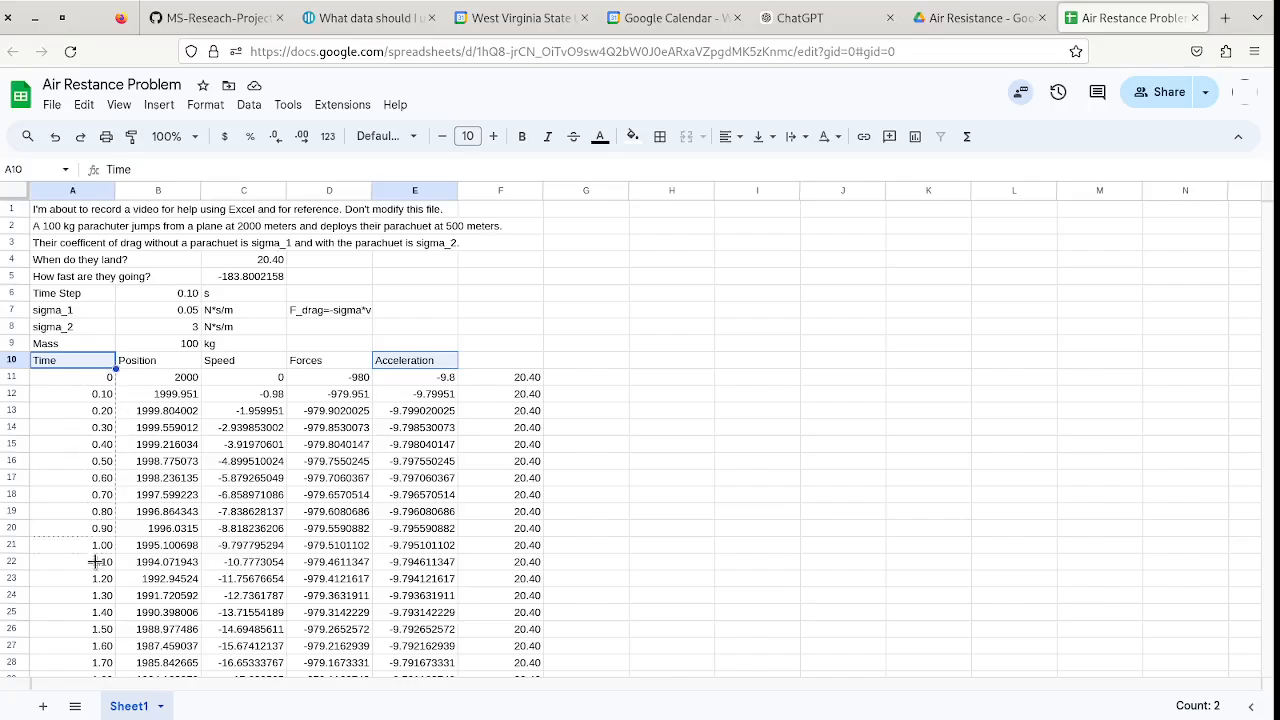
scroll(86, 700, "down", 4)
left_click_drag(86, 716, 88, 490)
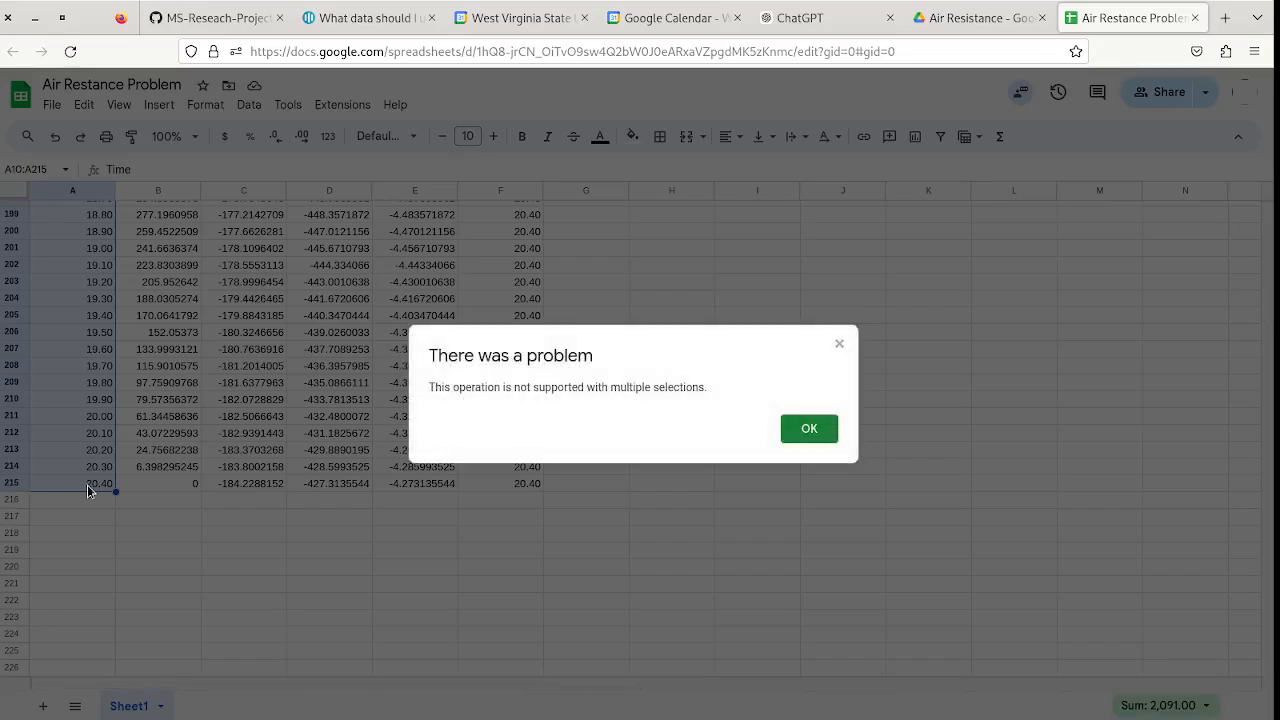
left_click(816, 430)
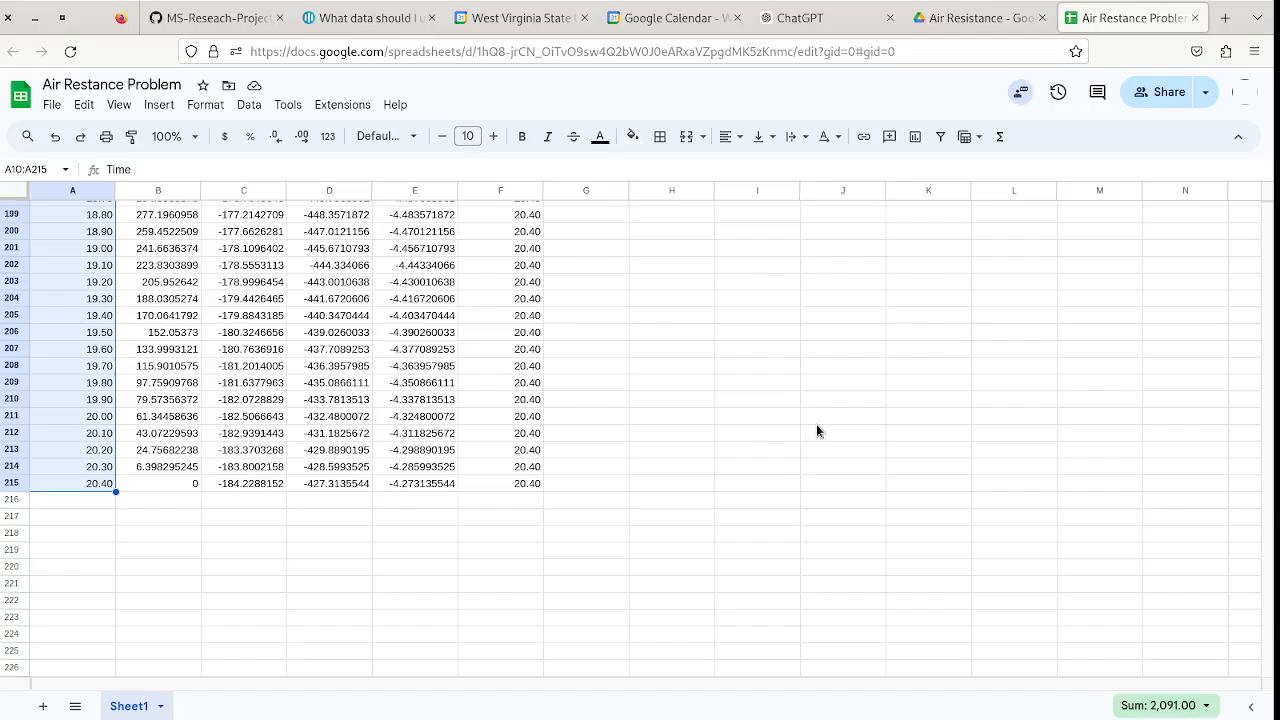
scroll(337, 366, "up", 20)
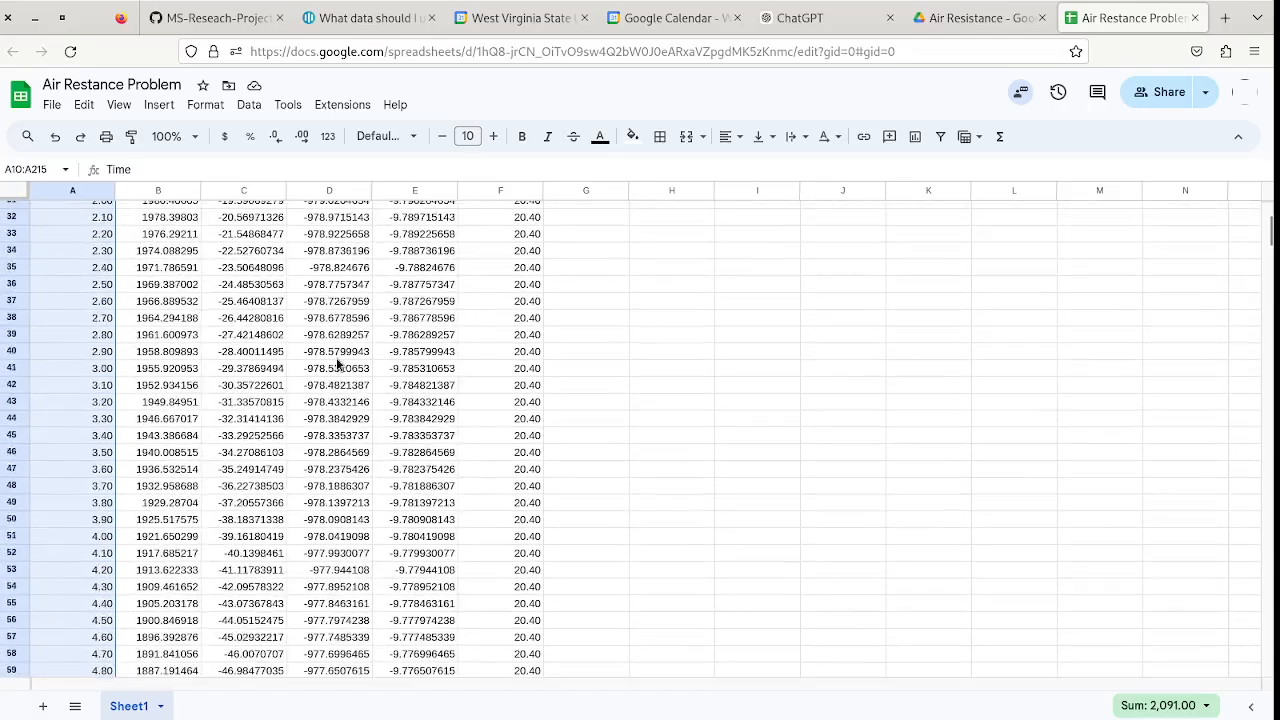
scroll(337, 366, "up", 10)
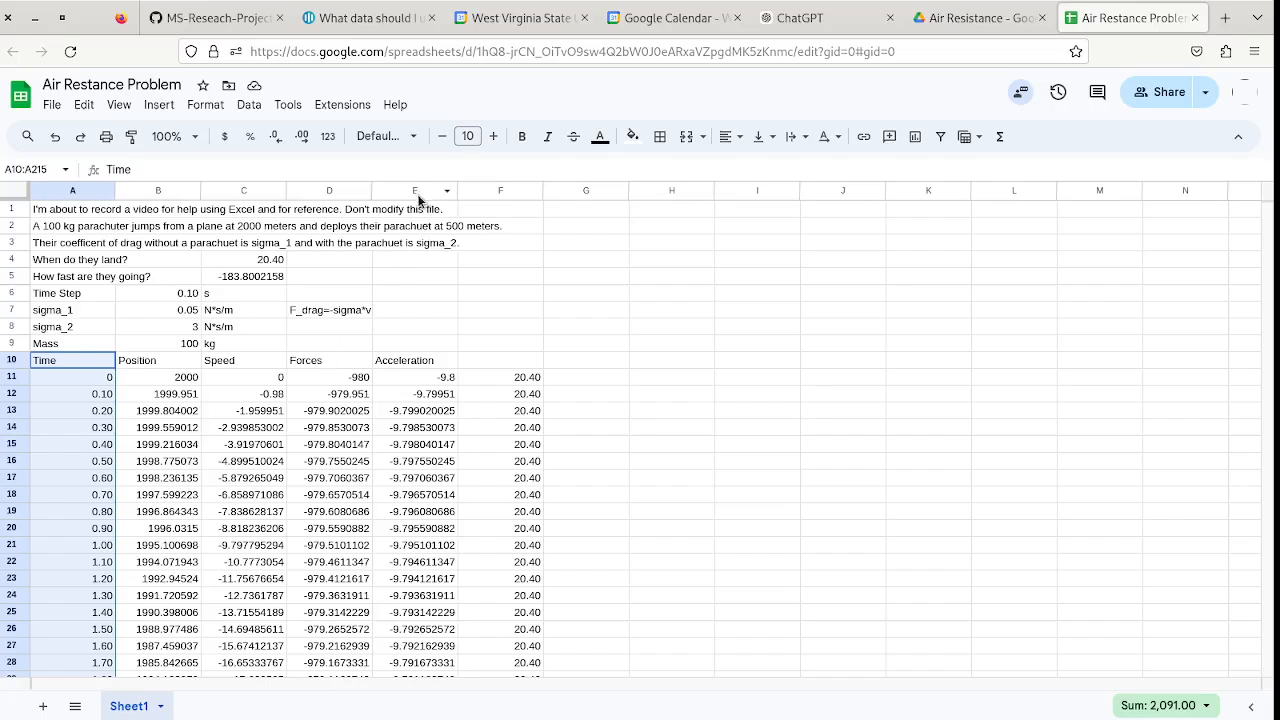
Insert a line chart of Acceleration against Time from the combined ranges A10:A215 and E10:E215, excluding the columns between, and close its editor.
left_click(101, 362)
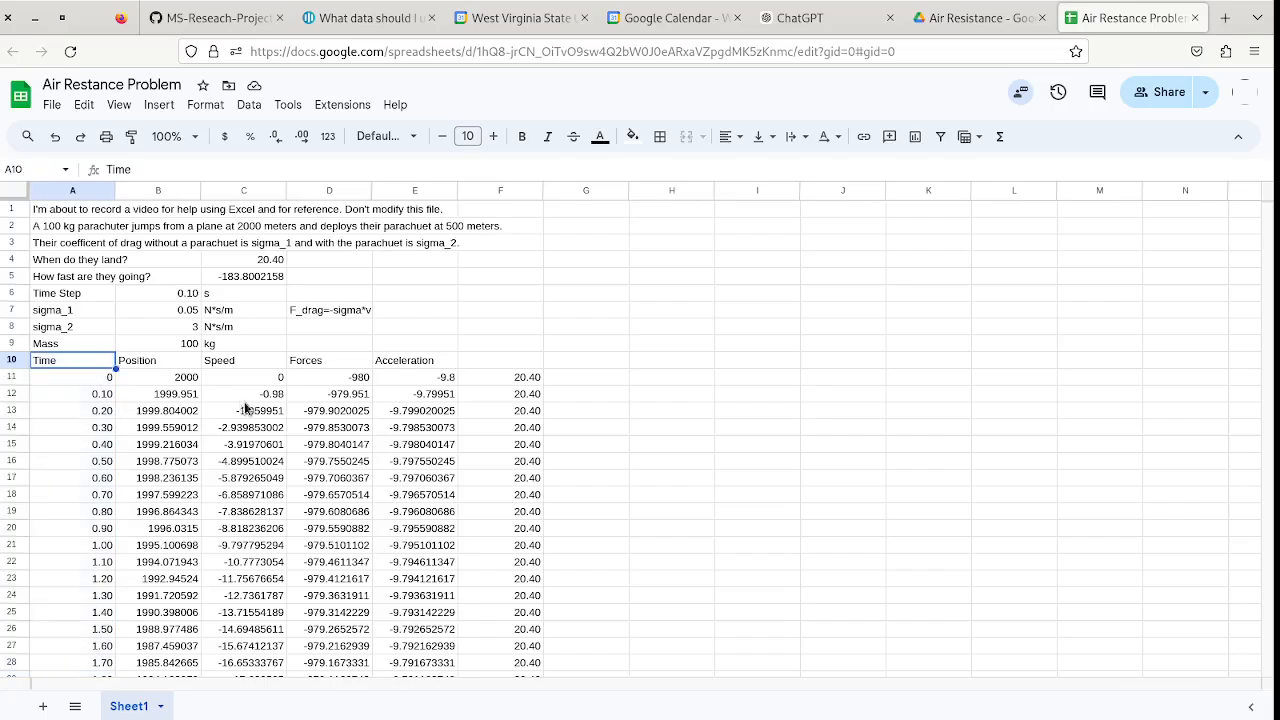
scroll(250, 408, "down", 10)
scroll(255, 408, "down", 20)
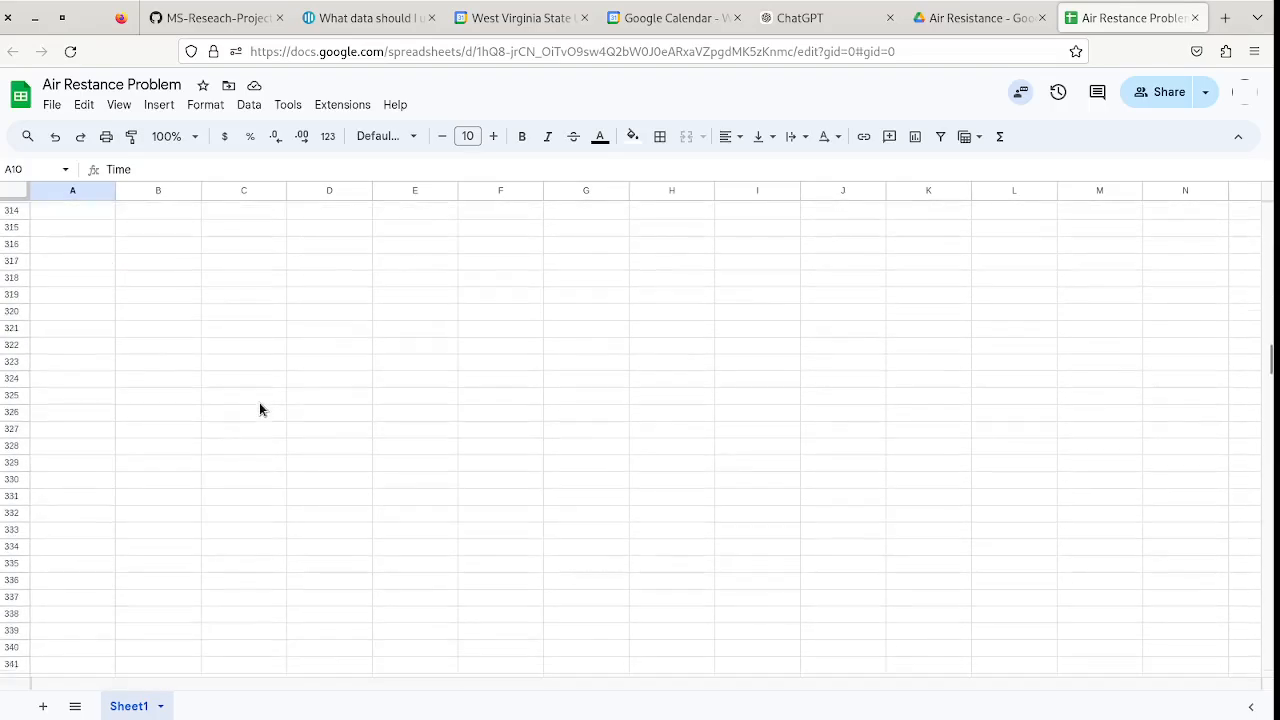
scroll(259, 402, "up", 8)
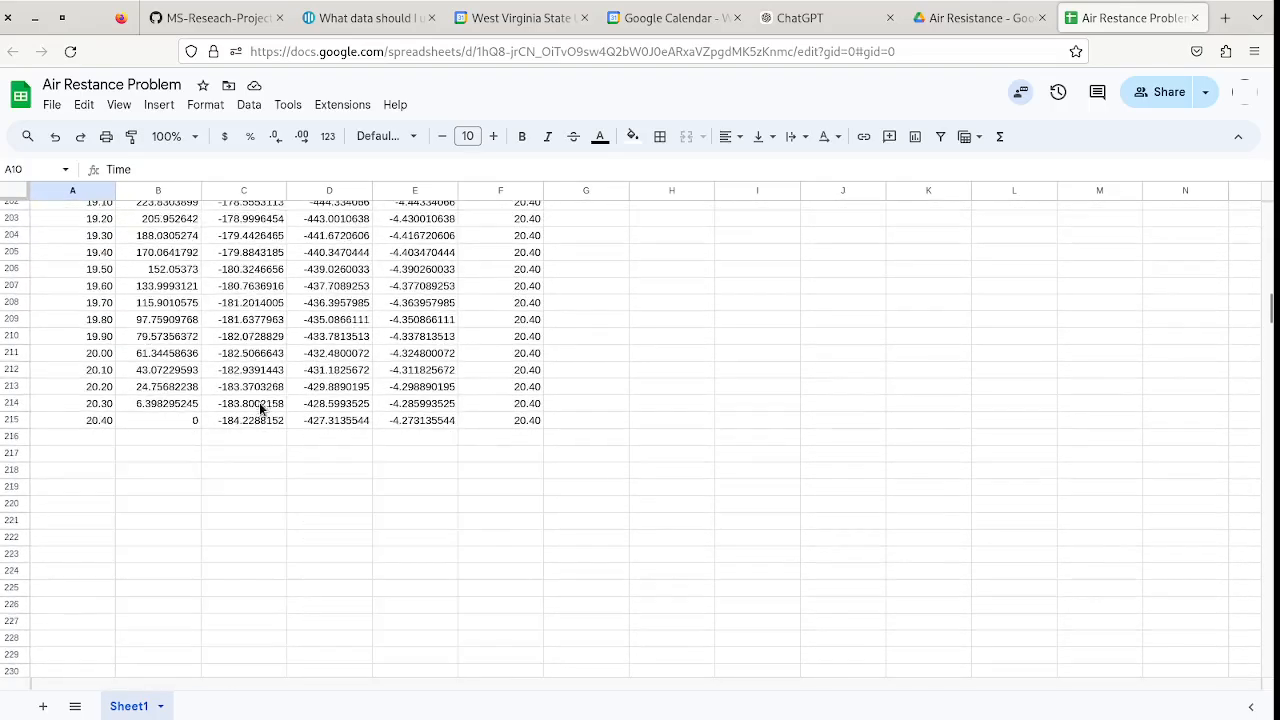
left_click(398, 421, "shift")
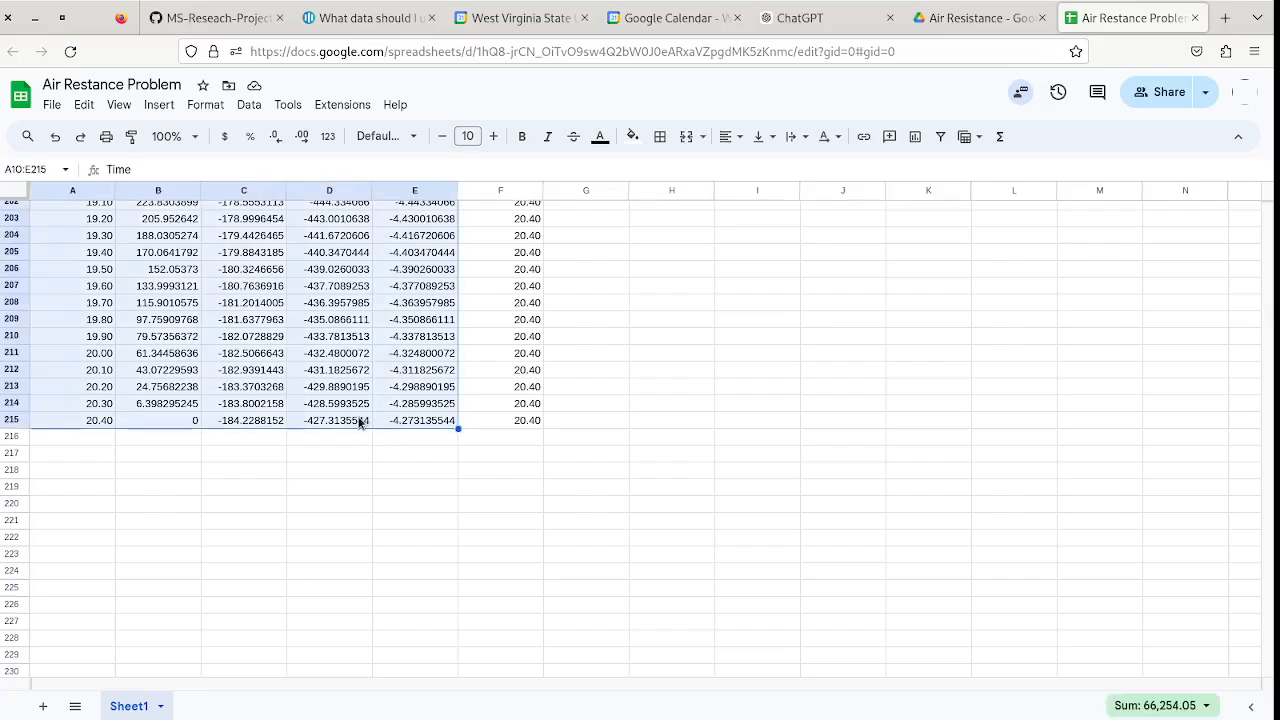
left_click_drag(346, 418, 165, 367)
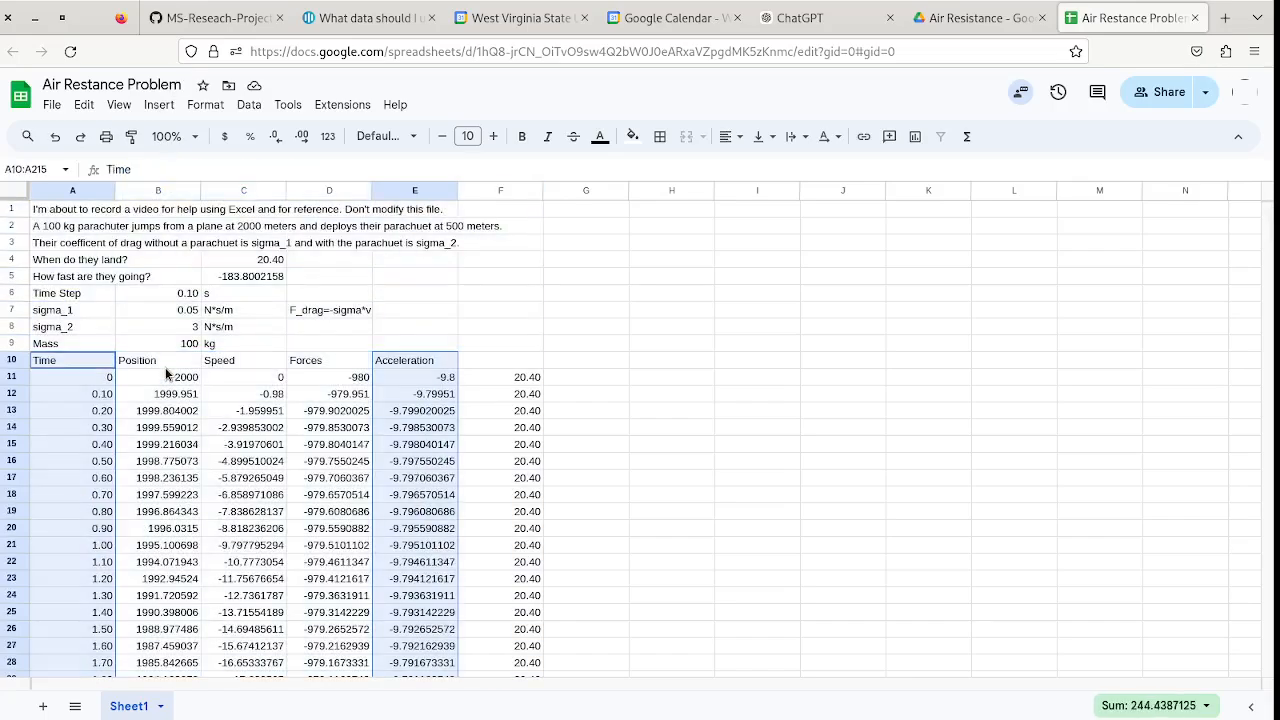
left_click(151, 106)
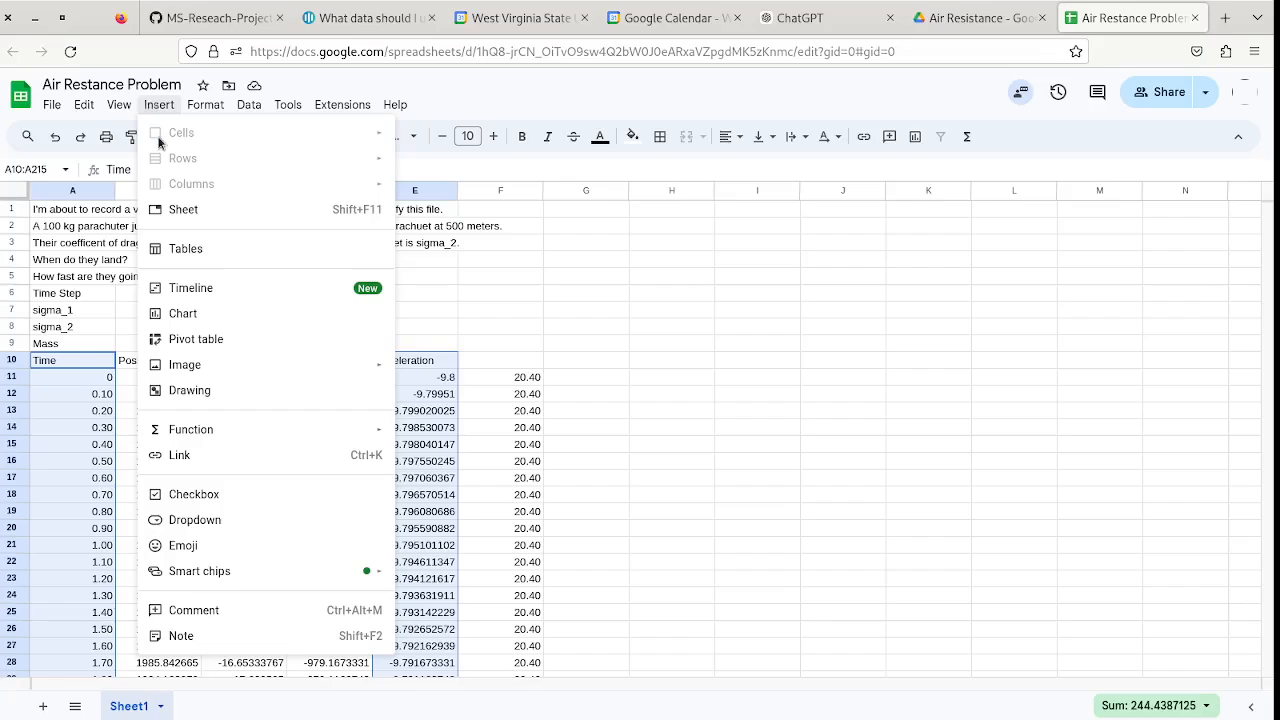
left_click(217, 316)
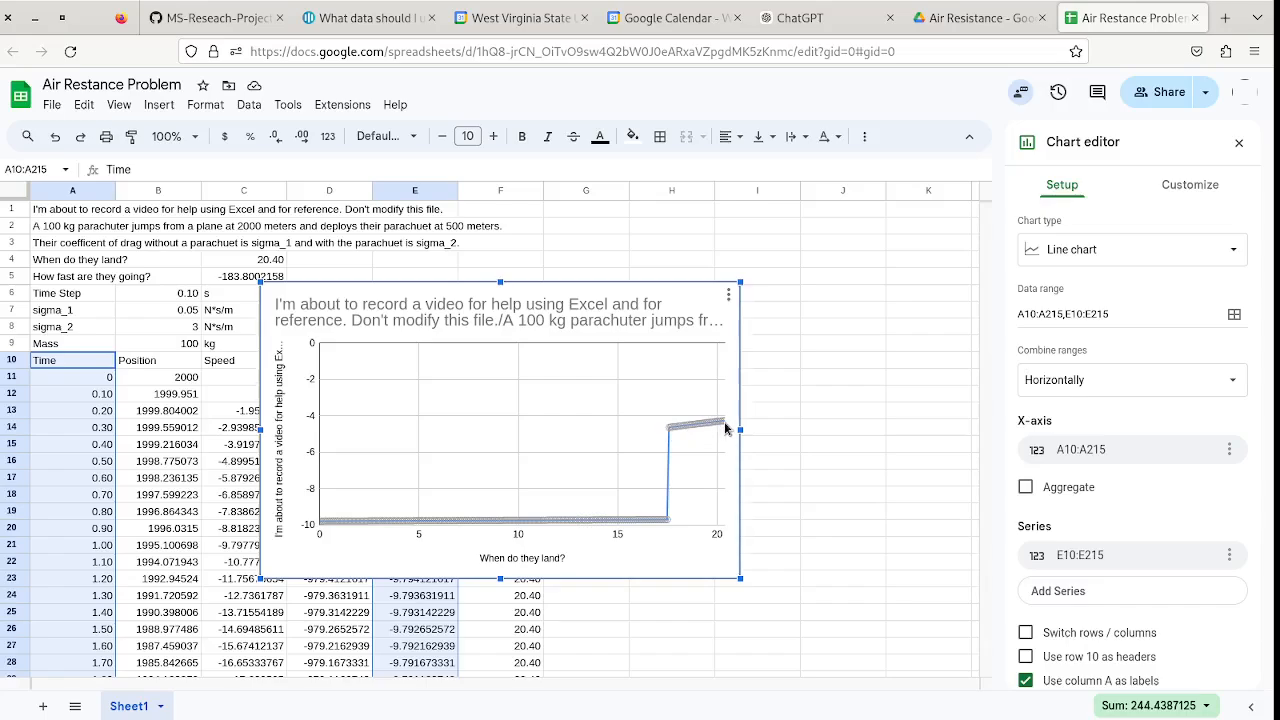
left_click(763, 377)
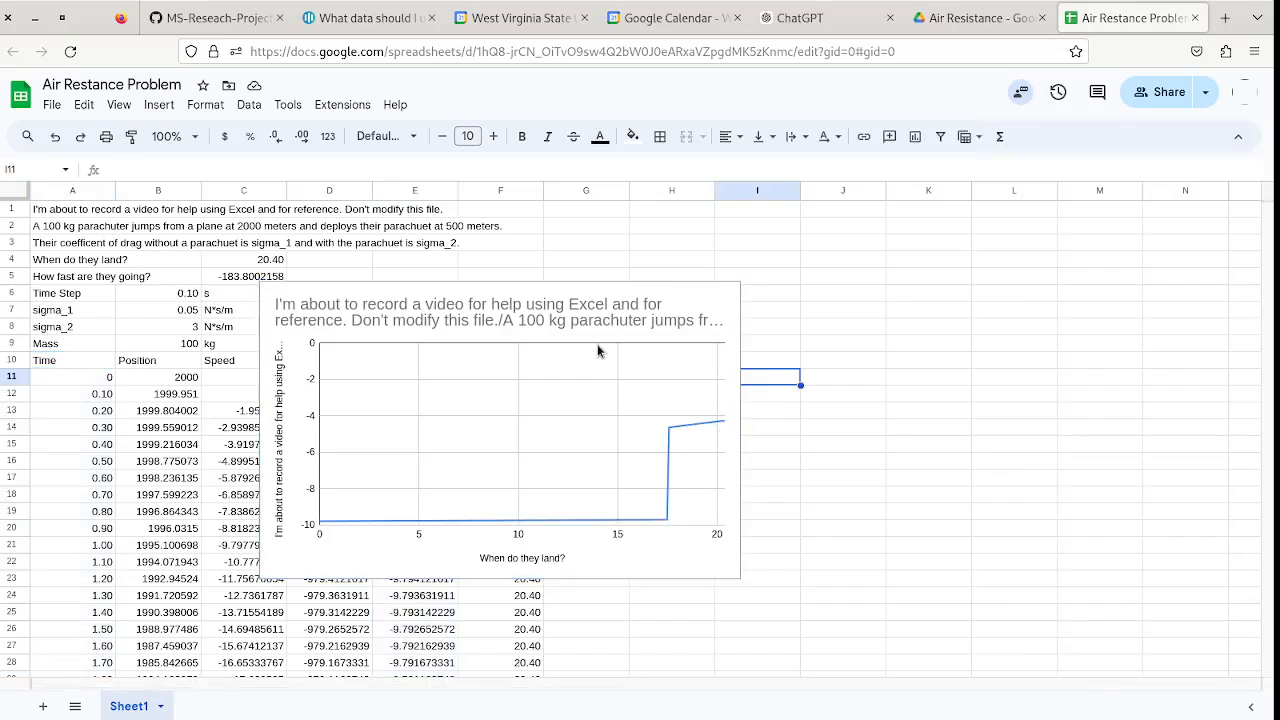